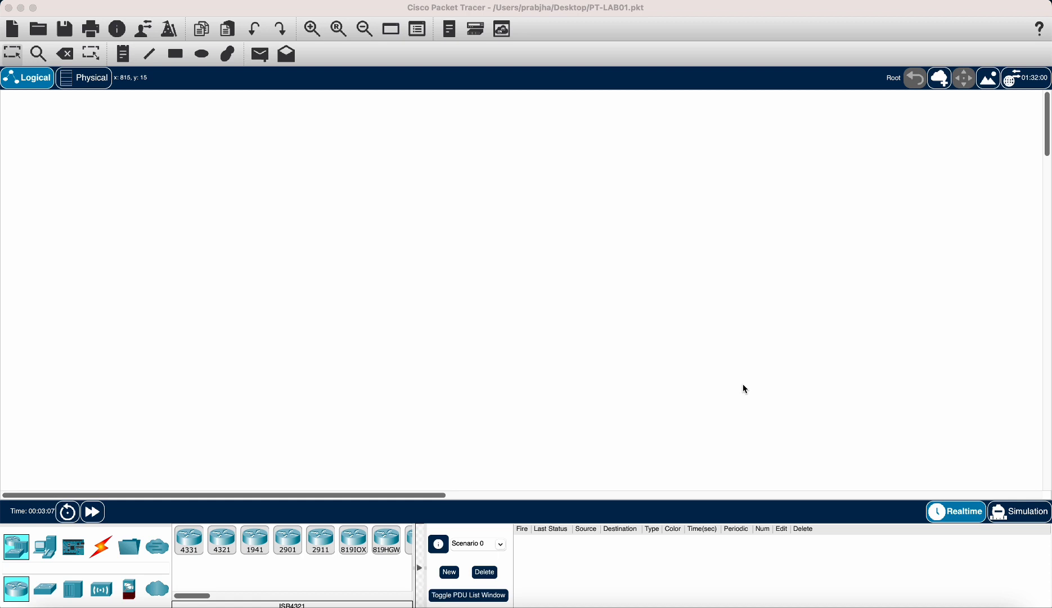
# Step: Place a 3560-24PS multilayer switch near the upper middle of the workspace and rename it CORE-SW
pyautogui.click(544, 293)
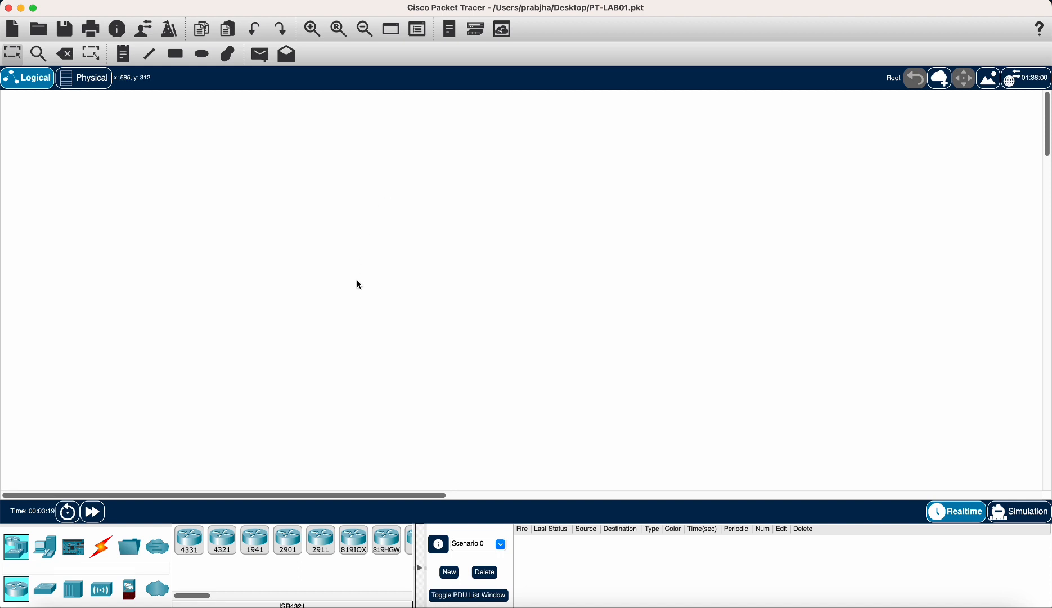
pyautogui.click(58, 596)
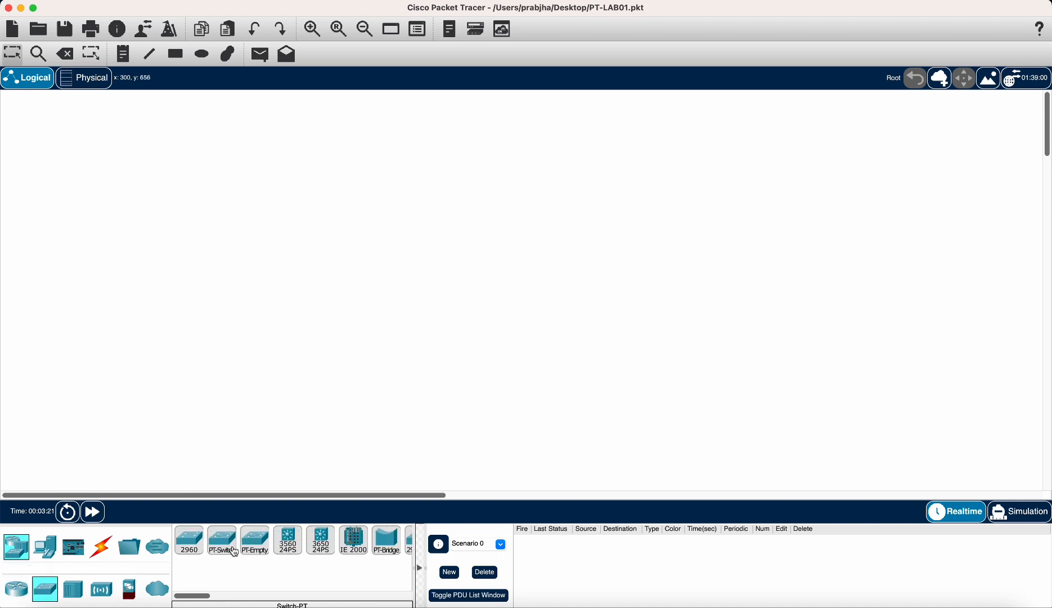
pyautogui.moveTo(207, 601); pyautogui.dragTo(208, 600)
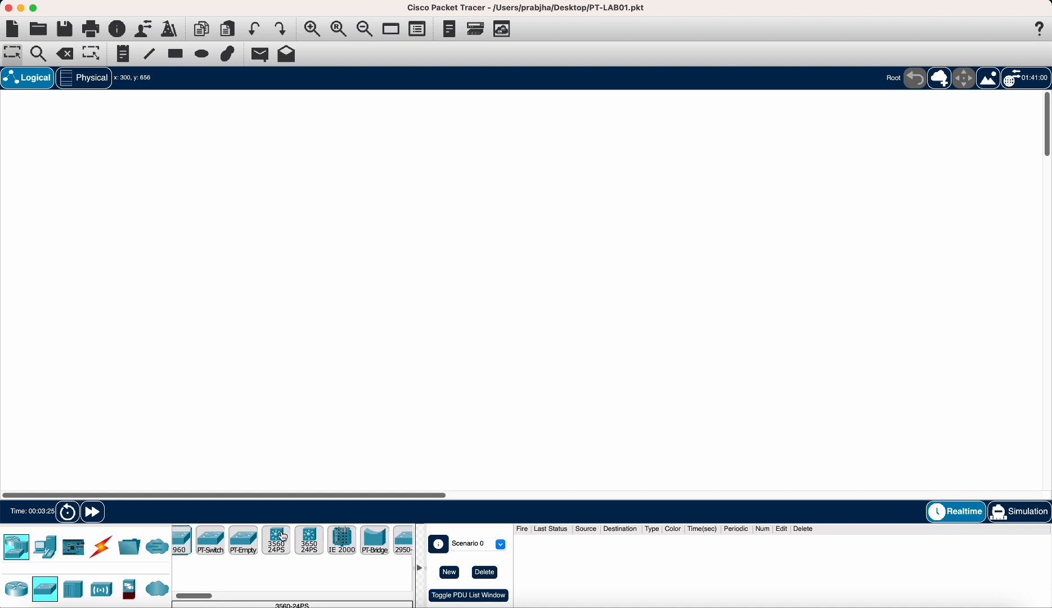
pyautogui.moveTo(276, 540); pyautogui.dragTo(424, 153)
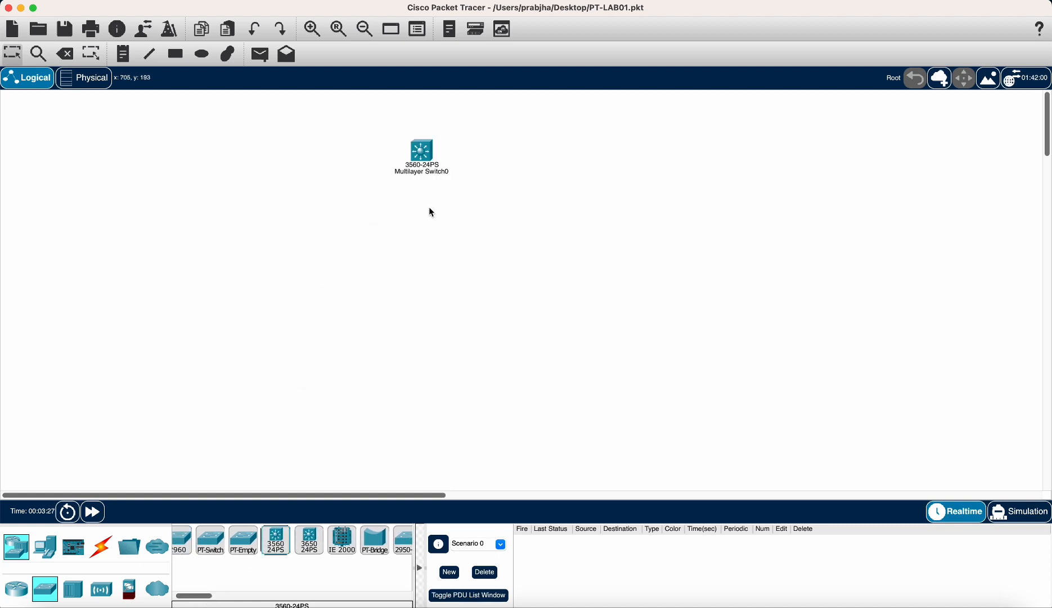
pyautogui.click(419, 171)
pyautogui.moveTo(489, 172); pyautogui.dragTo(381, 170)
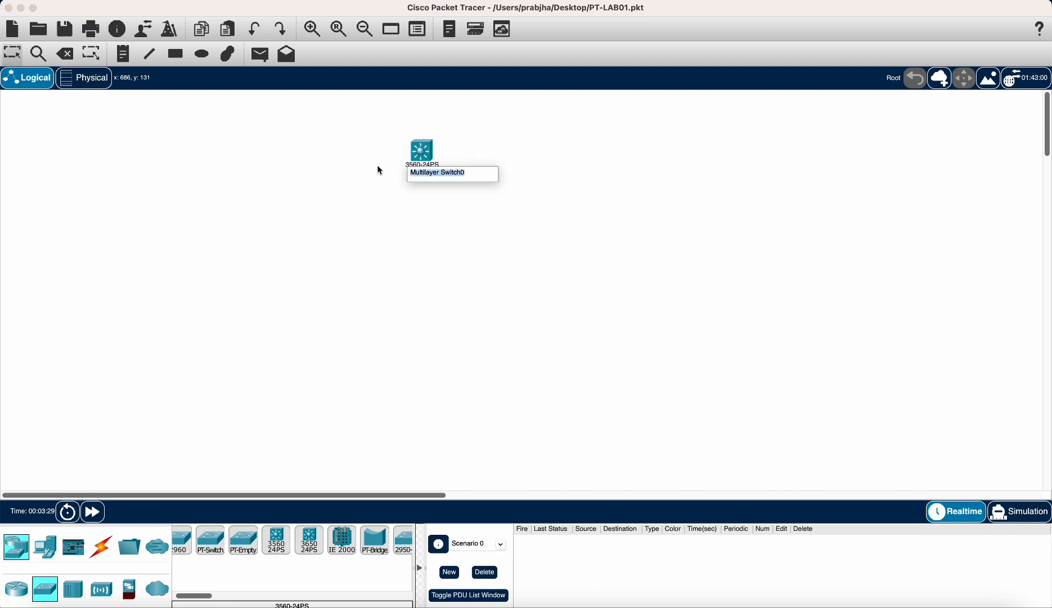
pyautogui.write('CORE-SW')
pyautogui.press('Return')
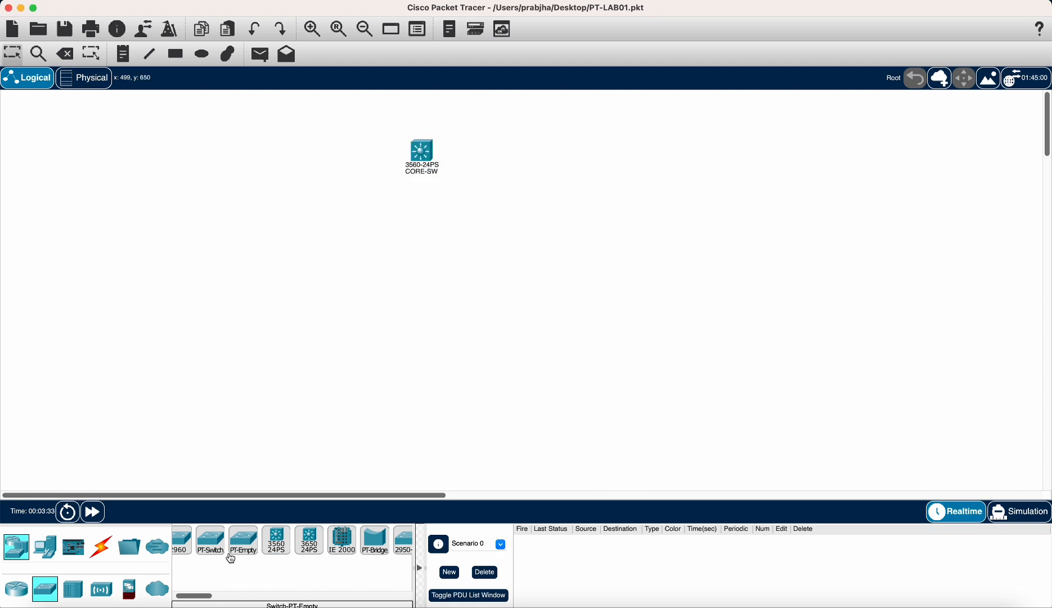
# Step: Place two 2960 switches below CORE-SW and align them side by side, one to each side of it
pyautogui.moveTo(215, 599); pyautogui.dragTo(214, 599)
pyautogui.moveTo(188, 540); pyautogui.dragTo(260, 383)
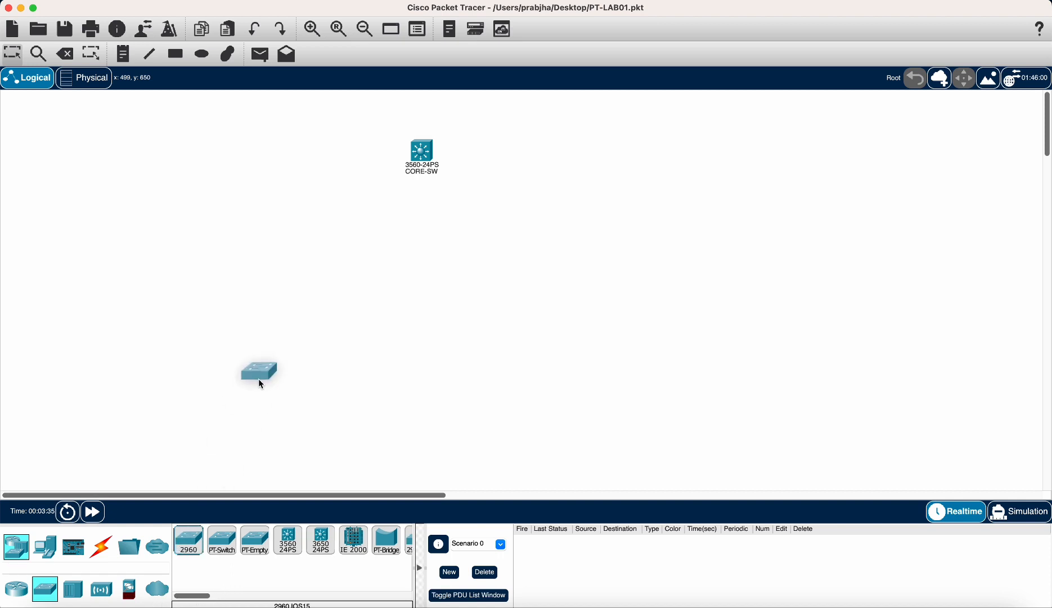
pyautogui.click(325, 268)
pyautogui.click(184, 551)
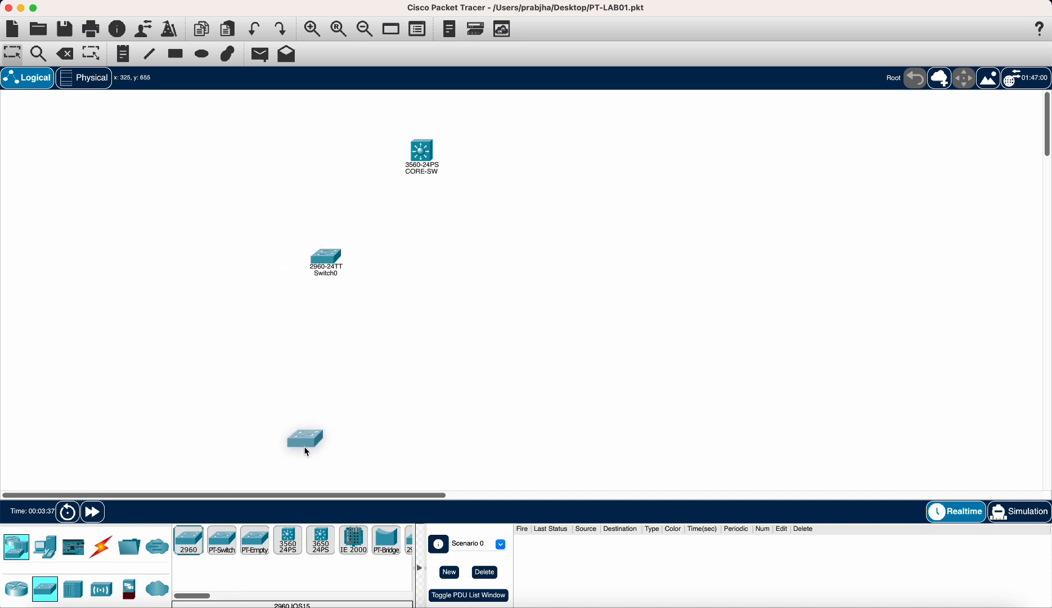
pyautogui.moveTo(324, 265); pyautogui.dragTo(361, 241)
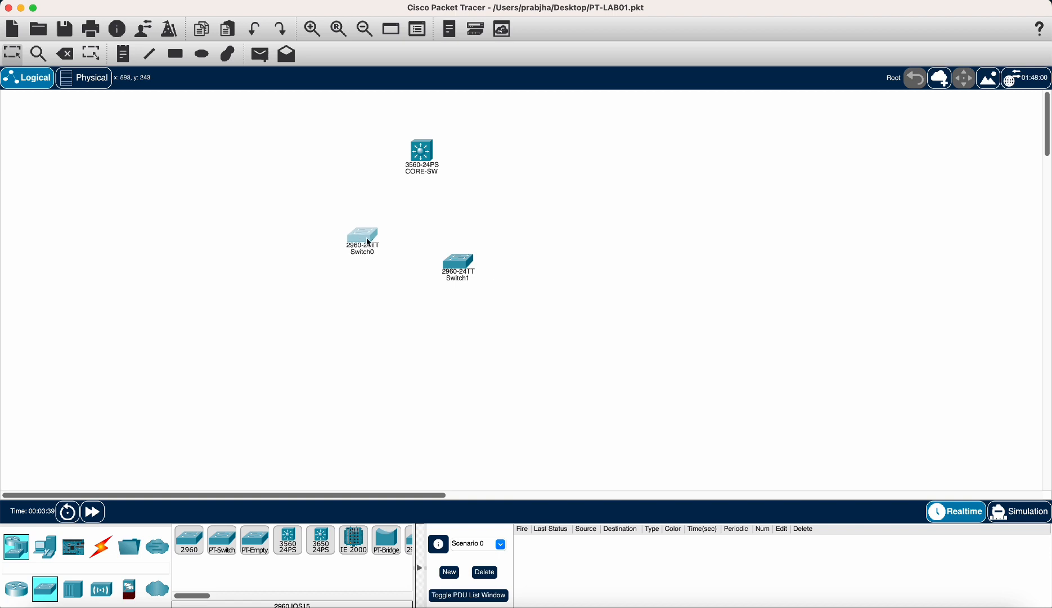
pyautogui.moveTo(470, 266); pyautogui.dragTo(496, 241)
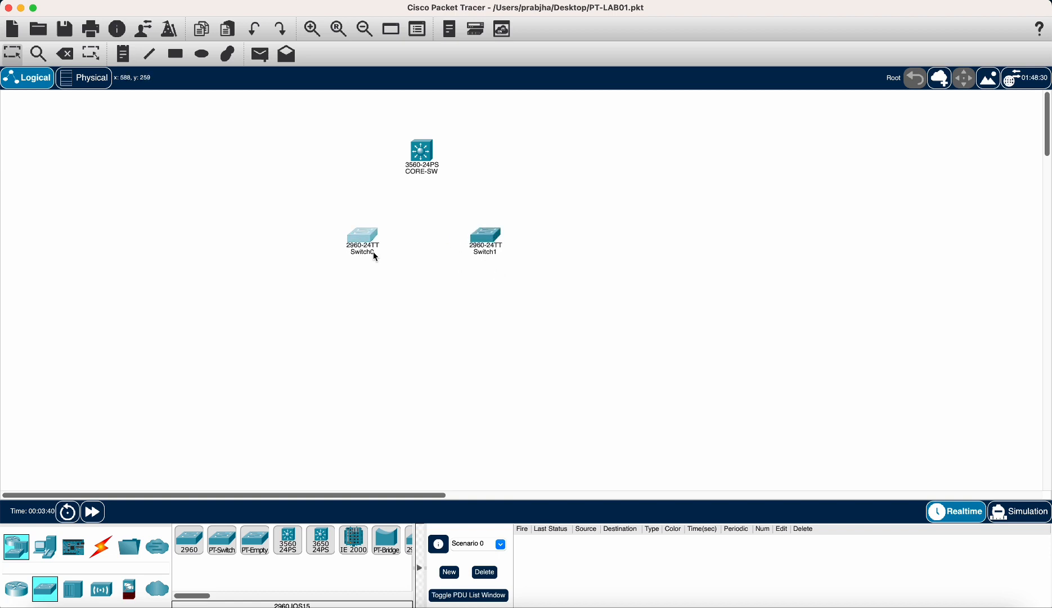
# Step: Rename the left 2960 switch Acces-sw01 and the right one Access-SW02
pyautogui.click(372, 252)
pyautogui.write('A')
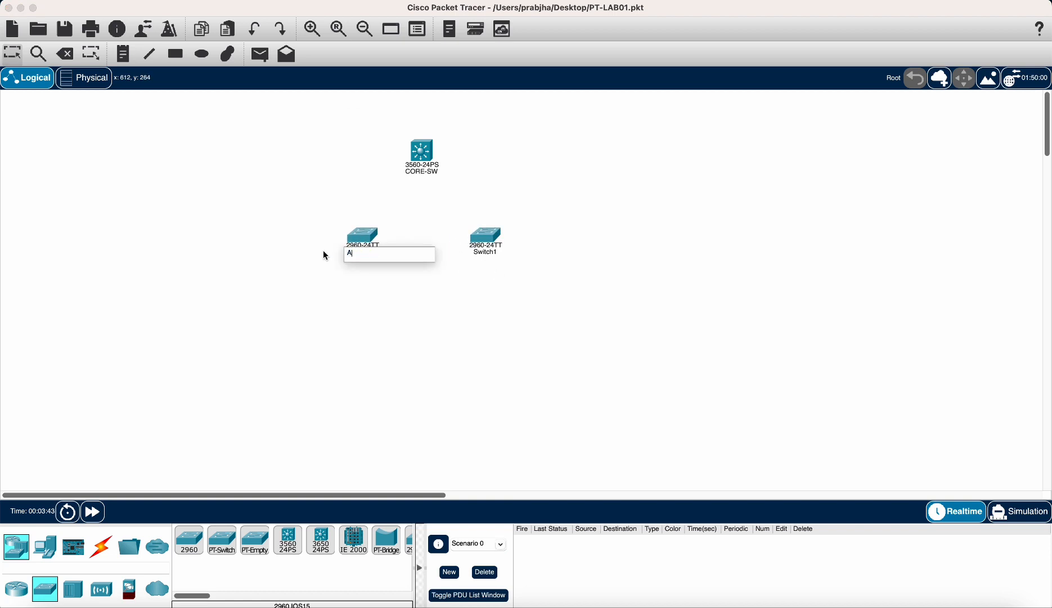
pyautogui.write('cces-sw01')
pyautogui.press('Return')
pyautogui.click(489, 252)
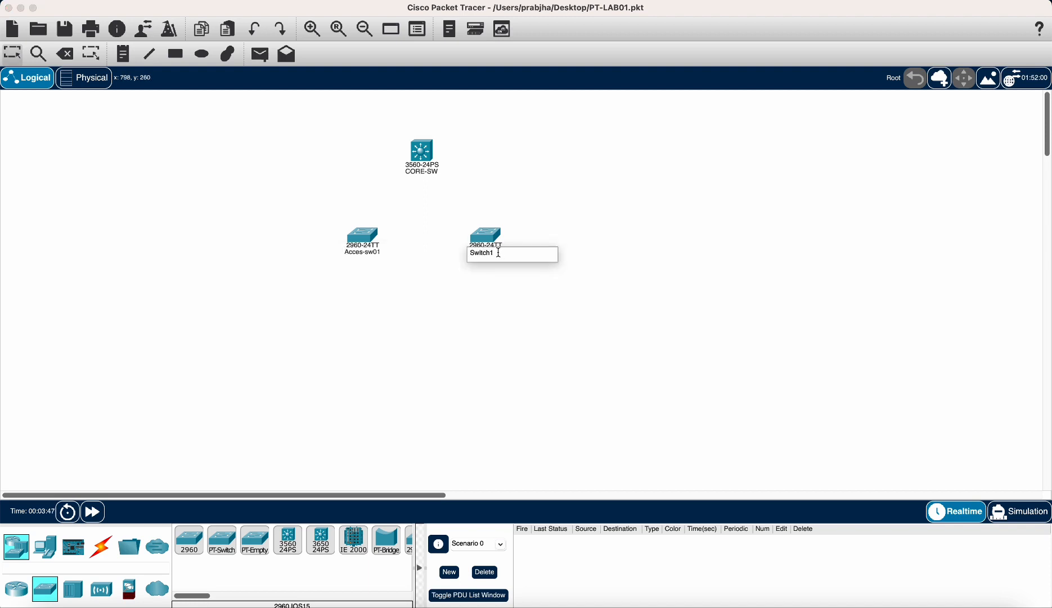
pyautogui.write('Access-SW02')
pyautogui.press('Return')
# Step: Rename the left 2960 switch ACCESS-SW02
pyautogui.click(366, 252)
pyautogui.moveTo(380, 252); pyautogui.dragTo(324, 260)
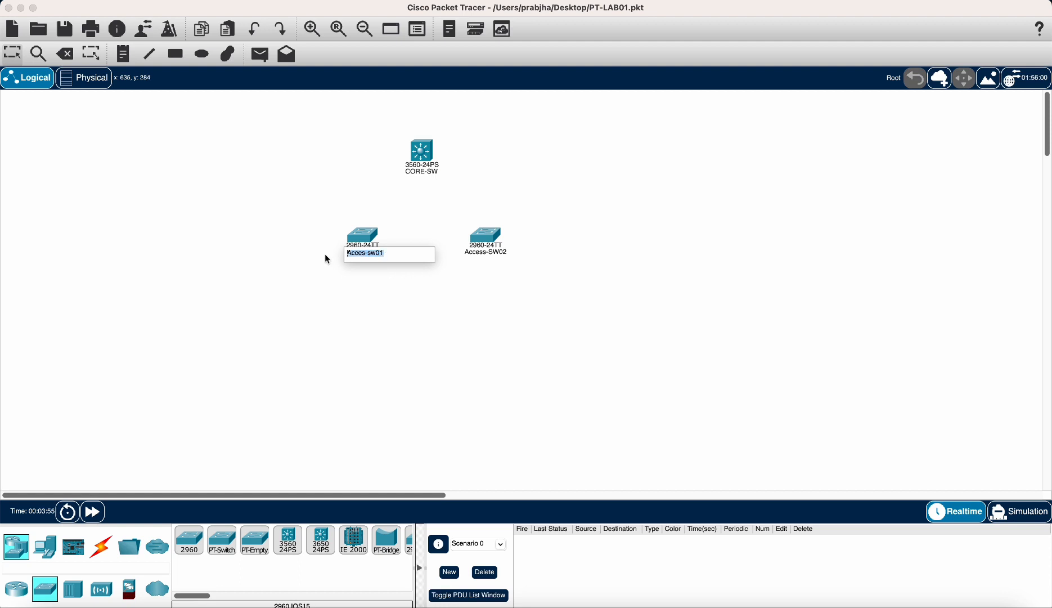
pyautogui.write('ACCESS-SW02')
pyautogui.press('Return')
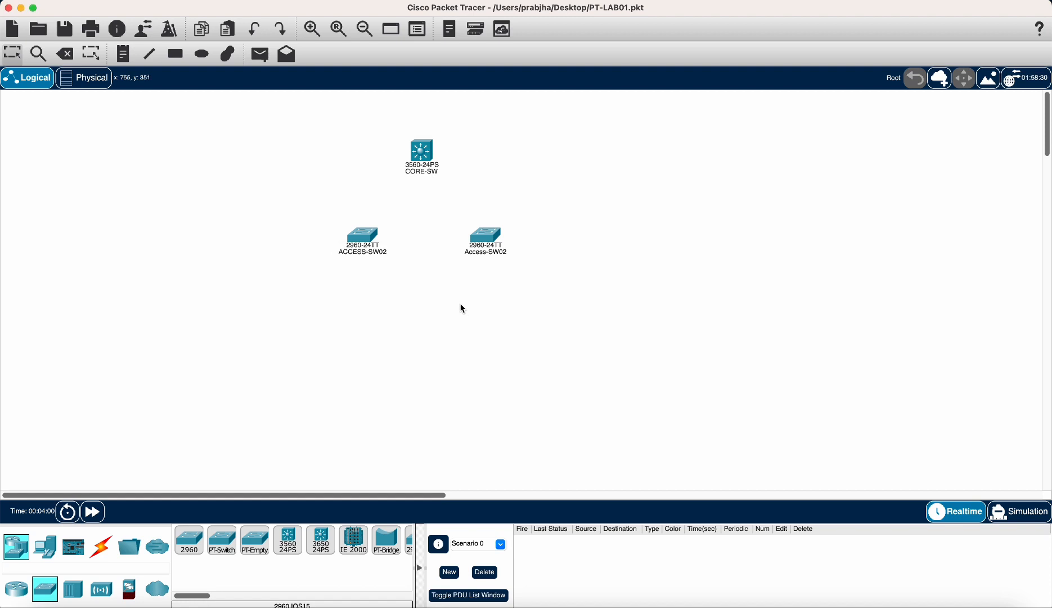
# Step: Try to rename the right 2960 switch ACCESS-SW02 in capital letters
pyautogui.click(480, 253)
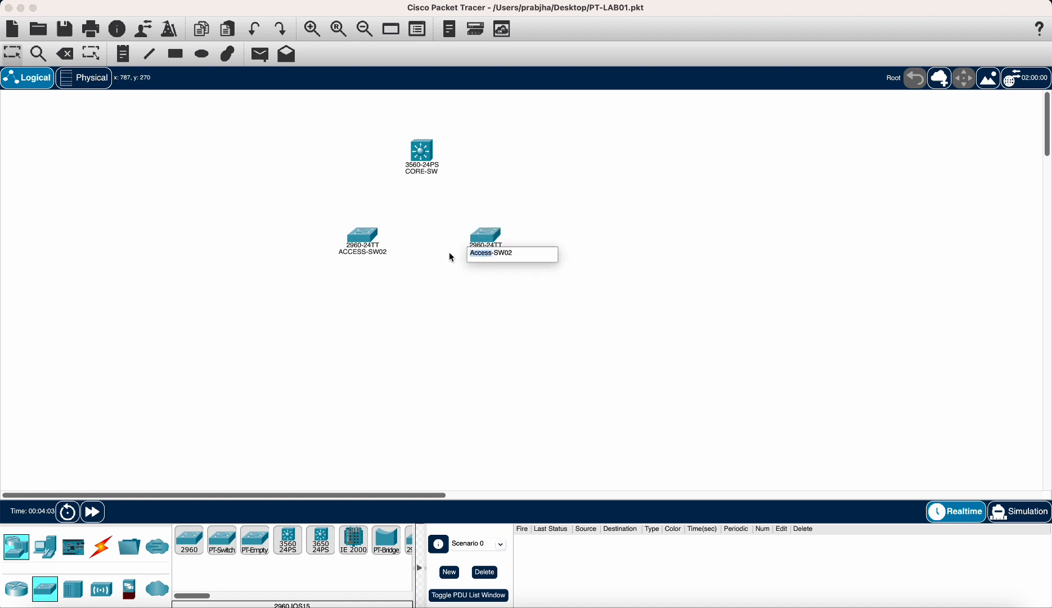
pyautogui.press('Delete')
pyautogui.press('Delete')
pyautogui.press('Delete')
pyautogui.press('Delete')
pyautogui.press('Delete')
pyautogui.press('Delete')
pyautogui.write('ACCESS')
pyautogui.scroll(-2, 518, 303)
pyautogui.press('Return')
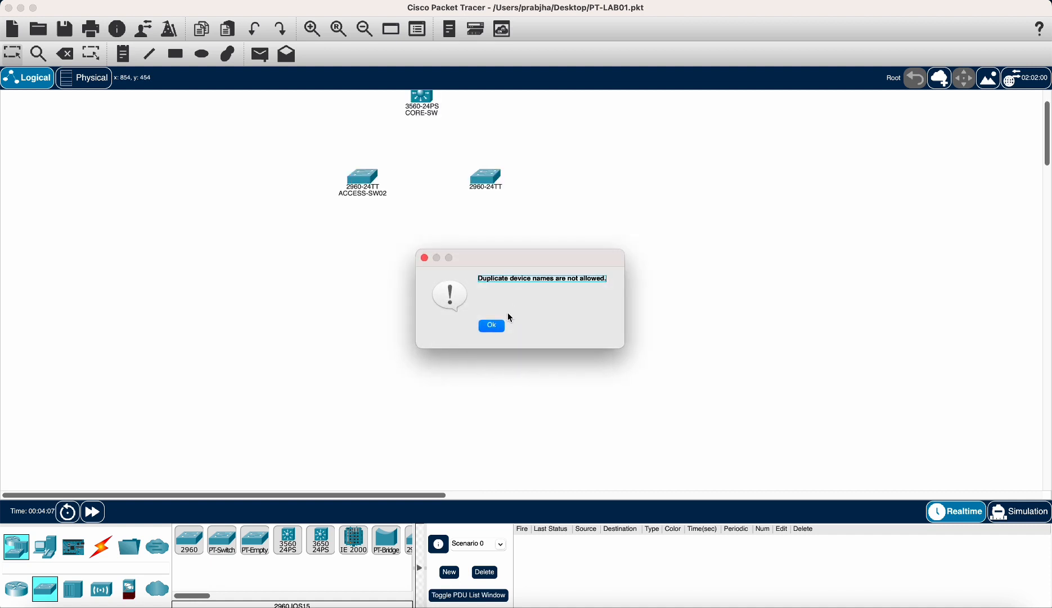
pyautogui.click(493, 326)
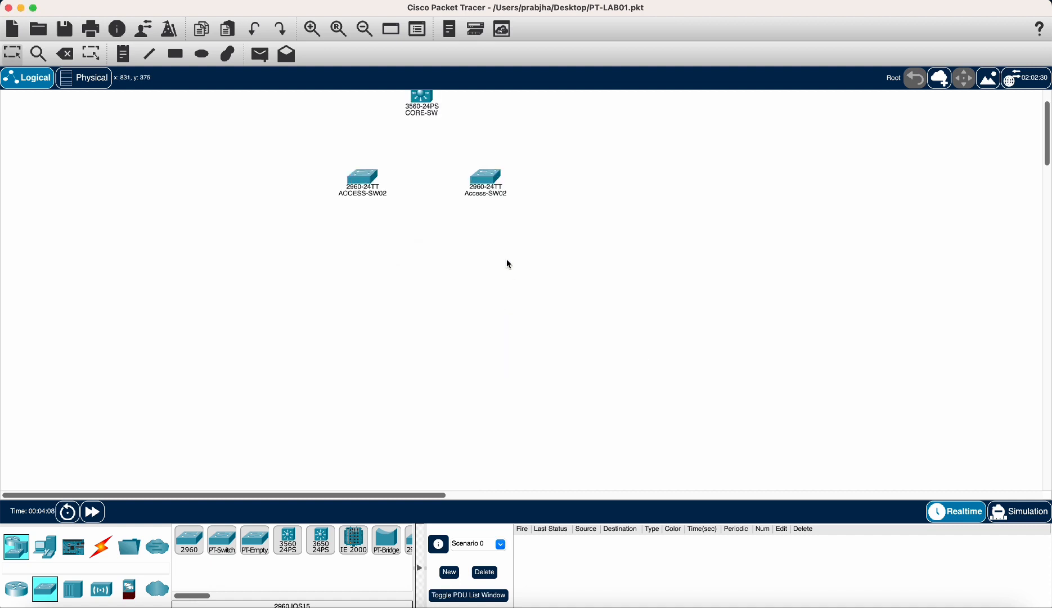
# Step: Correct the left 2960 switch's name to ACCESS-SW01
pyautogui.click(494, 193)
pyautogui.click(375, 194)
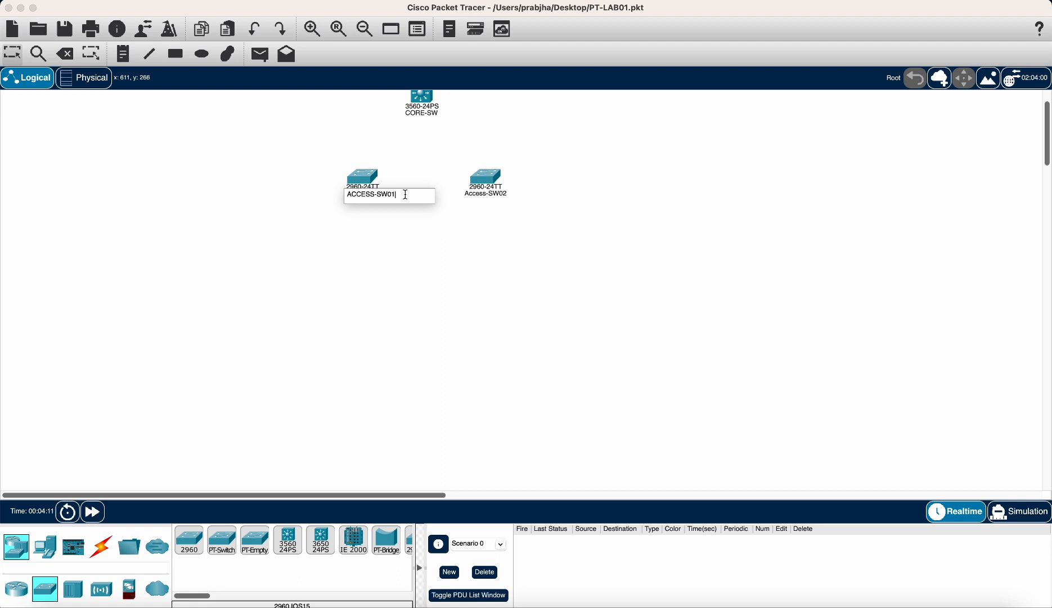
pyautogui.click(435, 279)
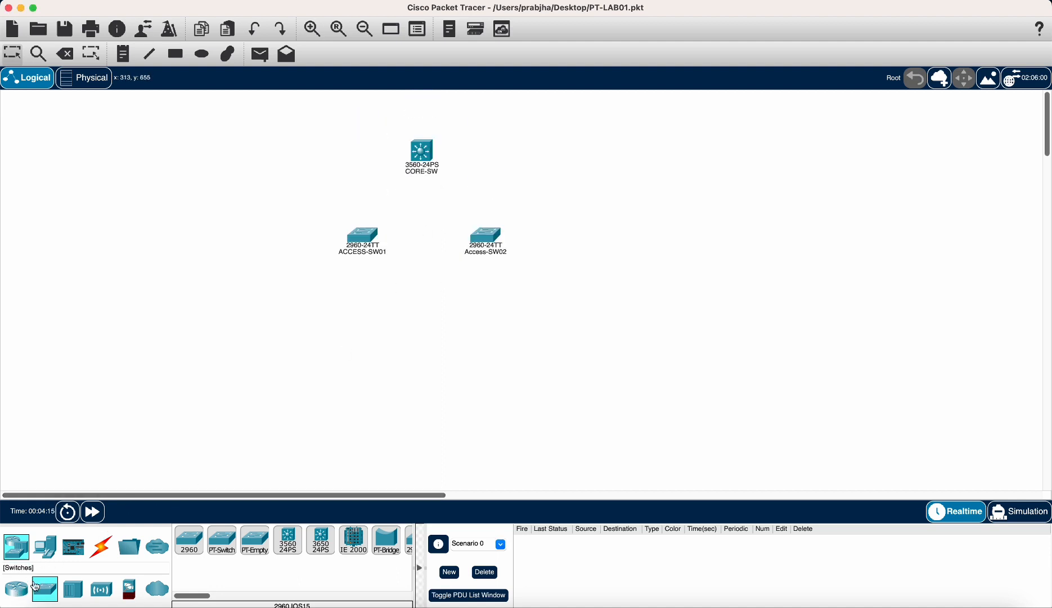
# Step: Place two 7960 IP phones, one below each access switch
pyautogui.click(45, 546)
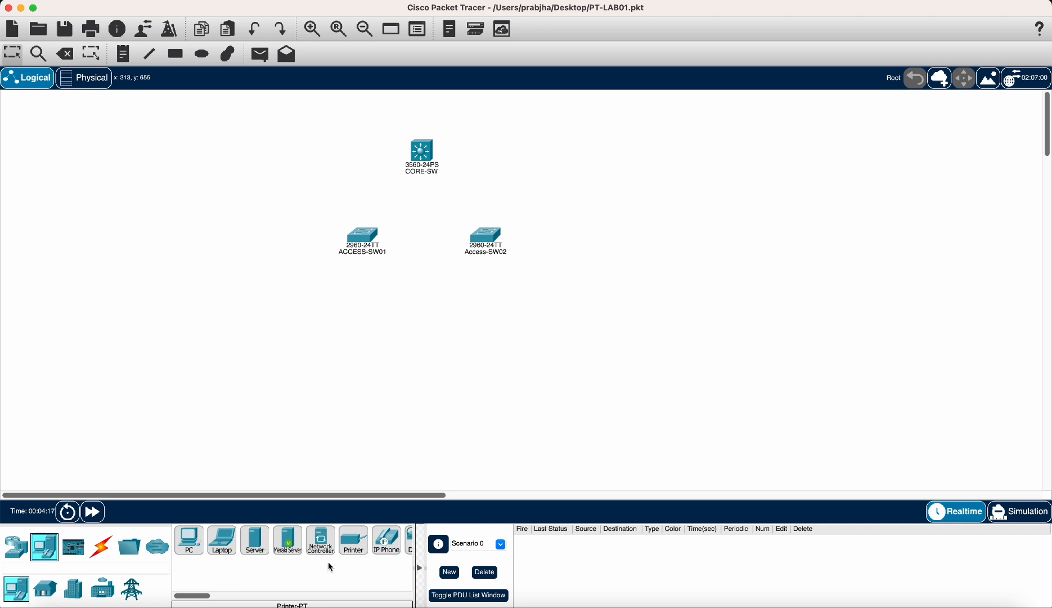
pyautogui.click(386, 540)
pyautogui.click(343, 317)
pyautogui.click(386, 540)
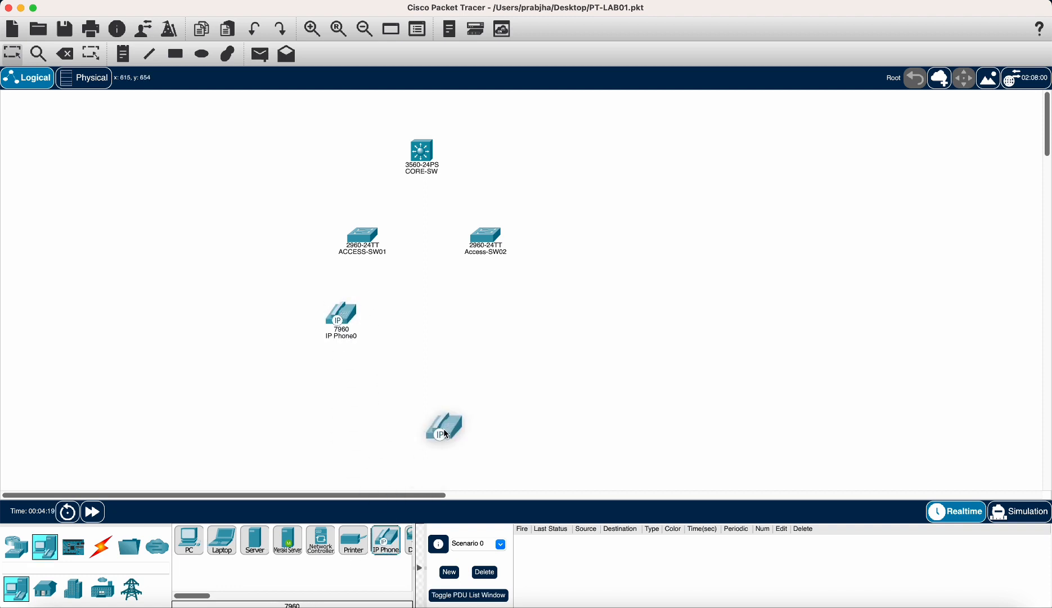
pyautogui.click(483, 322)
# Step: Place two PCs, one below each IP phone, and align the right PC with the left one
pyautogui.click(189, 540)
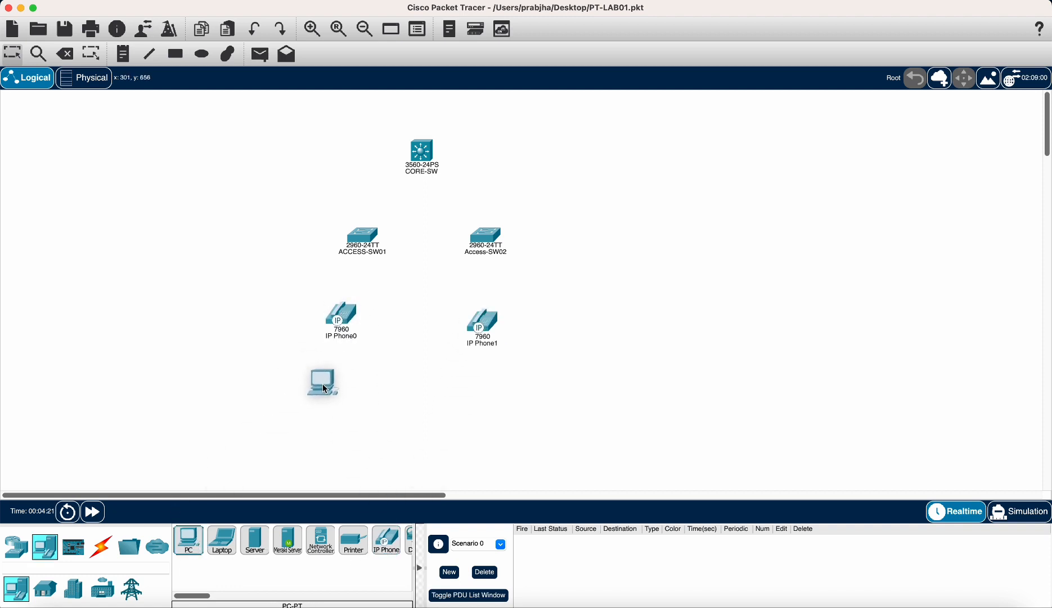
pyautogui.click(339, 394)
pyautogui.click(189, 540)
pyautogui.click(493, 401)
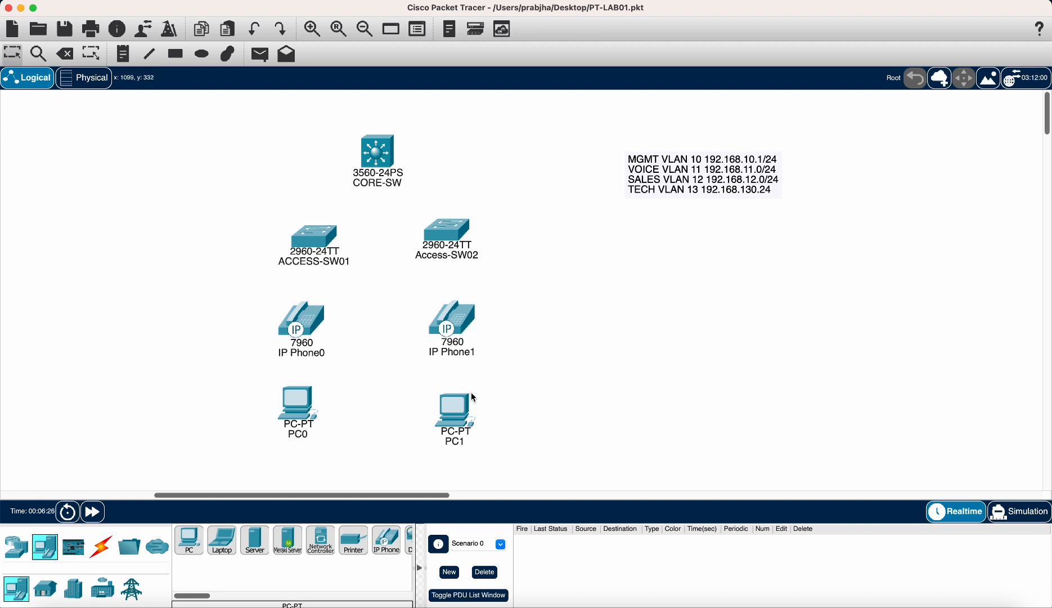
pyautogui.moveTo(464, 413); pyautogui.dragTo(464, 405)
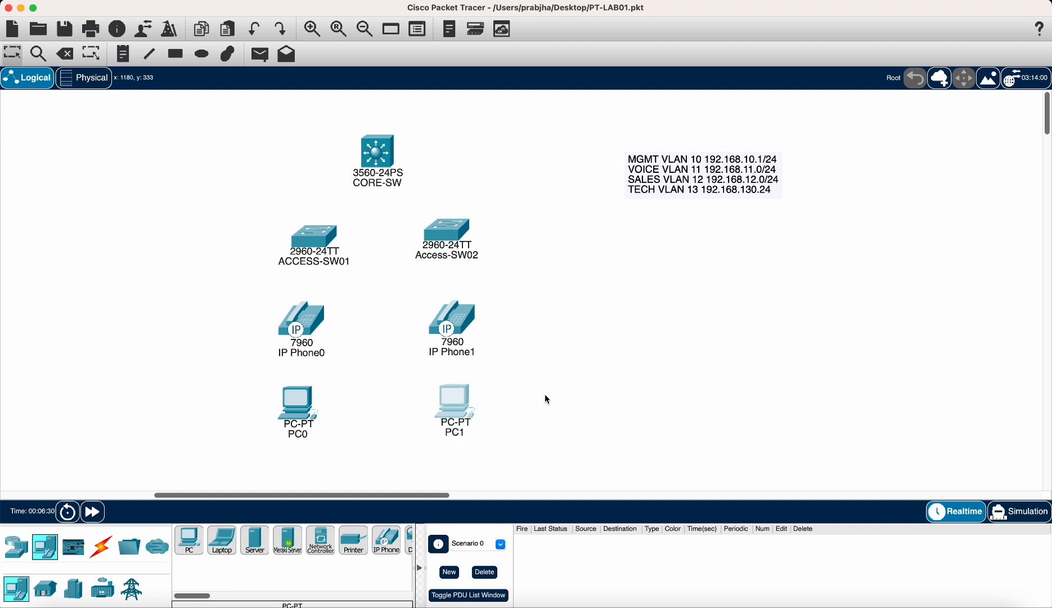
# Step: Rename the PC below IP Phone0 as SALES
pyautogui.click(288, 441)
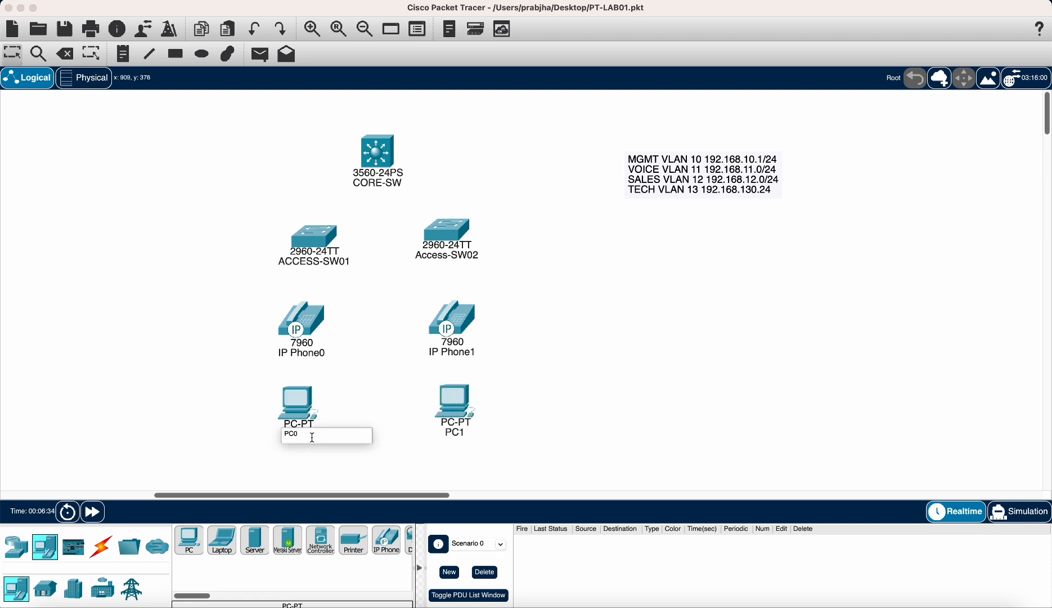
pyautogui.moveTo(313, 437); pyautogui.dragTo(282, 436)
pyautogui.write('SALES')
pyautogui.press('Return')
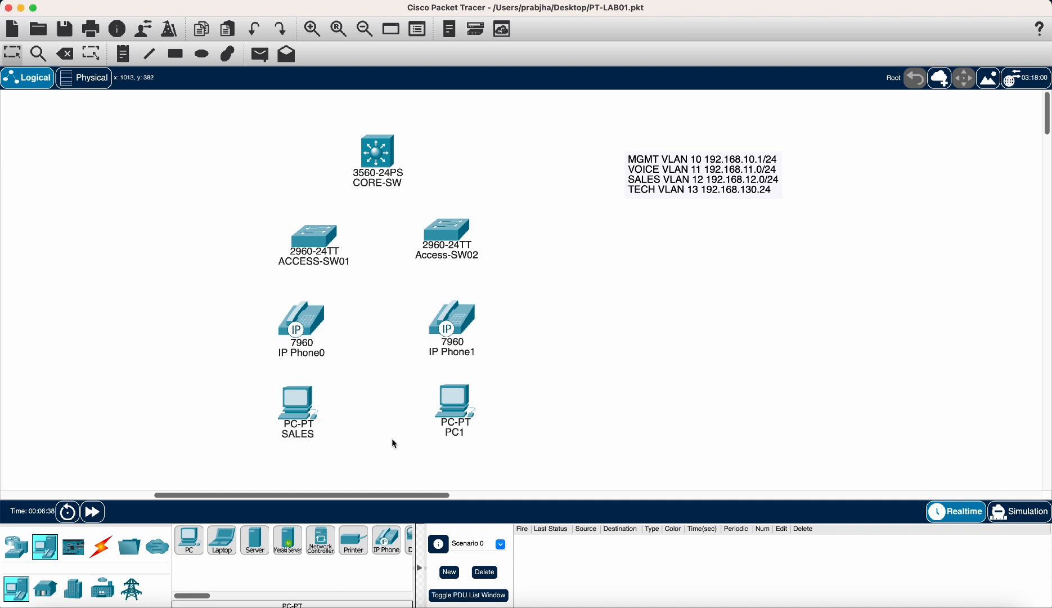
# Step: Rename the PC below IP Phone1 as TECH and shift ACCESS-SW01 slightly left, in line above its phone
pyautogui.click(458, 436)
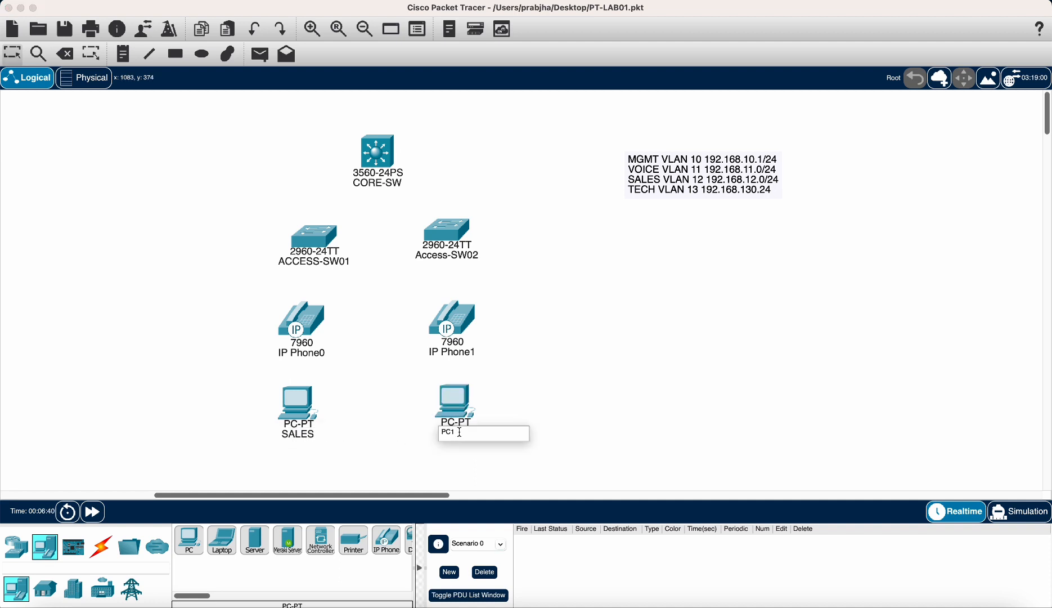
pyautogui.moveTo(458, 436); pyautogui.dragTo(419, 435)
pyautogui.write('TECH')
pyautogui.press('Return')
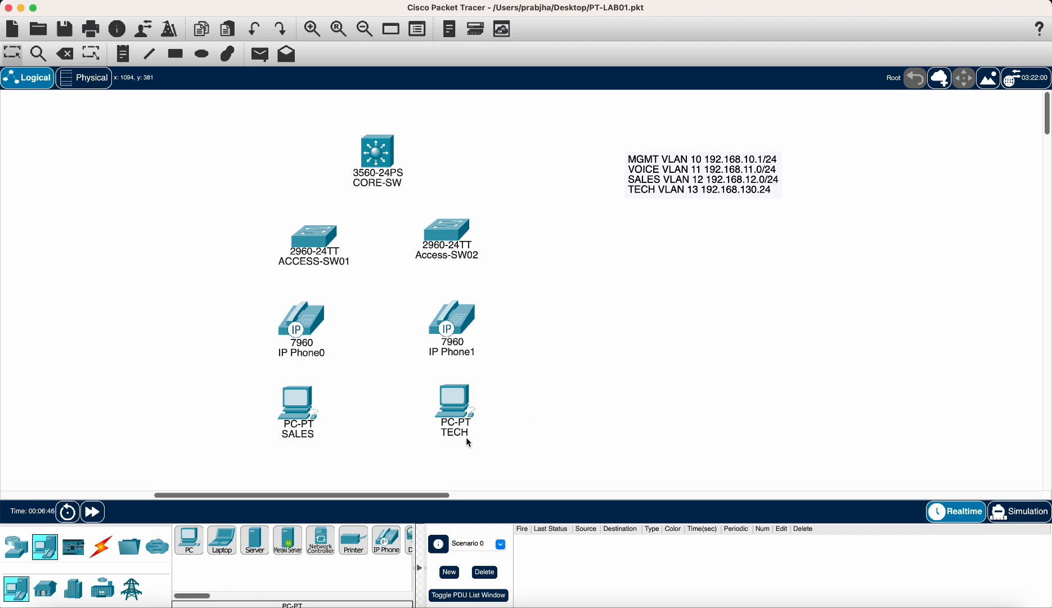
pyautogui.moveTo(338, 256); pyautogui.dragTo(324, 259)
# Step: Open the command line of CORE-SW and decline the initial configuration dialog with no to reach the switch prompt
pyautogui.click(377, 150)
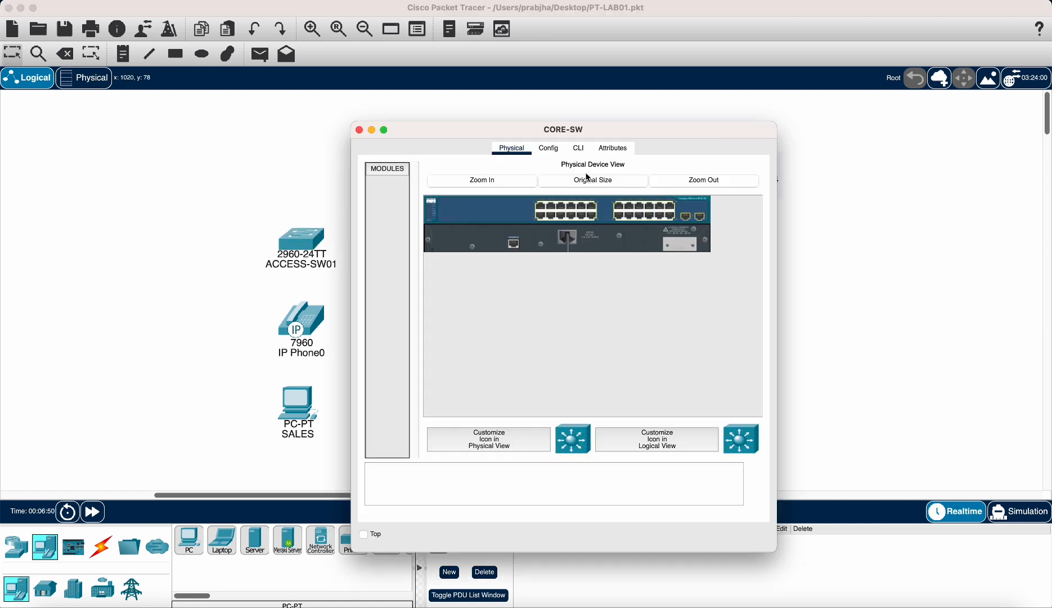
pyautogui.click(579, 148)
pyautogui.moveTo(466, 132); pyautogui.dragTo(645, 209)
pyautogui.click(741, 485)
pyautogui.write('no')
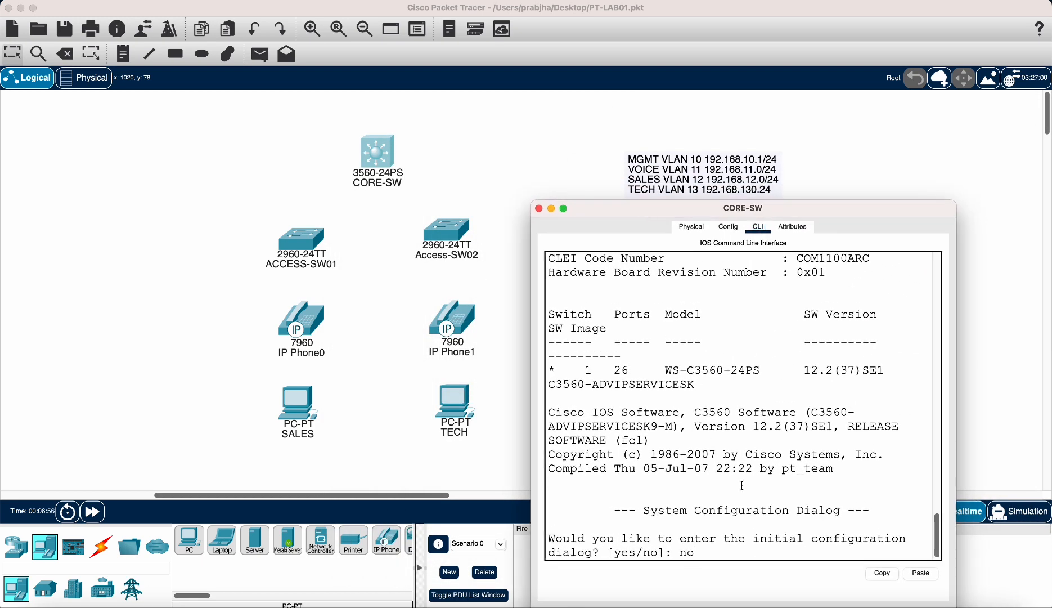
pyautogui.press('Return')
pyautogui.press('Return')
pyautogui.press('Return')
pyautogui.press('Return')
pyautogui.press('Return')
# Step: Enter privileged EXEC mode on CORE-SW with the en command
pyautogui.write('en')
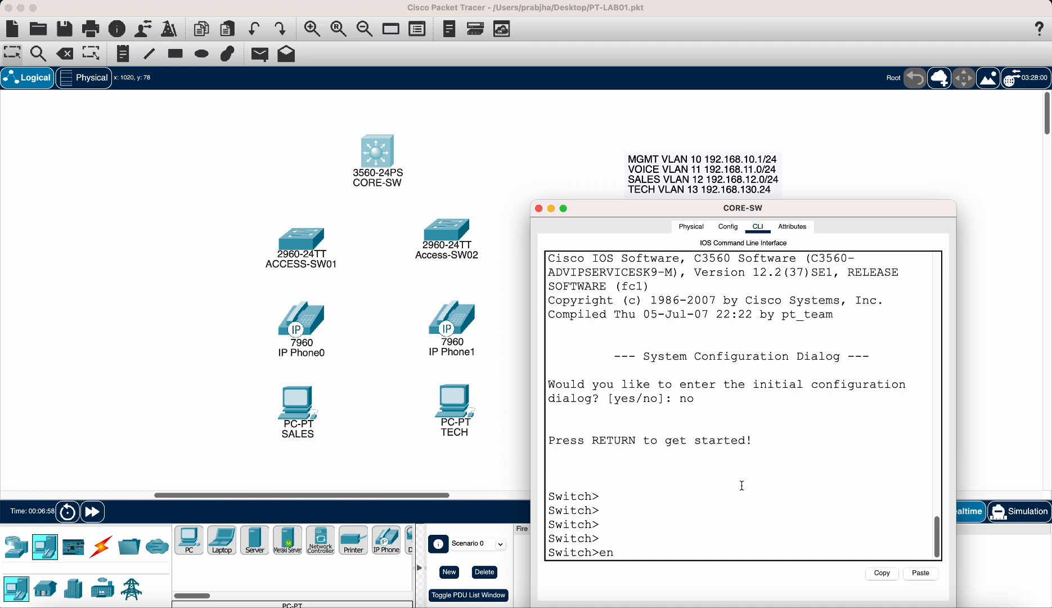
pyautogui.click(1007, 2)
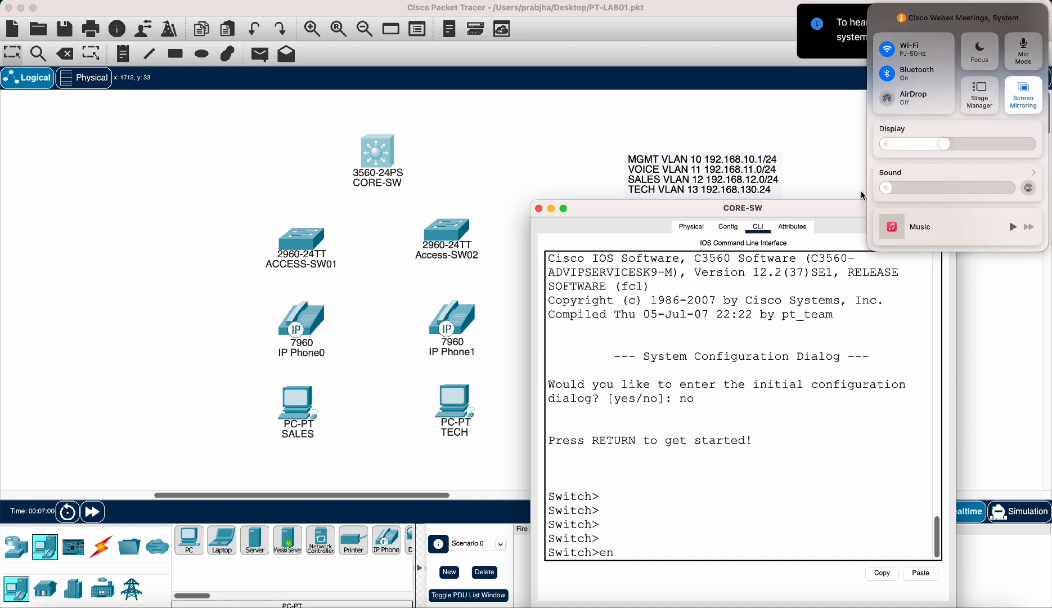
pyautogui.click(644, 422)
pyautogui.press('Return')
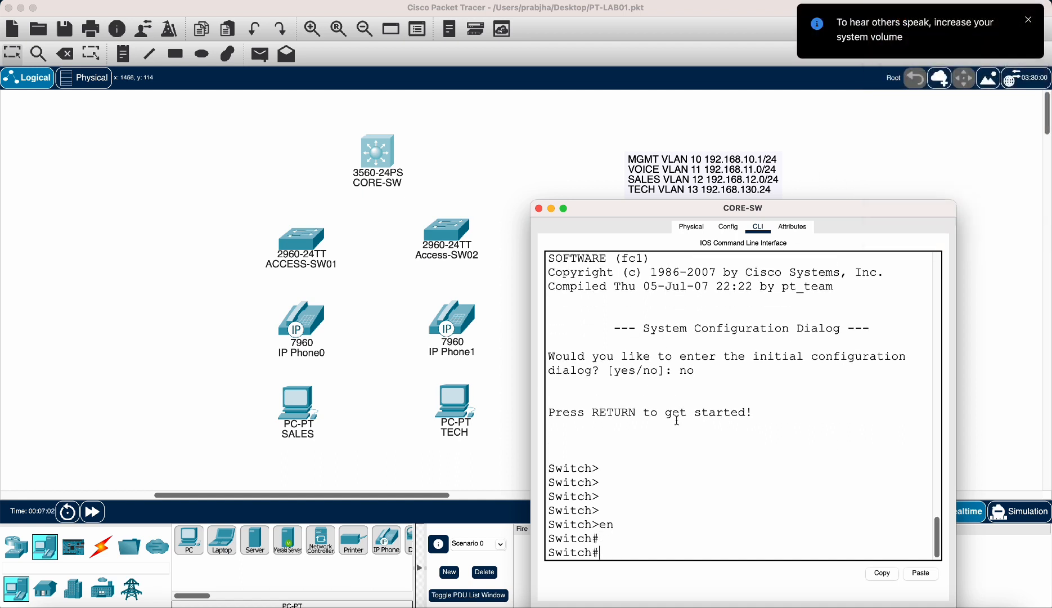
# Step: List the VLANs existing on CORE-SW with the show vlan command
pyautogui.press('Return')
pyautogui.press('Return')
pyautogui.write('show vlan')
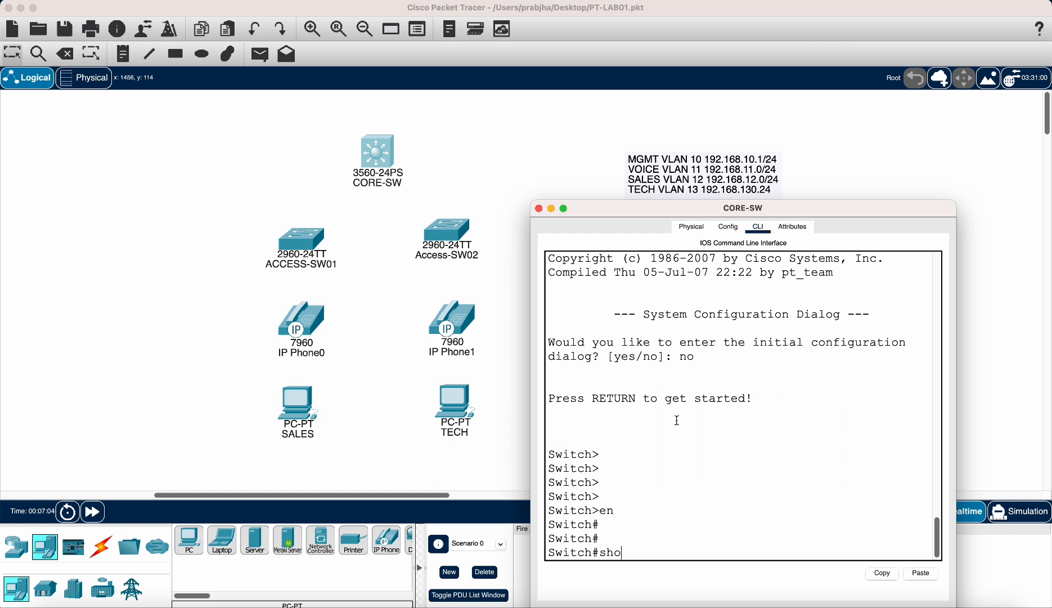
pyautogui.press('Return')
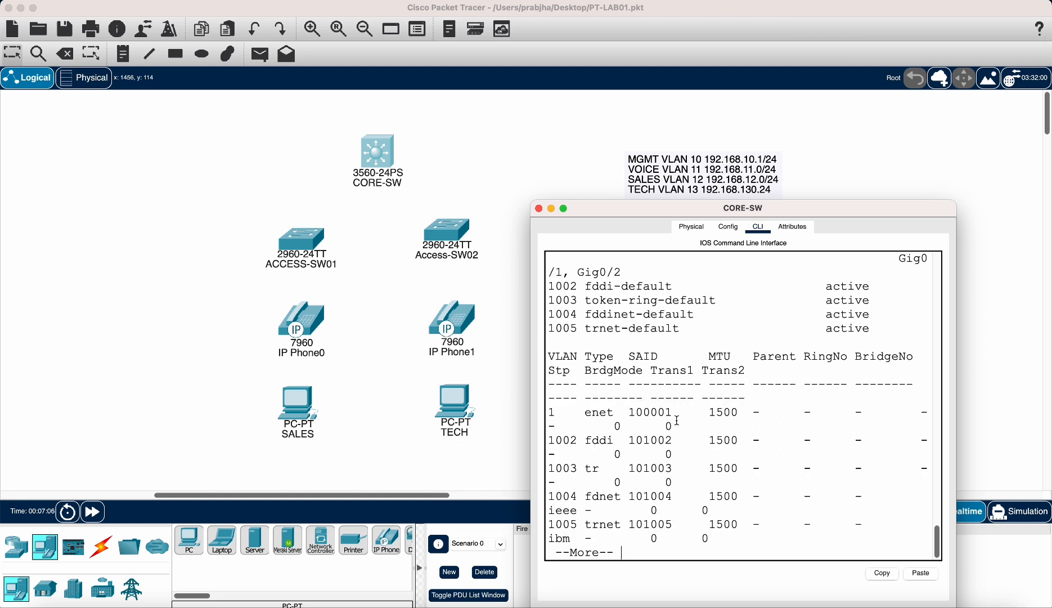
# Step: Finish the VLAN listing, enter global configuration mode on CORE-SW and create VLAN 10 named MGMT
pyautogui.press('space')
pyautogui.write('conf t')
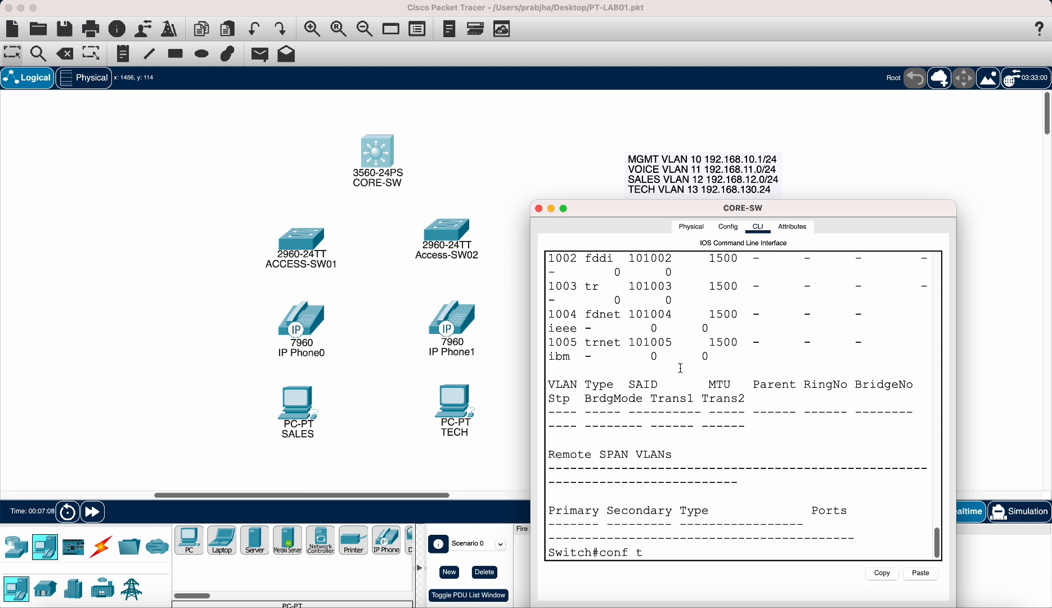
pyautogui.press('Return')
pyautogui.write('vlan 10')
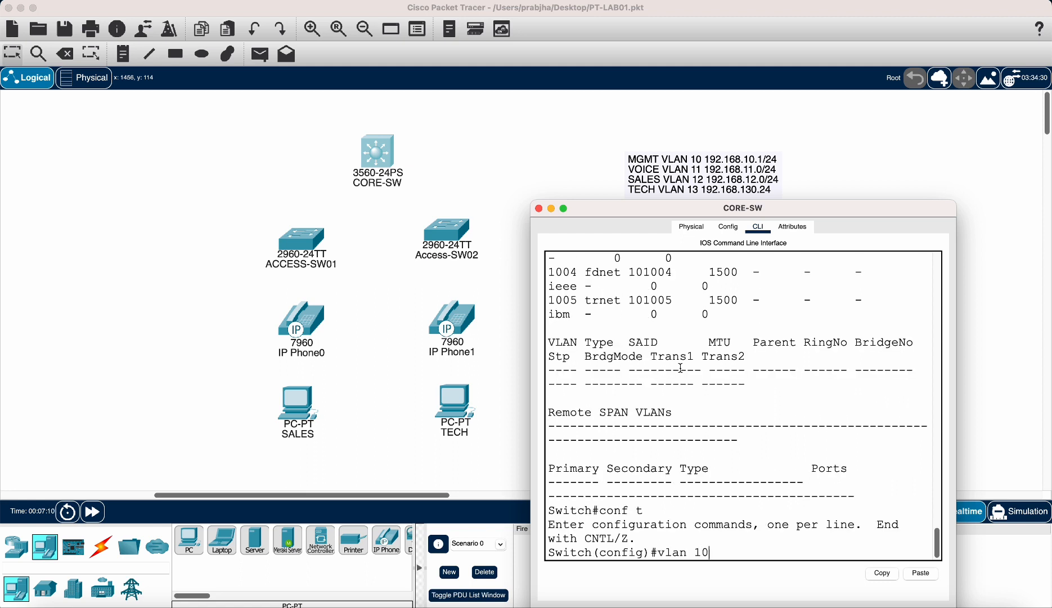
pyautogui.press('Return')
pyautogui.write('name')
pyautogui.press('Tab')
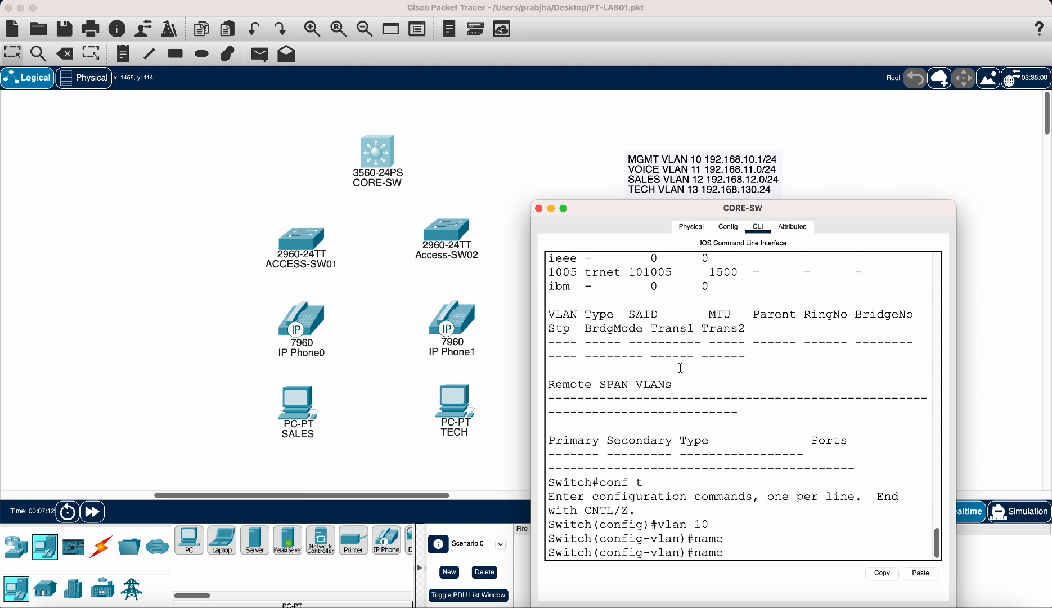
pyautogui.write('MGMT')
pyautogui.press('Return')
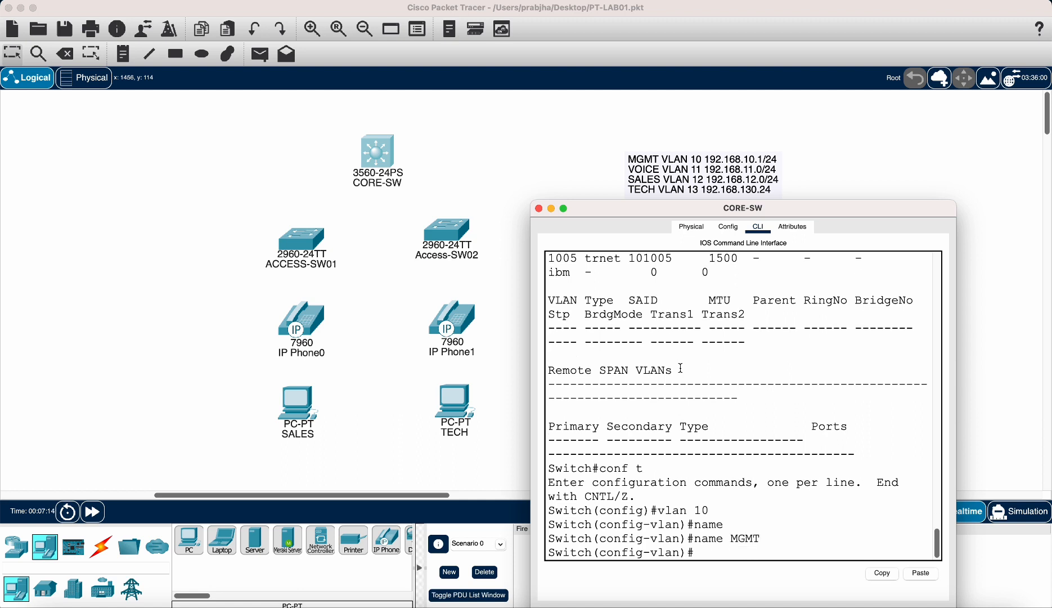
# Step: Create VLAN 11 on CORE-SW and name it VOICE
pyautogui.write('vla')
pyautogui.press('BackSpace')
pyautogui.write('an 11')
pyautogui.press('Return')
pyautogui.write('name')
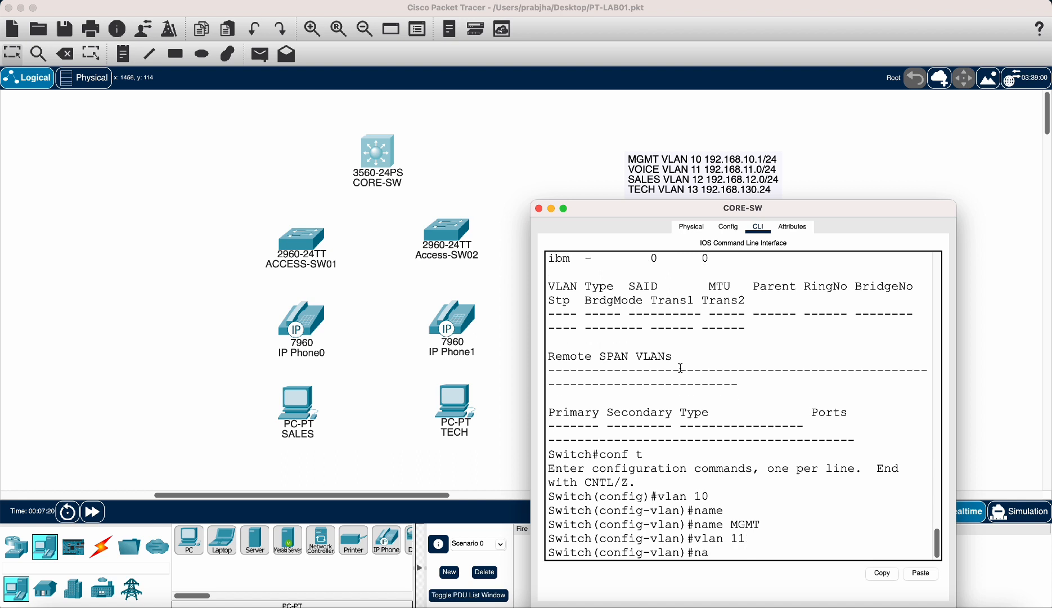
pyautogui.press('Return')
pyautogui.write('name ')
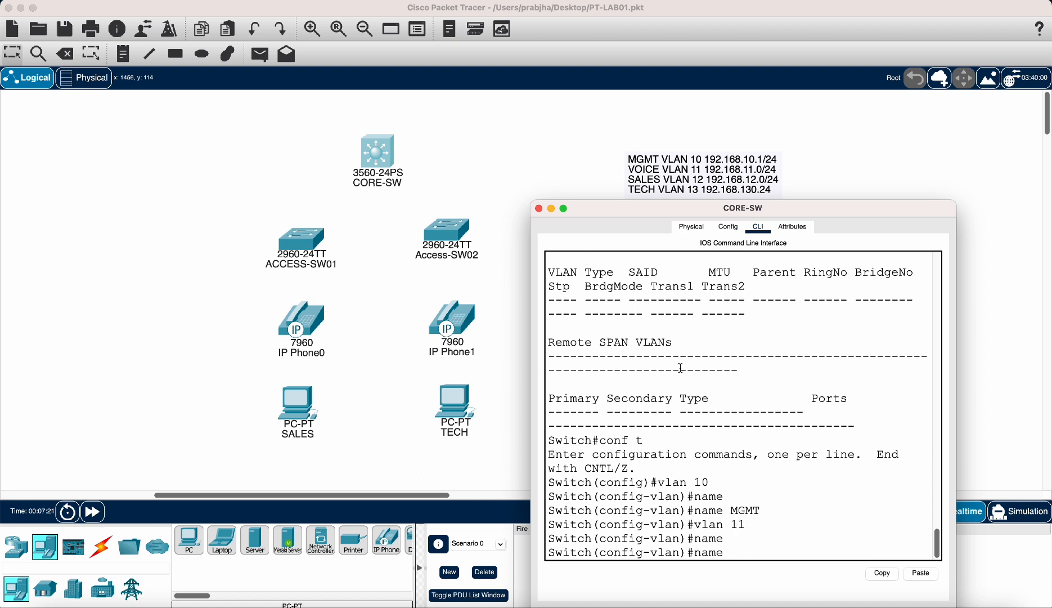
pyautogui.write('VOICE')
pyautogui.press('Return')
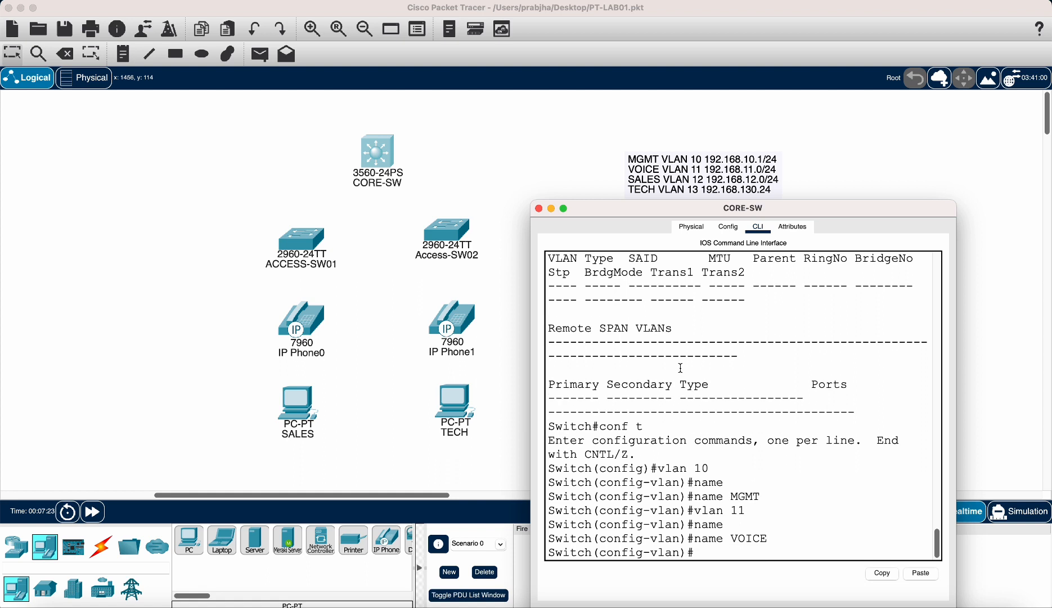
# Step: Create VLAN 12 on CORE-SW and name it SALES
pyautogui.write('vlan 12')
pyautogui.press('Return')
pyautogui.write('name')
pyautogui.press('Return')
pyautogui.write('name ')
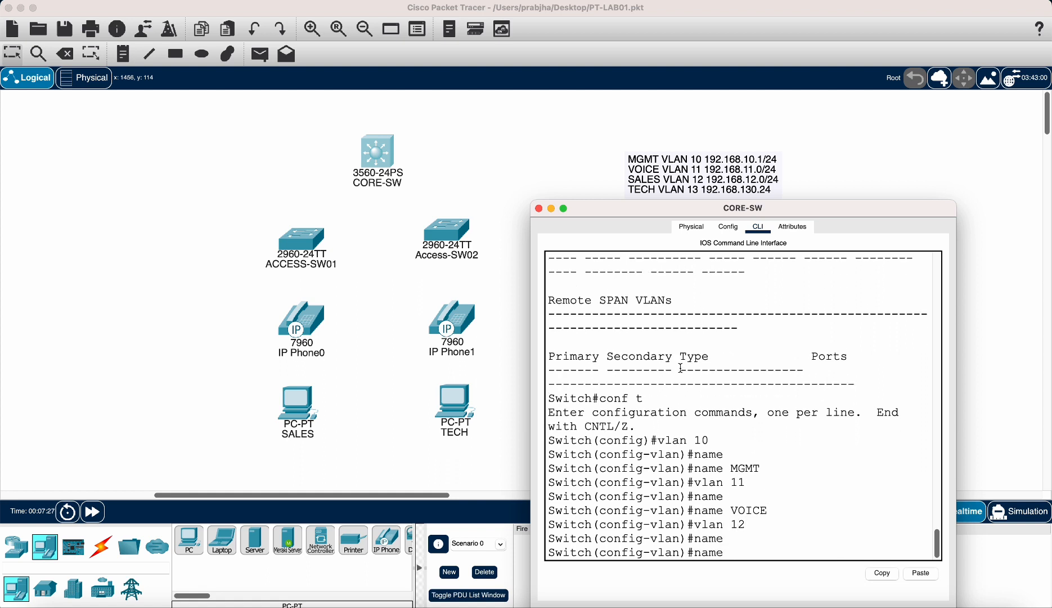
pyautogui.write('SALES')
pyautogui.press('Return')
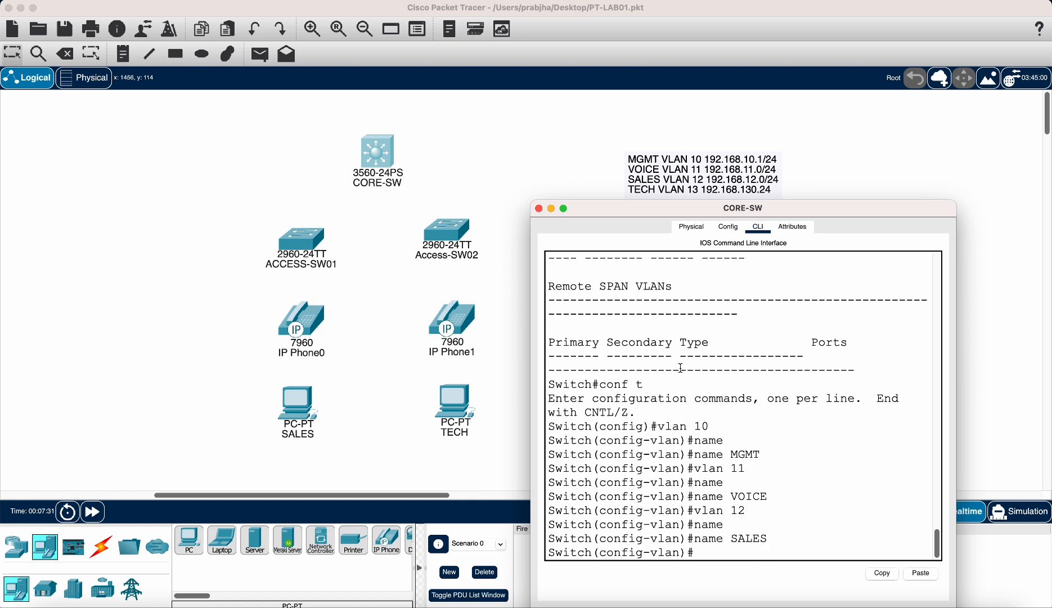
# Step: Create VLAN 13 on CORE-SW and name it TECH
pyautogui.write('vlan 13')
pyautogui.press('Return')
pyautogui.write('name')
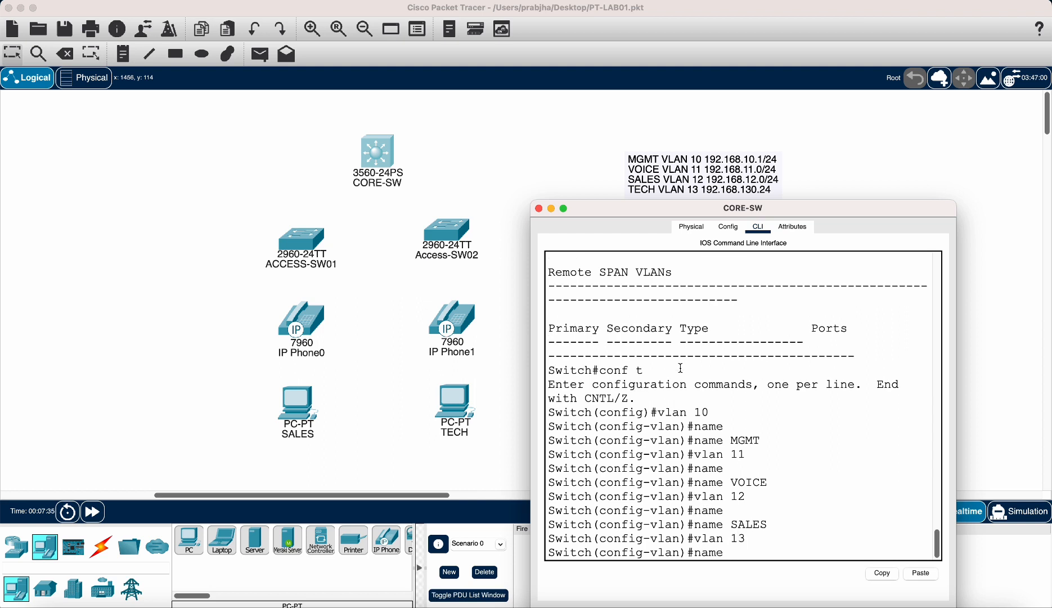
pyautogui.press('Tab')
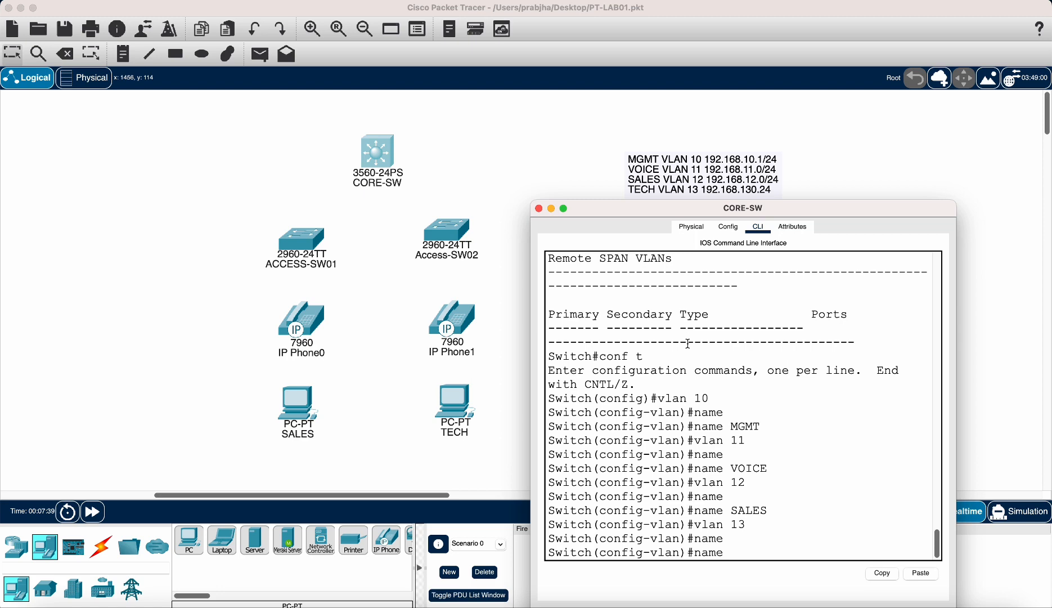
pyautogui.write('TECH')
pyautogui.press('Return')
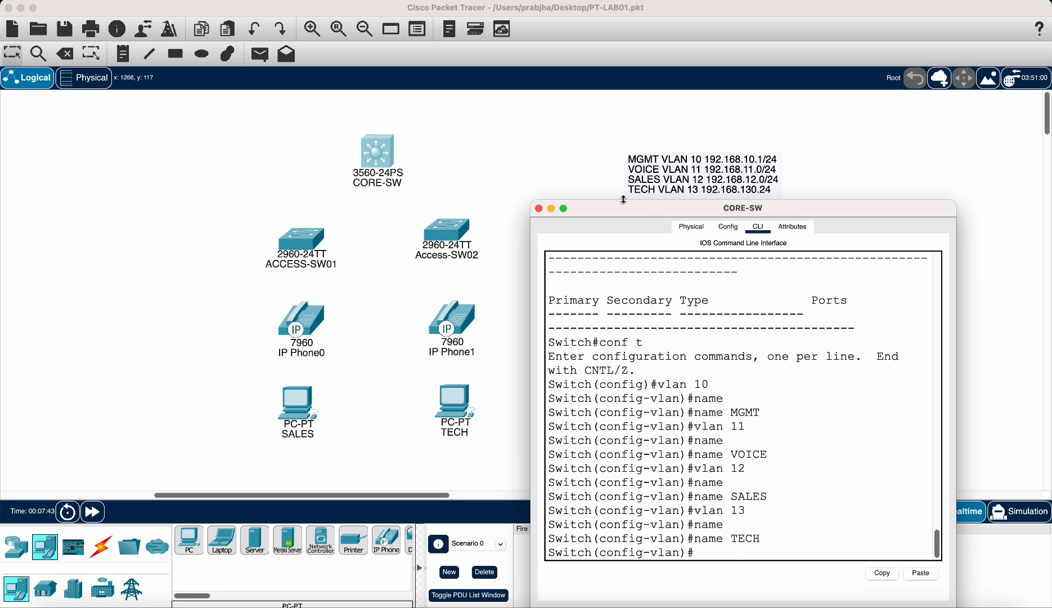
# Step: Correct the TECH VLAN 13 address in the workspace note to 192.168.13.0.24
pyautogui.click(539, 208)
pyautogui.doubleClick(655, 174)
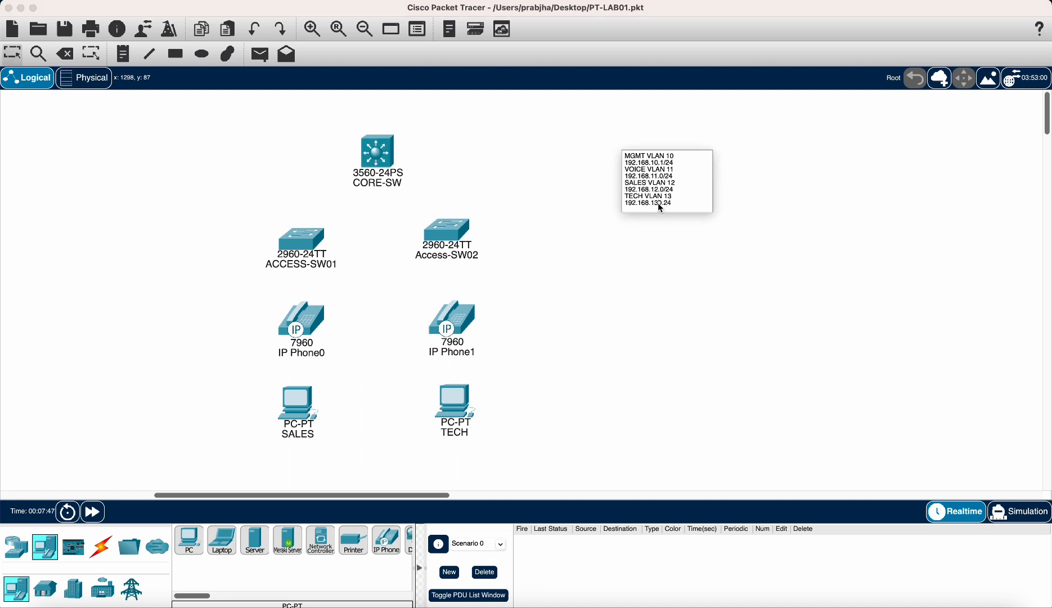
pyautogui.click(719, 242)
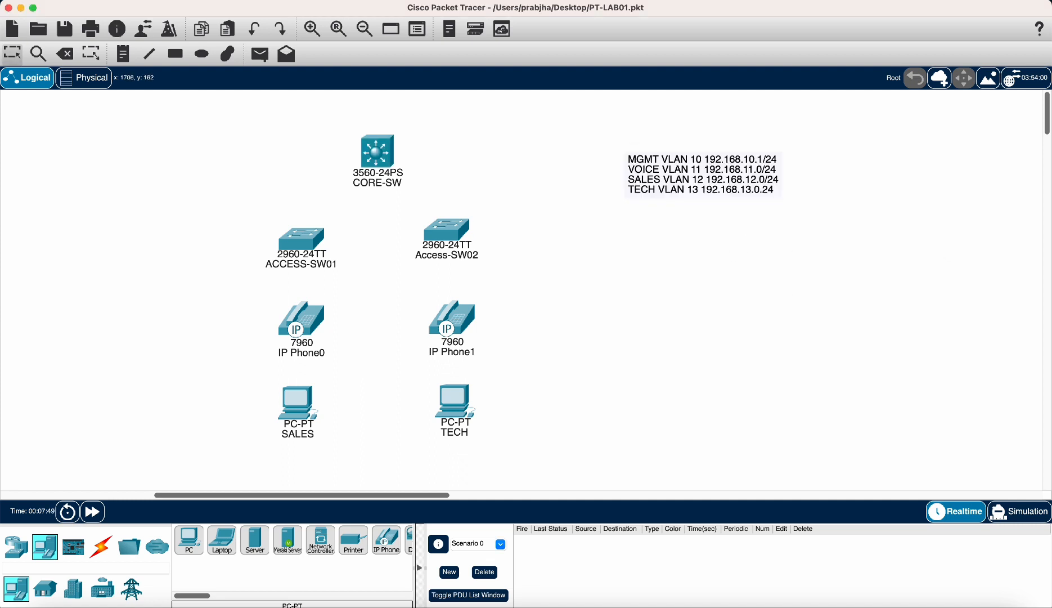
# Step: Return to the CORE-SW command line, leave configuration mode with end and check the new VLANs with show vlan
pyautogui.moveTo(946, 133); pyautogui.dragTo(853, 205)
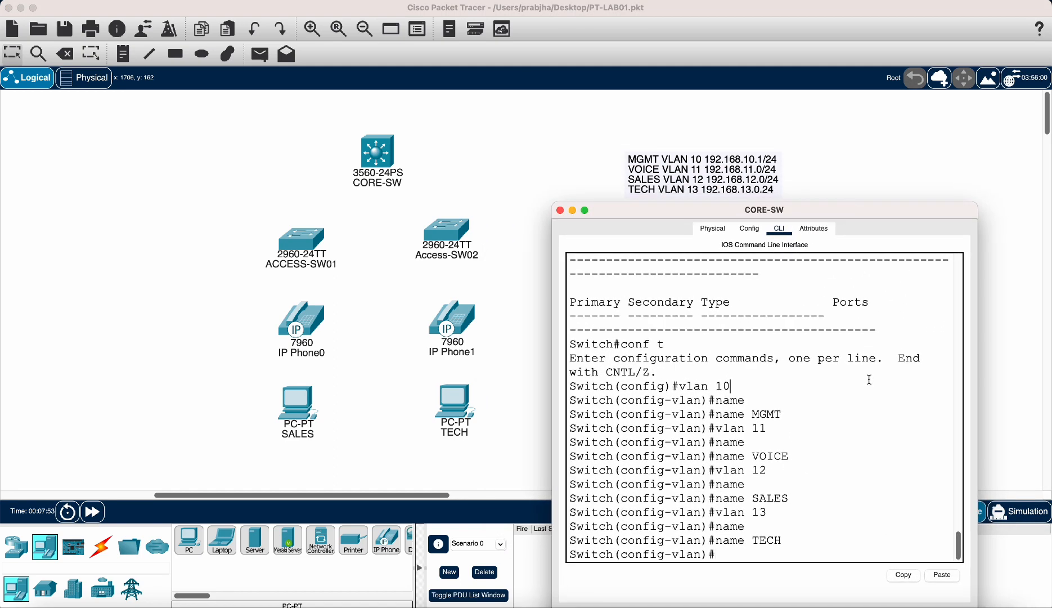
pyautogui.write('end')
pyautogui.press('Return')
pyautogui.press('Return')
pyautogui.press('Return')
pyautogui.write('show vln')
pyautogui.press('Return')
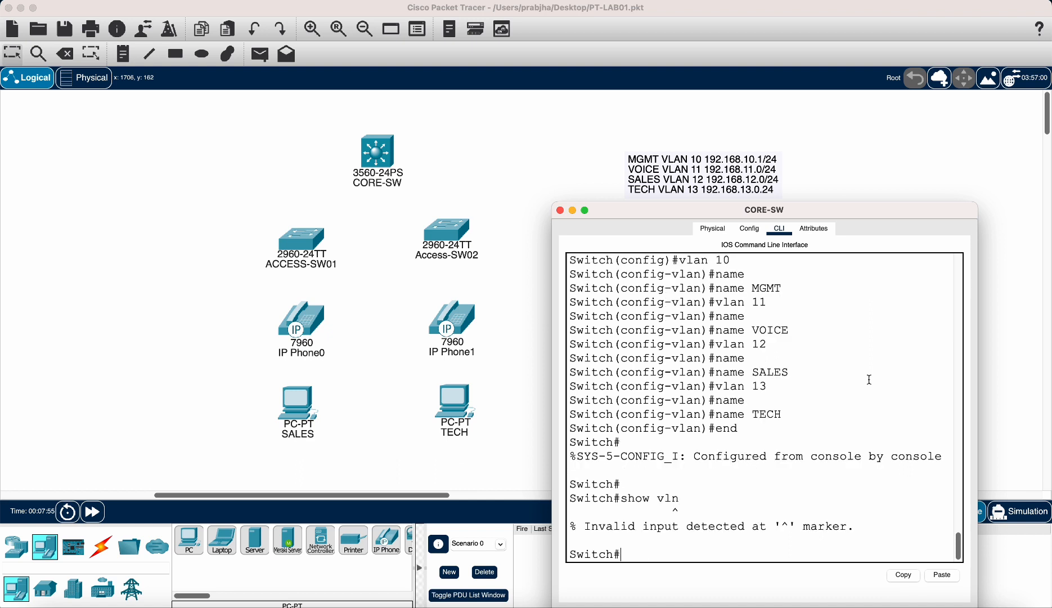
pyautogui.write('show vlan')
pyautogui.press('Return')
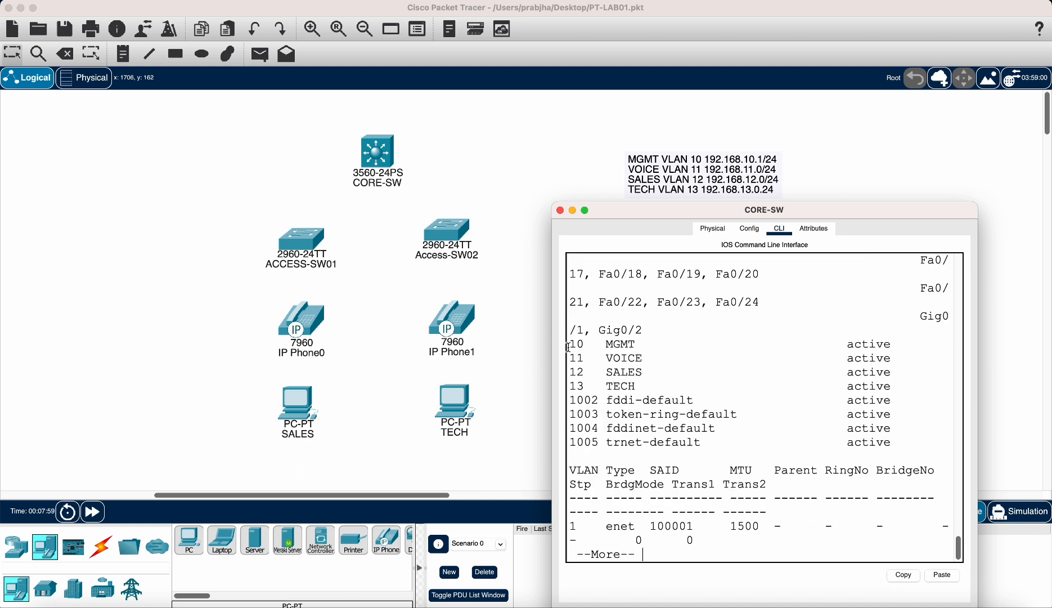
pyautogui.moveTo(569, 340); pyautogui.dragTo(669, 386)
pyautogui.click(671, 386)
pyautogui.press('space')
# Step: Save the running configuration of CORE-SW with the wr command
pyautogui.write('witch#w')
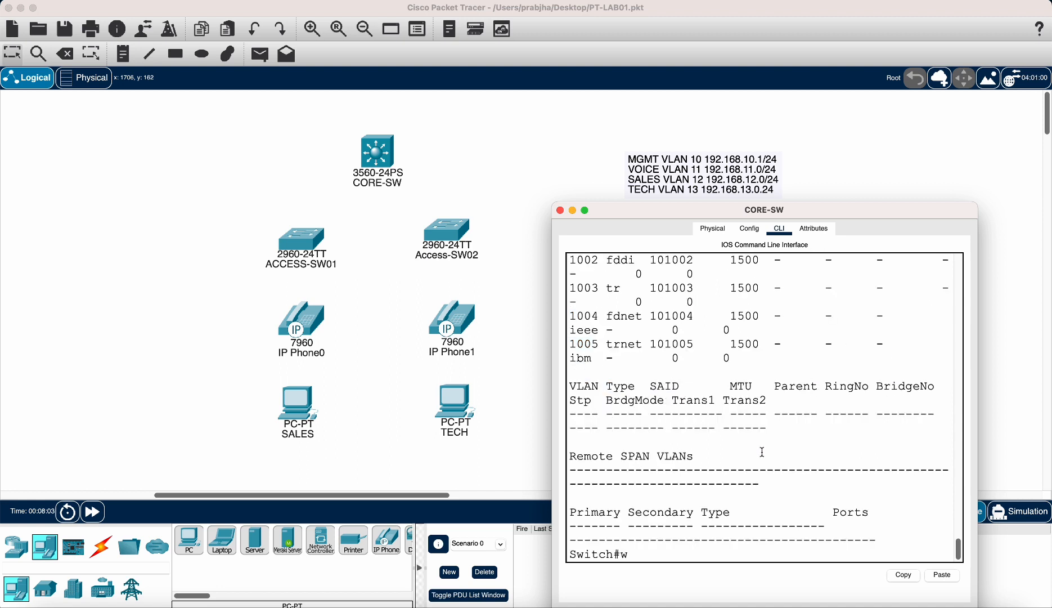
pyautogui.write('r')
pyautogui.press('Return')
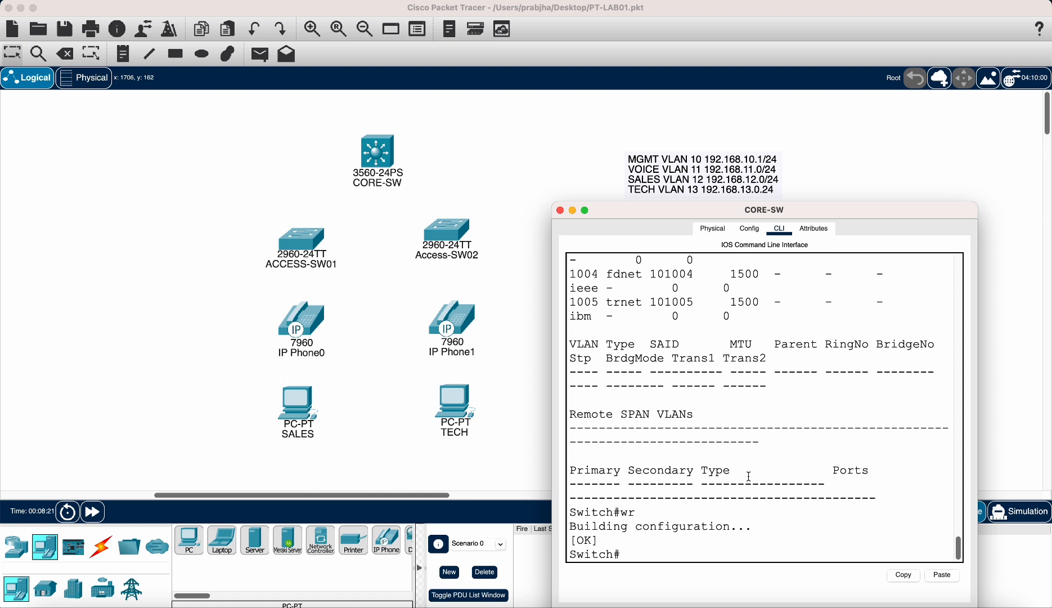
# Step: Enter global configuration mode on CORE-SW and create the interface for VLAN 10
pyautogui.write('conf t')
pyautogui.press('Return')
pyautogui.write('in')
pyautogui.press('Tab')
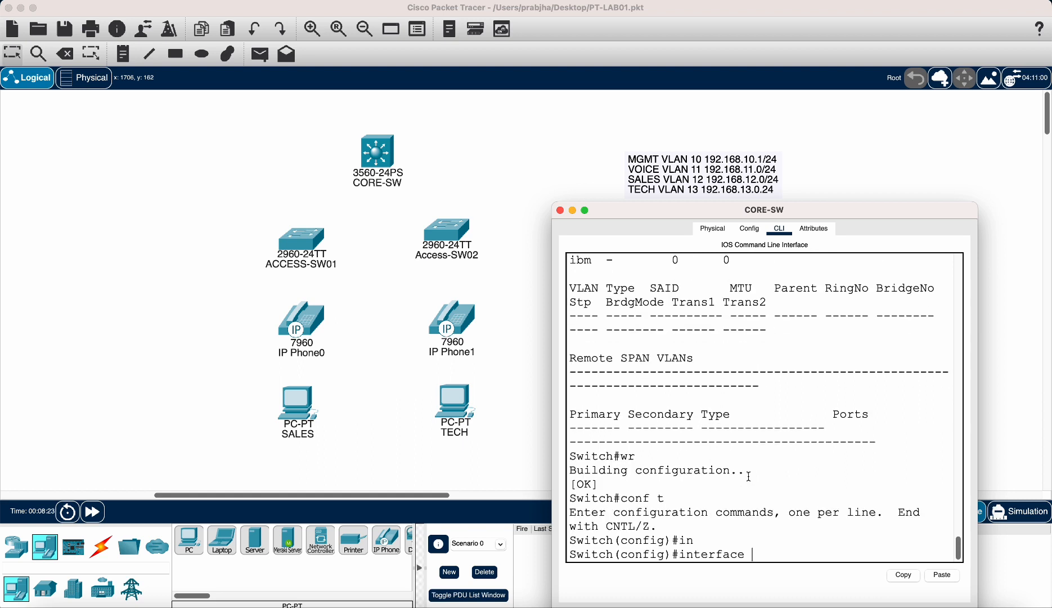
pyautogui.write('vlan')
pyautogui.press('Tab')
pyautogui.write('10')
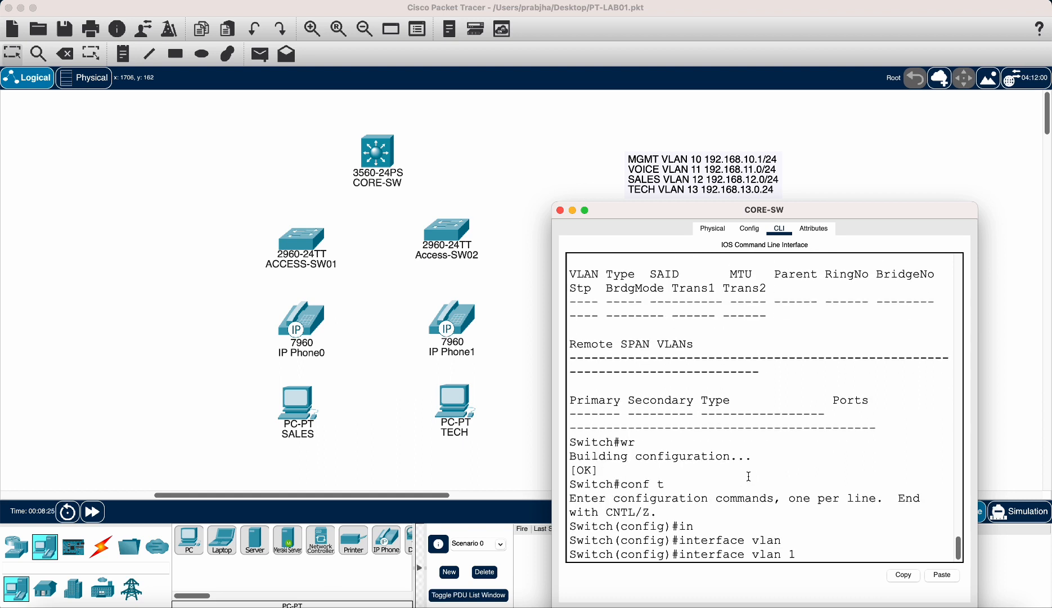
pyautogui.press('Return')
pyautogui.press('Return')
pyautogui.press('Return')
pyautogui.press('Return')
pyautogui.press('Return')
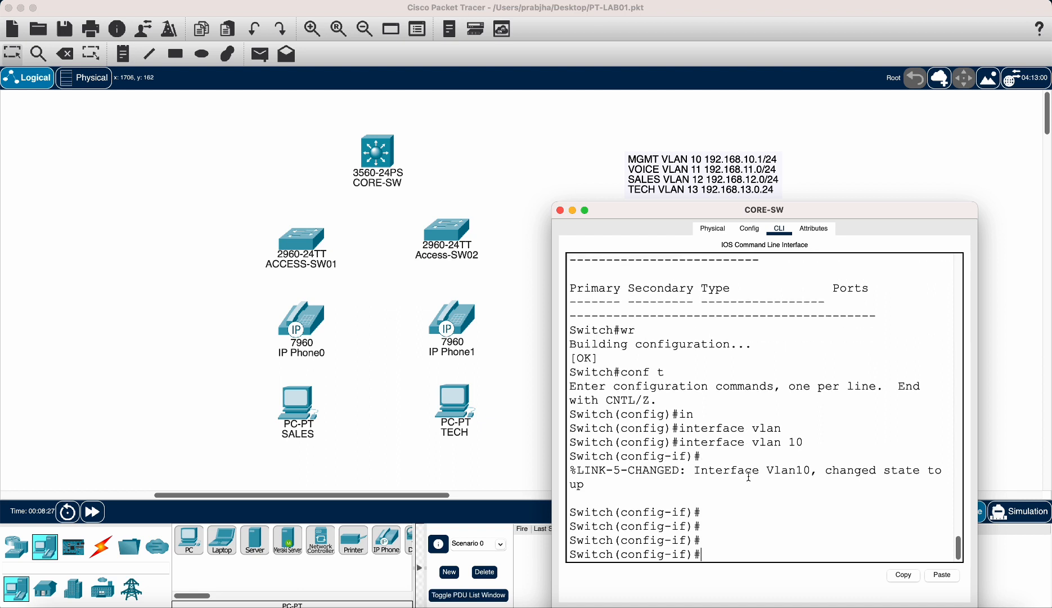
# Step: Assign IP address 192.168.1.1 with mask 255.255.255.0 to the VLAN 10 interface
pyautogui.write('ip add')
pyautogui.press('Tab')
pyautogui.write('19')
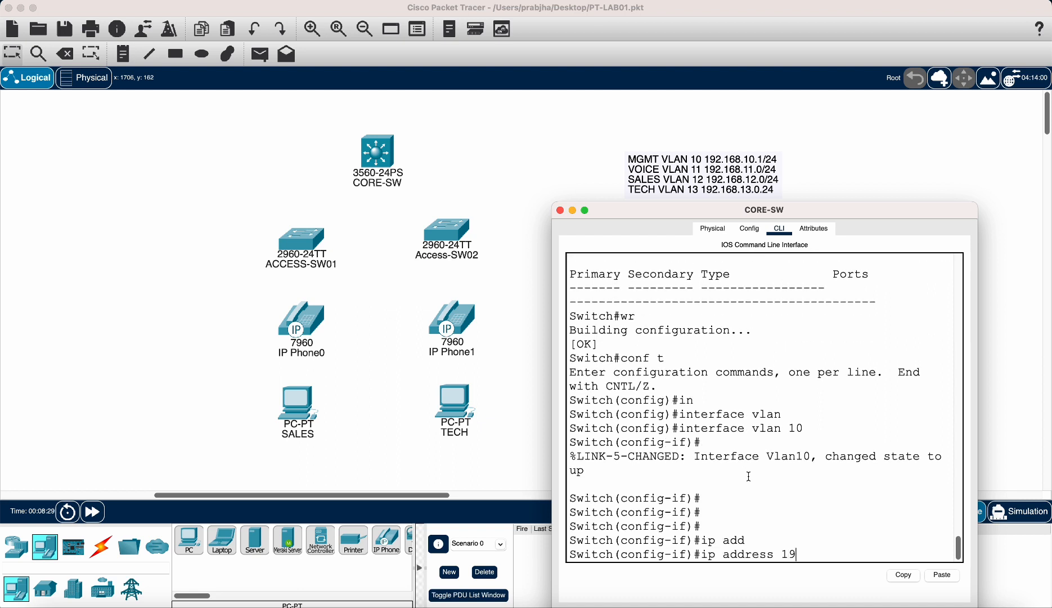
pyautogui.write('2.168.1.1 255.255.255')
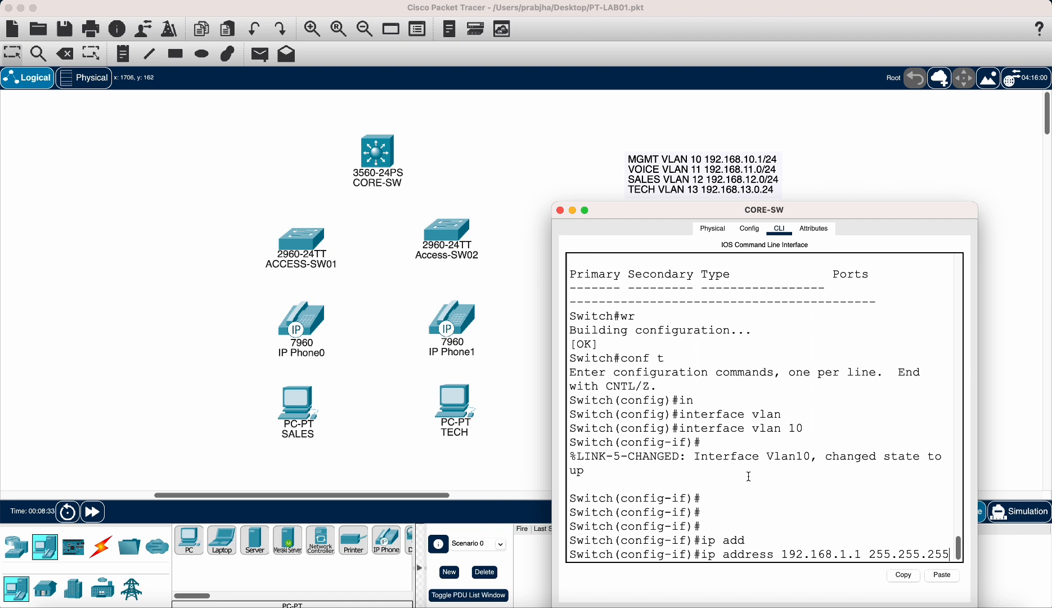
pyautogui.write('.0')
pyautogui.press('Return')
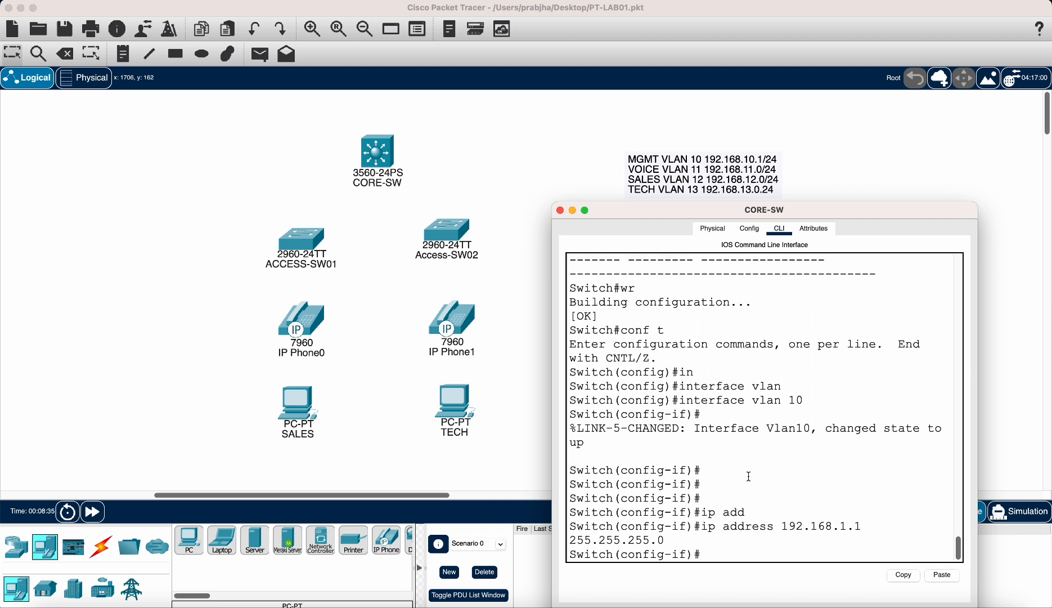
# Step: Exit the VLAN 10 interface and create the interface for VLAN 11
pyautogui.write('exit')
pyautogui.press('Return')
pyautogui.write('in')
pyautogui.press('Tab')
pyautogui.write('vl')
pyautogui.press('Tab')
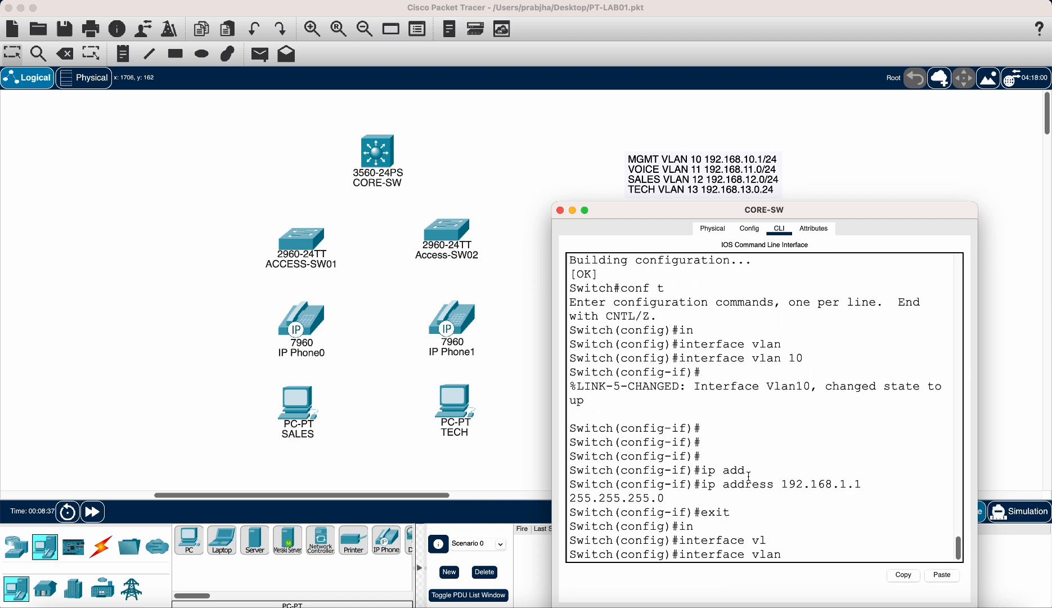
pyautogui.write('11')
pyautogui.press('Return')
# Step: Assign IP address 192.168.11.1 with mask 255.255.255.0 to the VLAN 11 interface
pyautogui.write('ip add')
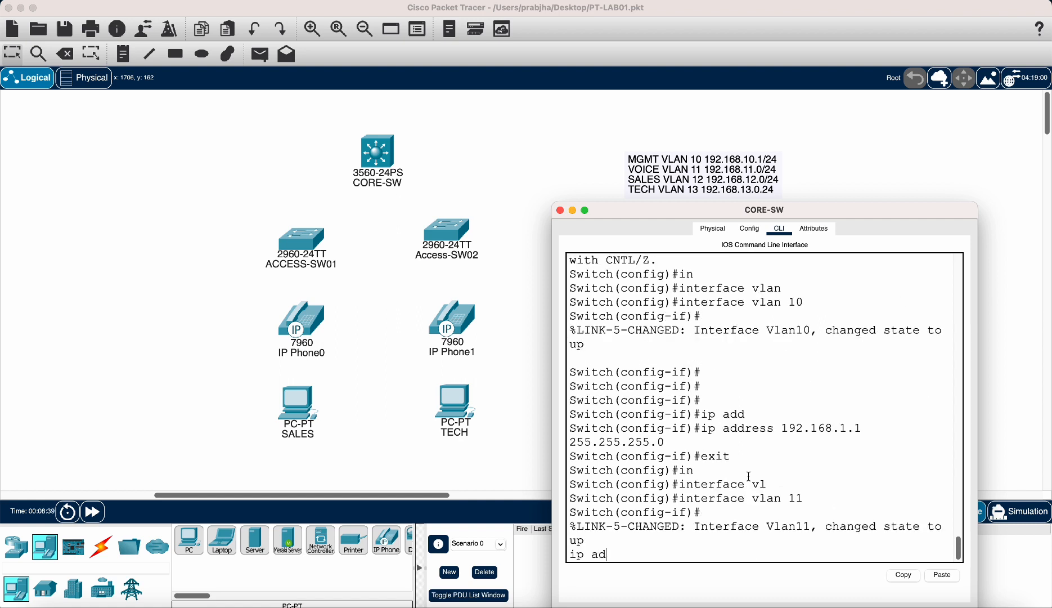
pyautogui.press('Tab')
pyautogui.write('192.168')
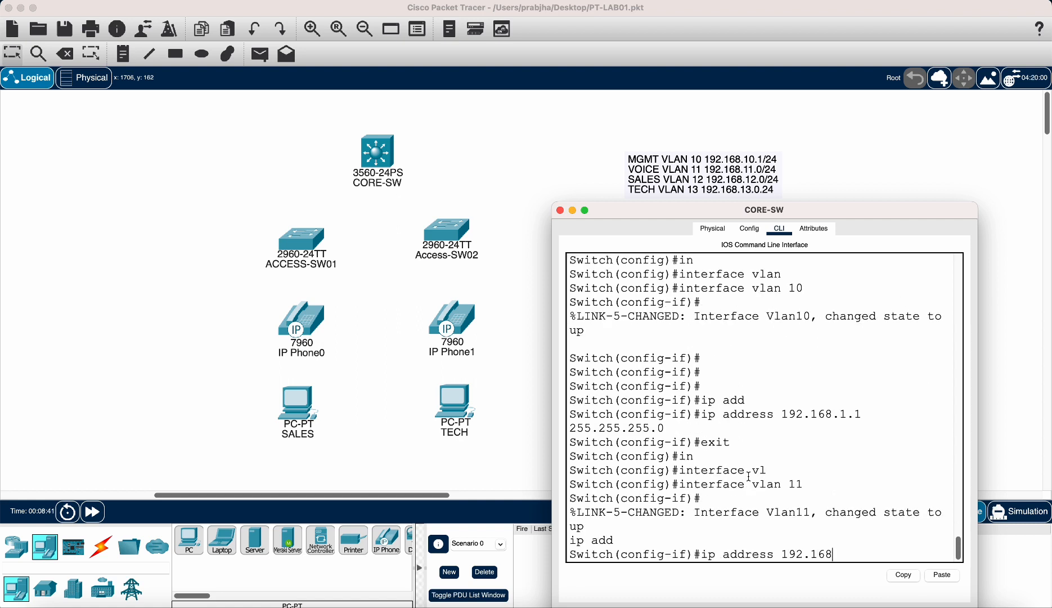
pyautogui.write('.11.1 255.255.255.0')
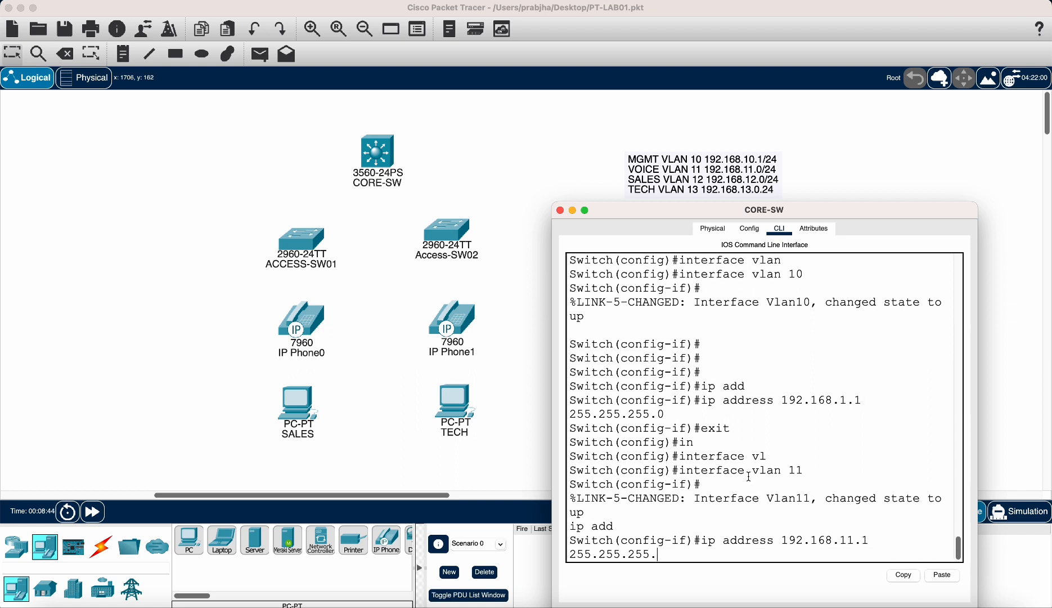
pyautogui.press('Return')
pyautogui.press('Return')
pyautogui.press('Return')
pyautogui.press('Return')
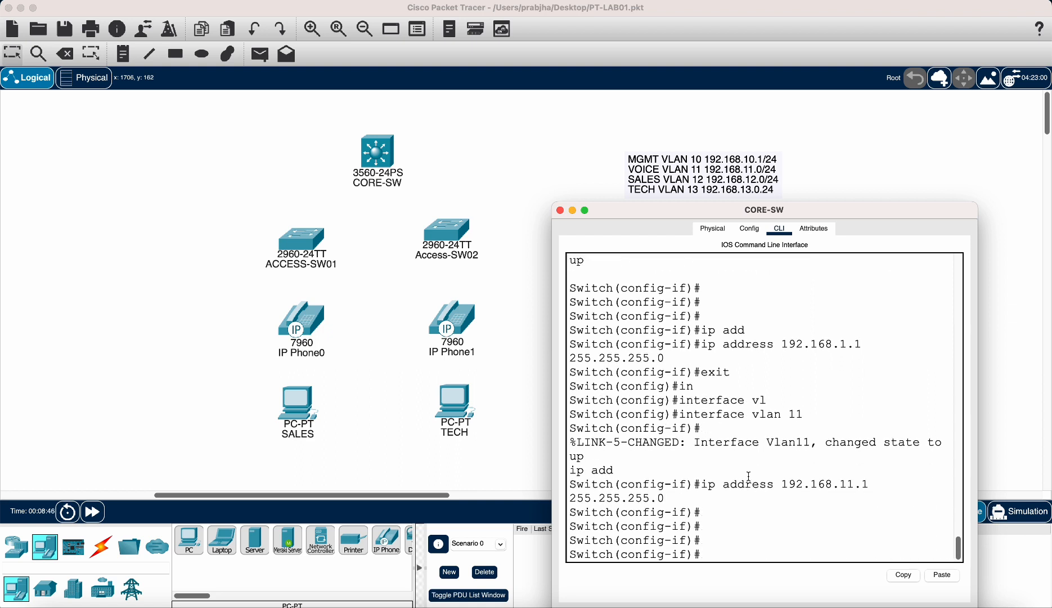
# Step: Exit the VLAN 11 interface and create the interface for VLAN 12
pyautogui.write('exit')
pyautogui.press('Return')
pyautogui.write('in')
pyautogui.press('Tab')
pyautogui.write('vl')
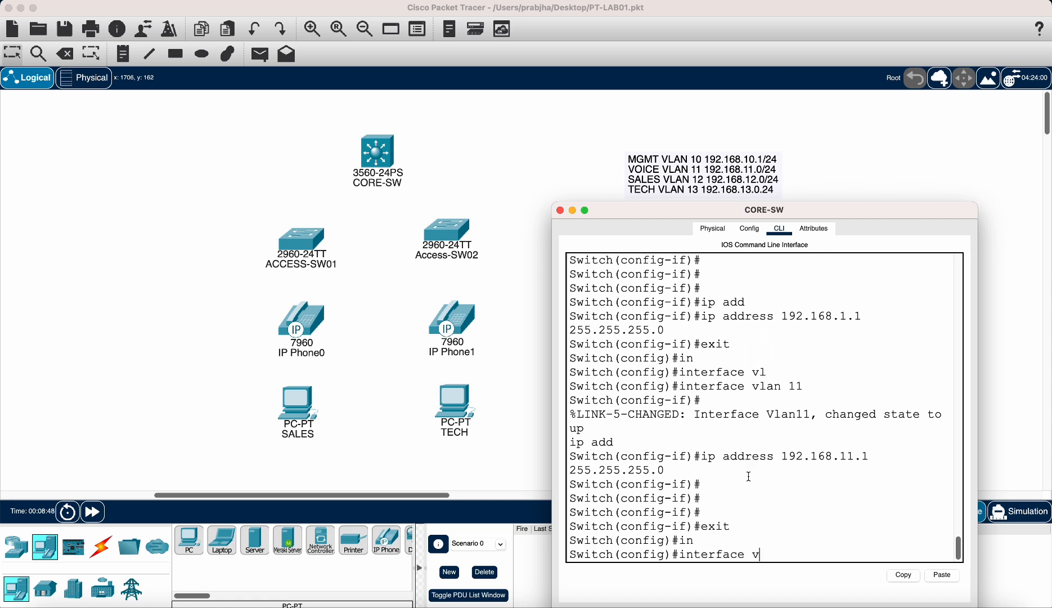
pyautogui.press('Tab')
pyautogui.write('12')
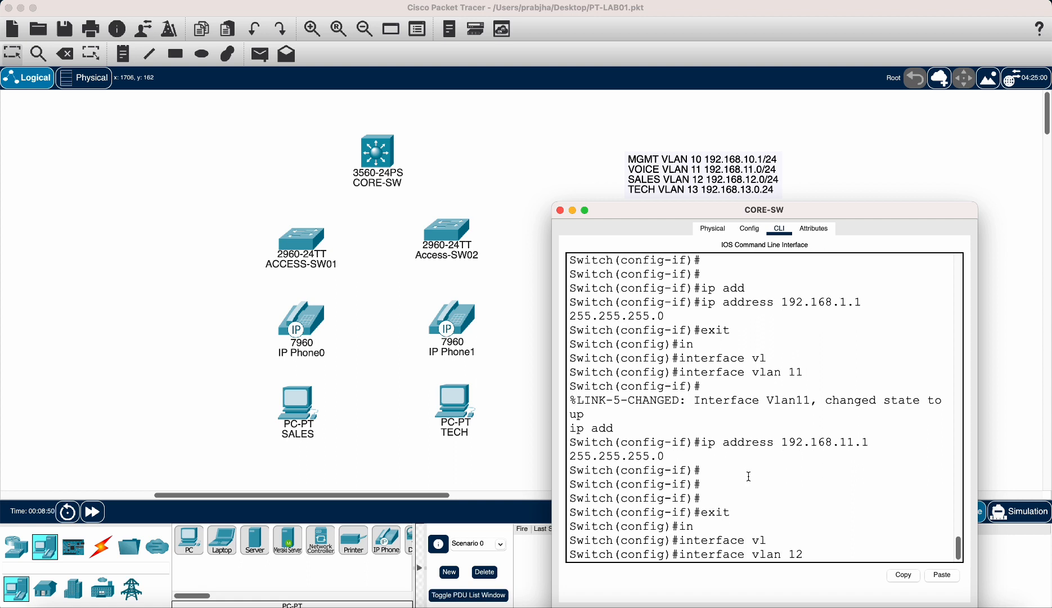
pyautogui.press('Return')
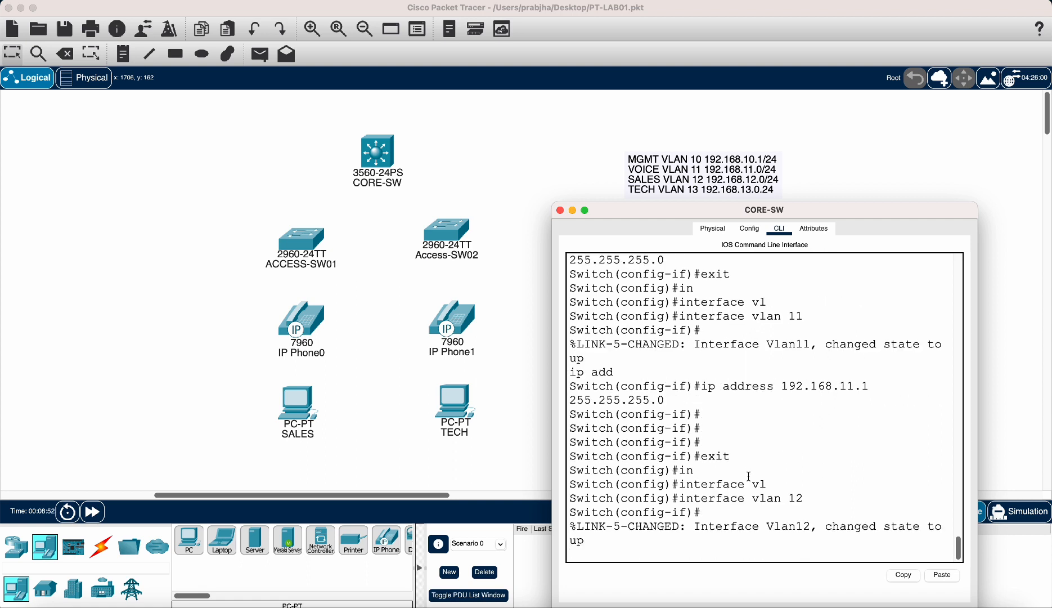
pyautogui.press('Return')
# Step: Assign IP address 192.168.12.1 with mask 255.255.255.0 to the VLAN 12 interface
pyautogui.write('ip add')
pyautogui.press('Tab')
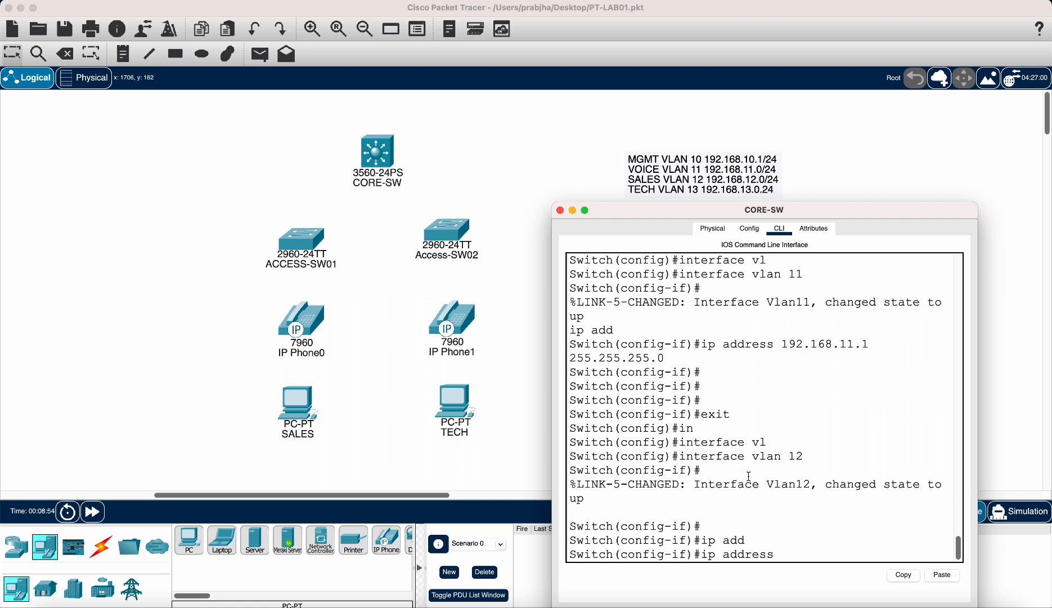
pyautogui.write('192.168.12.1 255.255.255.0')
pyautogui.press('Return')
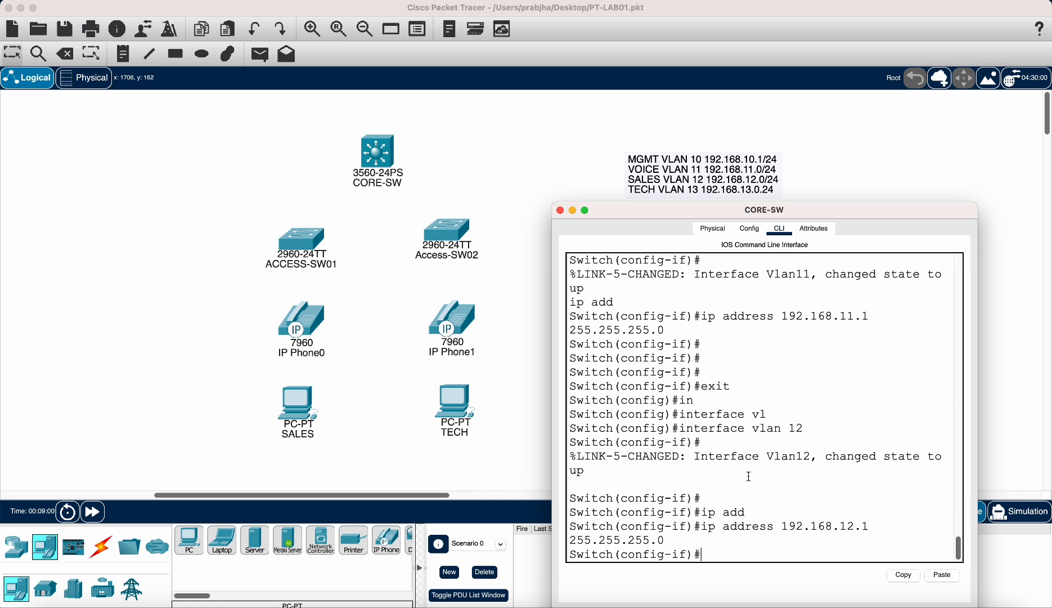
# Step: Exit the VLAN 12 interface and create the interface for VLAN 13
pyautogui.write('exit')
pyautogui.press('Return')
pyautogui.write('in')
pyautogui.press('Tab')
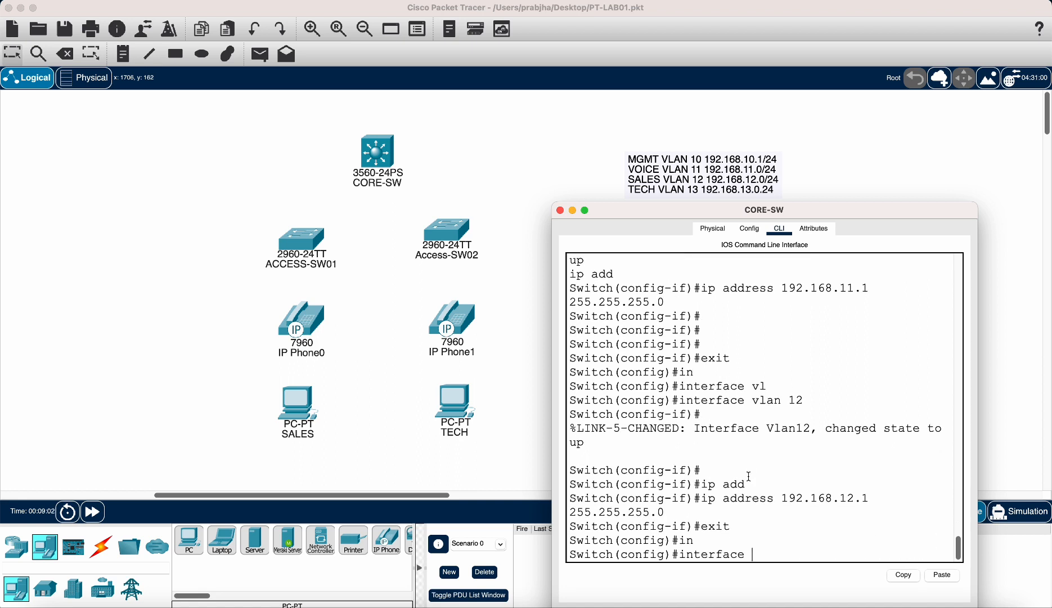
pyautogui.write('vl')
pyautogui.press('Tab')
pyautogui.write('13')
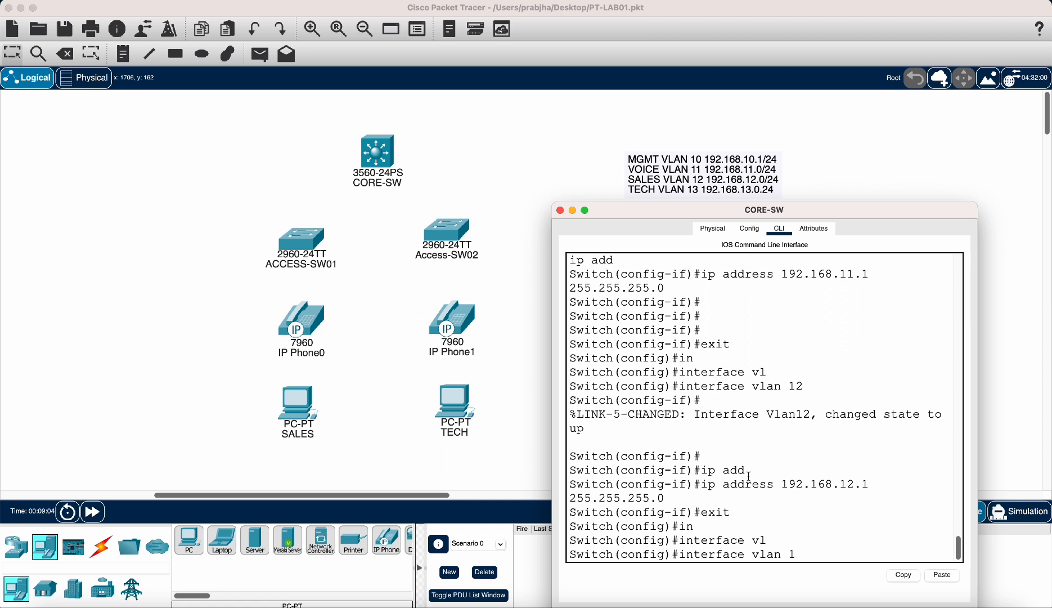
pyautogui.press('Return')
# Step: Assign IP address 192.168.13.1 with mask 255.255.255.0 to the VLAN 13 interface
pyautogui.write('ip add')
pyautogui.press('Tab')
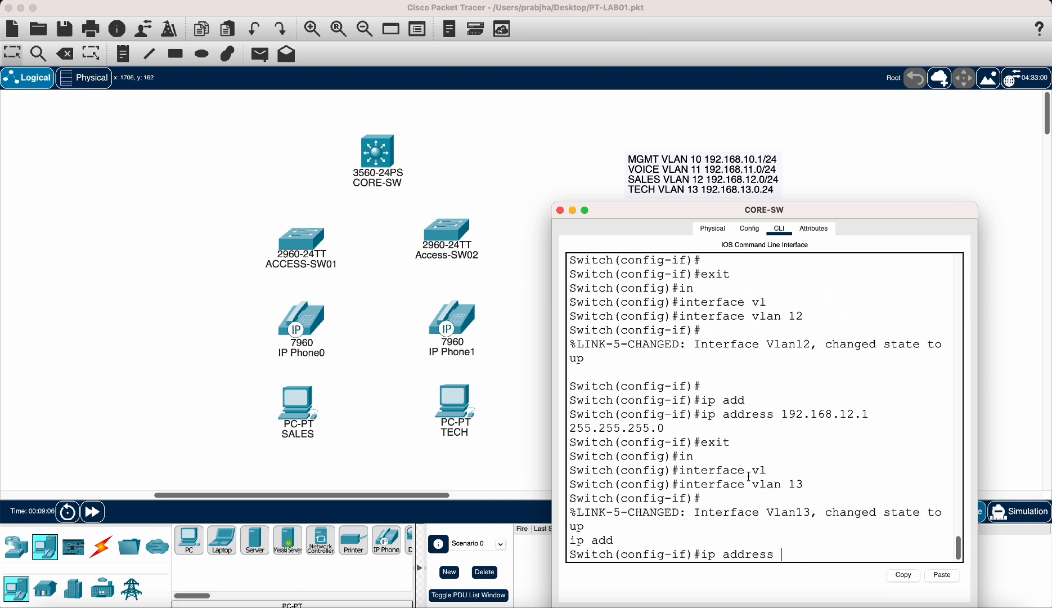
pyautogui.write('192.168.13.1 255.255')
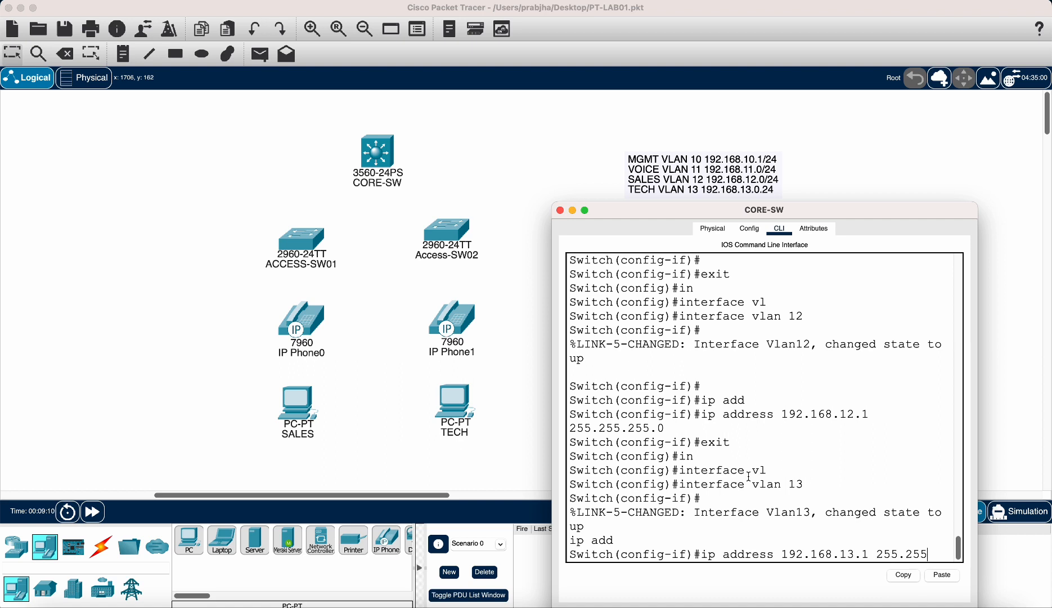
pyautogui.write('.255.0')
pyautogui.press('Return')
pyautogui.press('Return')
pyautogui.press('Return')
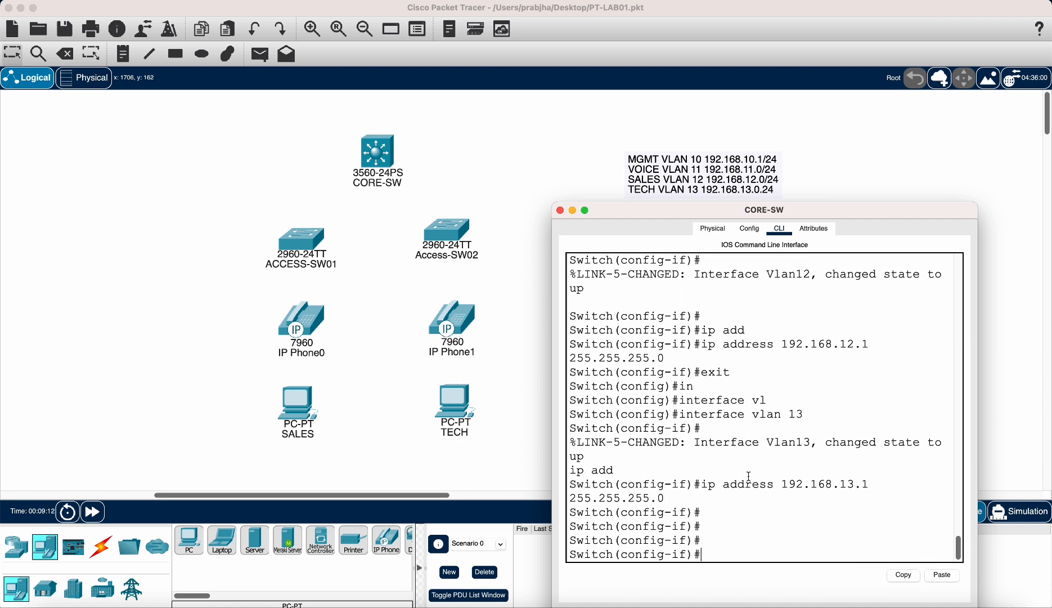
# Step: Leave configuration mode and list the brief IP status of all interfaces through to the end of the output
pyautogui.write('end')
pyautogui.press('Return')
pyautogui.press('Return')
pyautogui.press('Return')
pyautogui.press('Return')
pyautogui.press('Return')
pyautogui.press('Return')
pyautogui.write('s')
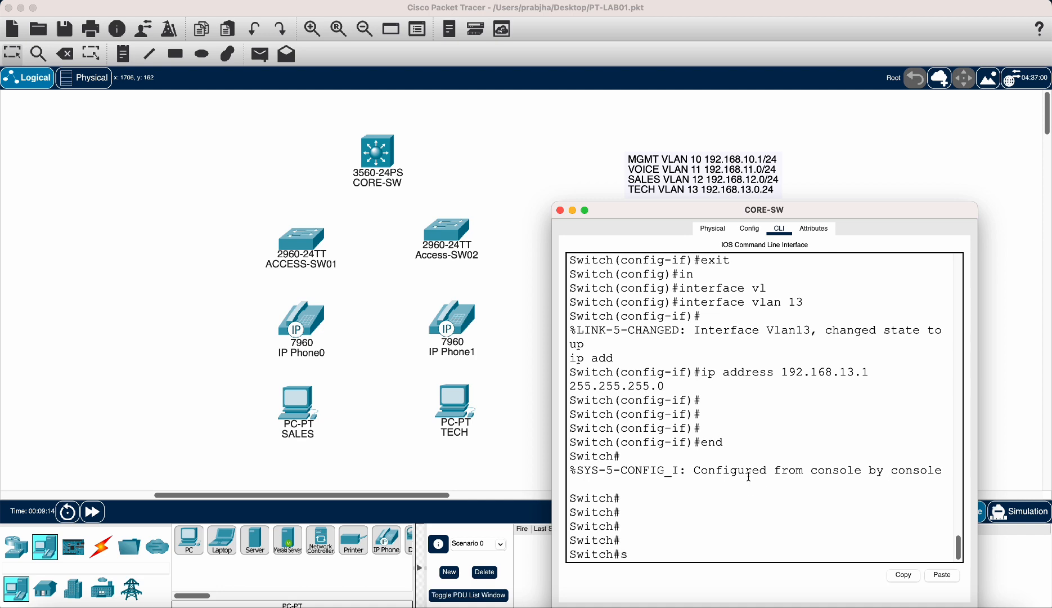
pyautogui.write('how ip int')
pyautogui.press('Tab')
pyautogui.write('b')
pyautogui.press('Return')
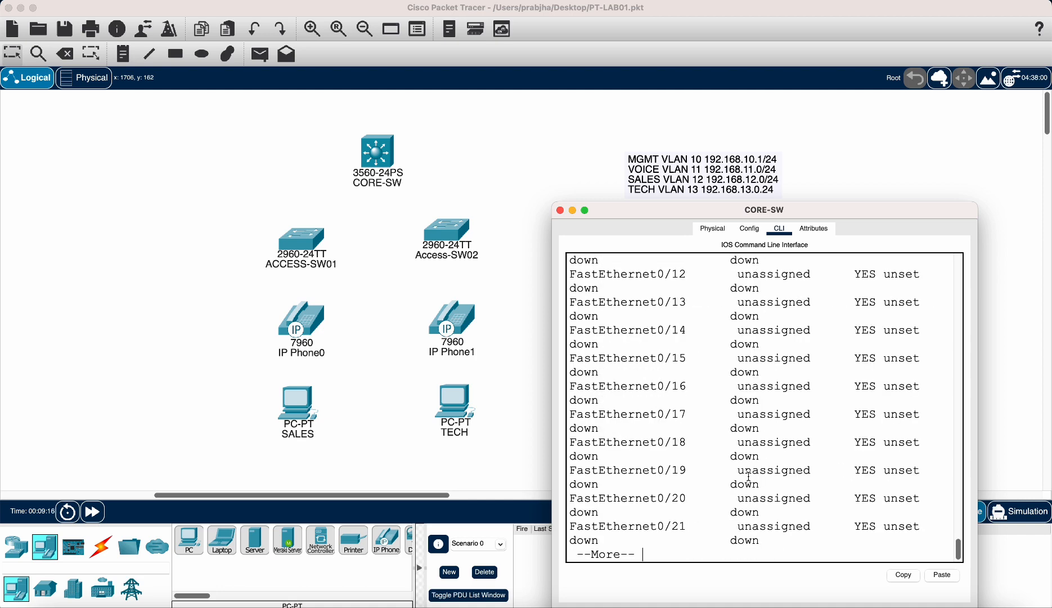
pyautogui.press('space')
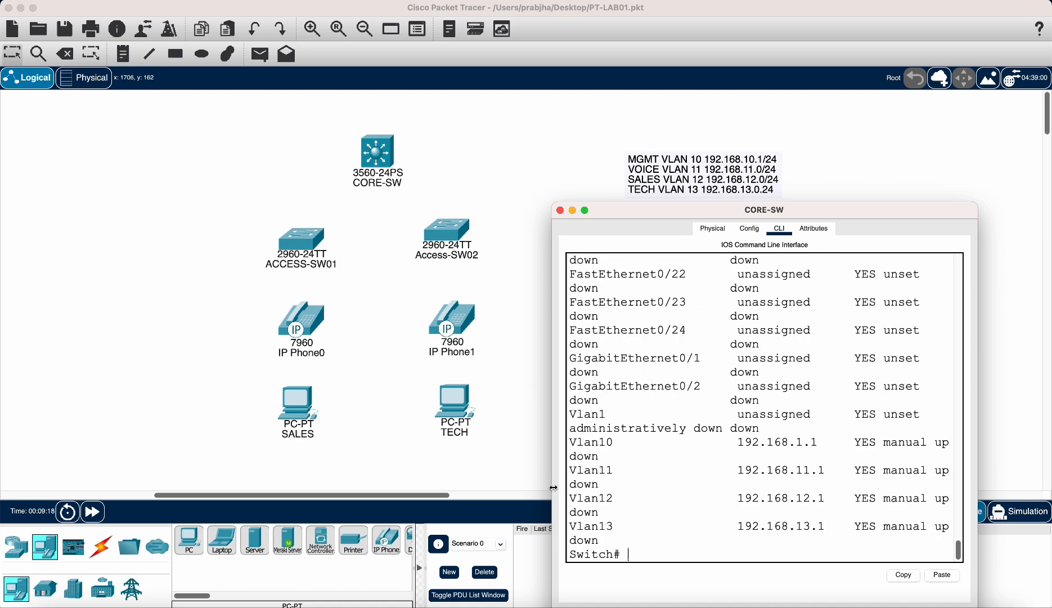
# Step: Widen and move the CORE-SW window, then check the VLAN 10 entry in the interface list
pyautogui.moveTo(553, 487); pyautogui.dragTo(445, 488)
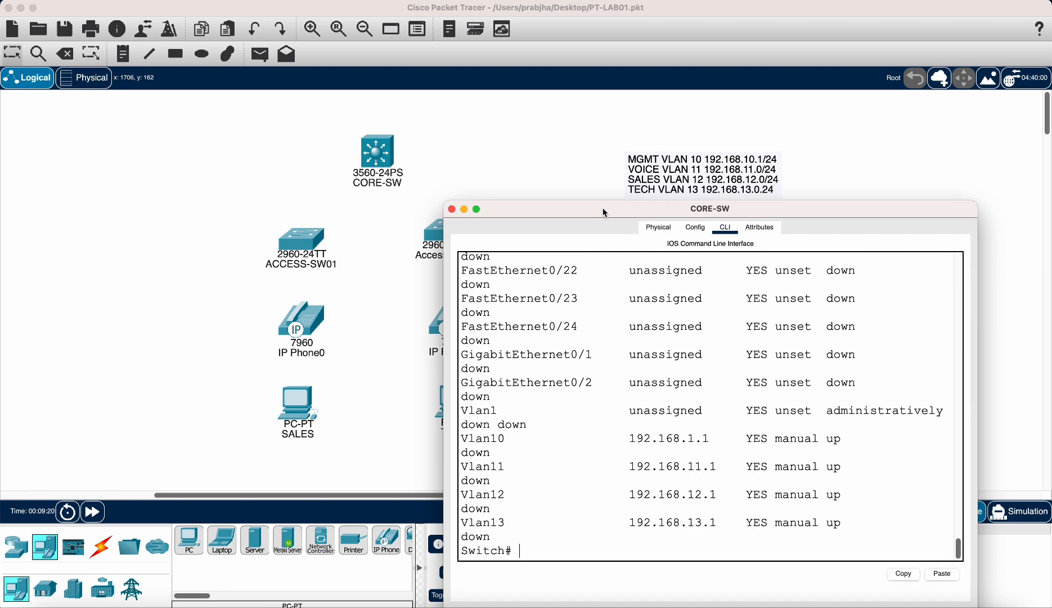
pyautogui.moveTo(604, 210); pyautogui.dragTo(619, 161)
pyautogui.moveTo(483, 390); pyautogui.dragTo(615, 389)
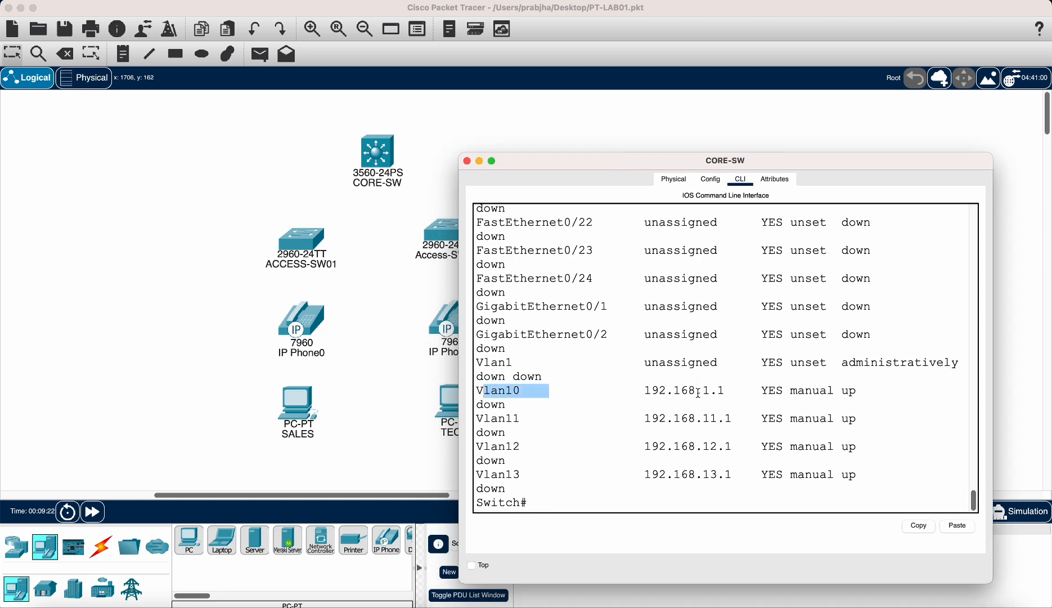
pyautogui.click(660, 393)
# Step: Enter global configuration mode and open the VLAN 10 interface for configuration
pyautogui.write('conf')
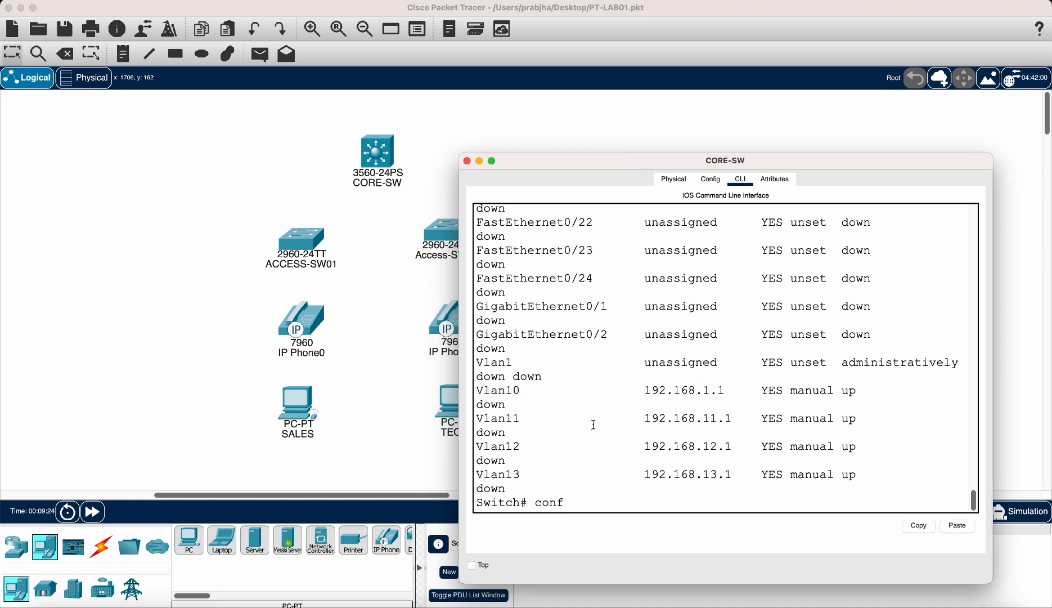
pyautogui.write(' t')
pyautogui.press('Return')
pyautogui.write('in')
pyautogui.press('Tab')
pyautogui.write('vl')
pyautogui.press('Tab')
pyautogui.write('10')
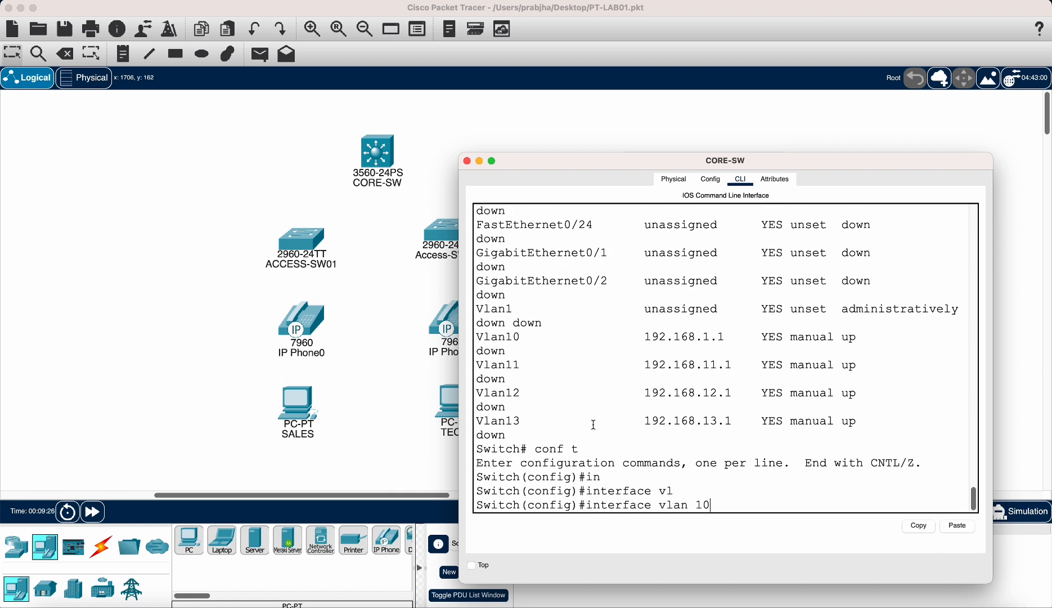
pyautogui.press('Return')
# Step: Assign IP address 192.168.10.1 with mask 255.255.255.0 to the VLAN 10 interface
pyautogui.write('ip ad')
pyautogui.press('Tab')
pyautogui.write('19')
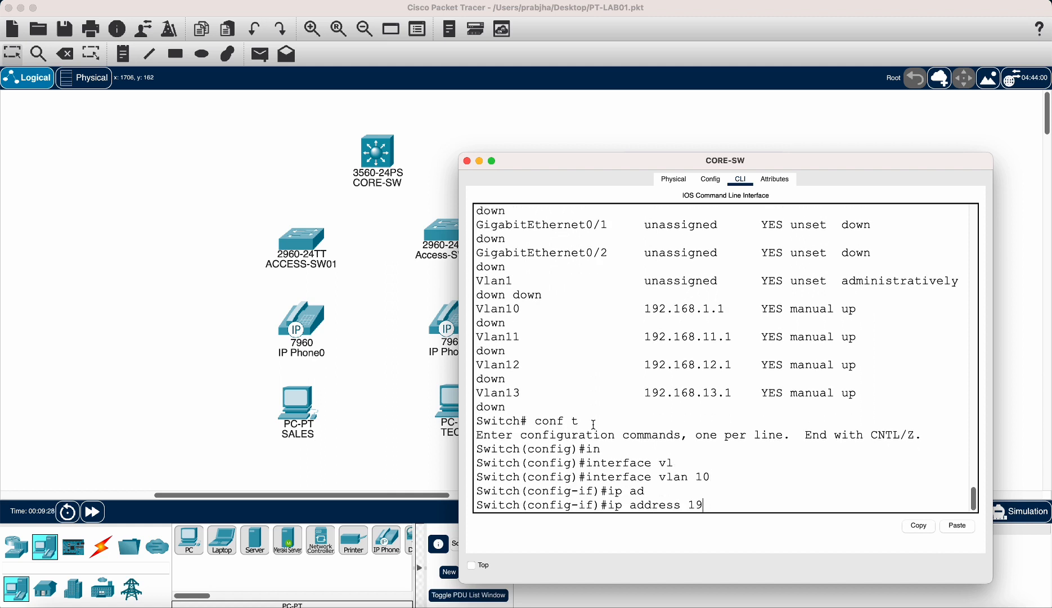
pyautogui.write('2.168.10.1 255.255.255.0')
pyautogui.press('Return')
# Step: End the configuration session and display the brief IP interface list again to verify the VLAN 10 address
pyautogui.write('end')
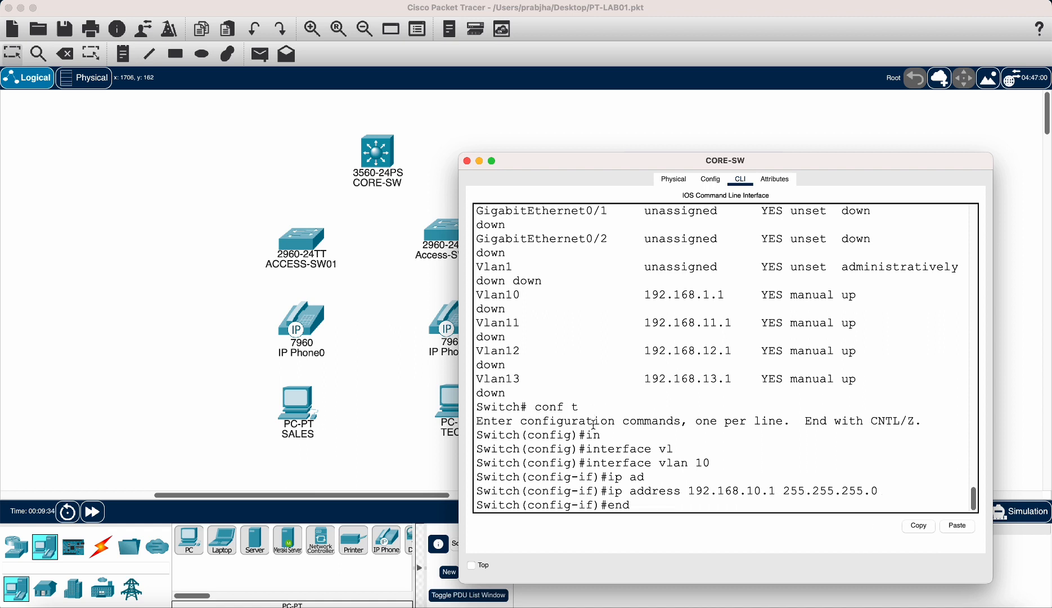
pyautogui.press('Return')
pyautogui.press('Return')
pyautogui.write('shwp')
pyautogui.press('BackSpace')
pyautogui.press('BackSpace')
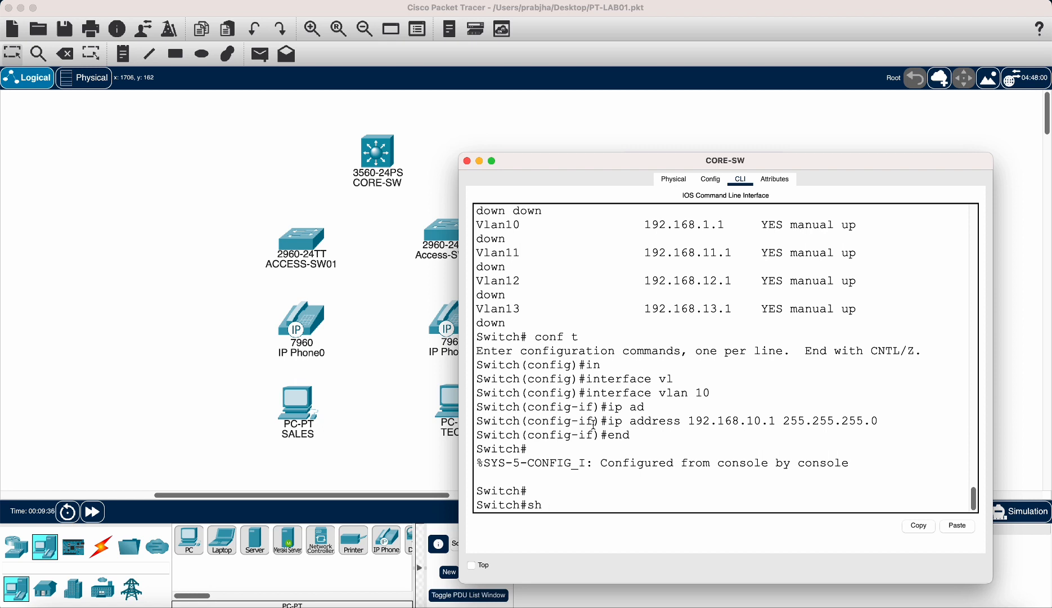
pyautogui.write('ow ip int')
pyautogui.press('Tab')
pyautogui.write('b')
pyautogui.press('Return')
pyautogui.press('space')
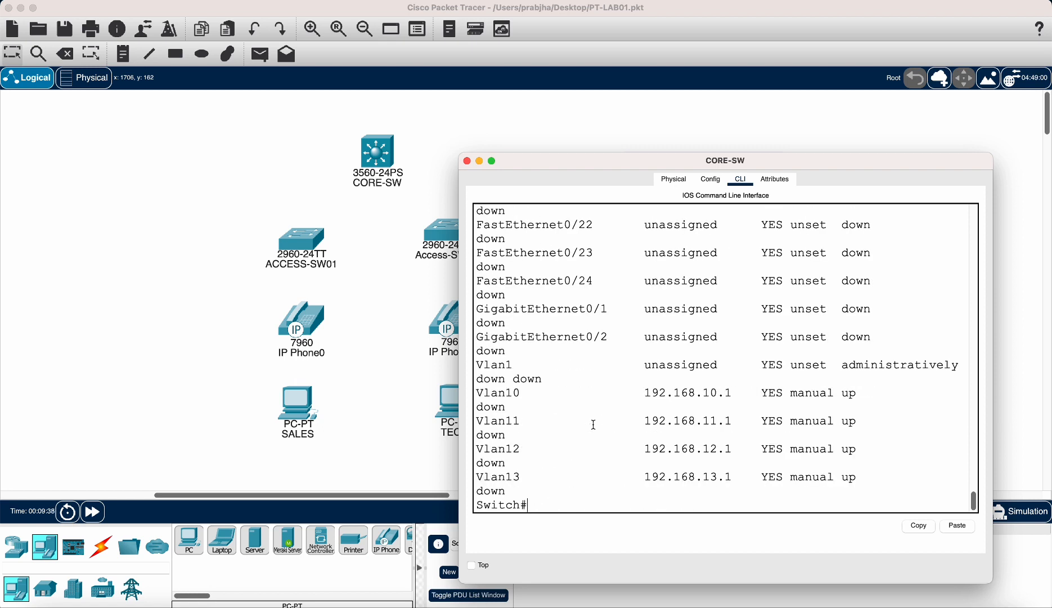
# Step: Compare the VLAN interface addresses with the addressing note on the workspace and check the VLAN 10 status
pyautogui.moveTo(482, 390); pyautogui.dragTo(746, 392)
pyautogui.moveTo(725, 162); pyautogui.dragTo(741, 214)
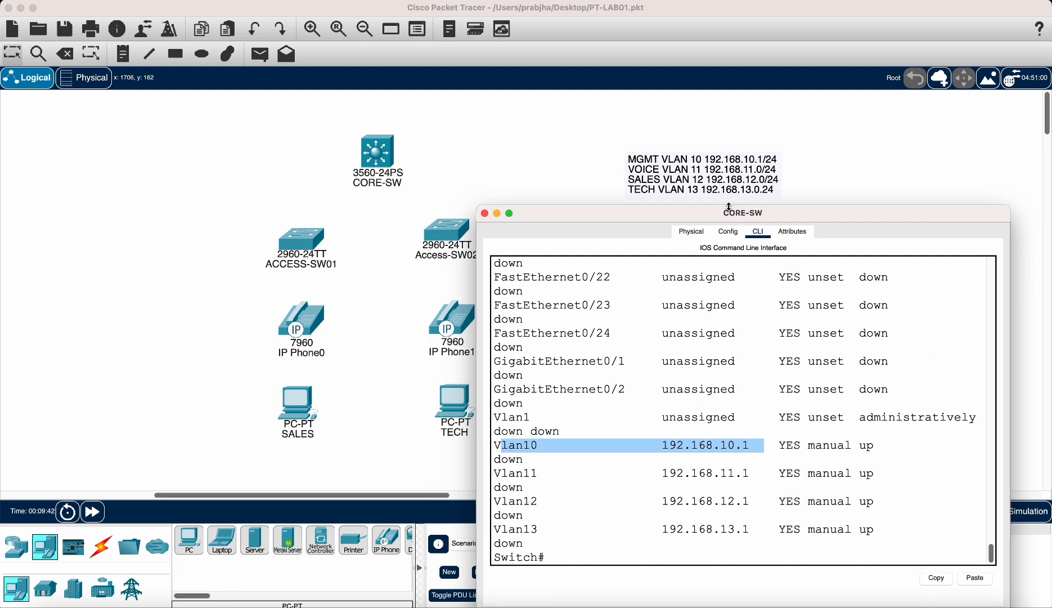
pyautogui.click(698, 474)
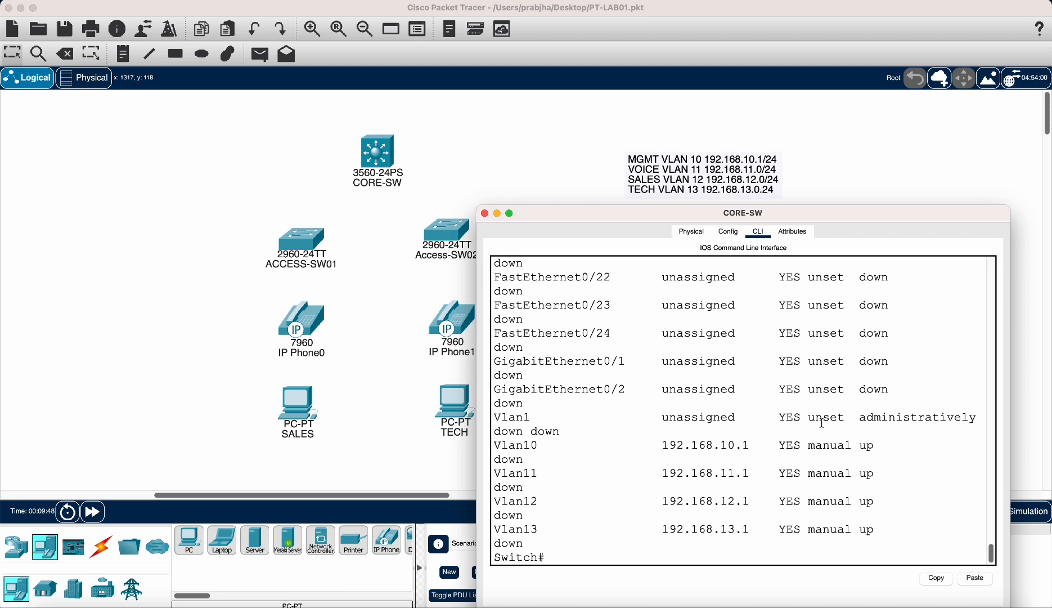
pyautogui.moveTo(866, 446); pyautogui.dragTo(859, 445)
pyautogui.moveTo(668, 215); pyautogui.dragTo(698, 209)
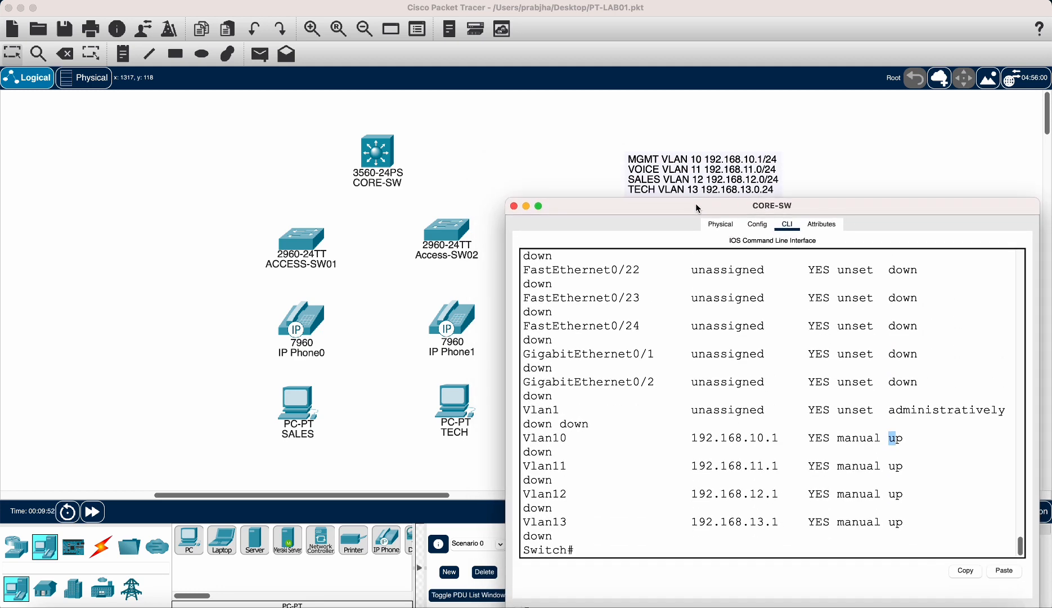
# Step: Enter global configuration mode on CORE-SW and close its window
pyautogui.click(706, 371)
pyautogui.press('Return')
pyautogui.press('Return')
pyautogui.press('Return')
pyautogui.press('Return')
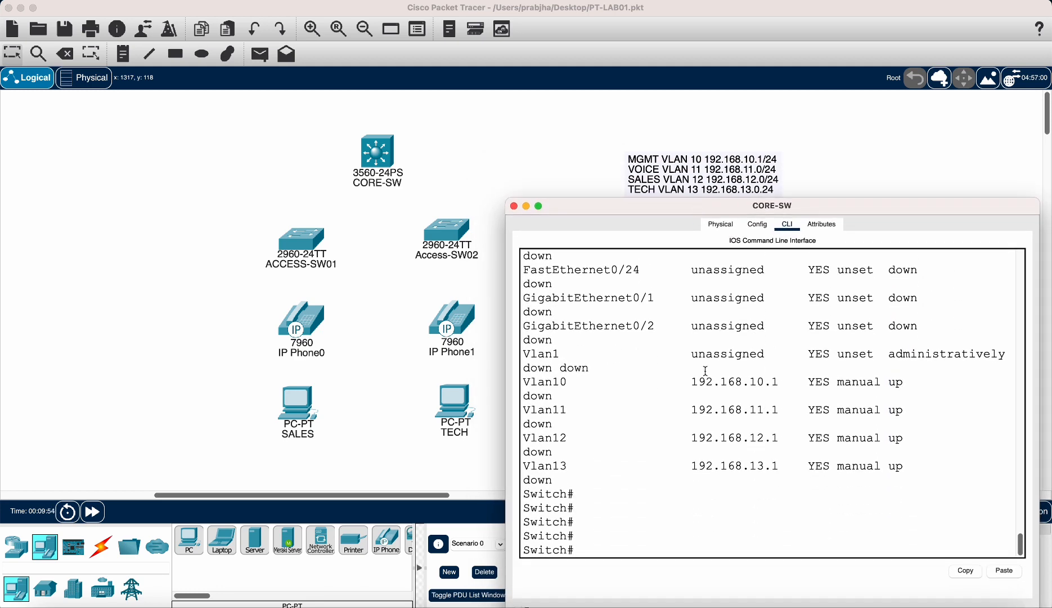
pyautogui.write('cofn')
pyautogui.write(' t')
pyautogui.press('Return')
pyautogui.write('conf t')
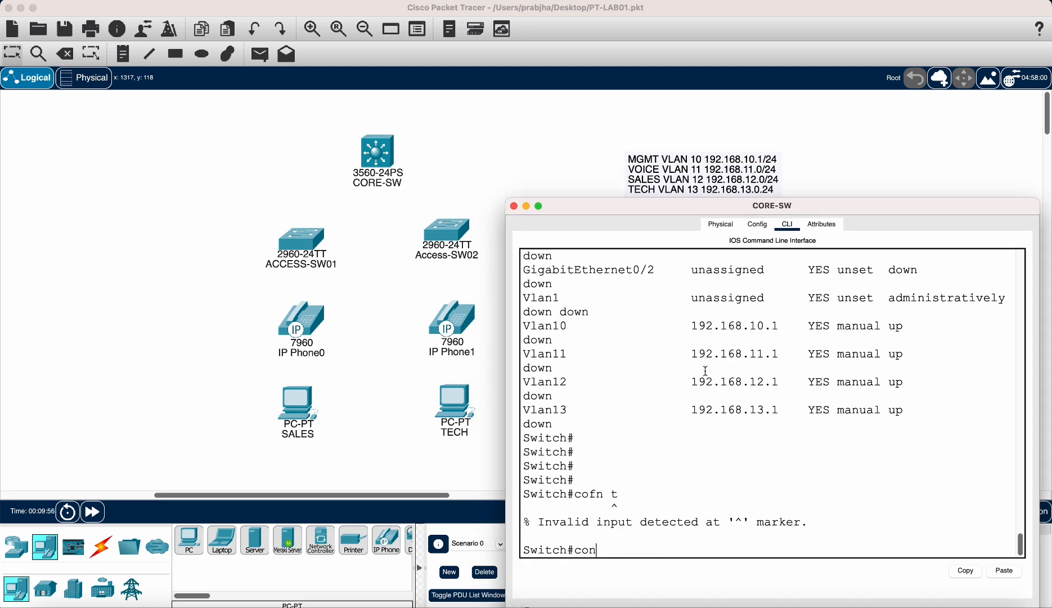
pyautogui.press('Return')
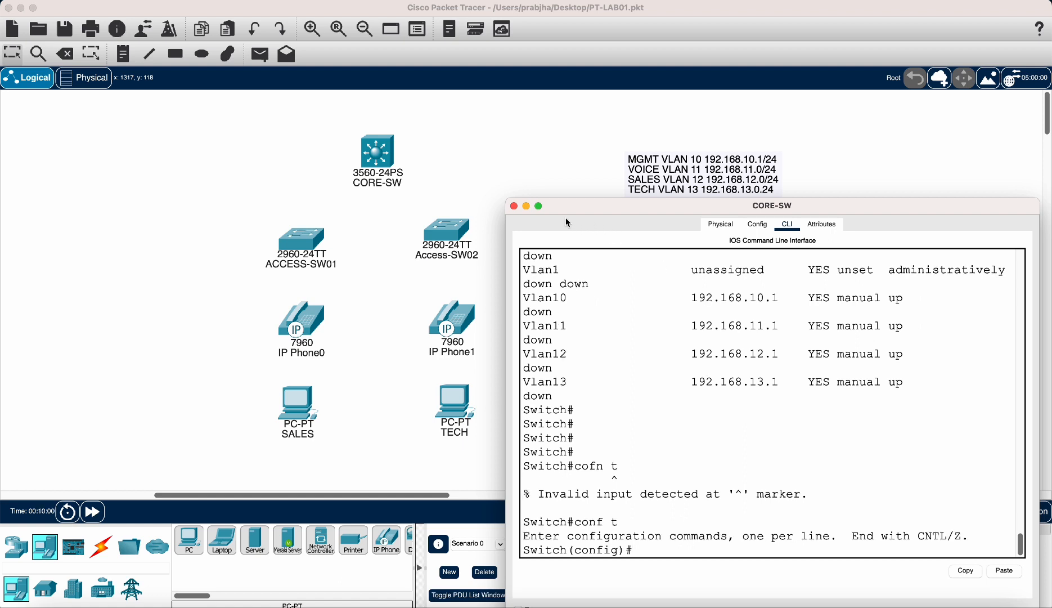
pyautogui.click(514, 206)
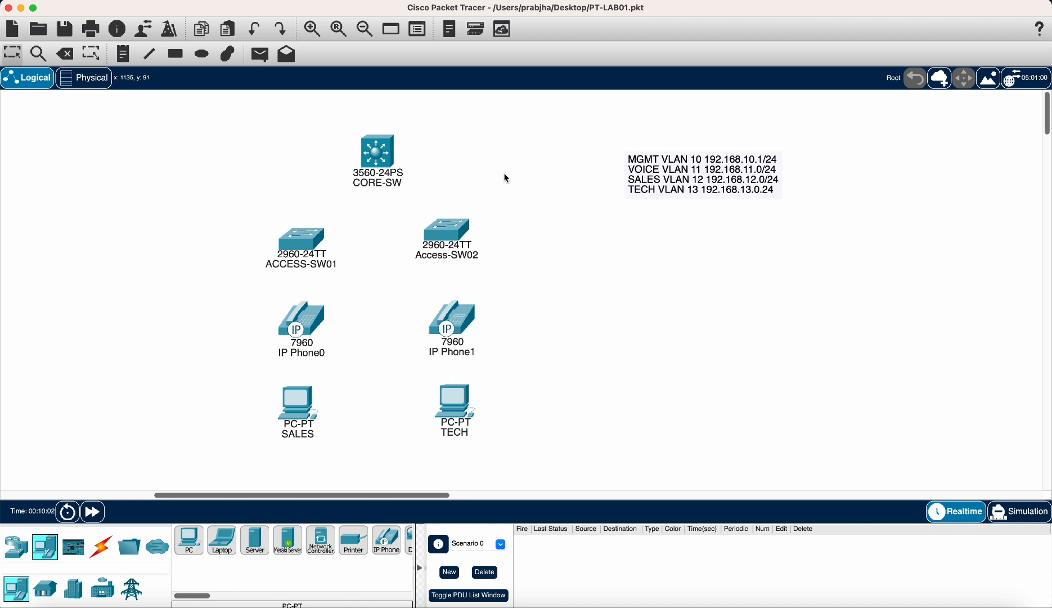
pyautogui.press('f')
pyautogui.click(573, 183)
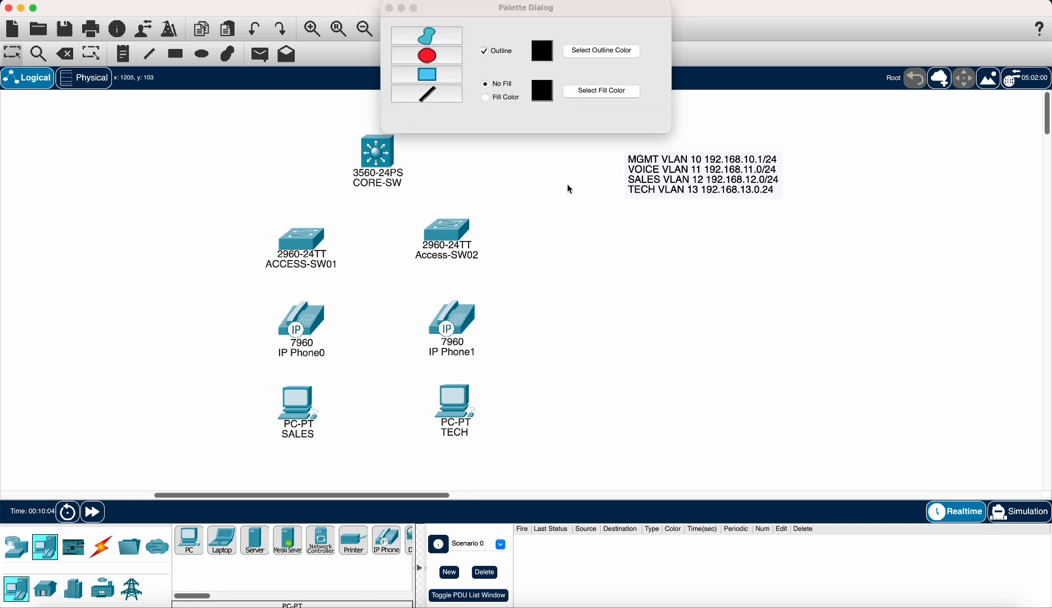
pyautogui.click(389, 8)
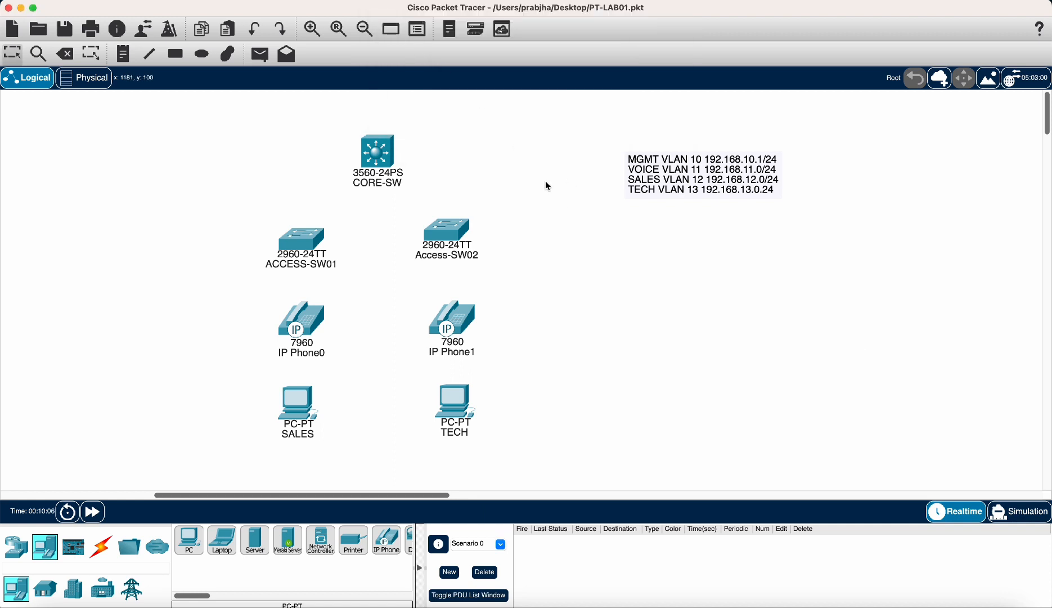
# Step: Save the lab file and reopen the CORE-SW command line beside the topology
pyautogui.press('super+s')
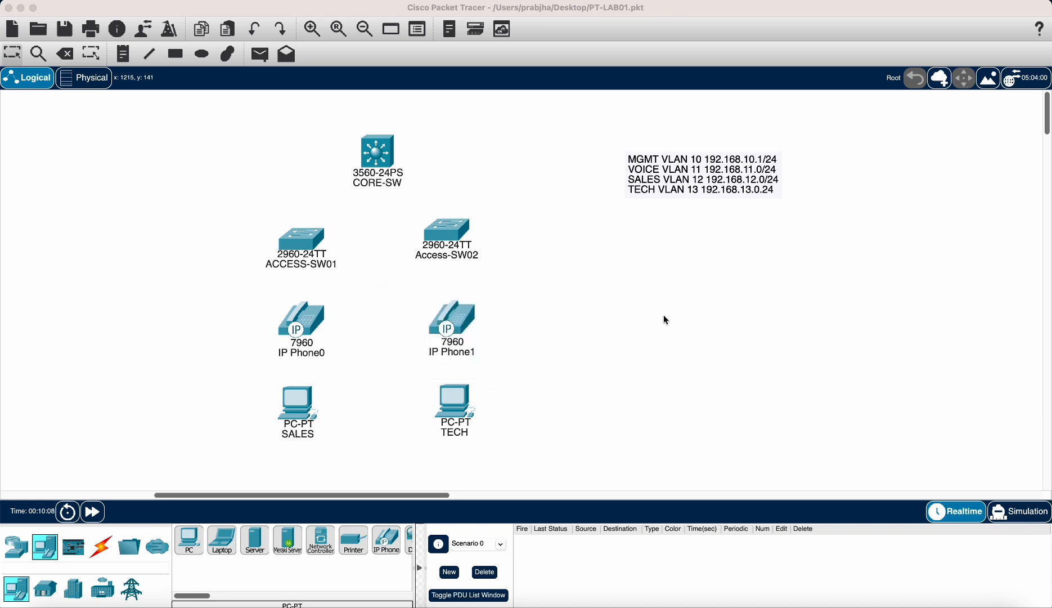
pyautogui.click(377, 156)
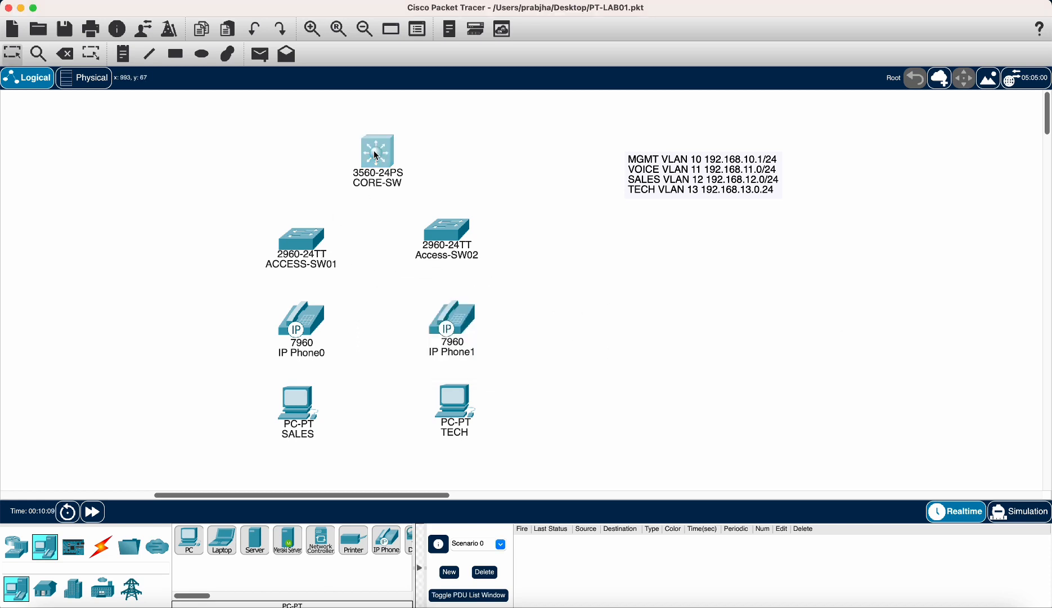
pyautogui.moveTo(450, 131); pyautogui.dragTo(668, 209)
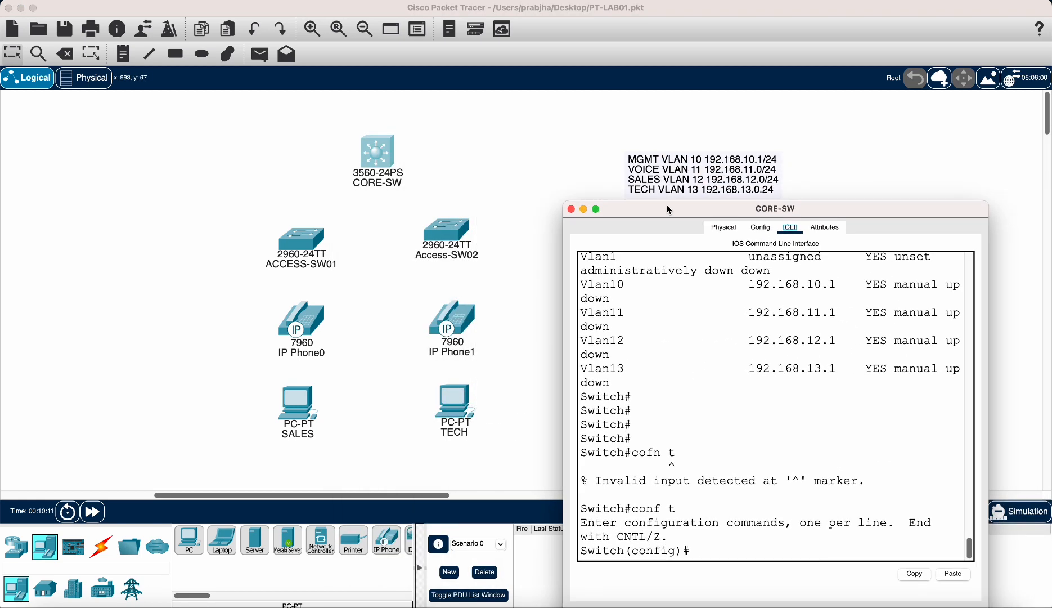
pyautogui.click(751, 457)
pyautogui.press('Return')
pyautogui.press('Return')
pyautogui.press('Return')
pyautogui.press('Return')
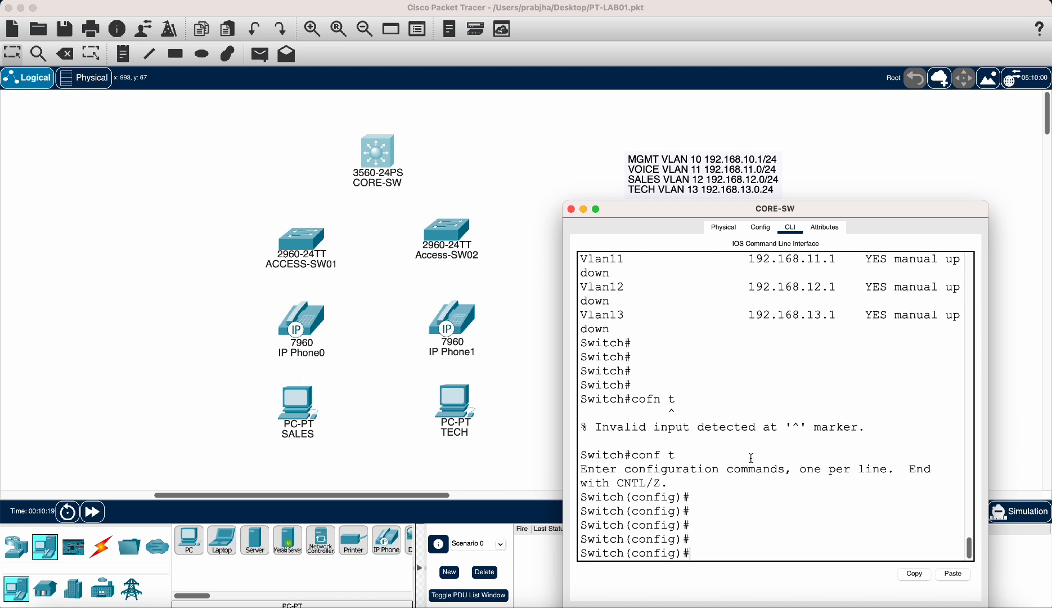
pyautogui.write('co')
pyautogui.press('BackSpace')
pyautogui.press('BackSpace')
pyautogui.press('BackSpace')
pyautogui.write('dhcp poo')
pyautogui.press('Tab')
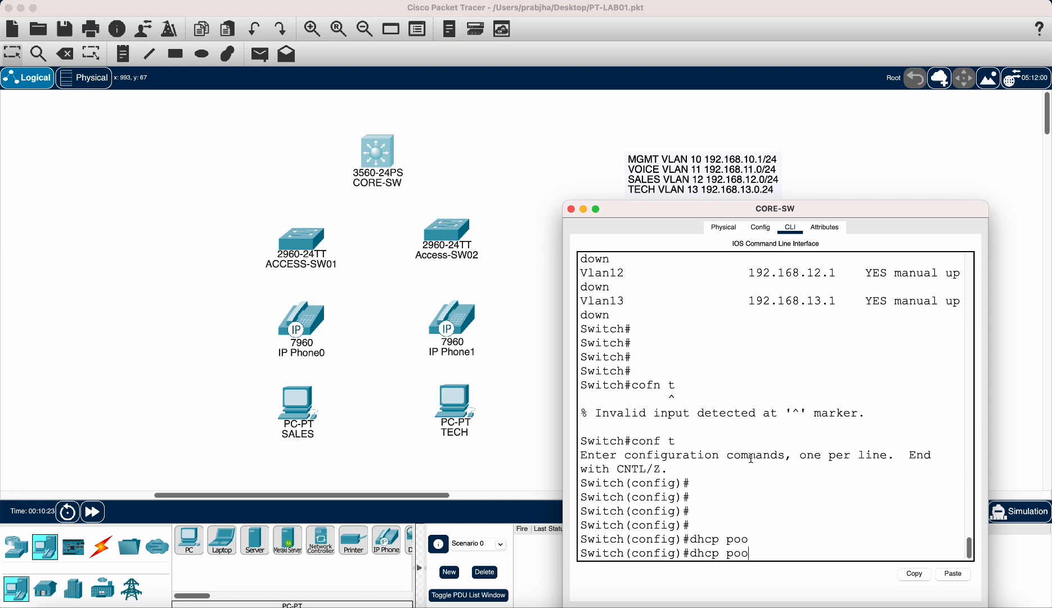
pyautogui.press('BackSpace')
pyautogui.press('BackSpace')
pyautogui.press('BackSpace')
pyautogui.press('BackSpace')
pyautogui.press('BackSpace')
pyautogui.press('BackSpace')
pyautogui.press('BackSpace')
# Step: Create a DHCP pool named VOICE on CORE-SW
pyautogui.write('ip dhcp')
pyautogui.press('Tab')
pyautogui.write('poo')
pyautogui.press('Tab')
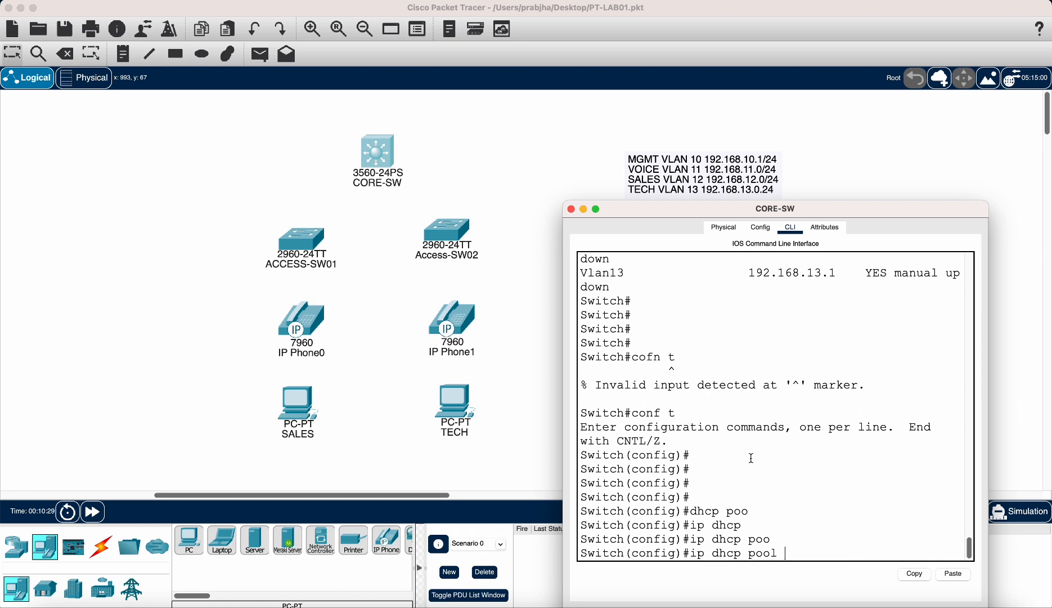
pyautogui.write('M')
pyautogui.press('BackSpace')
pyautogui.press('BackSpace')
pyautogui.write('VOICE')
pyautogui.press('Return')
# Step: Set the VOICE pool's network to 192.168.11.0 with mask 255.255.255.0
pyautogui.write('net')
pyautogui.press('Tab')
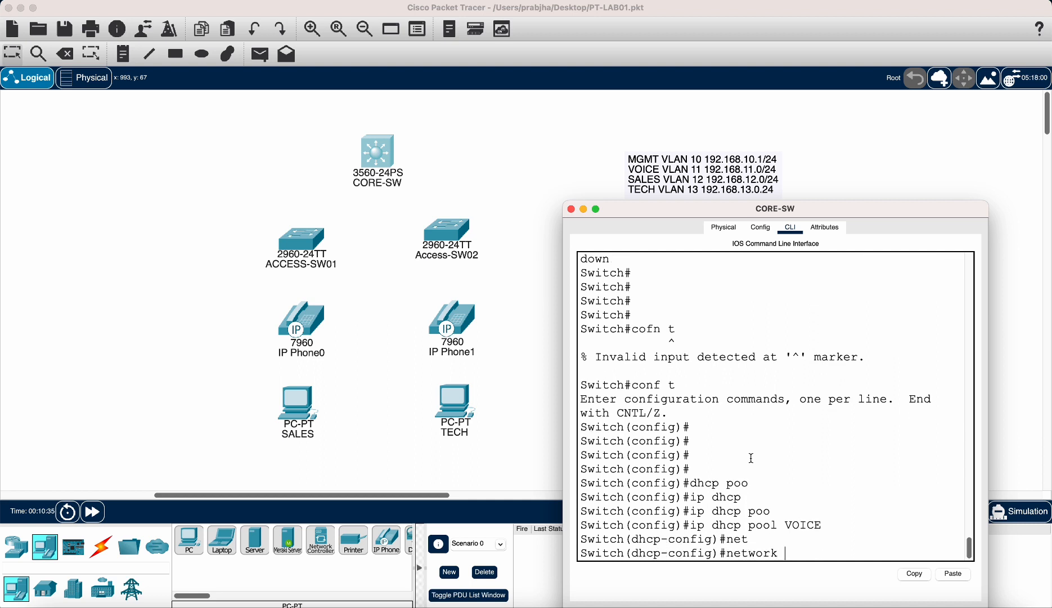
pyautogui.write('192.168.11.0 255.255.')
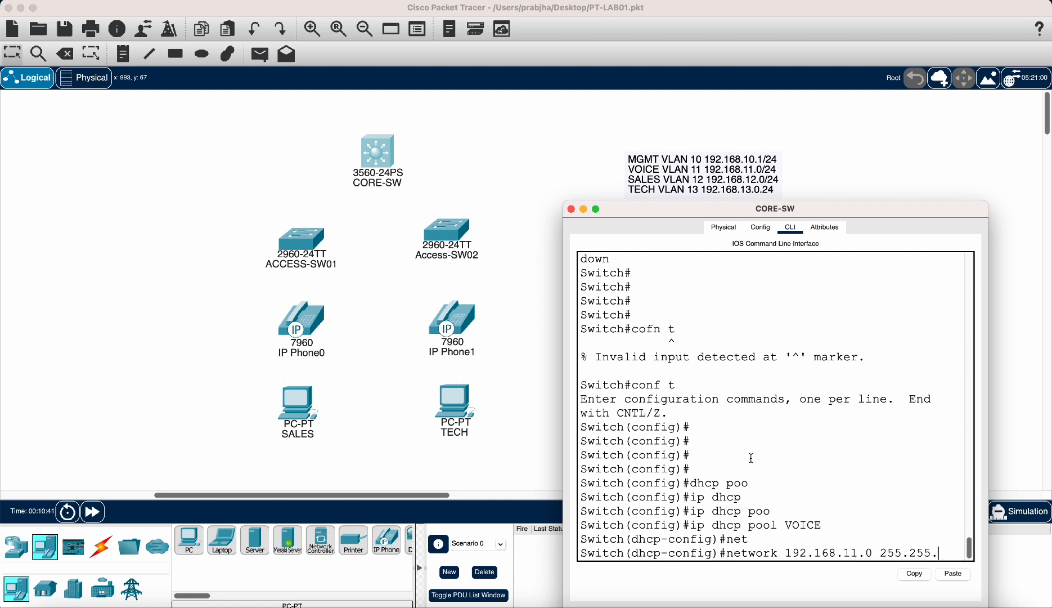
pyautogui.write('255.0')
pyautogui.press('Return')
pyautogui.write('n')
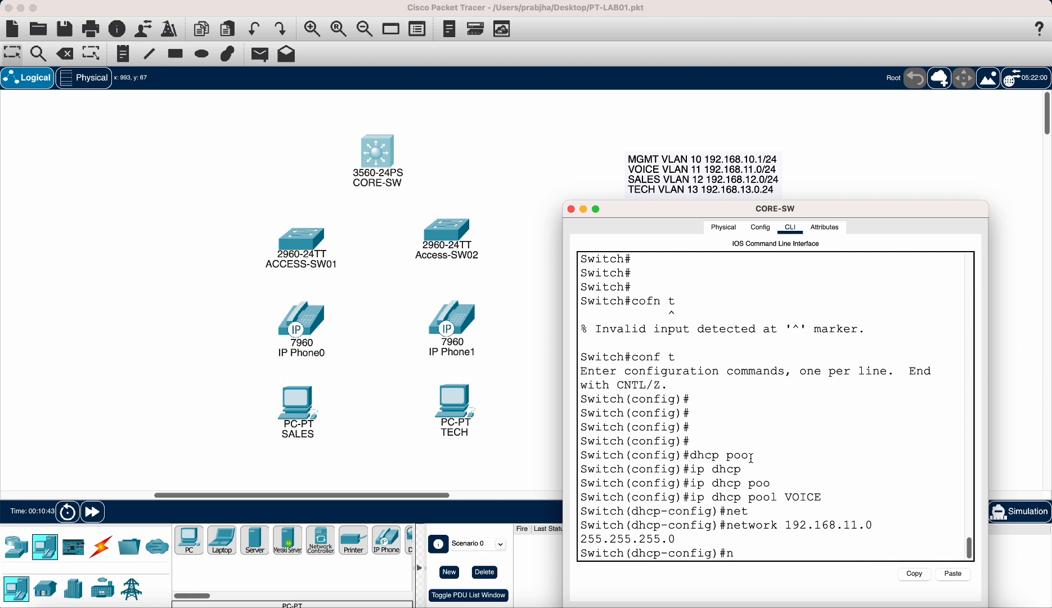
pyautogui.write('st')
pyautogui.press('Tab')
pyautogui.press('BackSpace')
pyautogui.press('BackSpace')
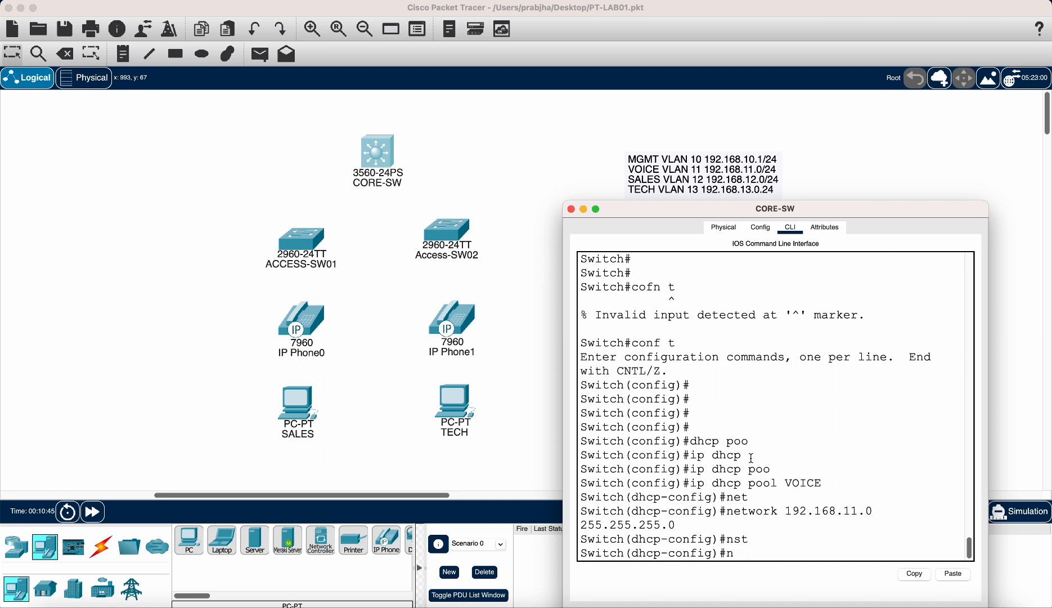
pyautogui.write('et')
pyautogui.press('Tab')
pyautogui.press('BackSpace')
pyautogui.press('BackSpace')
pyautogui.press('BackSpace')
pyautogui.press('BackSpace')
pyautogui.press('BackSpace')
pyautogui.press('BackSpace')
pyautogui.press('BackSpace')
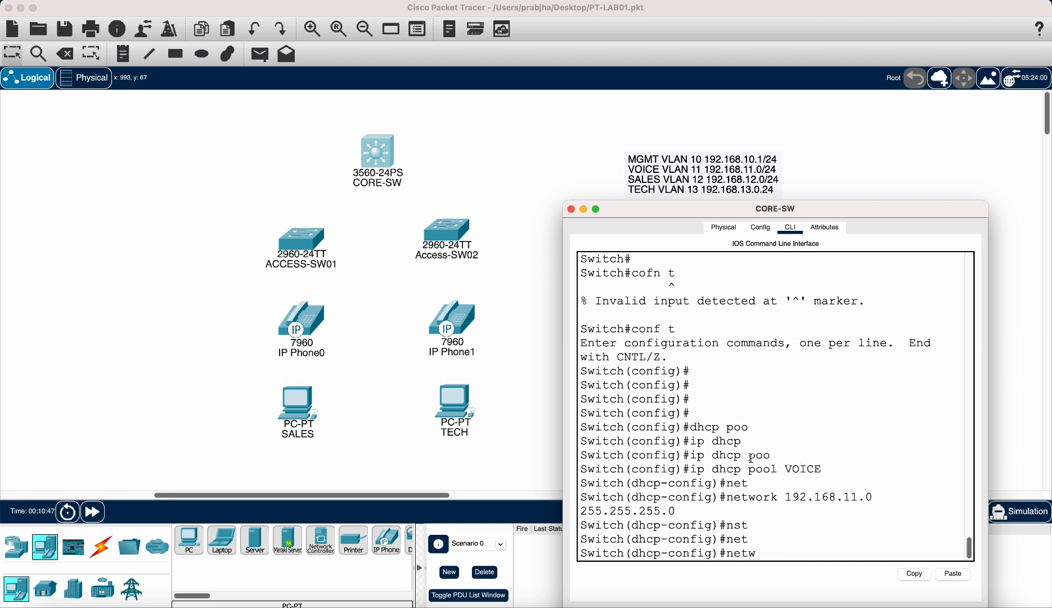
# Step: Set the VOICE pool's default router to 192.168.11.1
pyautogui.write('defau')
pyautogui.press('Tab')
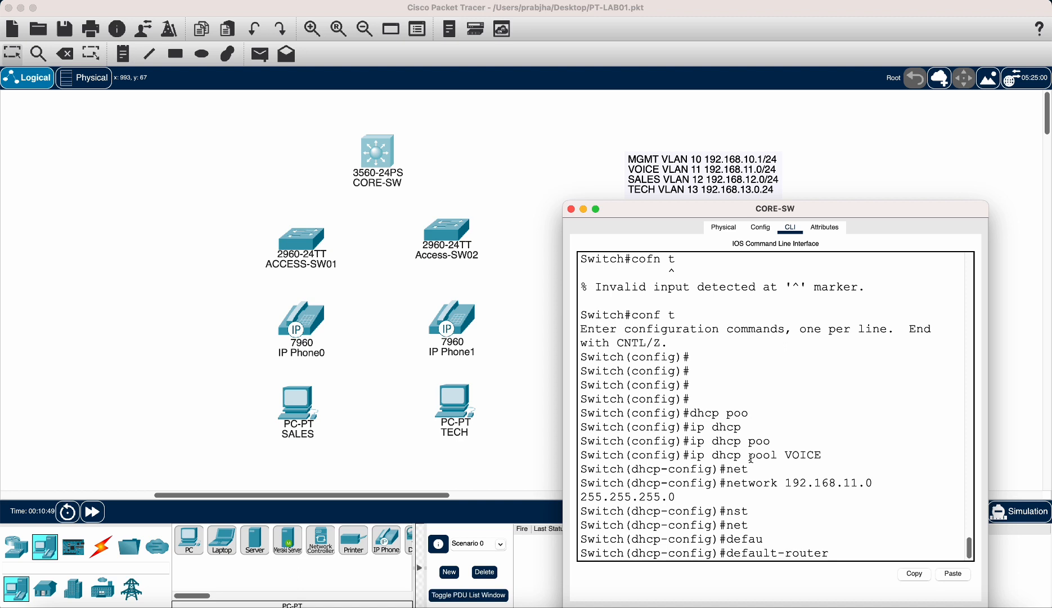
pyautogui.write('192.168.11.1')
pyautogui.press('Return')
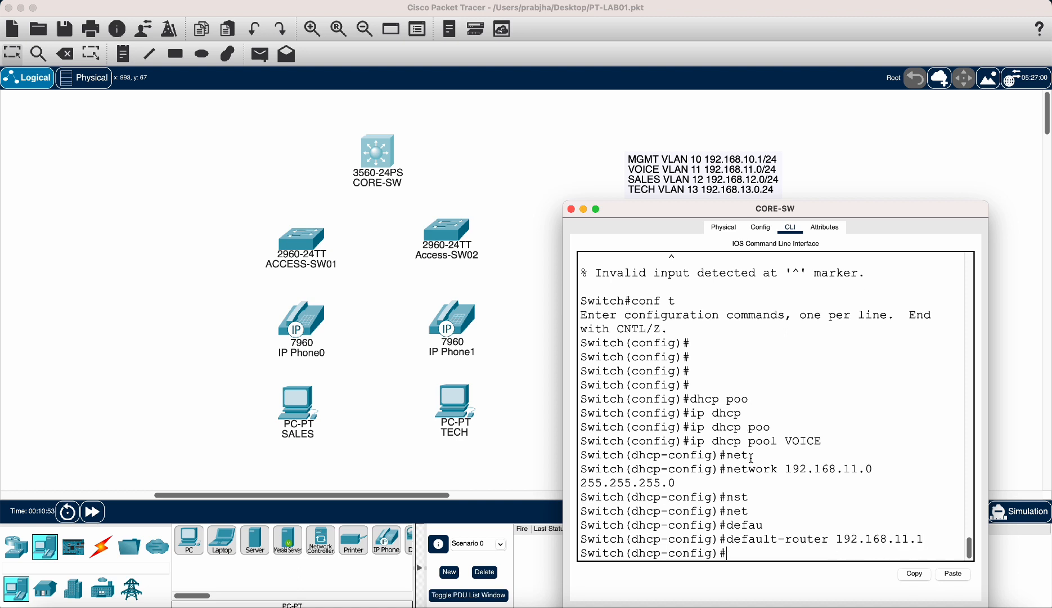
# Step: Set the VOICE pool's DNS server to 8.8.8.8
pyautogui.write('dns')
pyautogui.press('Tab')
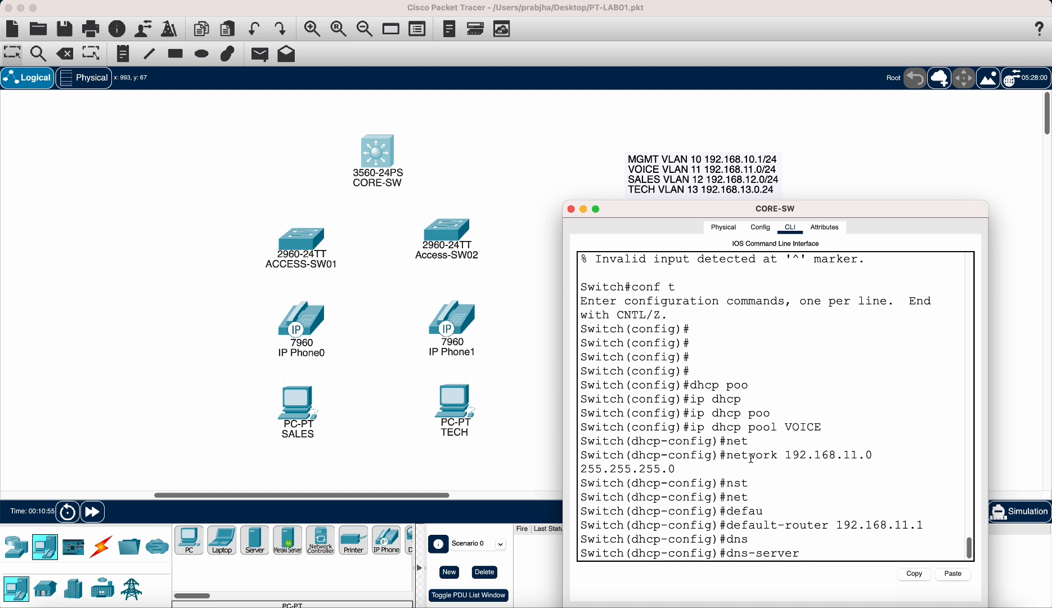
pyautogui.write('192.168.11.')
pyautogui.press('BackSpace')
pyautogui.press('BackSpace')
pyautogui.press('BackSpace')
pyautogui.press('BackSpace')
pyautogui.press('BackSpace')
pyautogui.press('BackSpace')
pyautogui.press('BackSpace')
pyautogui.press('BackSpace')
pyautogui.press('BackSpace')
pyautogui.press('BackSpace')
pyautogui.press('BackSpace')
pyautogui.write('8.8.8.')
pyautogui.press('Return')
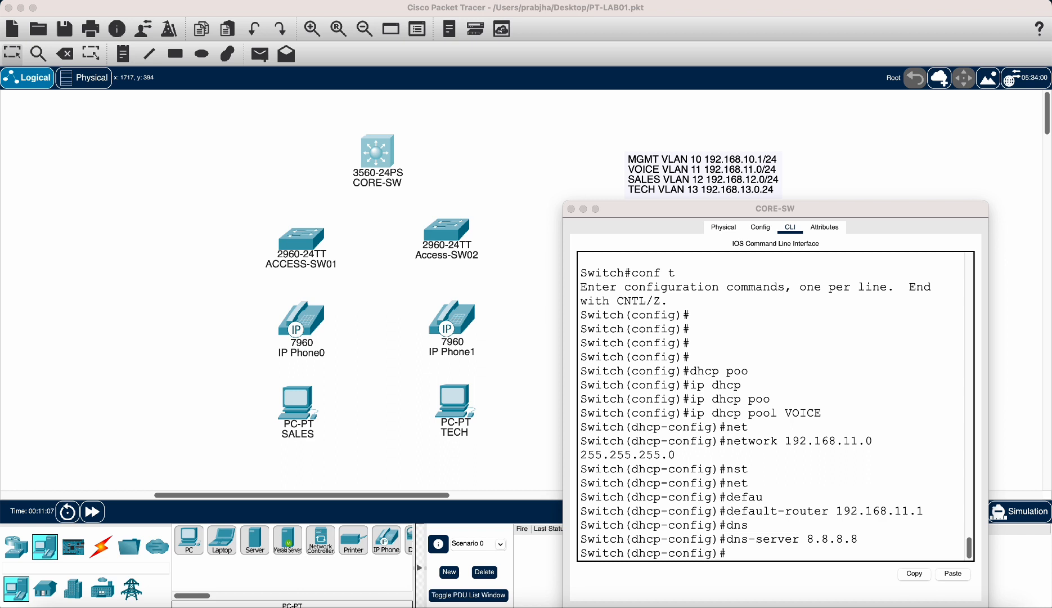
# Step: Add DHCP option 150 with IP address 192.168.11.1 to the VOICE pool
pyautogui.click(831, 432)
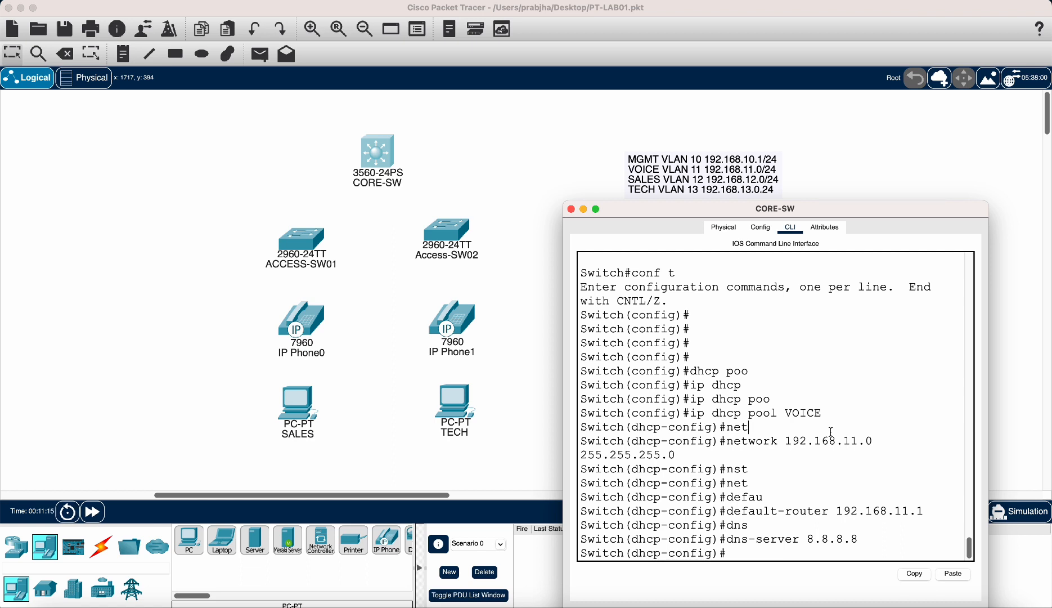
pyautogui.write('opti')
pyautogui.press('Tab')
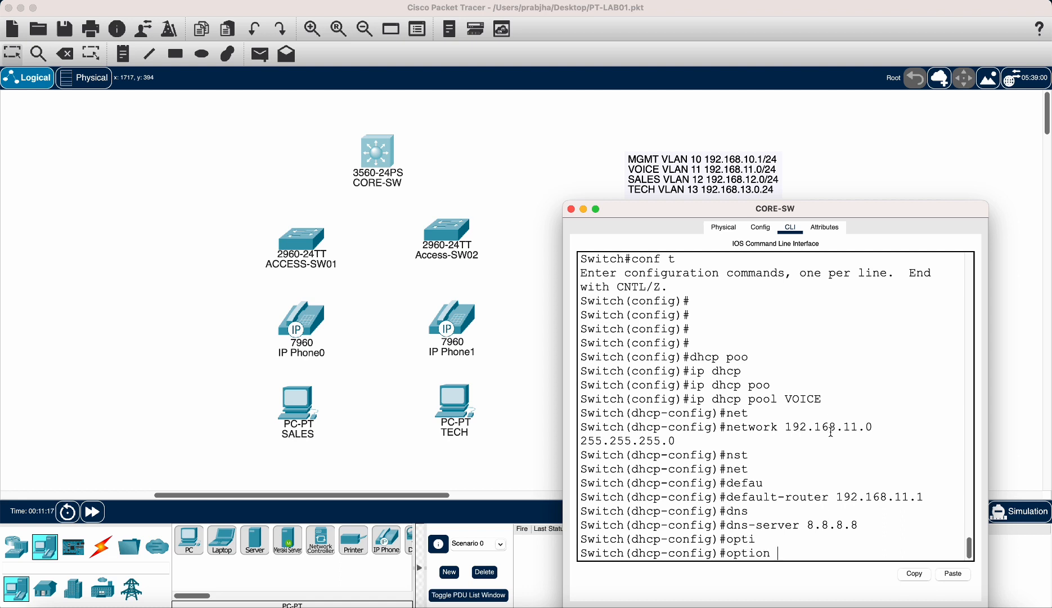
pyautogui.write('150 ip 192.168.11.1')
pyautogui.press('Return')
# Step: Exit the VOICE pool and end configuration mode on CORE-SW
pyautogui.write('exit')
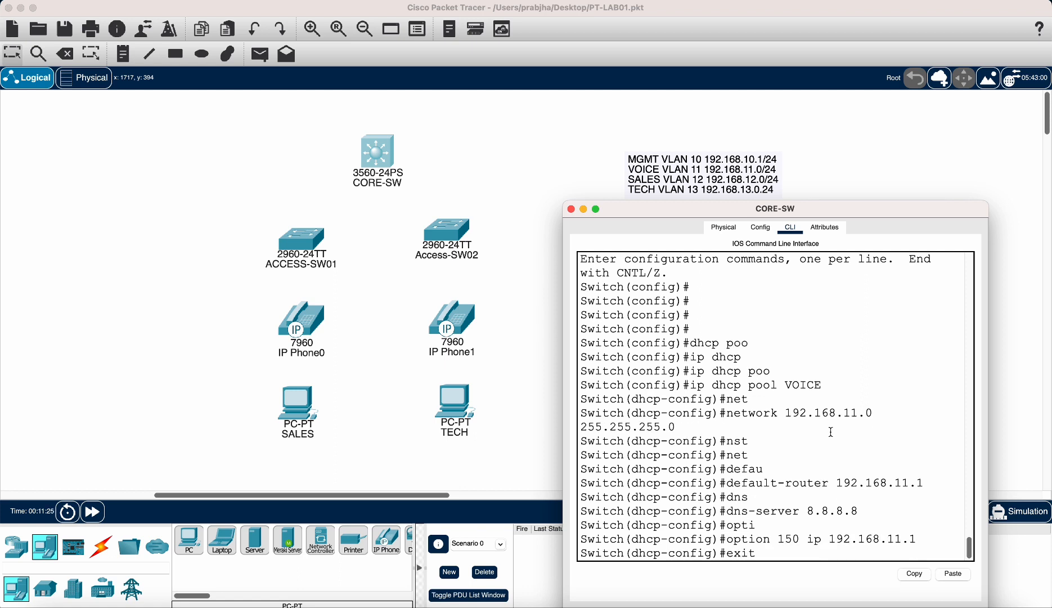
pyautogui.press('Return')
pyautogui.press('Return')
pyautogui.press('Return')
pyautogui.press('Return')
pyautogui.press('Return')
pyautogui.press('Return')
pyautogui.write('end')
pyautogui.press('Return')
# Step: Display CORE-SW's running configuration and copy the VOICE DHCP pool block into a blank TextEdit document
pyautogui.write('show run')
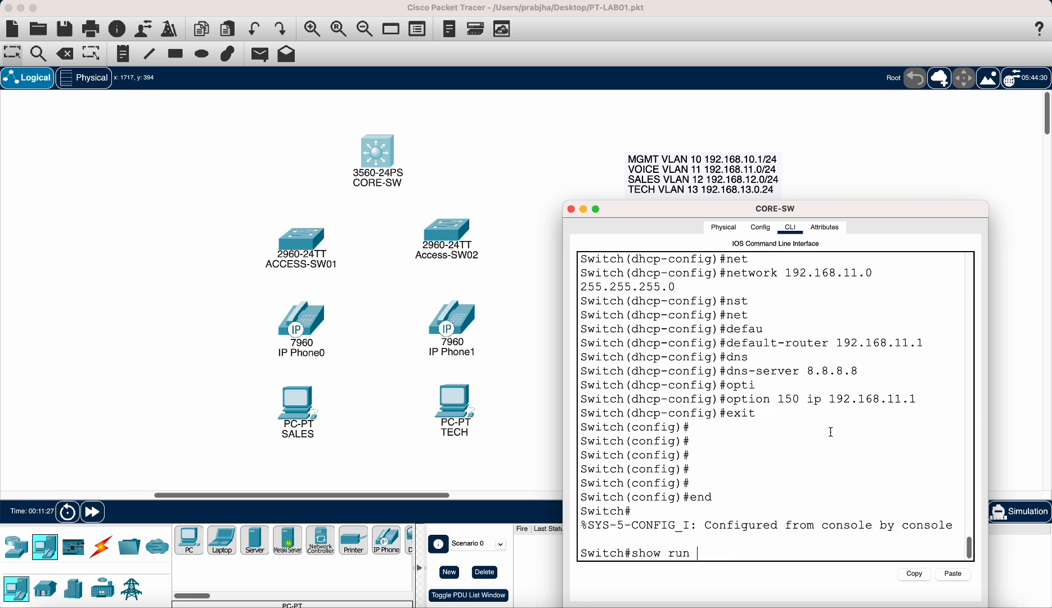
pyautogui.press('Return')
pyautogui.press('space')
pyautogui.scroll(5, 808, 425)
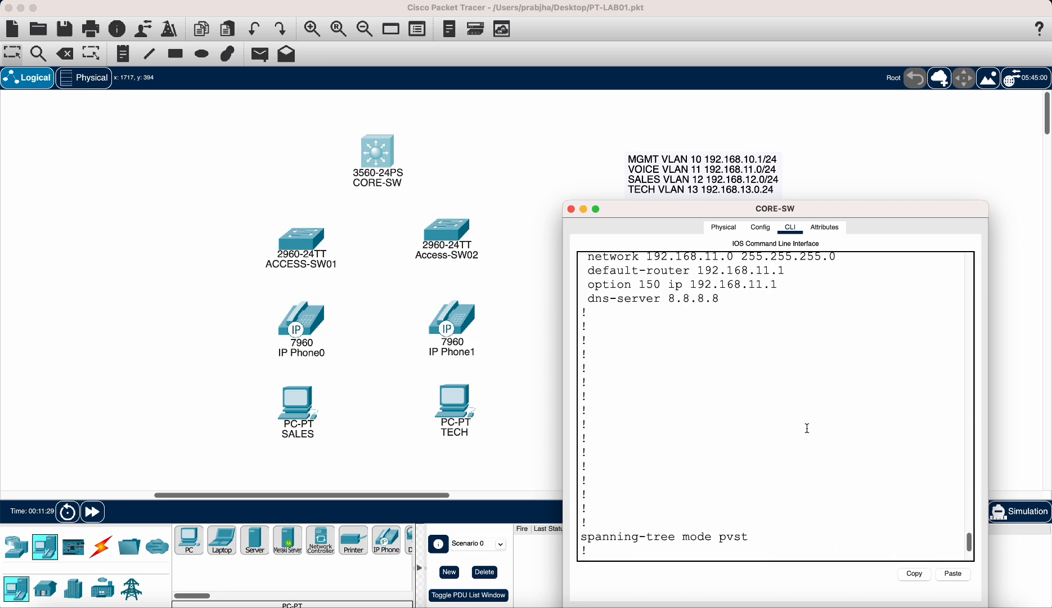
pyautogui.moveTo(720, 372); pyautogui.dragTo(581, 315)
pyautogui.press('super+c')
pyautogui.rightClick(618, 325)
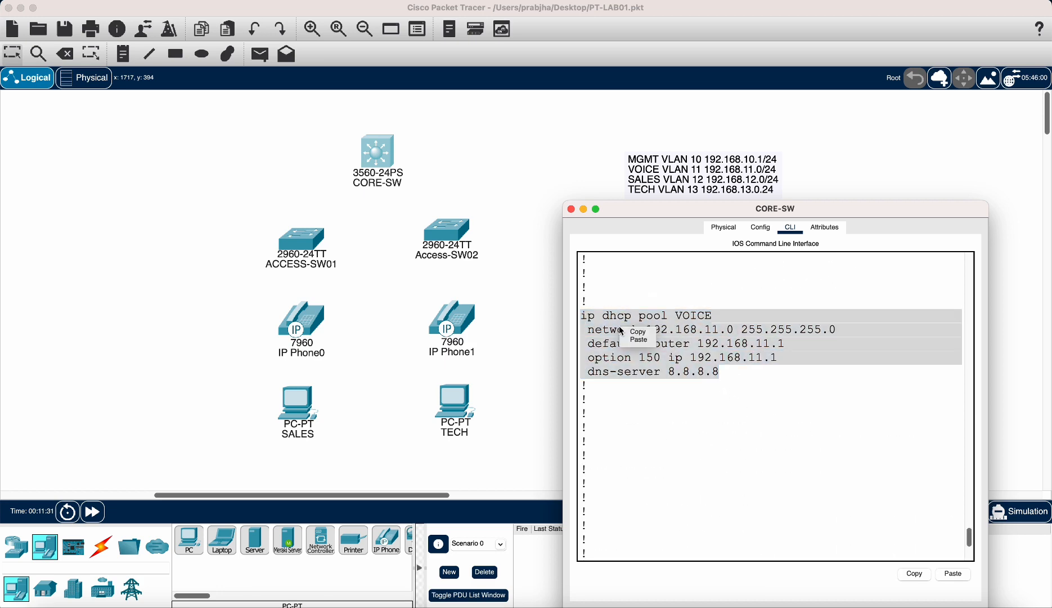
pyautogui.click(635, 332)
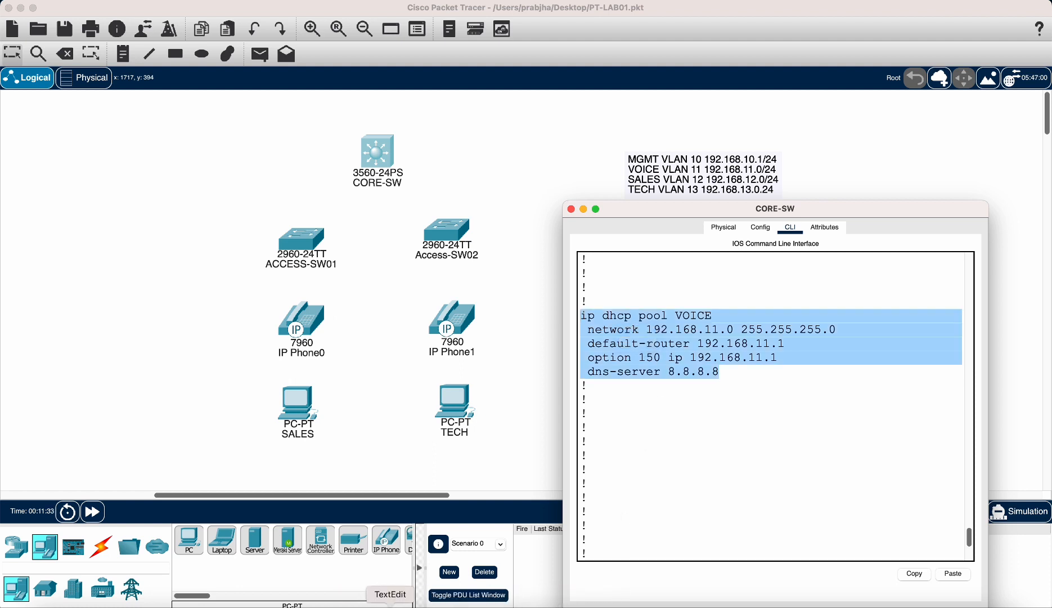
pyautogui.click(427, 604)
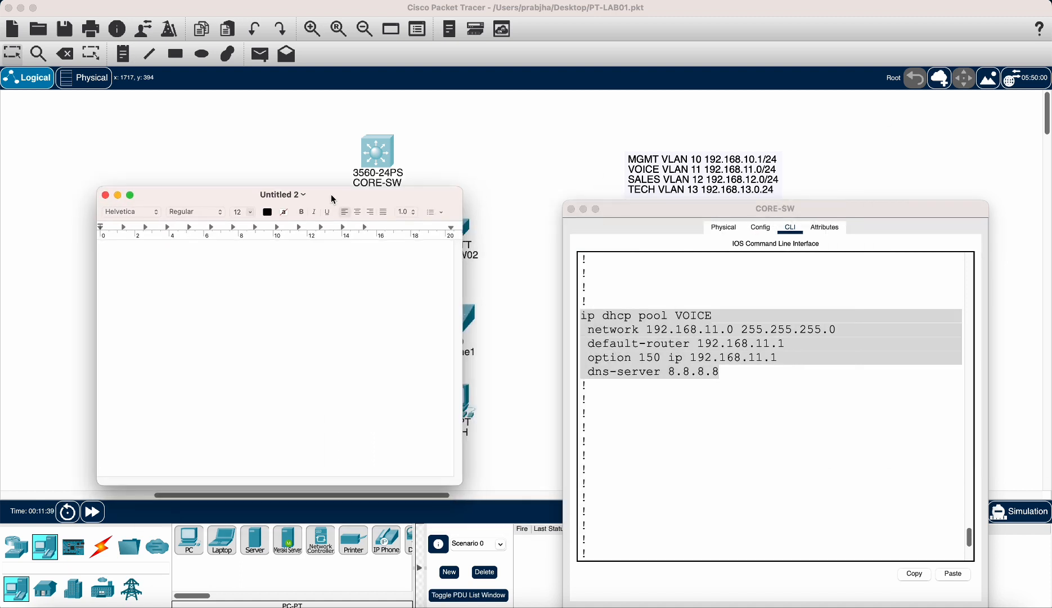
pyautogui.press('super+v')
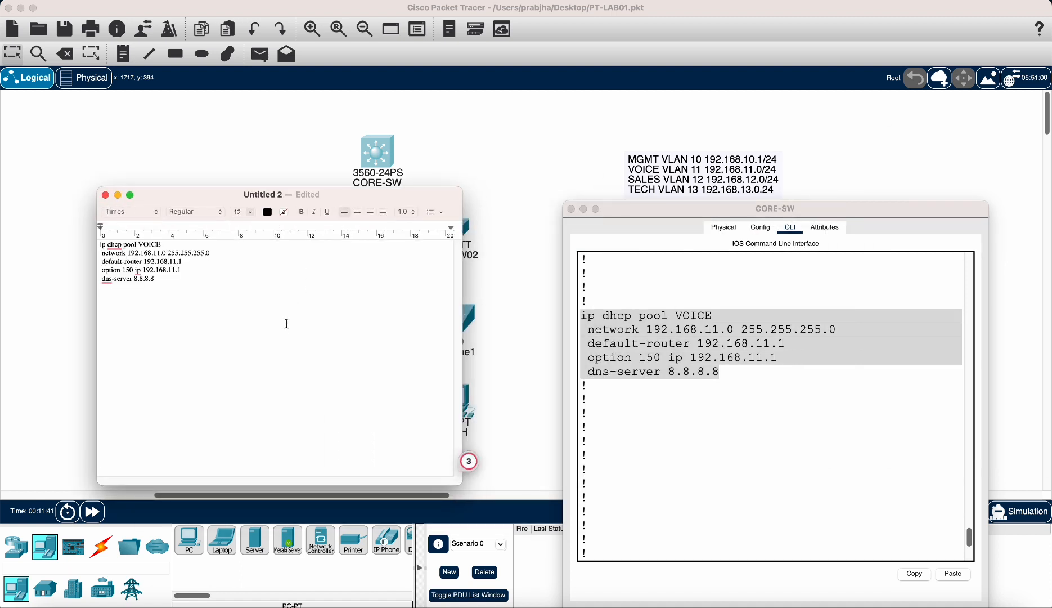
# Step: Rework the copied block into a SALES pool with network 192.168.12.0 and default router 192.168.12.1, without the option 150 line, and copy it
pyautogui.moveTo(140, 243); pyautogui.dragTo(164, 244)
pyautogui.write('SALES')
pyautogui.moveTo(158, 252); pyautogui.dragTo(161, 252)
pyautogui.write('2')
pyautogui.moveTo(188, 270); pyautogui.dragTo(85, 238)
pyautogui.press('BackSpace')
pyautogui.press('BackSpace')
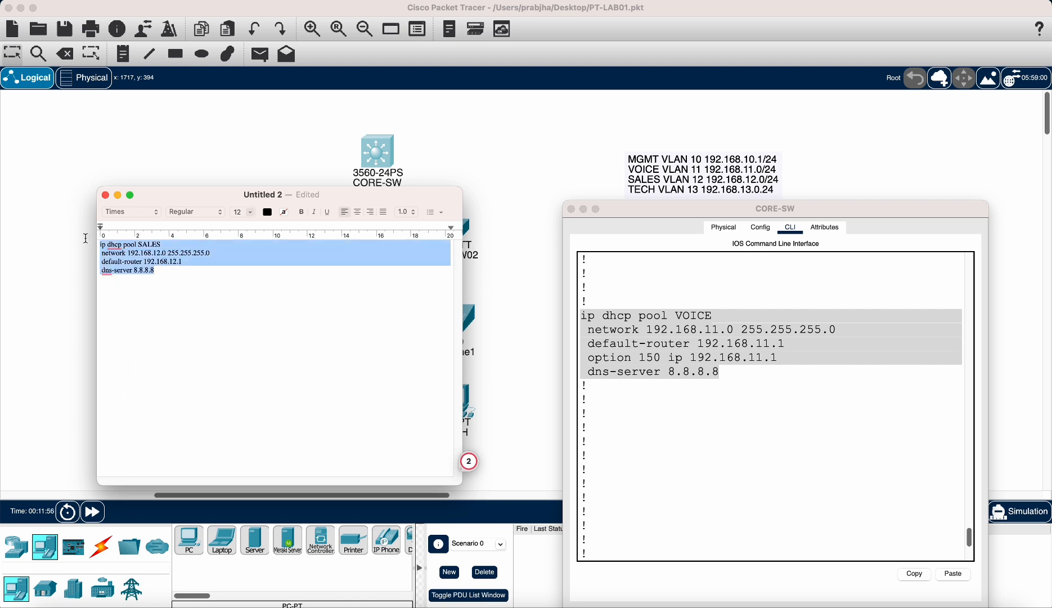
# Step: Switch to the CORE-SW command line, quit the configuration listing and enter global configuration mode
pyautogui.click(752, 455)
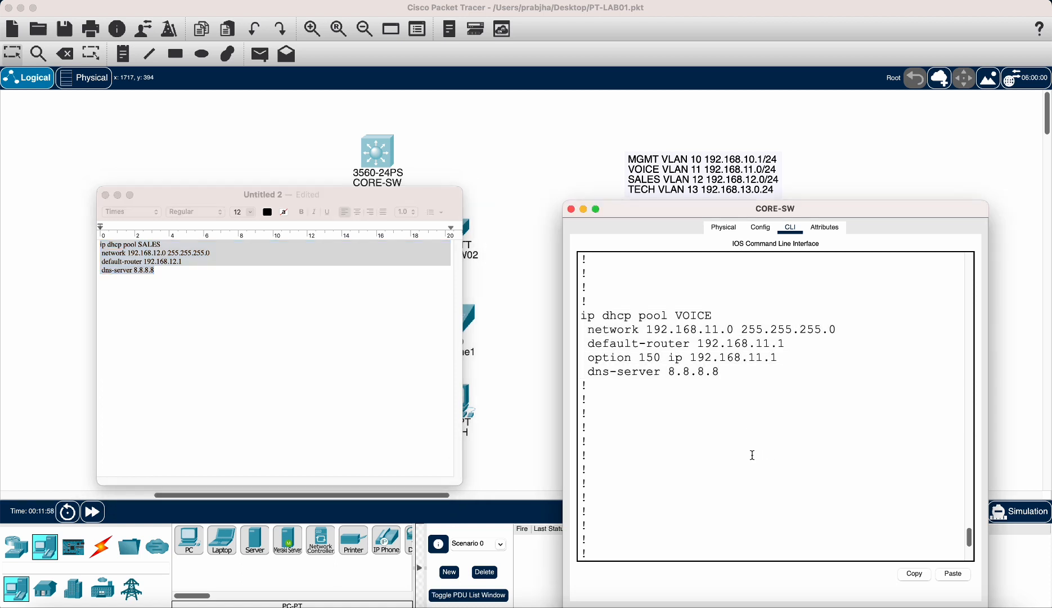
pyautogui.press('space')
pyautogui.press('q')
pyautogui.press('Return')
pyautogui.press('Return')
pyautogui.press('Return')
pyautogui.write('co')
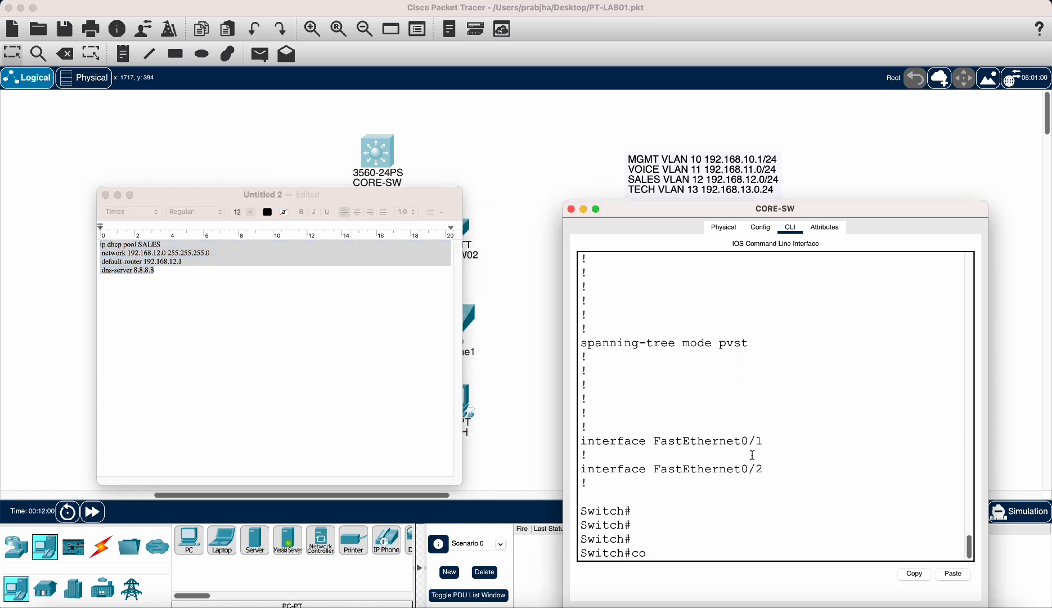
pyautogui.write('nf t')
pyautogui.press('Return')
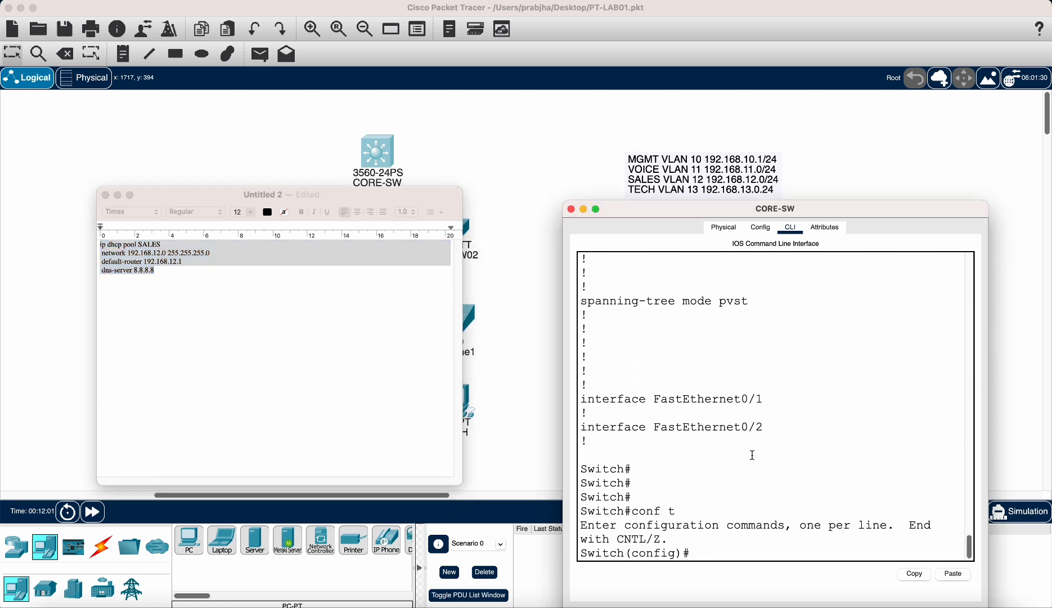
# Step: Paste the SALES DHCP pool commands into CORE-SW and run them
pyautogui.click(953, 573)
pyautogui.press('Return')
pyautogui.press('Return')
pyautogui.press('Return')
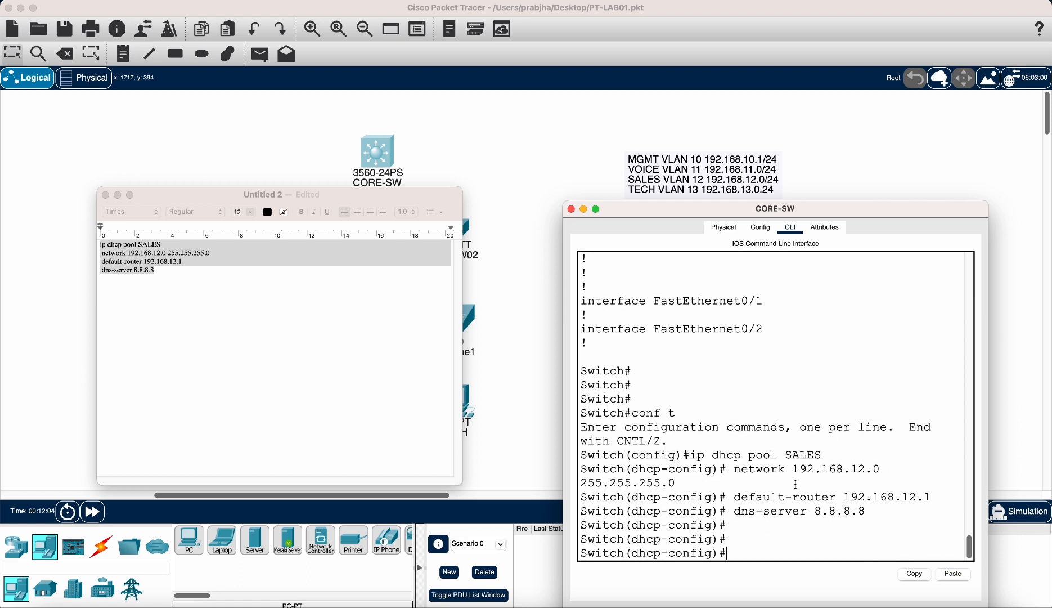
# Step: In the TextEdit block, rename the pool TECH and change its network to 192.168.13.0 and default router to 192.168.13.1
pyautogui.click(363, 414)
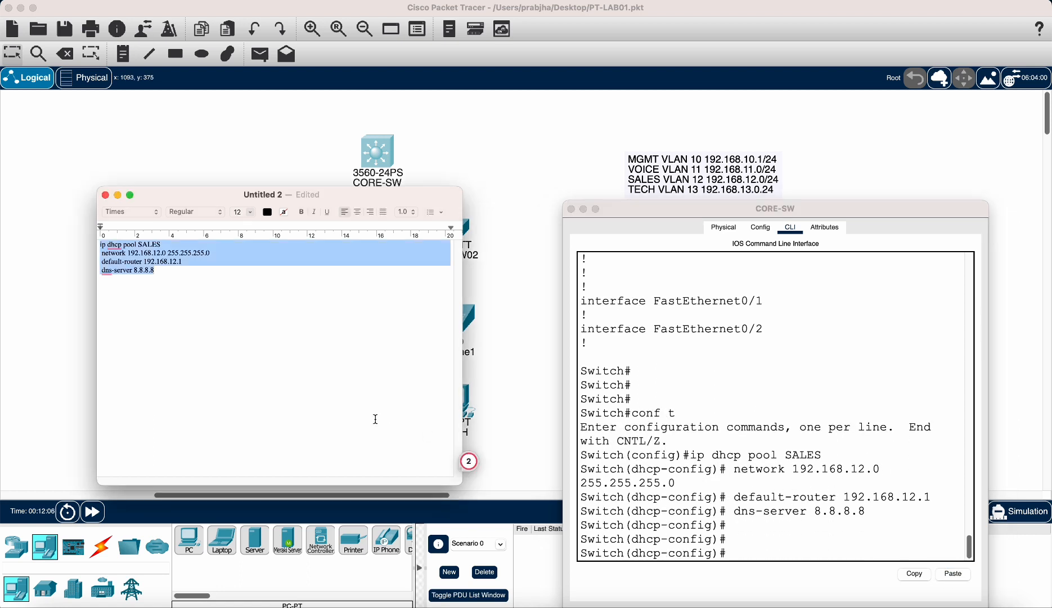
pyautogui.click(190, 296)
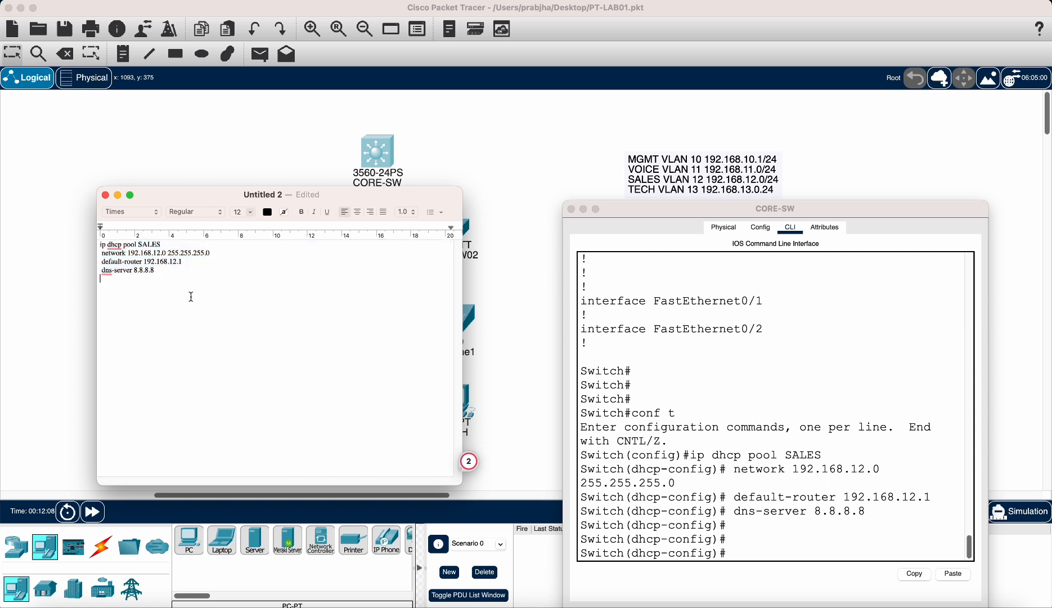
pyautogui.doubleClick(144, 245)
pyautogui.write('TECH')
pyautogui.click(160, 252)
pyautogui.write('3')
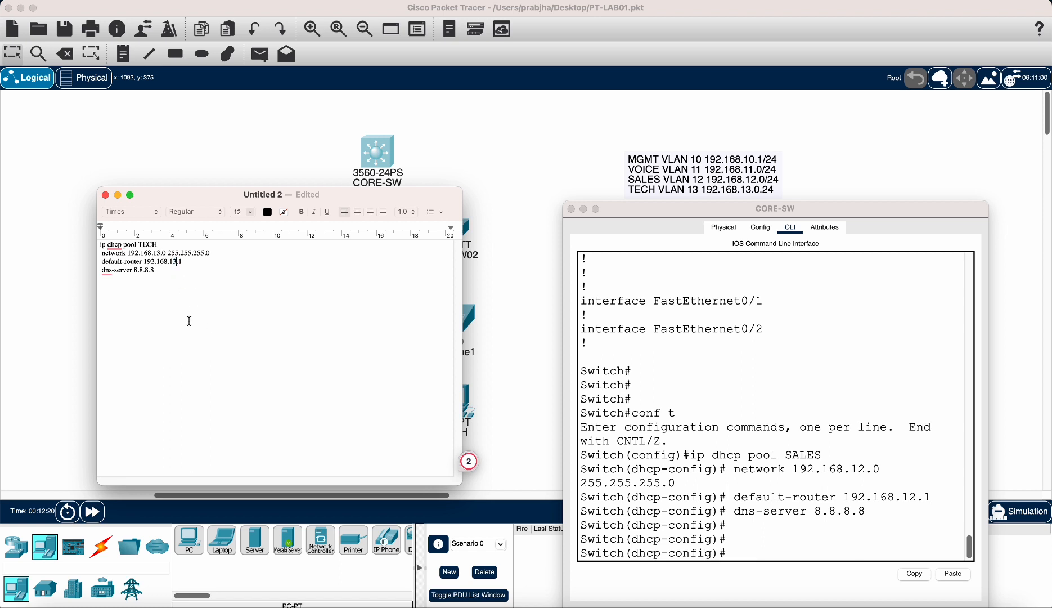
# Step: Copy the TECH DHCP pool commands from TextEdit and run them on CORE-SW
pyautogui.moveTo(155, 286); pyautogui.dragTo(93, 235)
pyautogui.press('super+c')
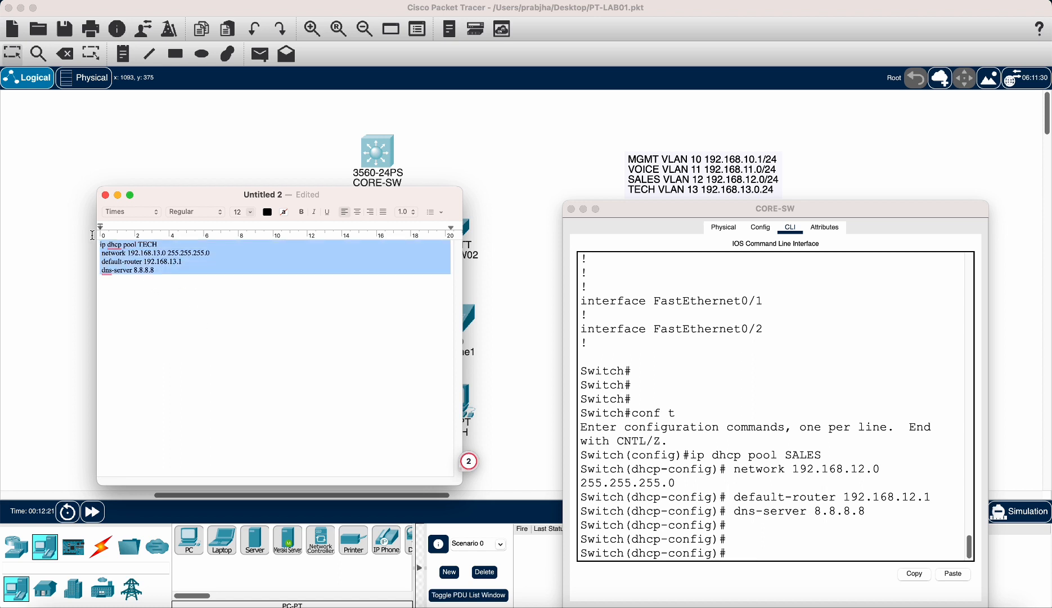
pyautogui.click(787, 471)
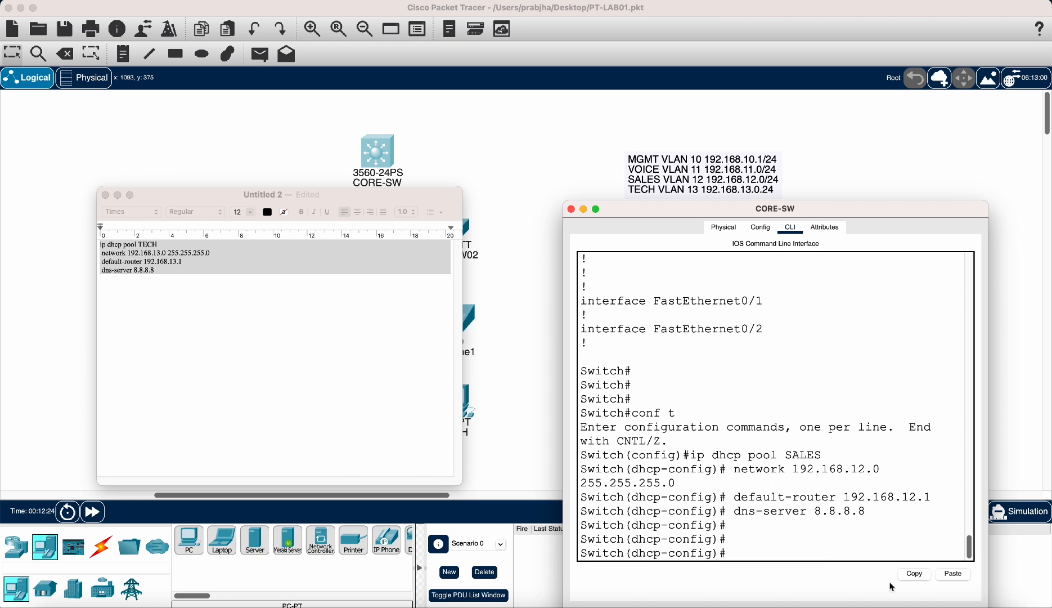
pyautogui.click(953, 574)
pyautogui.press('Return')
pyautogui.press('Return')
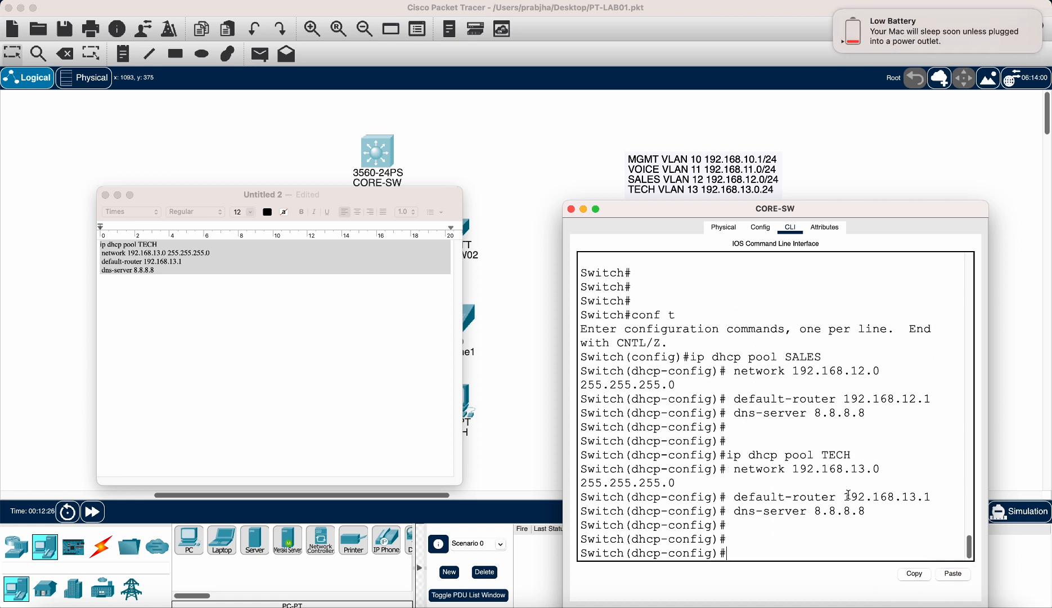
# Step: End configuration mode after creating the TECH pool
pyautogui.write('end')
pyautogui.press('Return')
pyautogui.press('Return')
pyautogui.press('Return')
pyautogui.press('Return')
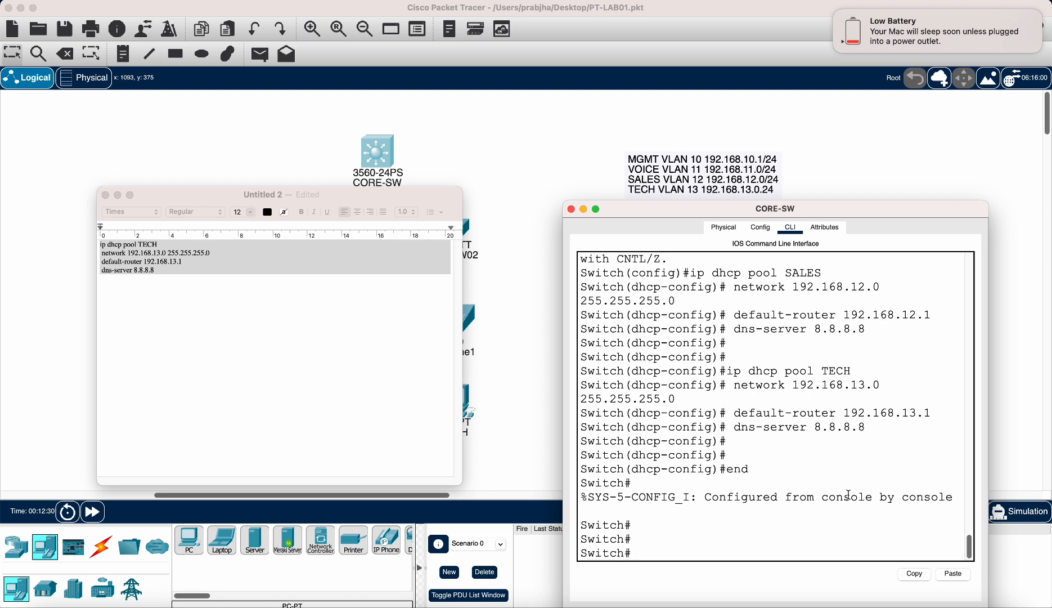
# Step: Review the VOICE, SALES and TECH DHCP pools in CORE-SW's running configuration
pyautogui.write('show ru')
pyautogui.press('Return')
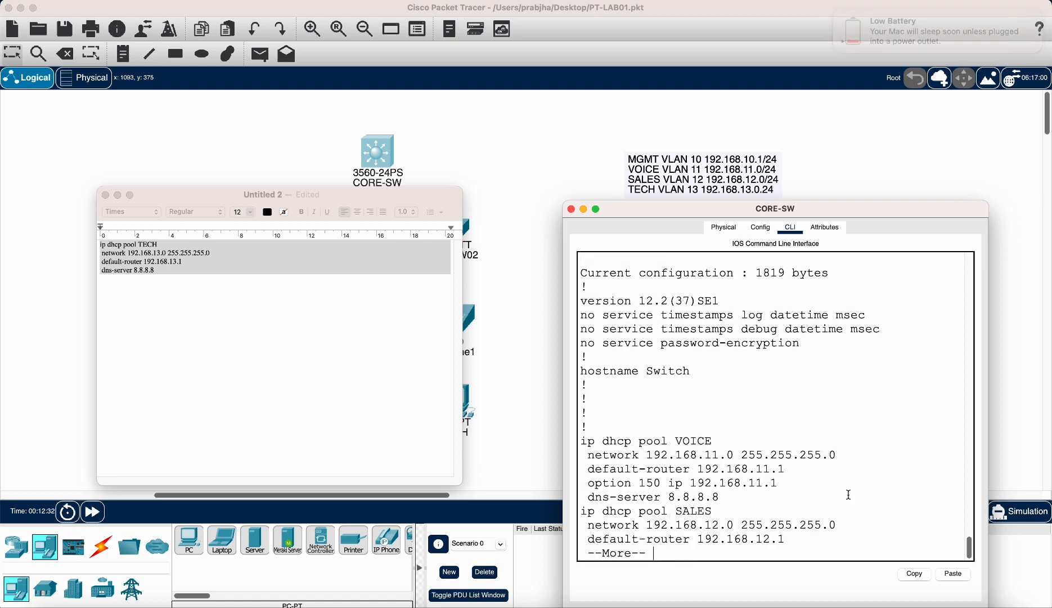
pyautogui.press('space')
pyautogui.scroll(2, 825, 466)
pyautogui.scroll(5, 810, 464)
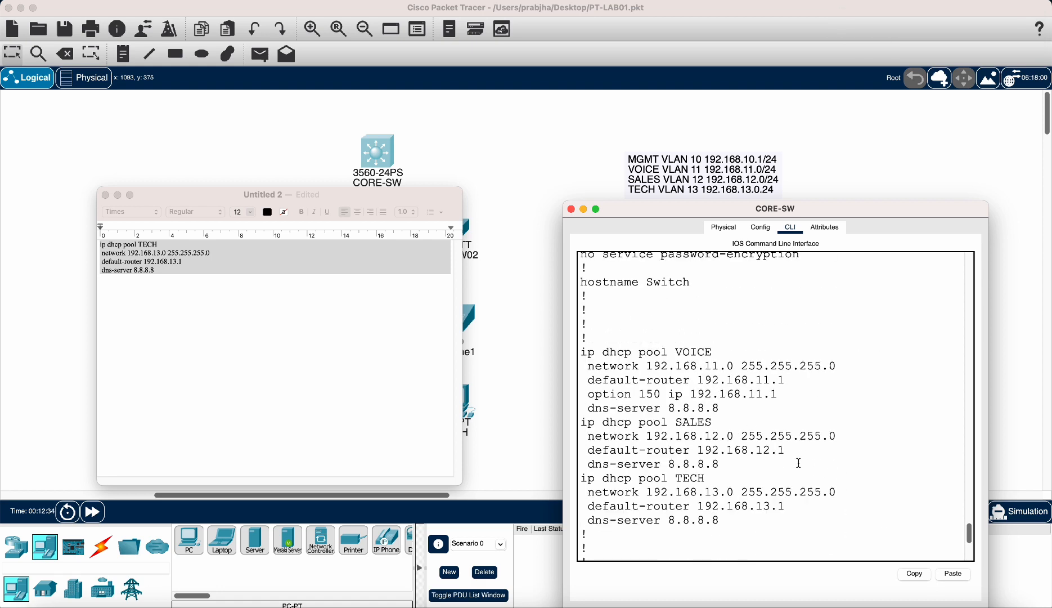
pyautogui.moveTo(676, 350); pyautogui.dragTo(704, 350)
pyautogui.click(708, 352)
pyautogui.moveTo(719, 366); pyautogui.dragTo(704, 366)
pyautogui.moveTo(719, 436); pyautogui.dragTo(704, 436)
pyautogui.click(777, 506)
# Step: Leave the running configuration listing and re-enter global configuration mode on CORE-SW
pyautogui.press('Return')
pyautogui.press('Return')
pyautogui.press('Return')
pyautogui.press('Return')
pyautogui.press('Return')
pyautogui.write('co')
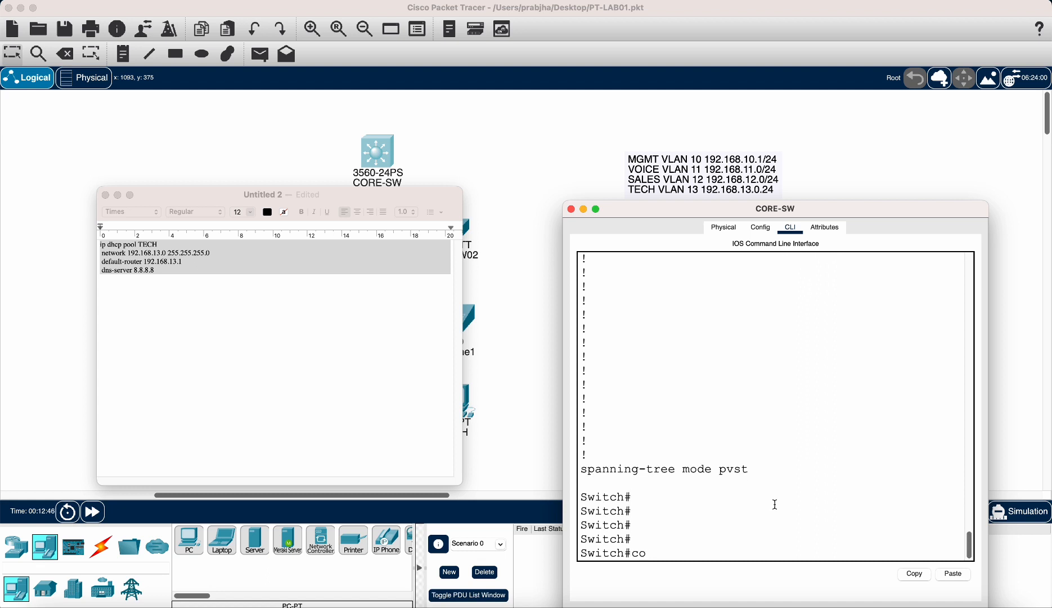
pyautogui.write('nf t')
pyautogui.press('Return')
# Step: Exclude the addresses 192.168.11.1 to 192.168.11.10 from DHCP assignment on CORE-SW
pyautogui.write('in')
pyautogui.press('BackSpace')
pyautogui.press('BackSpace')
pyautogui.write('ip')
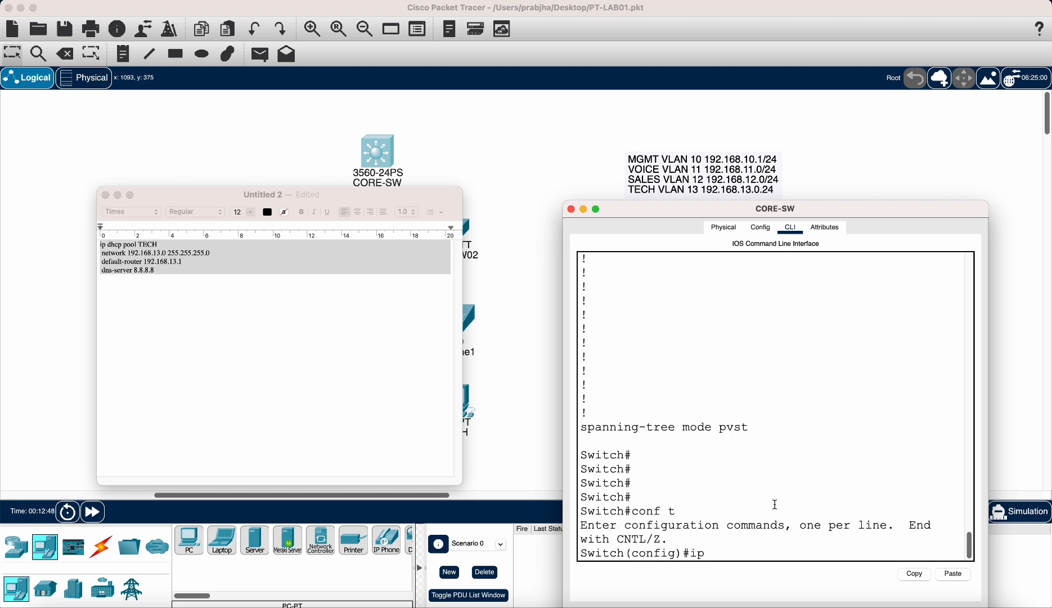
pyautogui.write(' dhc')
pyautogui.press('Tab')
pyautogui.write('ex')
pyautogui.press('Tab')
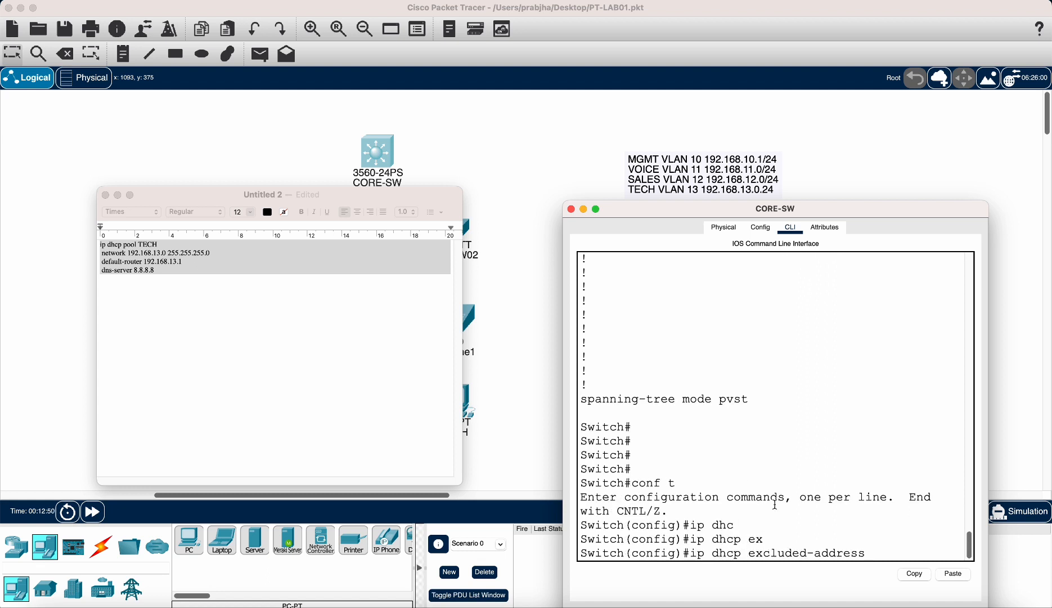
pyautogui.write('192.168.11.1 192.168.11.10')
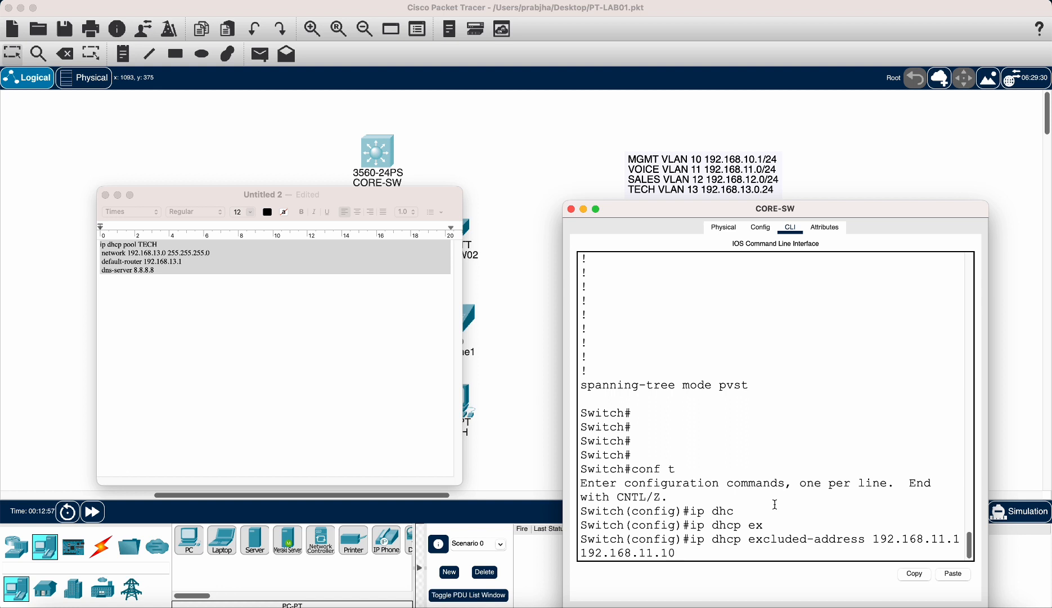
pyautogui.press('Return')
# Step: Exclude the addresses 192.168.12.1 to 192.168.12.10 from DHCP assignment on CORE-SW
pyautogui.press('Up')
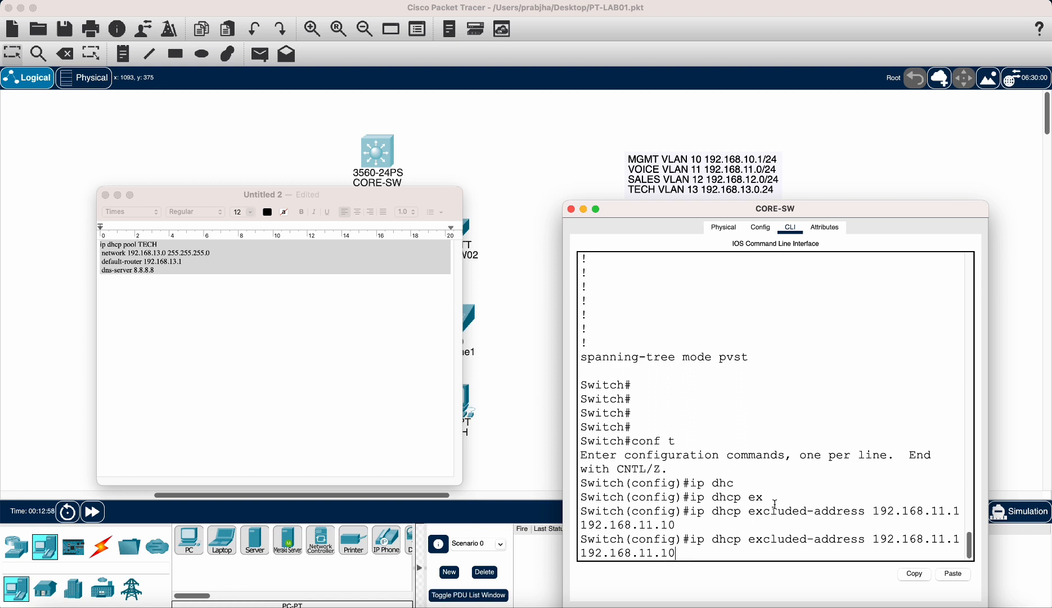
pyautogui.press('Left')
pyautogui.press('Left')
pyautogui.press('Left')
pyautogui.press('BackSpace')
pyautogui.write('2')
pyautogui.press('Left')
pyautogui.press('Left')
pyautogui.press('Left')
pyautogui.press('Left')
pyautogui.press('Left')
pyautogui.press('BackSpace')
pyautogui.write('2')
pyautogui.press('Return')
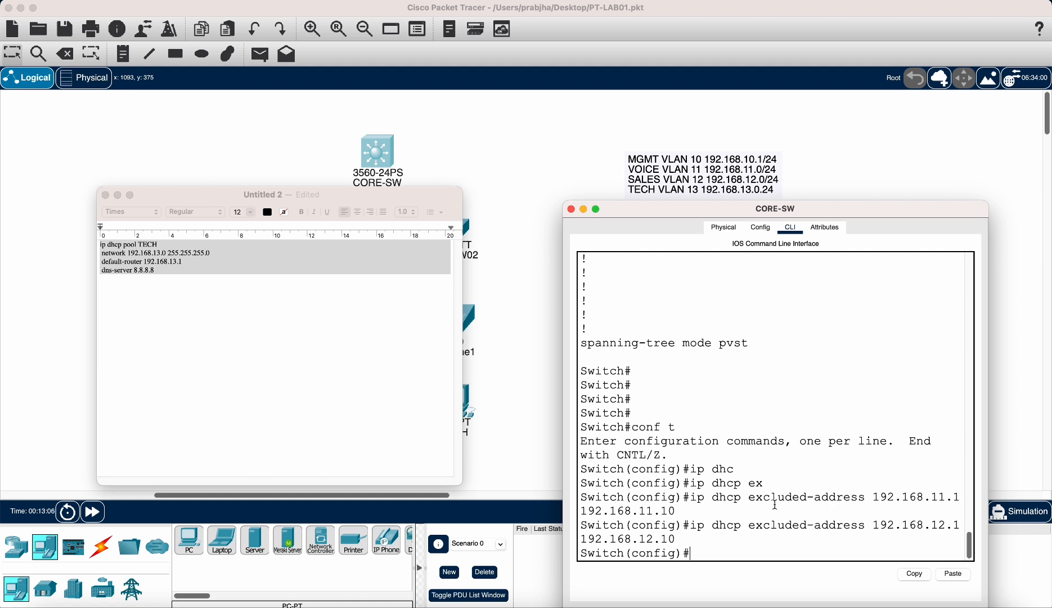
# Step: Exclude the addresses 192.168.13.1 to 192.168.13.10 from DHCP assignment on CORE-SW
pyautogui.press('Up')
pyautogui.press('Left')
pyautogui.press('Left')
pyautogui.press('Left')
pyautogui.press('Left')
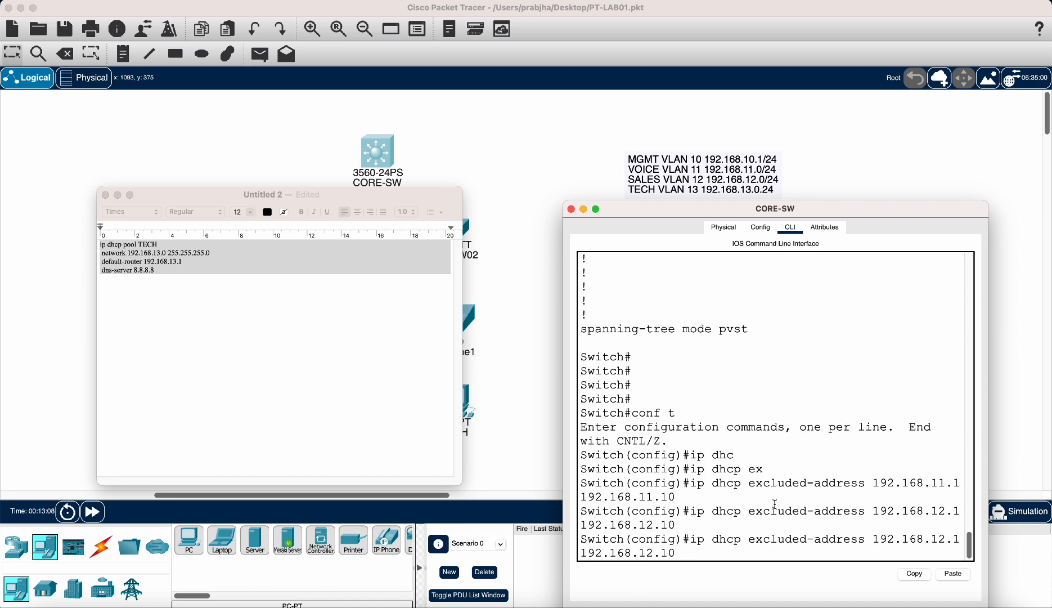
pyautogui.press('BackSpace')
pyautogui.write('3')
pyautogui.press('Left')
pyautogui.press('Left')
pyautogui.press('Left')
pyautogui.press('Left')
pyautogui.press('Left')
pyautogui.press('Left')
pyautogui.press('Left')
pyautogui.press('BackSpace')
pyautogui.write('3')
pyautogui.press('Return')
# Step: End configuration mode on CORE-SW and write the running configuration to memory
pyautogui.write('end')
pyautogui.press('Return')
pyautogui.press('Return')
pyautogui.press('Return')
pyautogui.press('Return')
pyautogui.press('Return')
pyautogui.press('Return')
pyautogui.press('Return')
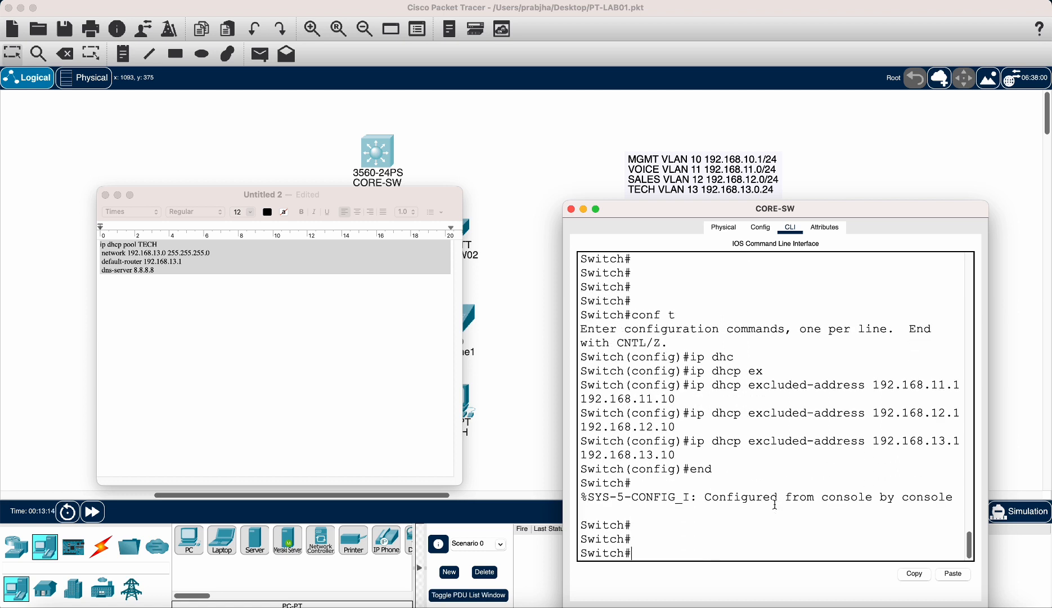
pyautogui.write('wr')
pyautogui.press('Return')
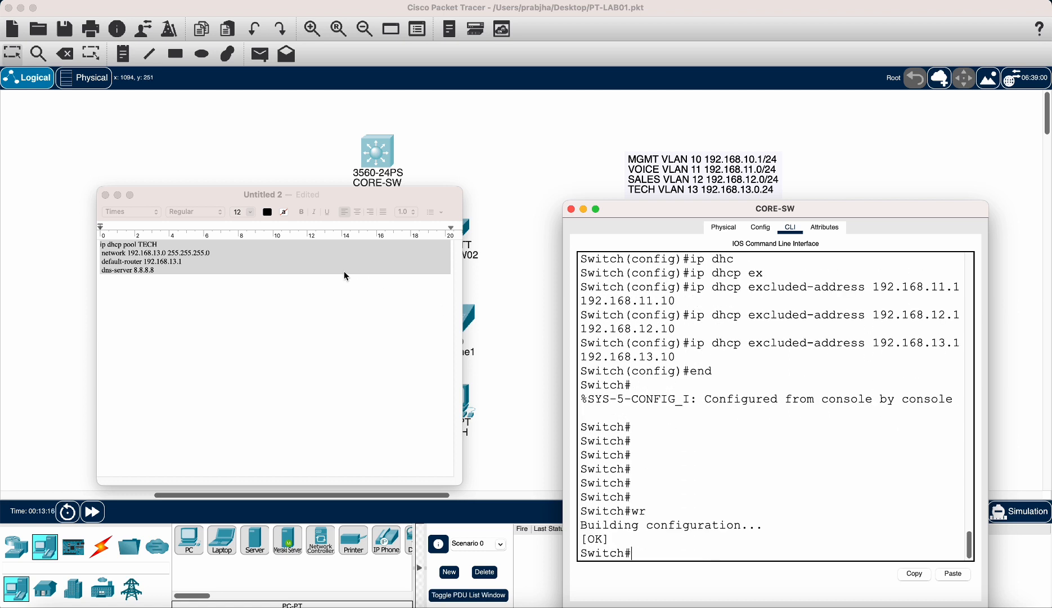
# Step: Discard the untitled text document holding the TECH pool commands and list CORE-SW's CDP neighbors
pyautogui.click(106, 196)
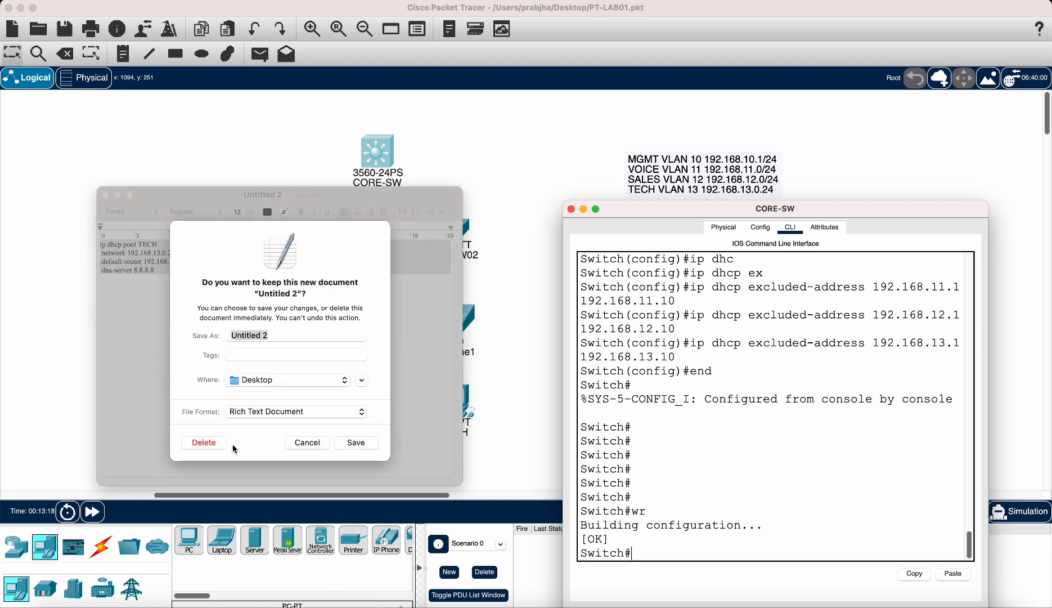
pyautogui.click(204, 443)
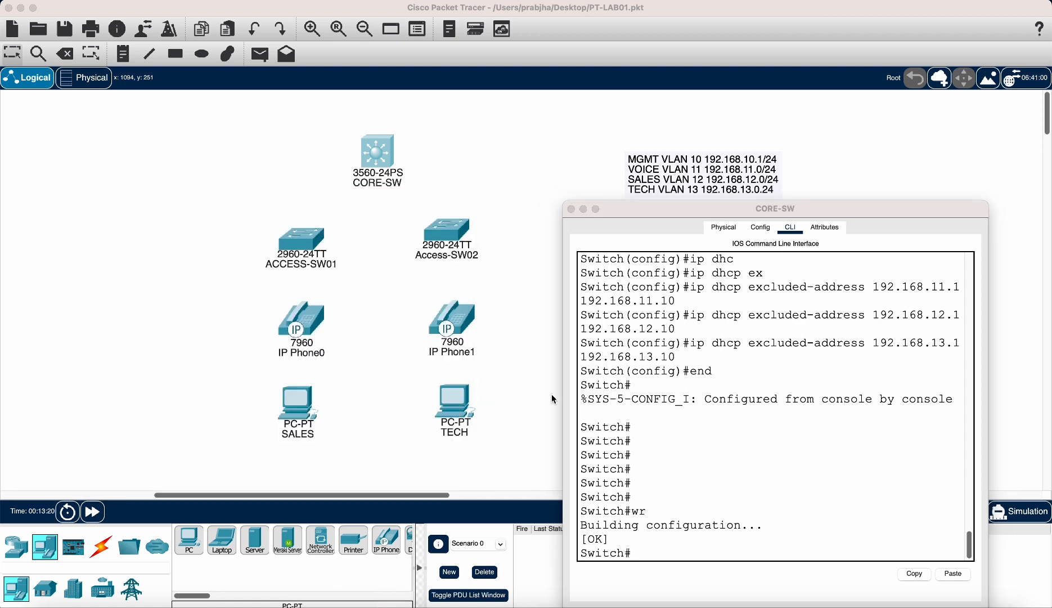
pyautogui.write('show cdp ne')
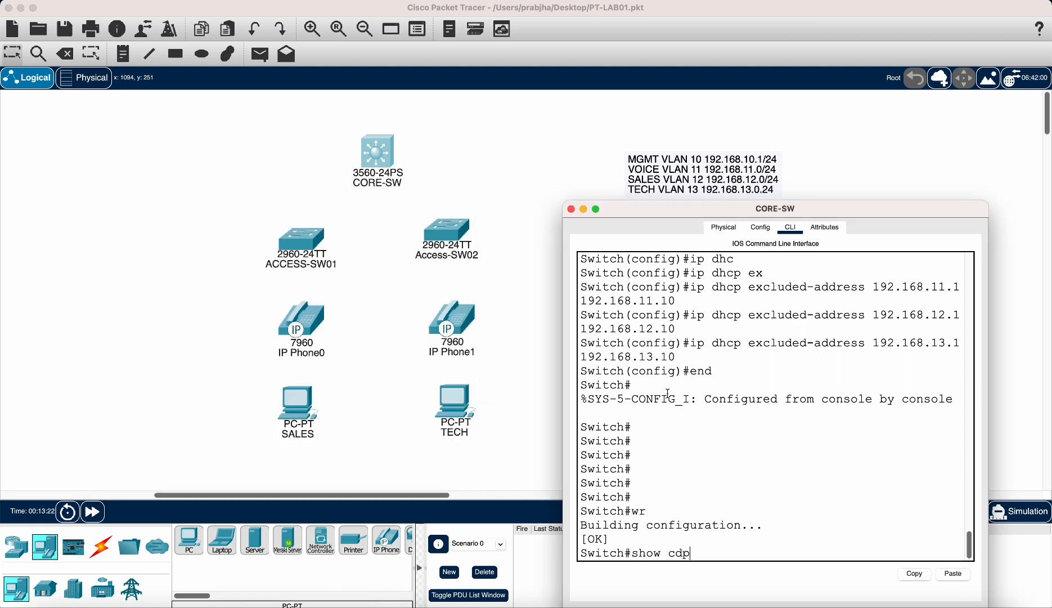
pyautogui.press('Tab')
pyautogui.press('Return')
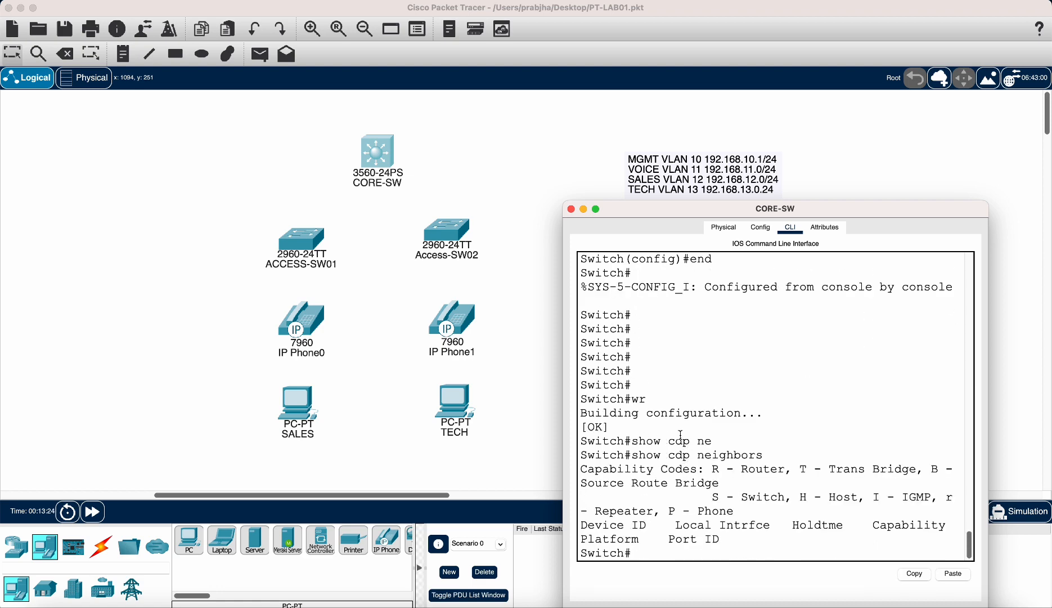
# Step: Move the CORE-SW window aside and connect CORE-SW FastEthernet0/1 to ACCESS-SW01 FastEthernet0/1 with a copper straight-through cable
pyautogui.moveTo(706, 206); pyautogui.dragTo(1051, 204)
pyautogui.click(566, 310)
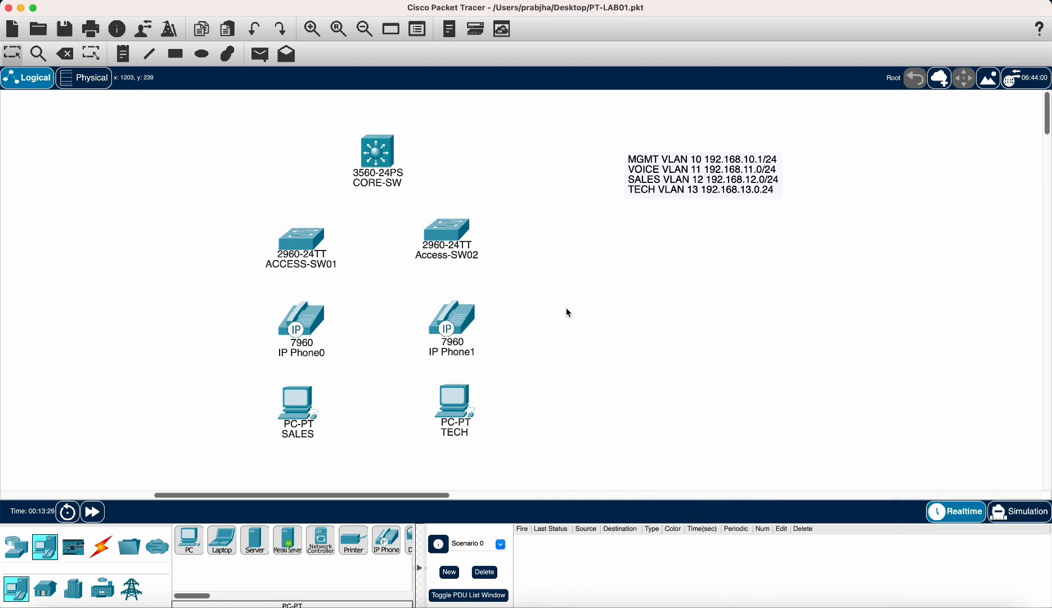
pyautogui.click(102, 553)
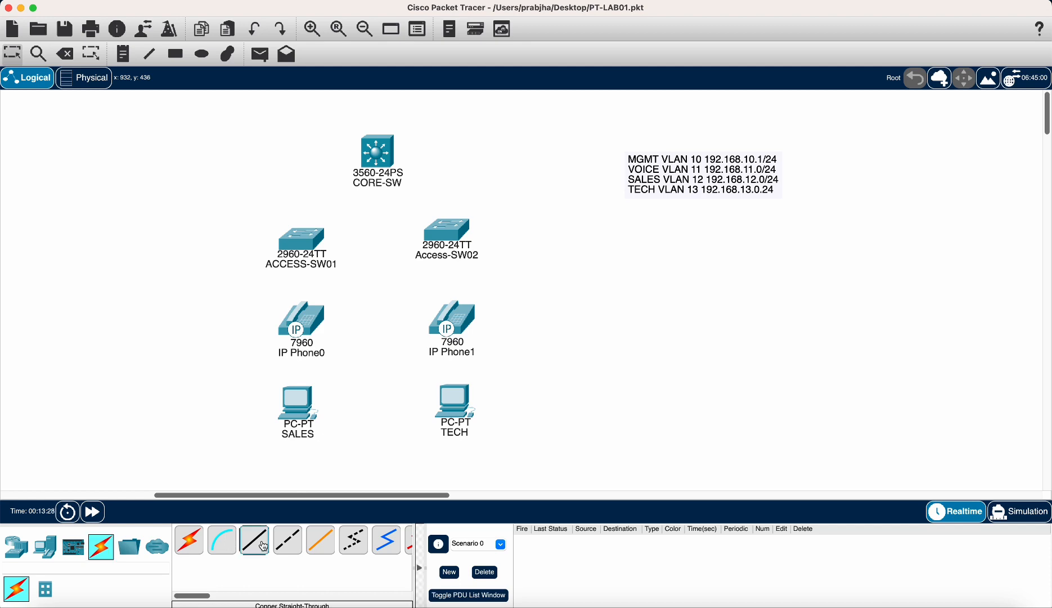
pyautogui.click(255, 541)
pyautogui.click(376, 153)
pyautogui.click(419, 171)
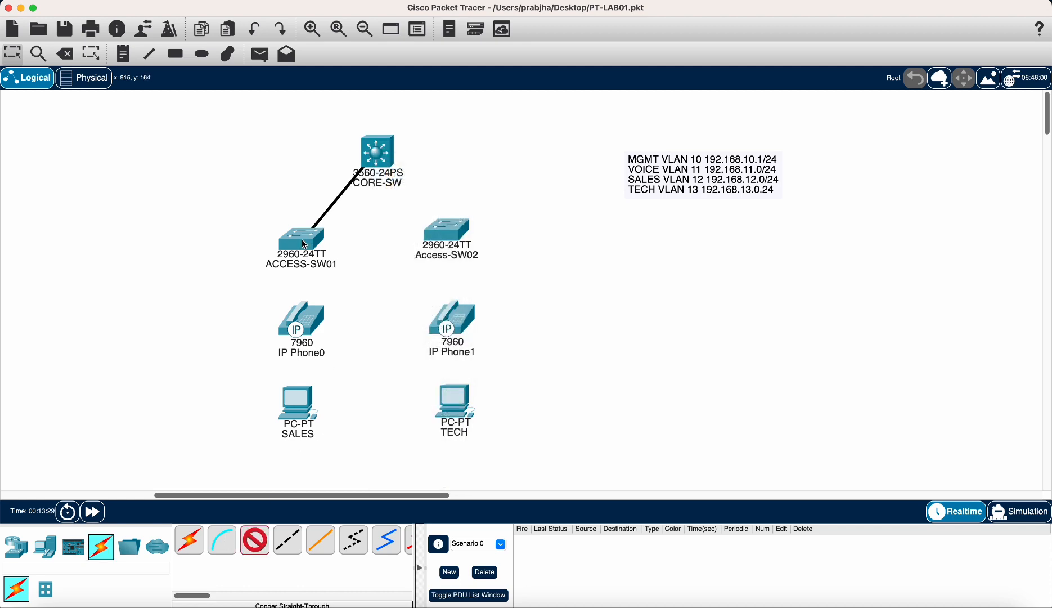
pyautogui.click(304, 239)
pyautogui.click(353, 263)
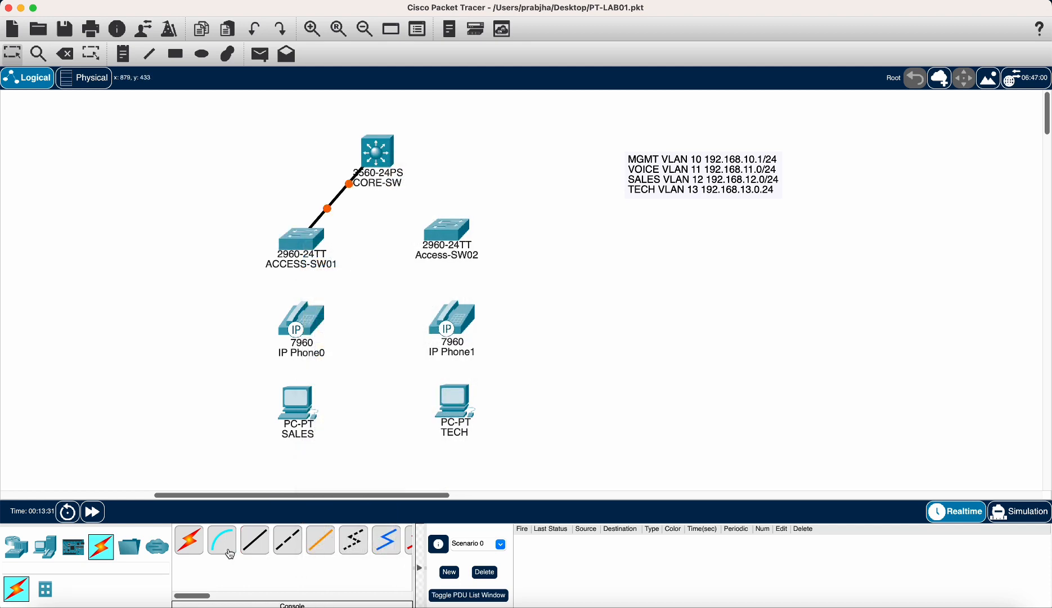
# Step: Connect CORE-SW FastEthernet0/2 to Access-SW02 FastEthernet0/2 with a copper straight-through cable
pyautogui.click(383, 167)
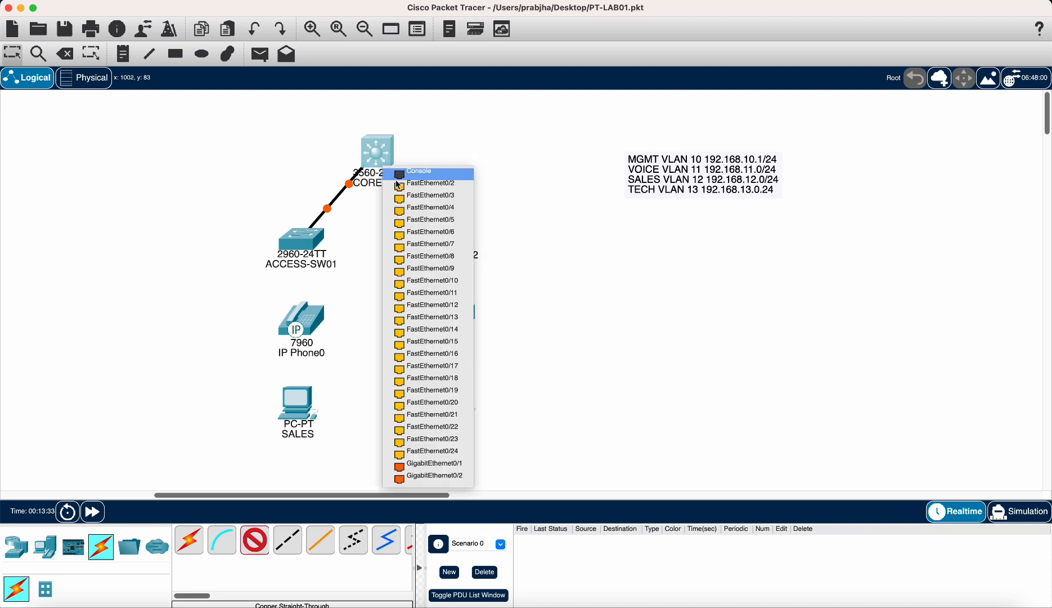
pyautogui.click(429, 189)
pyautogui.click(453, 234)
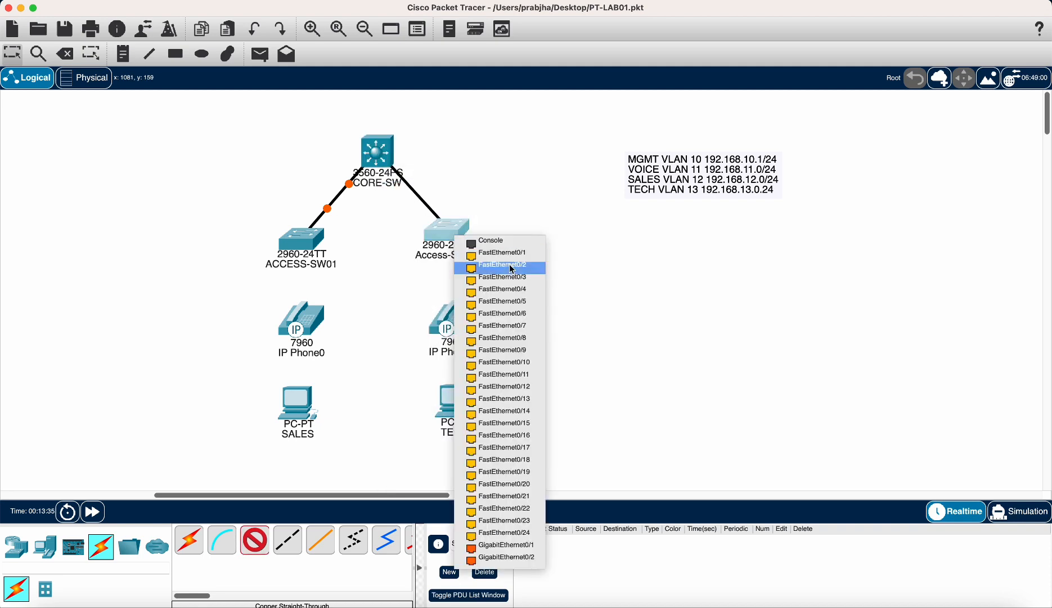
pyautogui.click(512, 269)
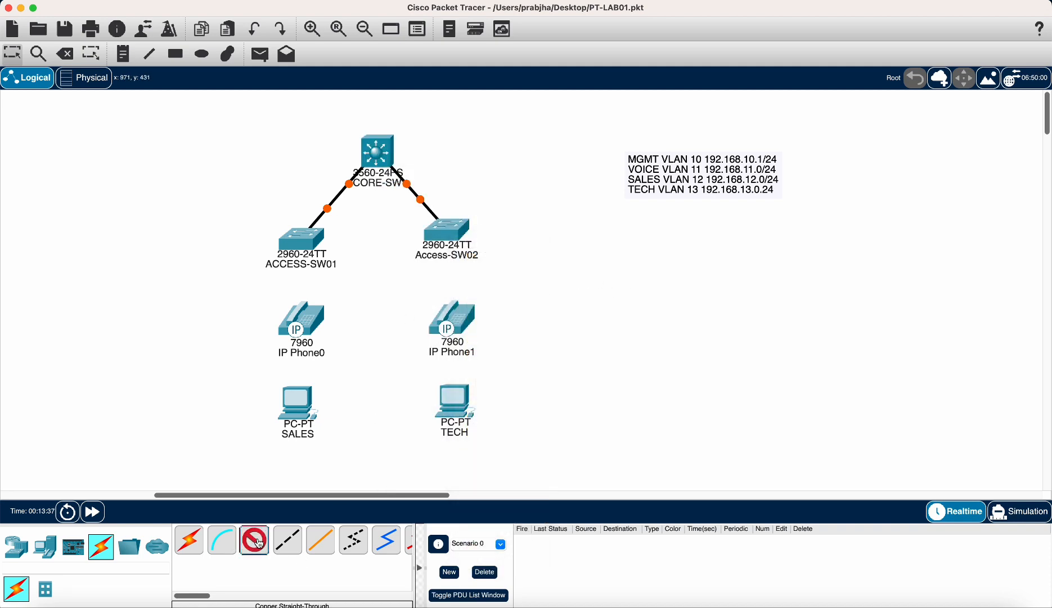
# Step: Connect ACCESS-SW01 FastEthernet0/3 to the Switch port of IP Phone0 with a copper straight-through cable
pyautogui.click(304, 248)
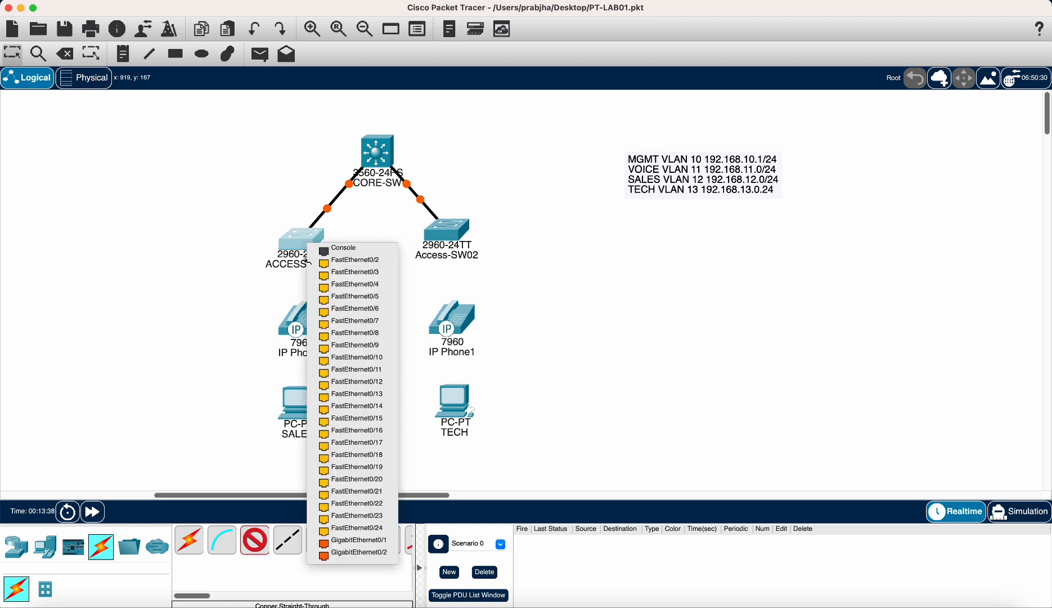
pyautogui.click(338, 276)
pyautogui.click(304, 320)
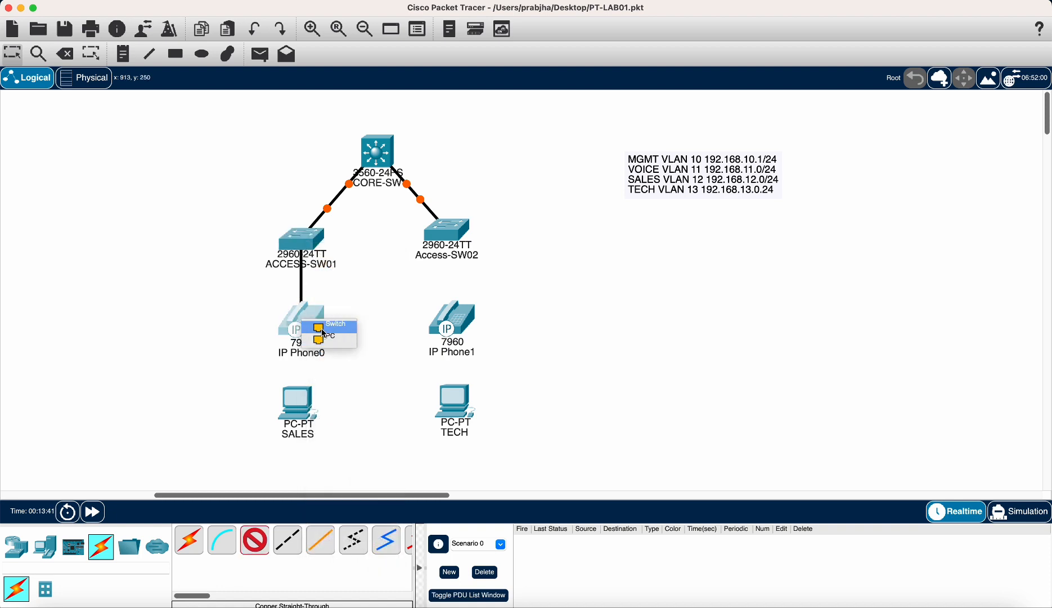
pyautogui.click(323, 331)
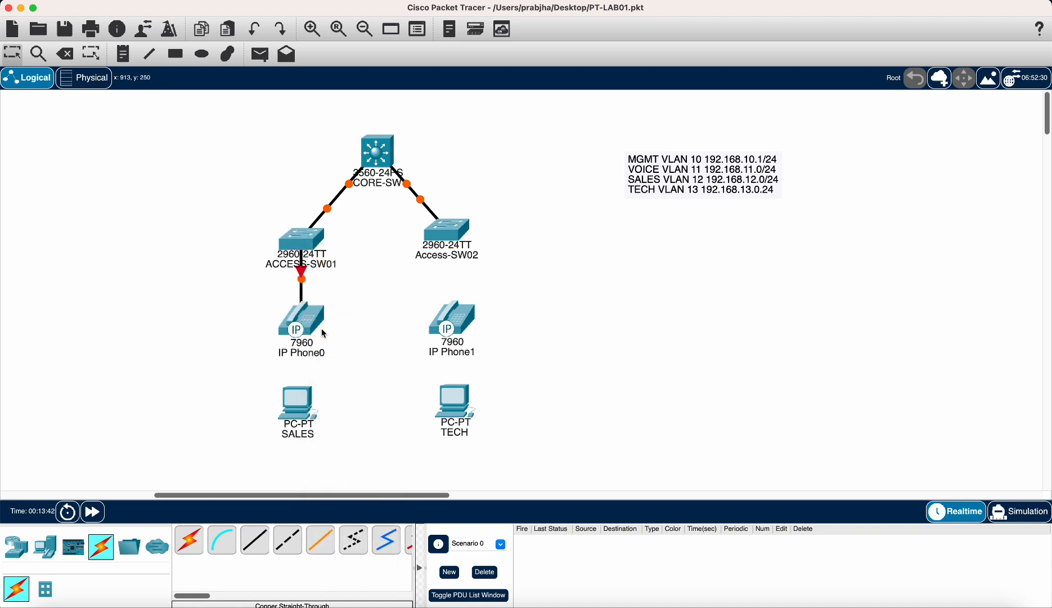
# Step: Connect Access-SW02 FastEthernet0/3 to the Switch port of IP Phone1 with a copper straight-through cable
pyautogui.click(256, 543)
pyautogui.click(448, 233)
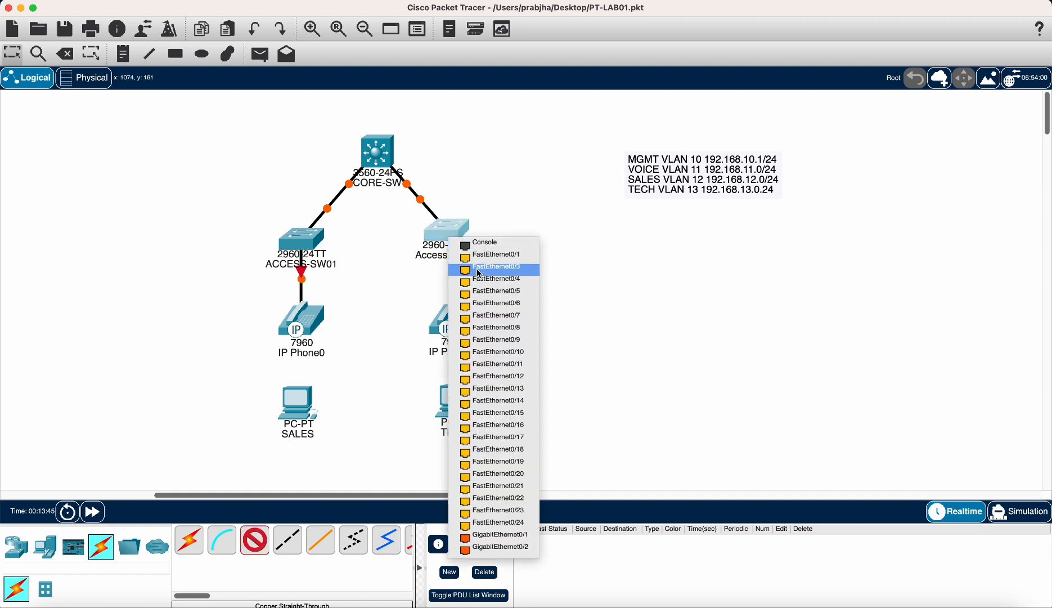
pyautogui.click(478, 269)
pyautogui.click(460, 323)
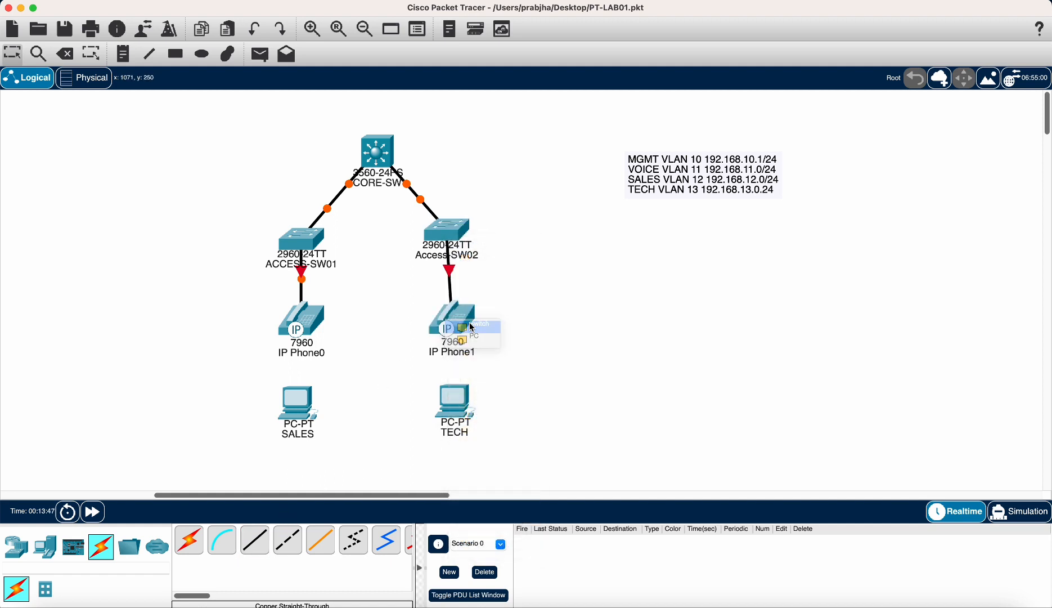
pyautogui.click(471, 326)
# Step: Connect the PC port of IP Phone0 to FastEthernet0 on the SALES PC with a copper straight-through cable
pyautogui.click(255, 540)
pyautogui.click(318, 322)
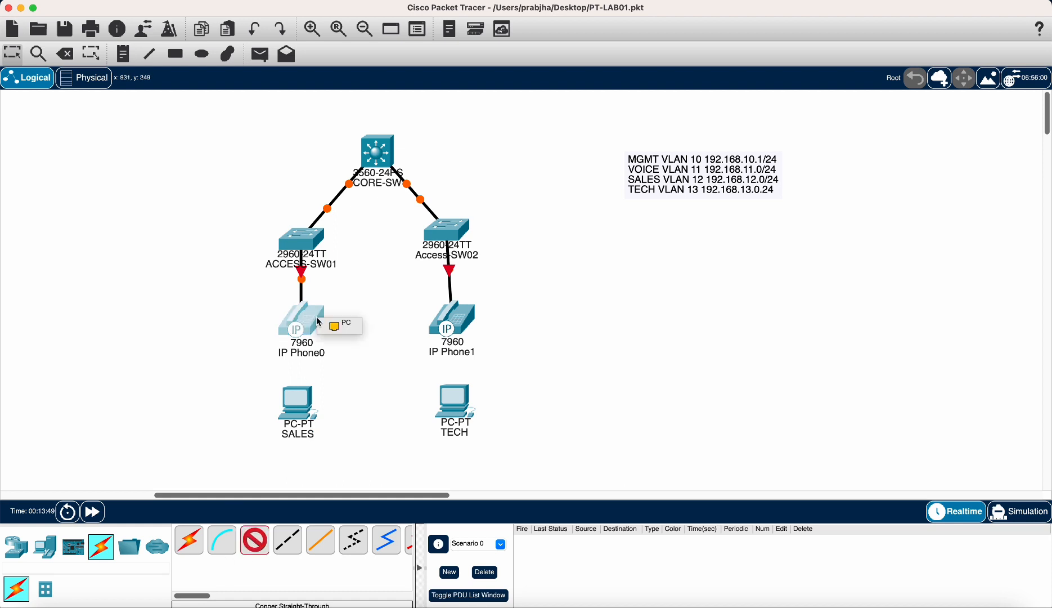
pyautogui.click(340, 325)
pyautogui.click(297, 408)
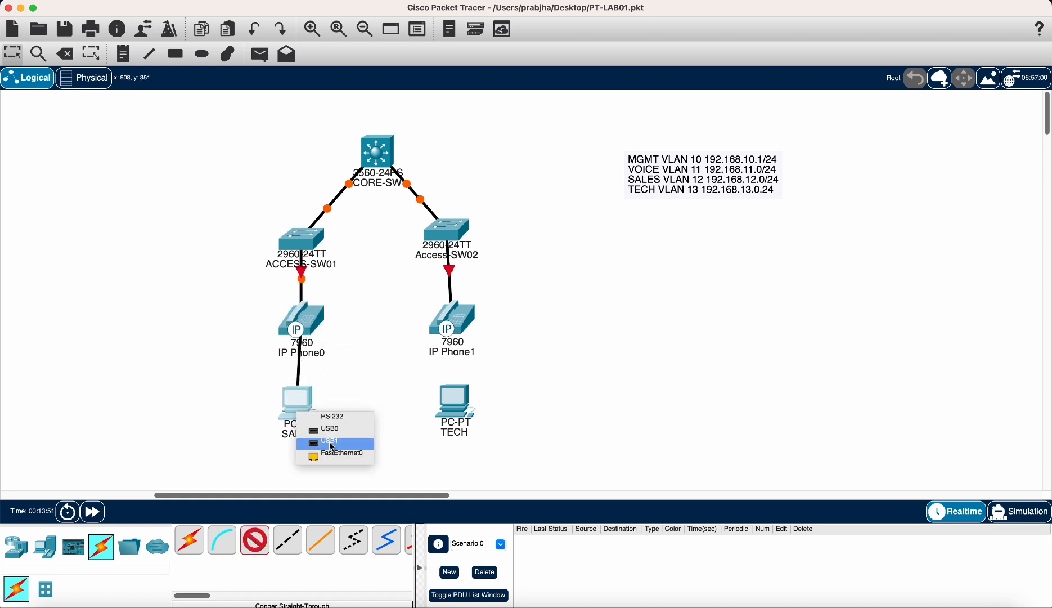
pyautogui.click(338, 453)
# Step: Connect the PC port of IP Phone1 to FastEthernet0 on the TECH PC with a copper straight-through cable
pyautogui.click(254, 540)
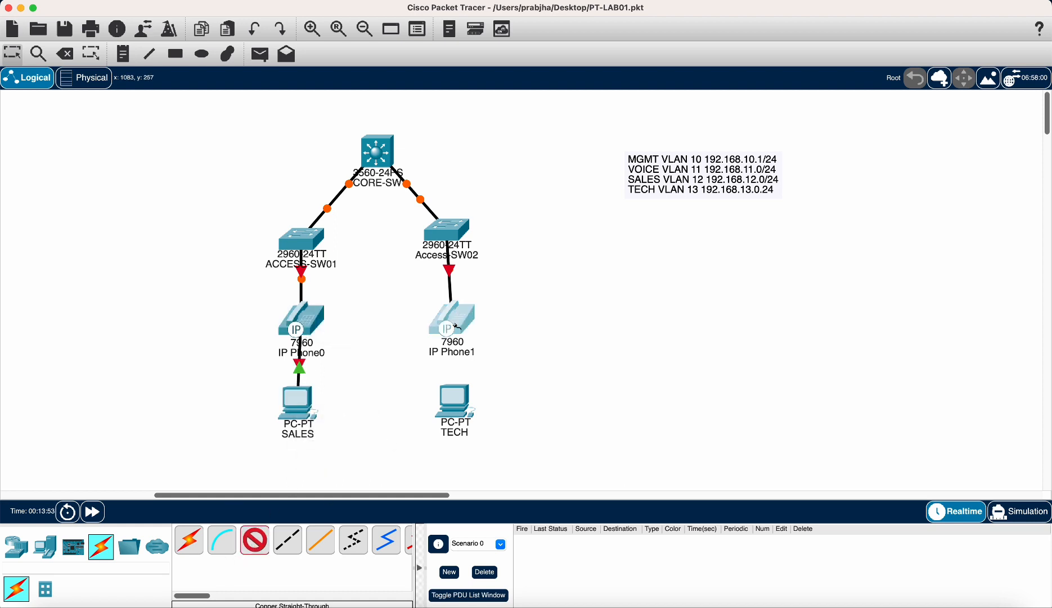
pyautogui.click(457, 326)
pyautogui.click(480, 336)
pyautogui.click(454, 399)
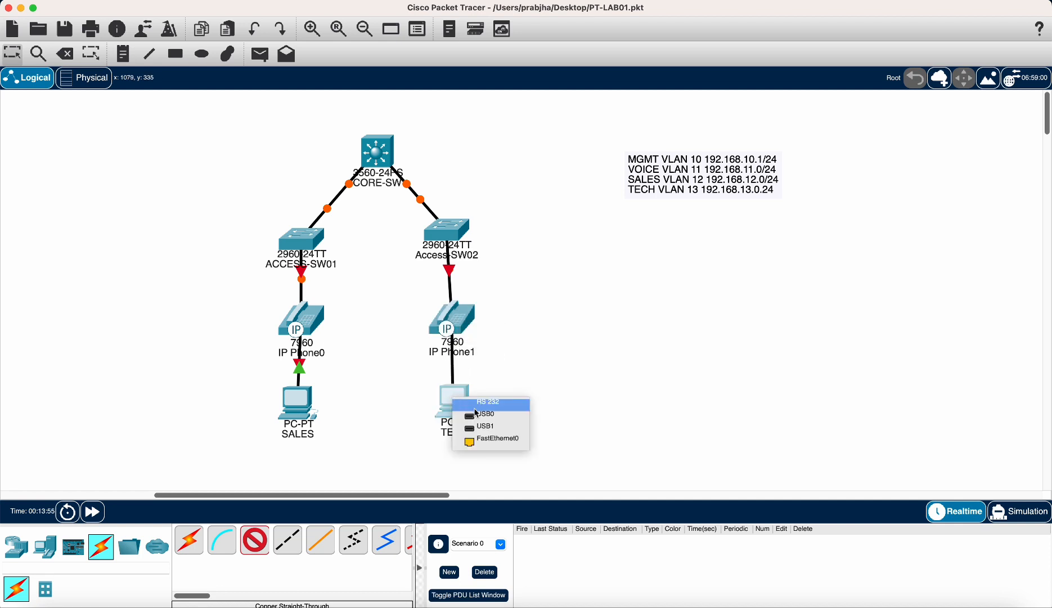
pyautogui.click(487, 441)
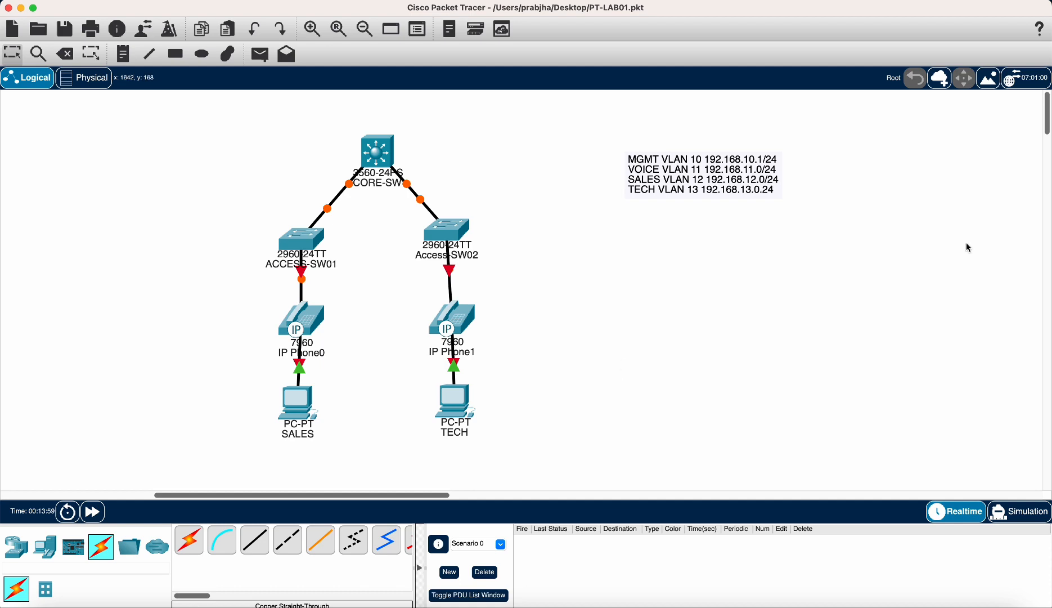
# Step: Return to the CORE-SW command line, list its CDP neighbors and widen the window to read the local interfaces
pyautogui.press('super+grave')
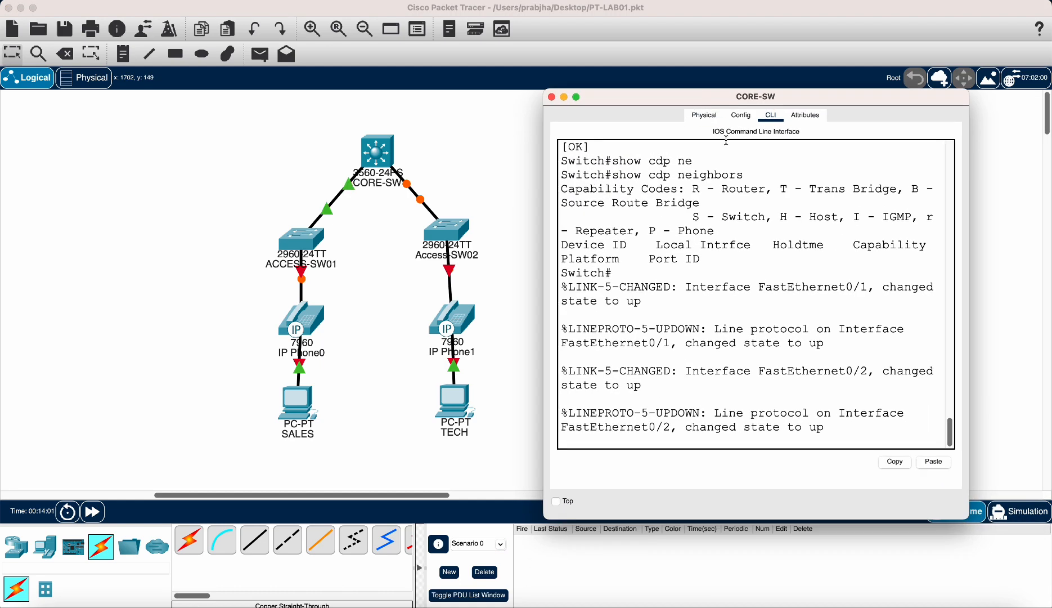
pyautogui.press('Return')
pyautogui.press('Return')
pyautogui.press('Return')
pyautogui.press('Return')
pyautogui.press('Return')
pyautogui.write('show c')
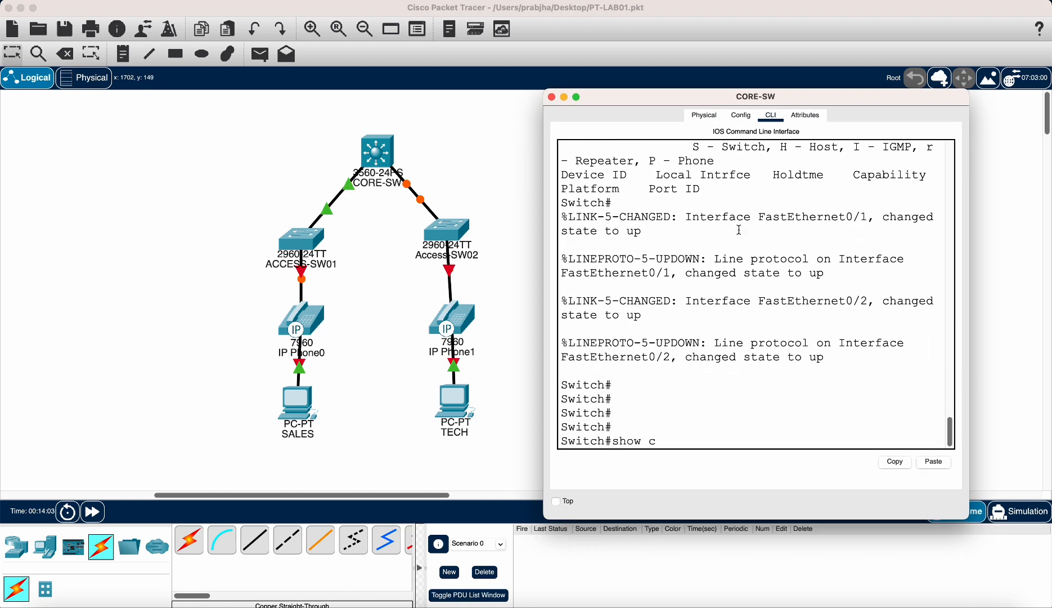
pyautogui.write('dp ne')
pyautogui.press('Tab')
pyautogui.press('Return')
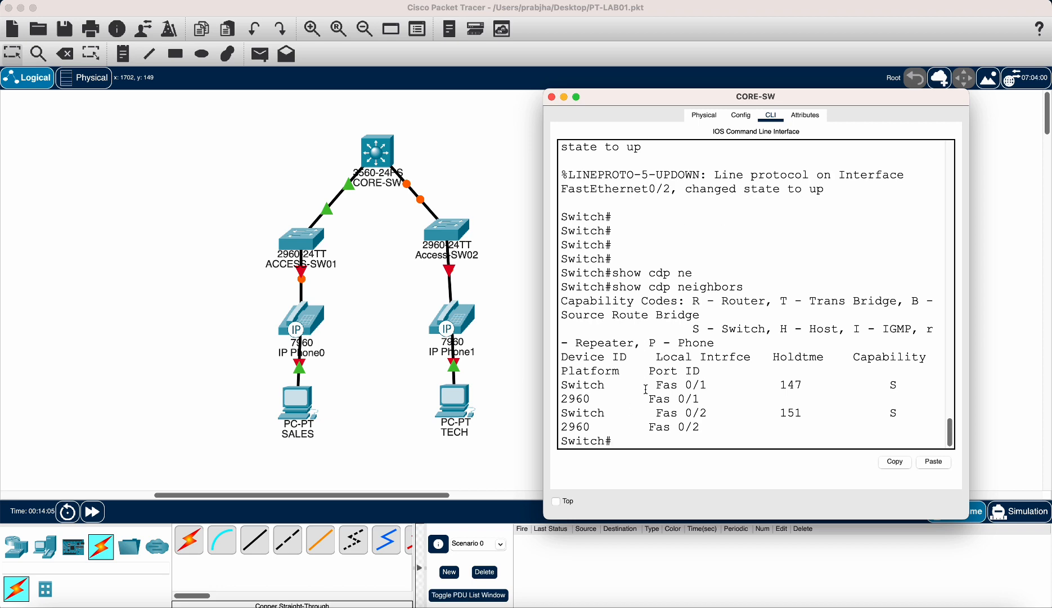
pyautogui.moveTo(555, 387); pyautogui.dragTo(463, 387)
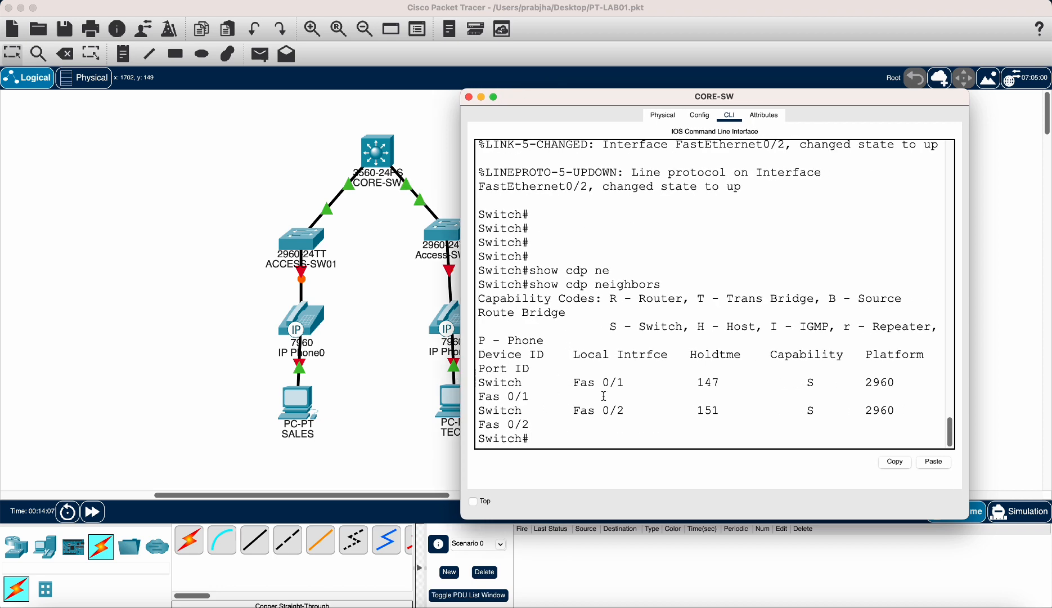
pyautogui.moveTo(596, 101); pyautogui.dragTo(647, 95)
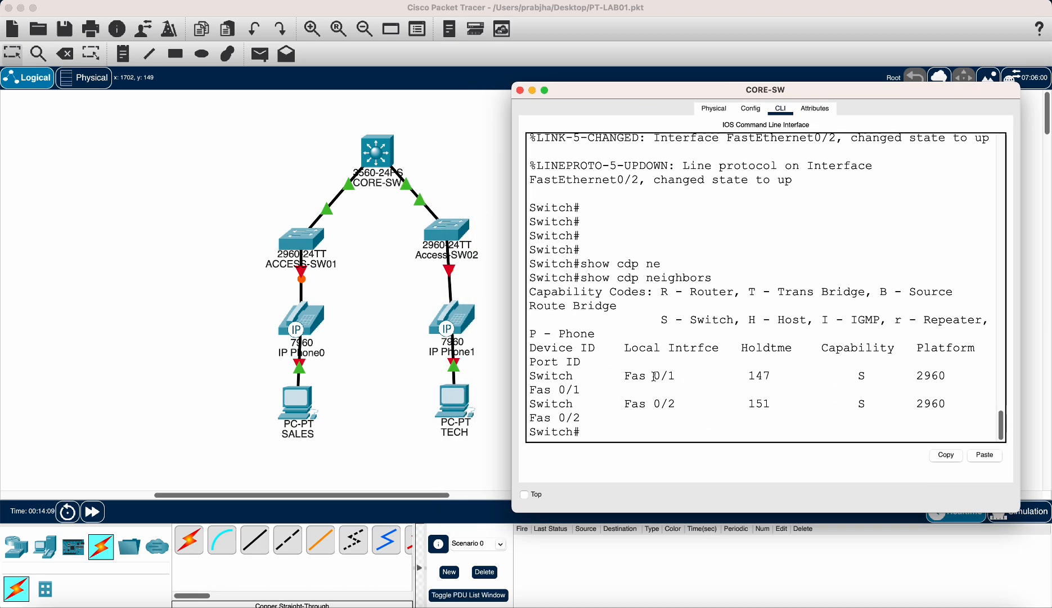
# Step: Enter global configuration mode on CORE-SW and begin an interface command
pyautogui.write('conf t')
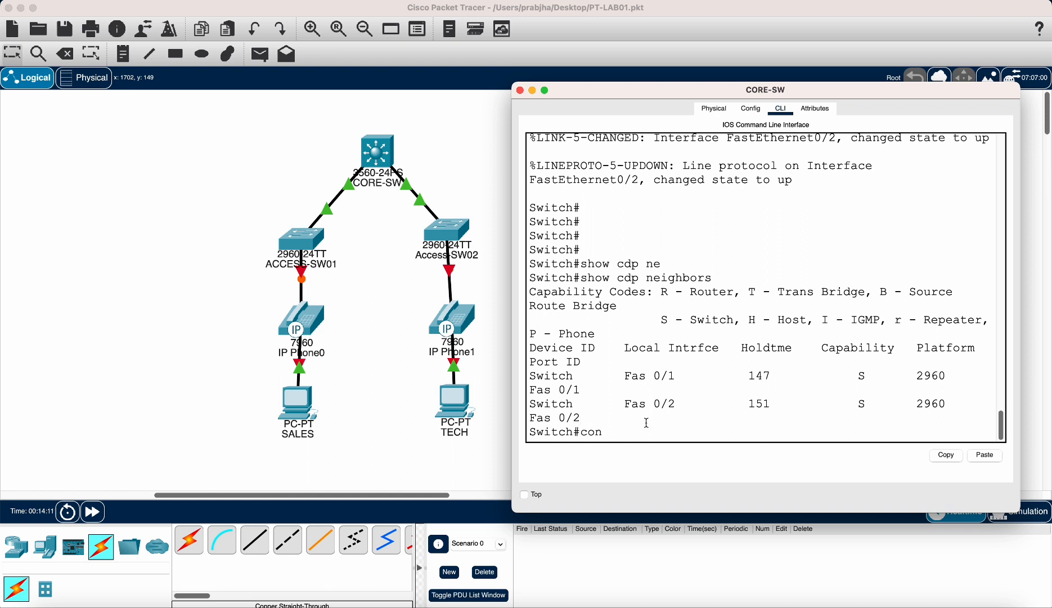
pyautogui.press('Return')
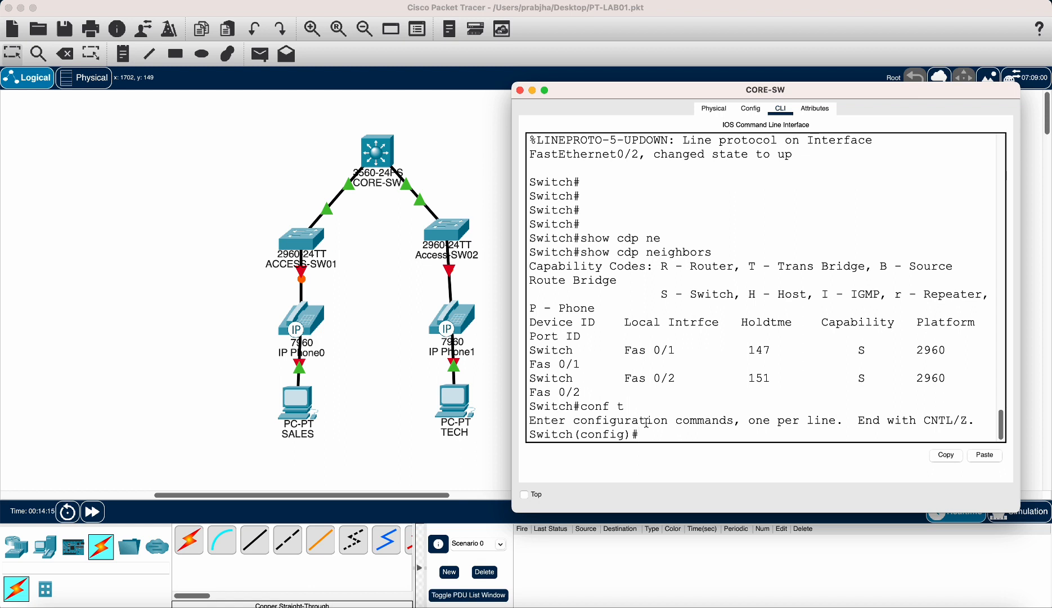
pyautogui.write('int')
pyautogui.press('Tab')
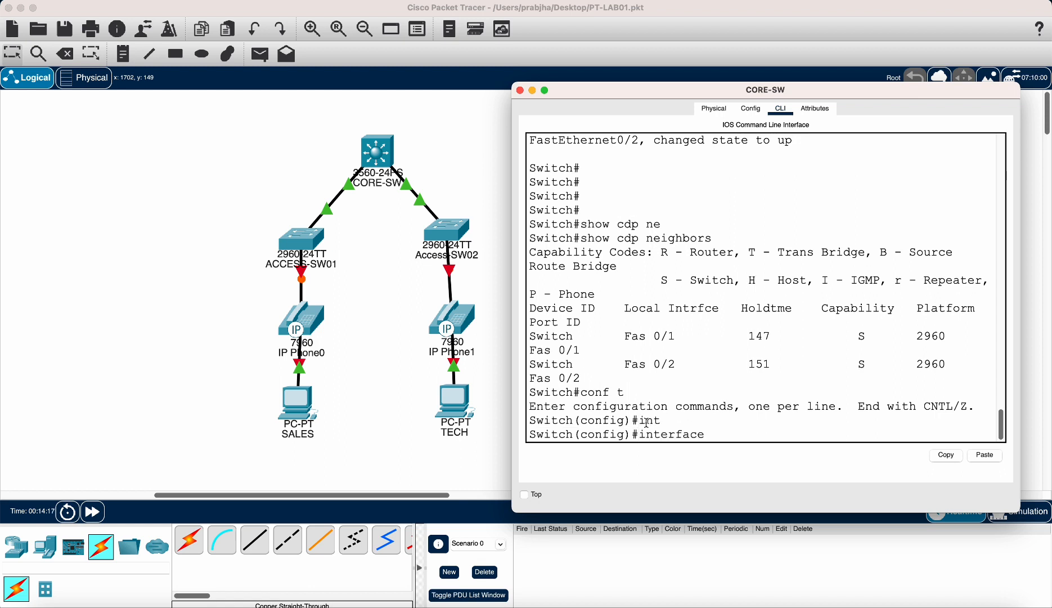
pyautogui.write('fa')
pyautogui.press('Tab')
pyautogui.write('0/1')
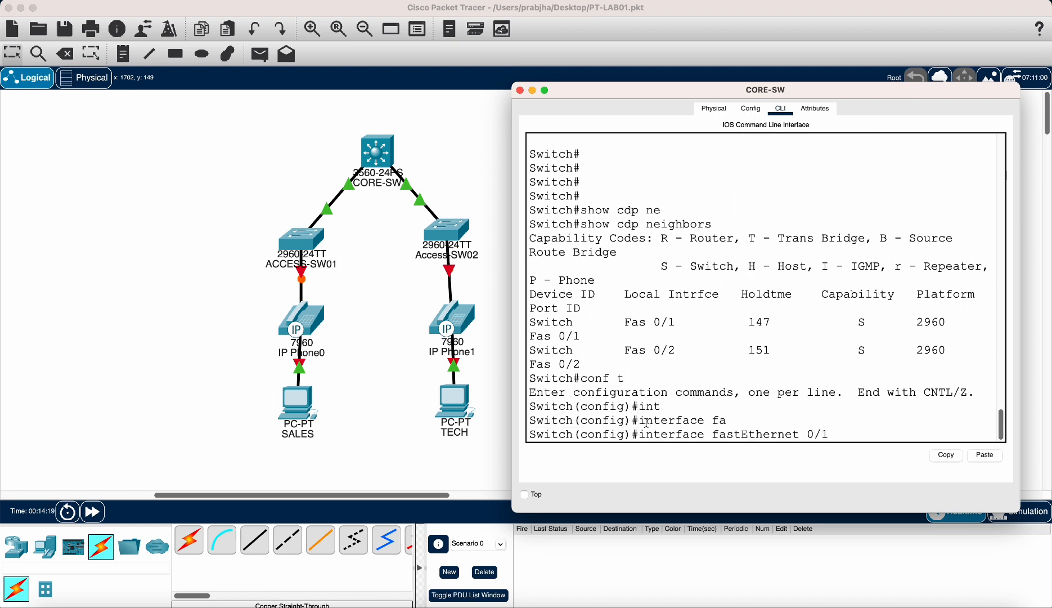
pyautogui.press('BackSpace')
pyautogui.press('BackSpace')
pyautogui.press('BackSpace')
pyautogui.press('BackSpace')
pyautogui.press('BackSpace')
pyautogui.press('BackSpace')
pyautogui.press('BackSpace')
pyautogui.press('BackSpace')
pyautogui.press('BackSpace')
pyautogui.press('BackSpace')
pyautogui.press('BackSpace')
pyautogui.press('BackSpace')
pyautogui.press('BackSpace')
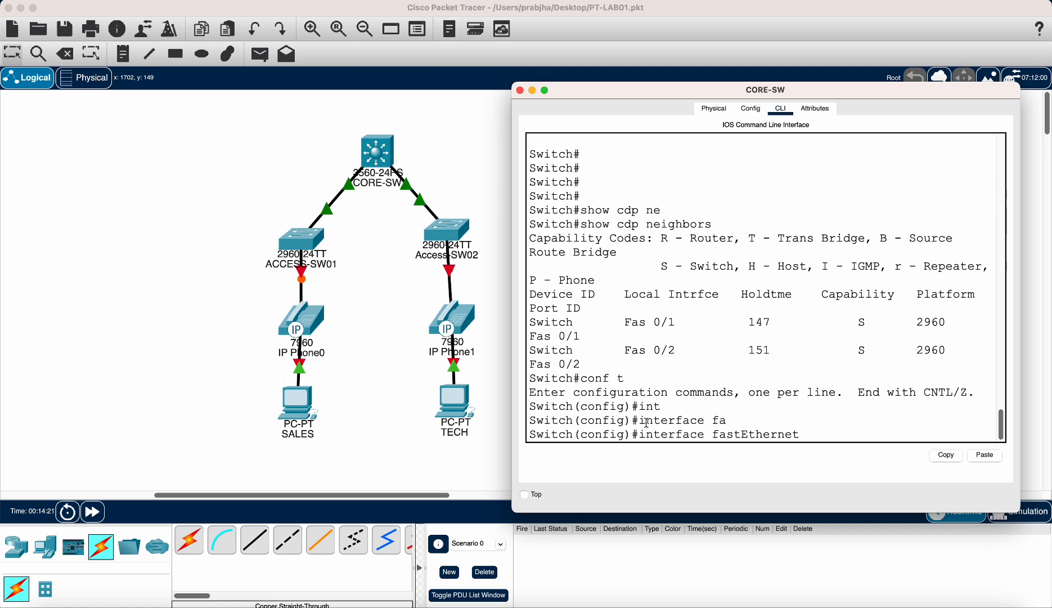
pyautogui.press('BackSpace')
pyautogui.press('BackSpace')
pyautogui.press('BackSpace')
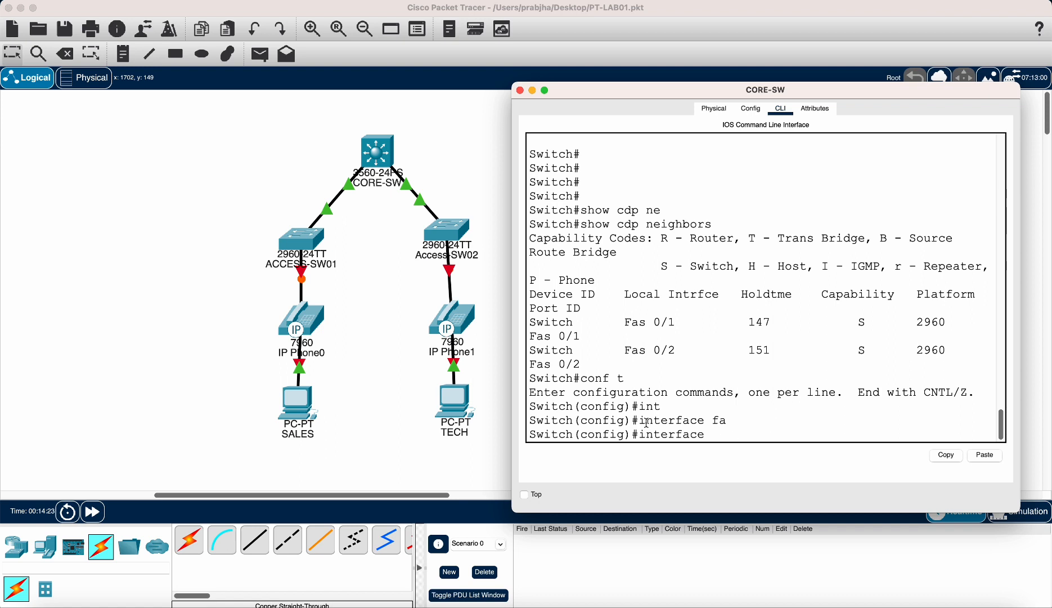
# Step: Select the interface range FastEthernet 0/1-2 on CORE-SW for configuration
pyautogui.write('ra')
pyautogui.press('Tab')
pyautogui.write('in')
pyautogui.press('Tab')
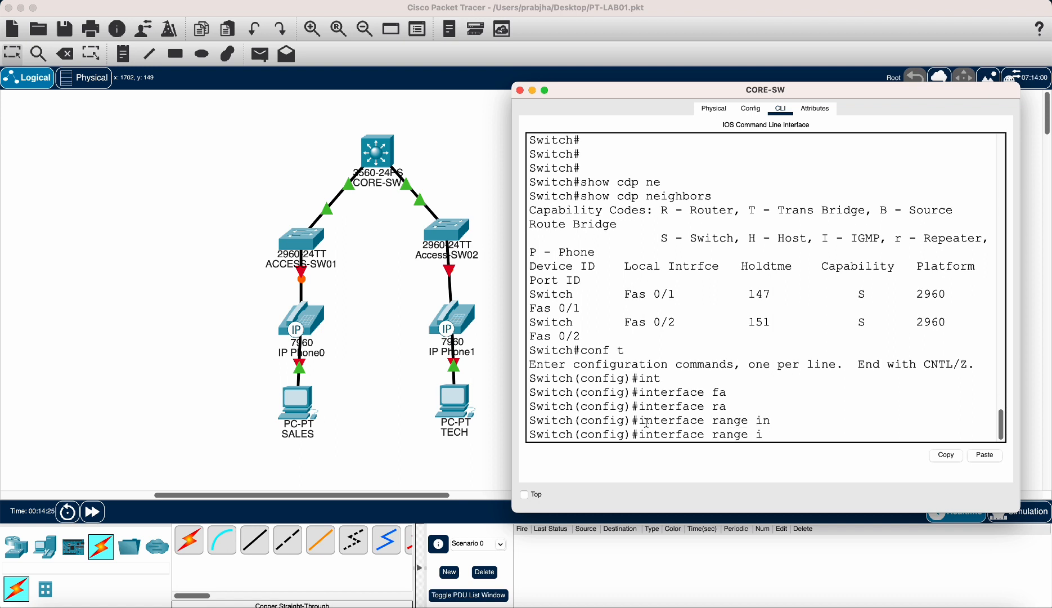
pyautogui.press('BackSpace')
pyautogui.write('fa')
pyautogui.press('Tab')
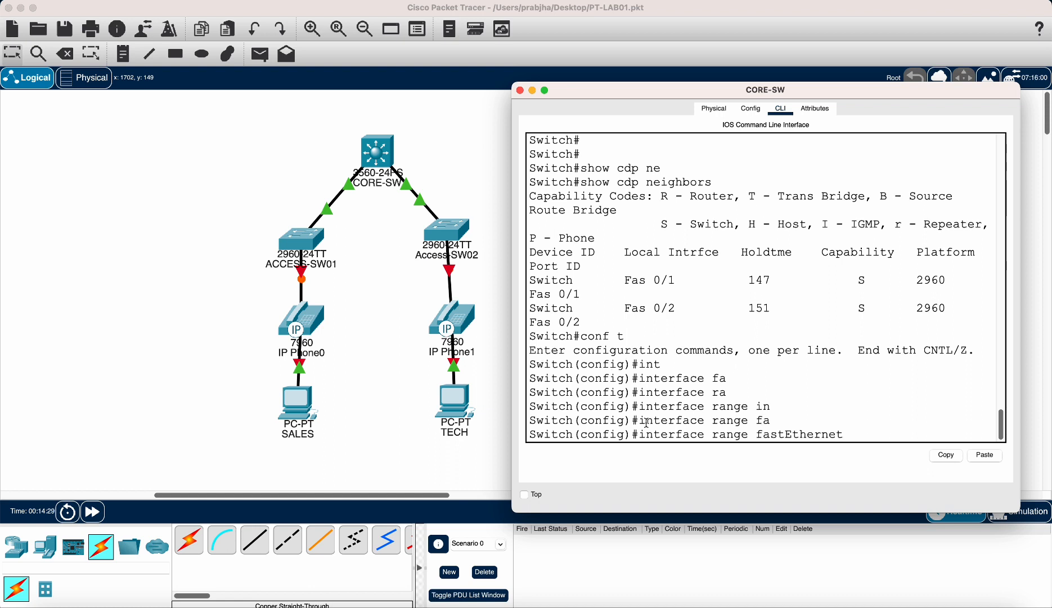
pyautogui.write('0/1-2')
pyautogui.press('Return')
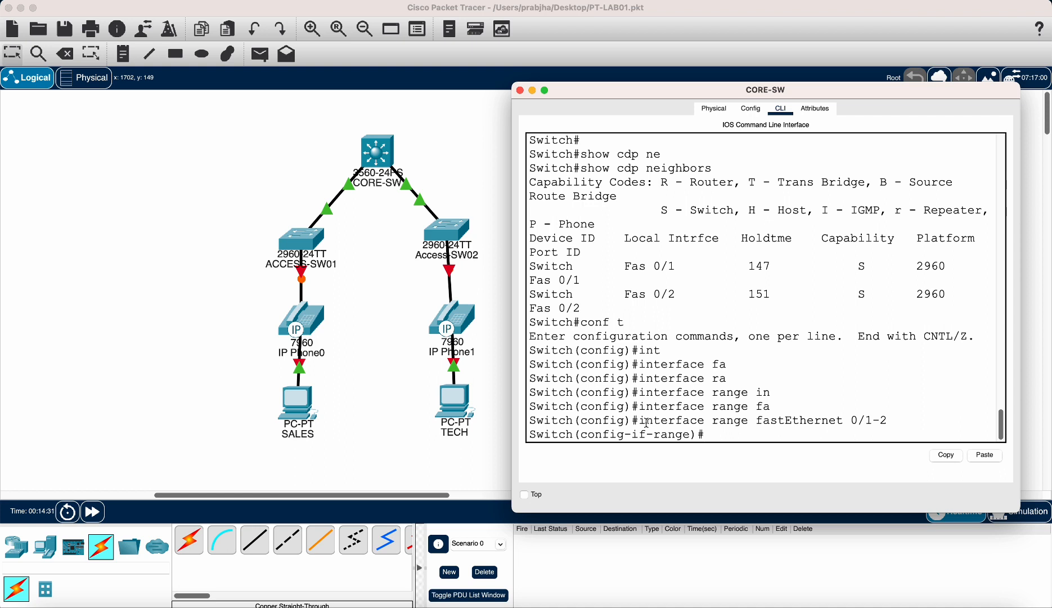
# Step: Set the trunk encapsulation of the selected CORE-SW interfaces to dot1q
pyautogui.write('sw')
pyautogui.press('Tab')
pyautogui.write('tr')
pyautogui.press('Tab')
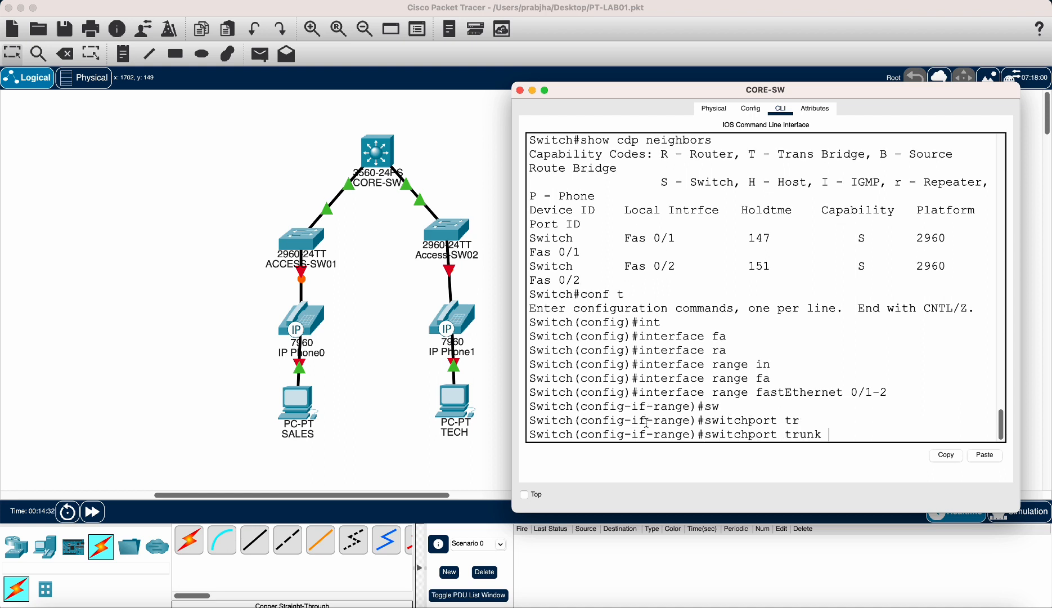
pyautogui.write('e')
pyautogui.press('Tab')
pyautogui.write('do')
pyautogui.press('Tab')
pyautogui.press('Return')
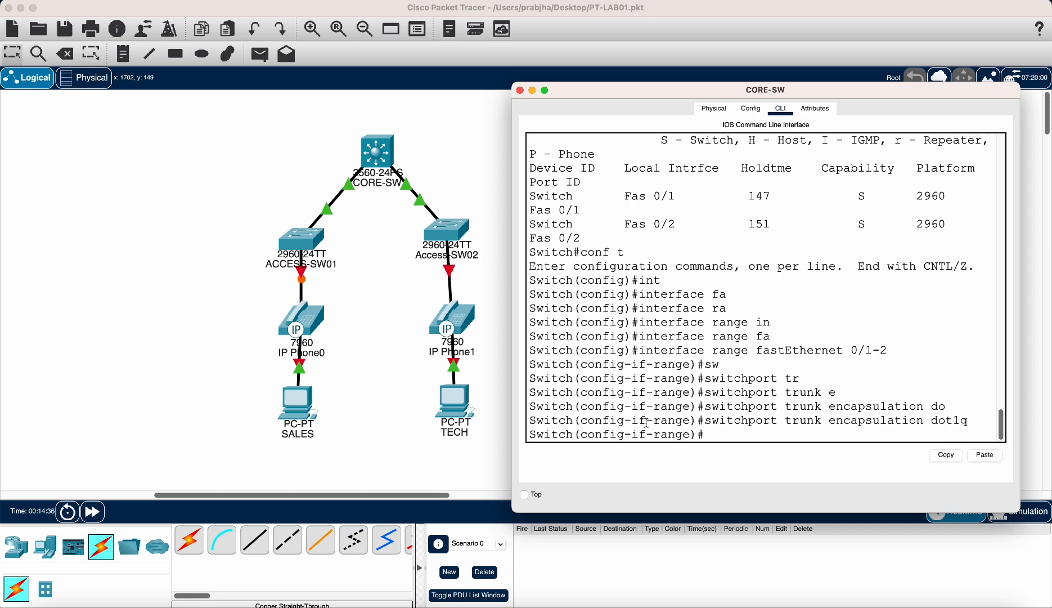
# Step: Set the switchport mode of the selected CORE-SW interfaces to trunk
pyautogui.write('sw')
pyautogui.press('Tab')
pyautogui.write('mo')
pyautogui.press('Tab')
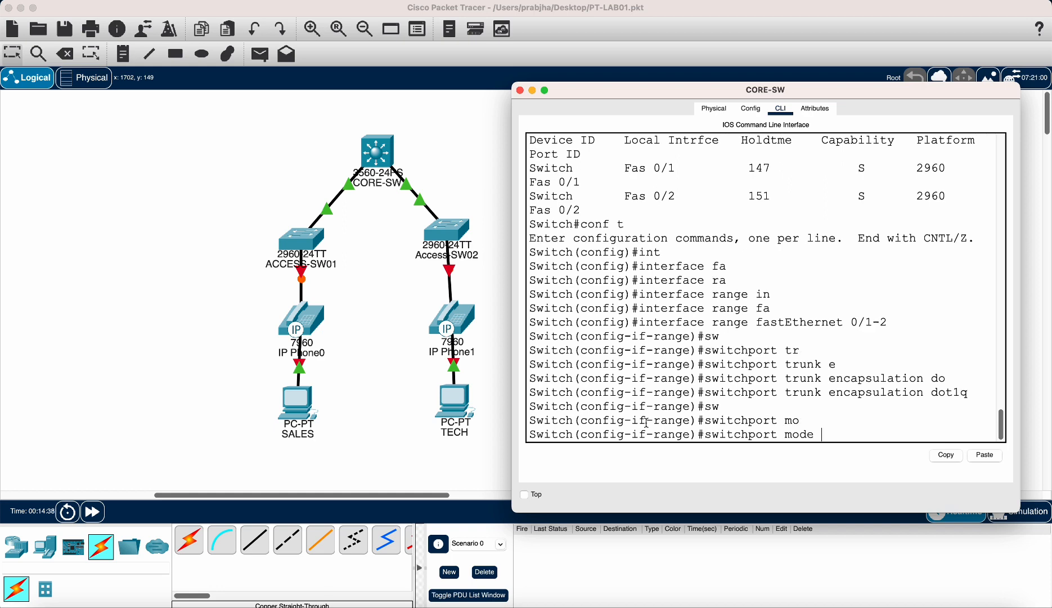
pyautogui.write('tr')
pyautogui.press('Tab')
pyautogui.press('Return')
pyautogui.press('Return')
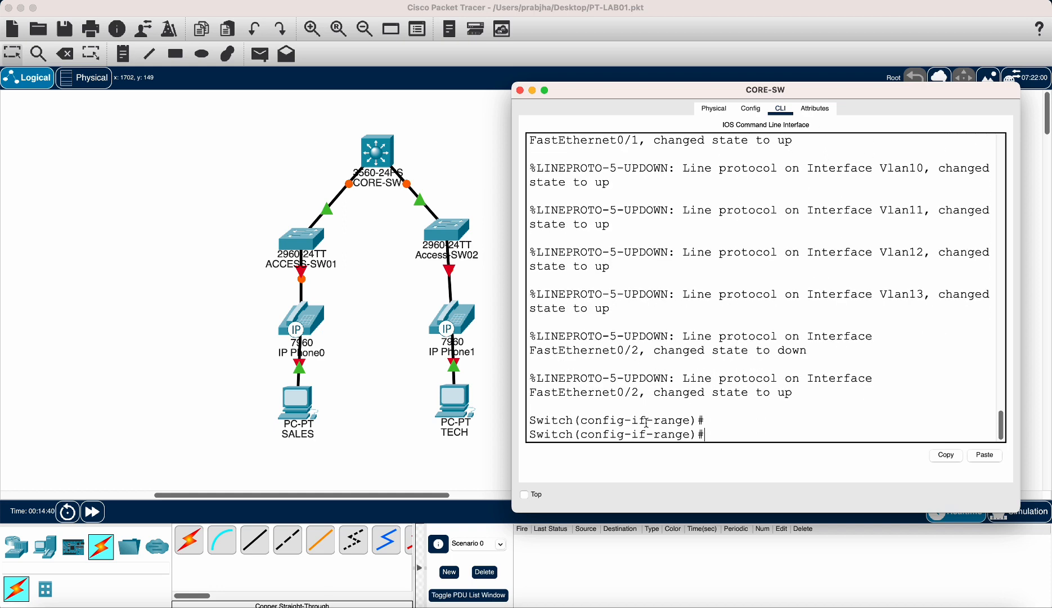
# Step: Set the trunk native VLAN of the selected CORE-SW interfaces to VLAN 10
pyautogui.write('sw')
pyautogui.press('Tab')
pyautogui.write('tr')
pyautogui.press('Tab')
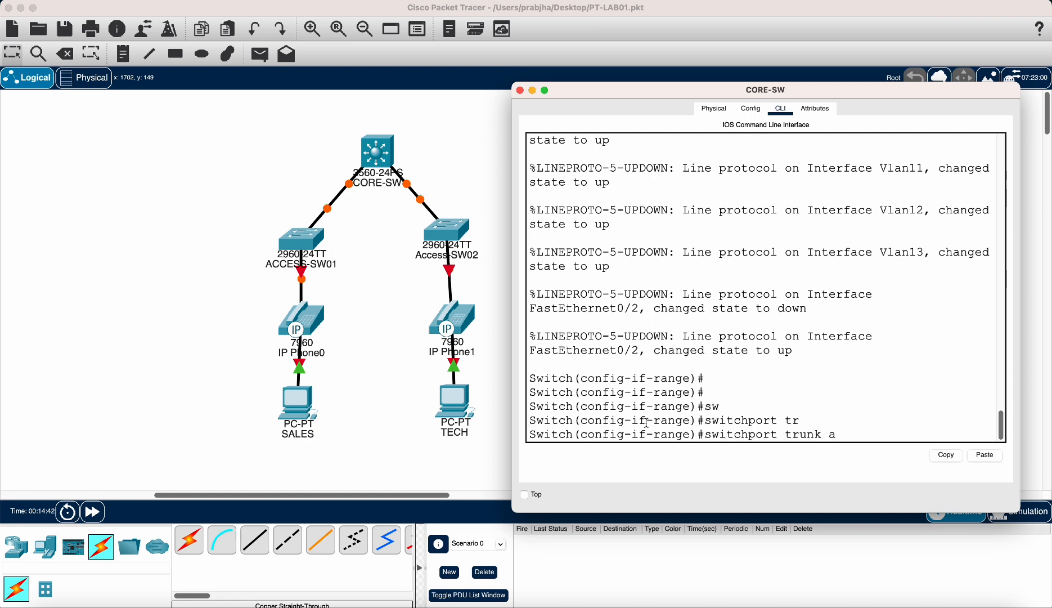
pyautogui.write('na')
pyautogui.press('Tab')
pyautogui.write('vl')
pyautogui.press('Tab')
pyautogui.write('10')
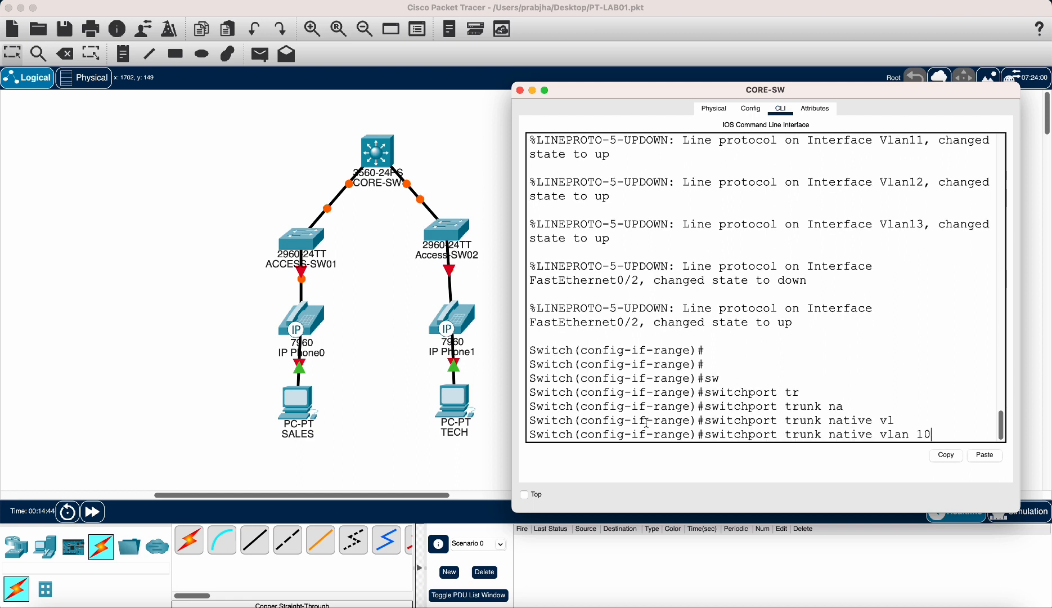
pyautogui.press('Return')
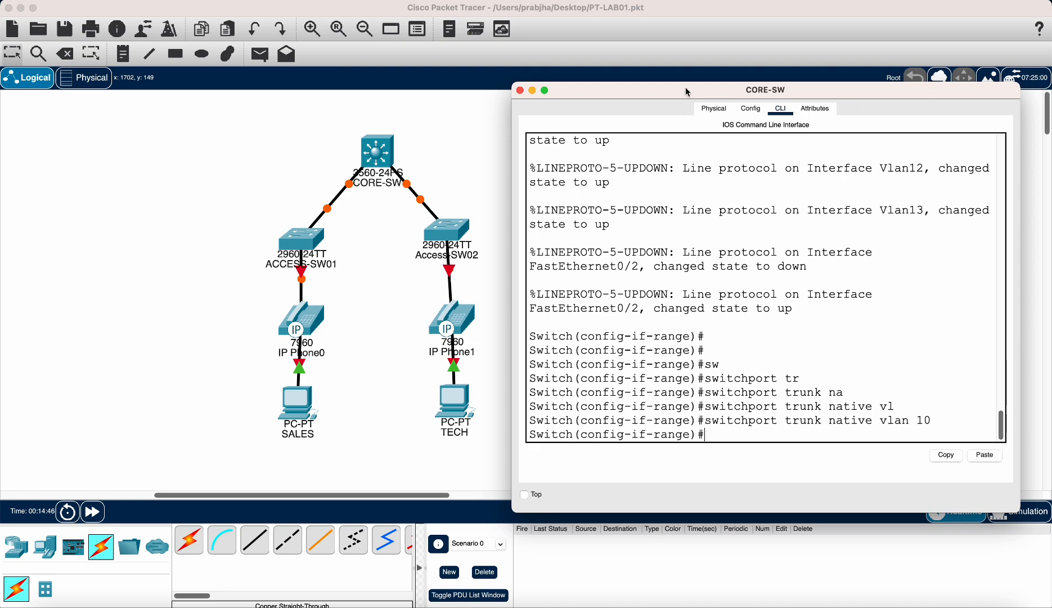
# Step: Leave configuration mode on CORE-SW and display its running configuration
pyautogui.moveTo(685, 88); pyautogui.dragTo(701, 118)
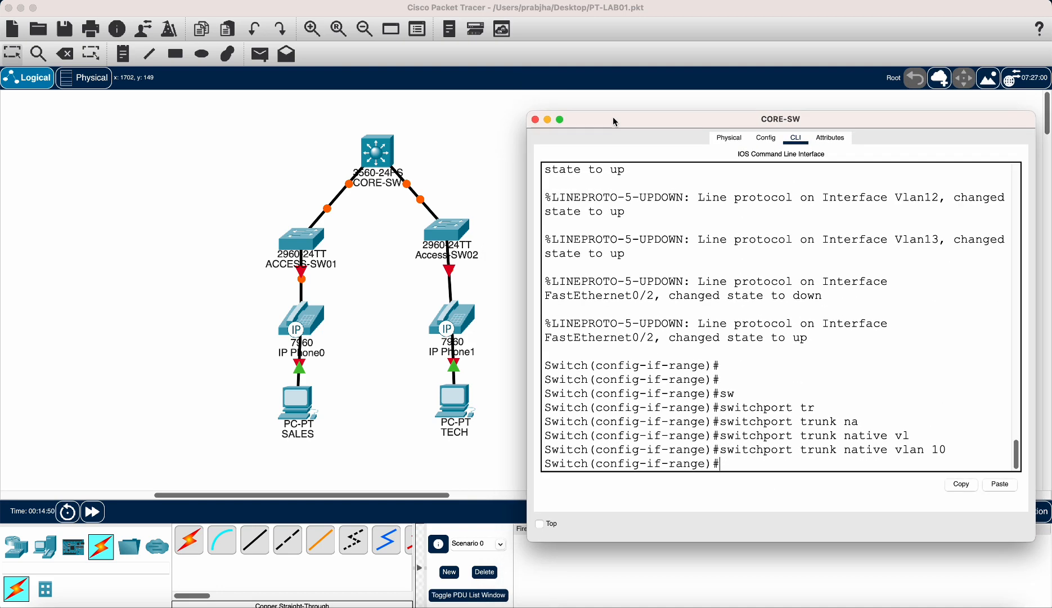
pyautogui.write('ex')
pyautogui.write('nd')
pyautogui.press('Return')
pyautogui.press('Return')
pyautogui.press('Return')
pyautogui.press('Return')
pyautogui.write('show ')
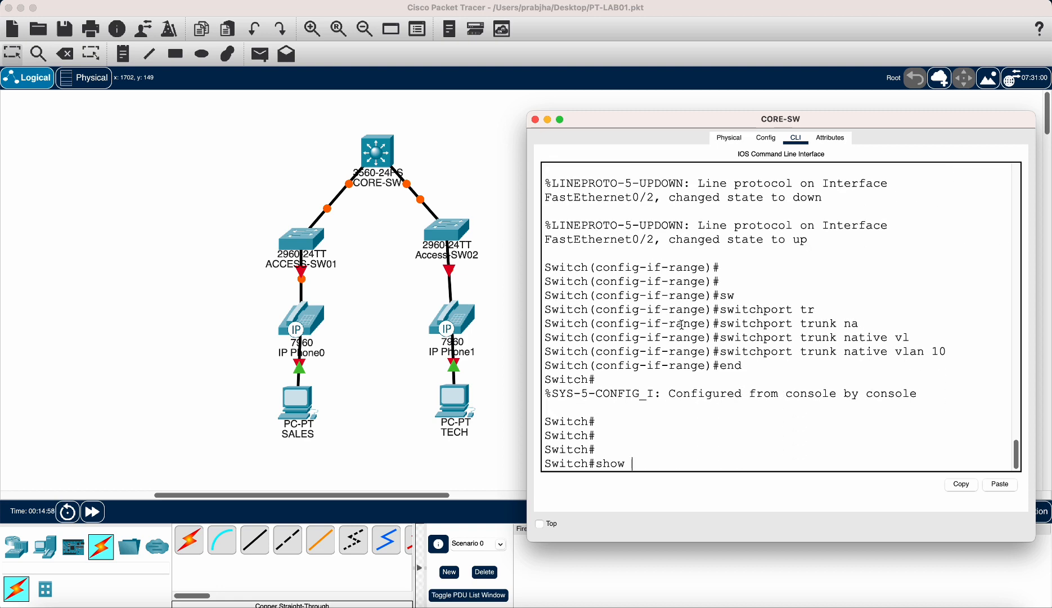
pyautogui.write('run i')
pyautogui.press('BackSpace')
pyautogui.press('Return')
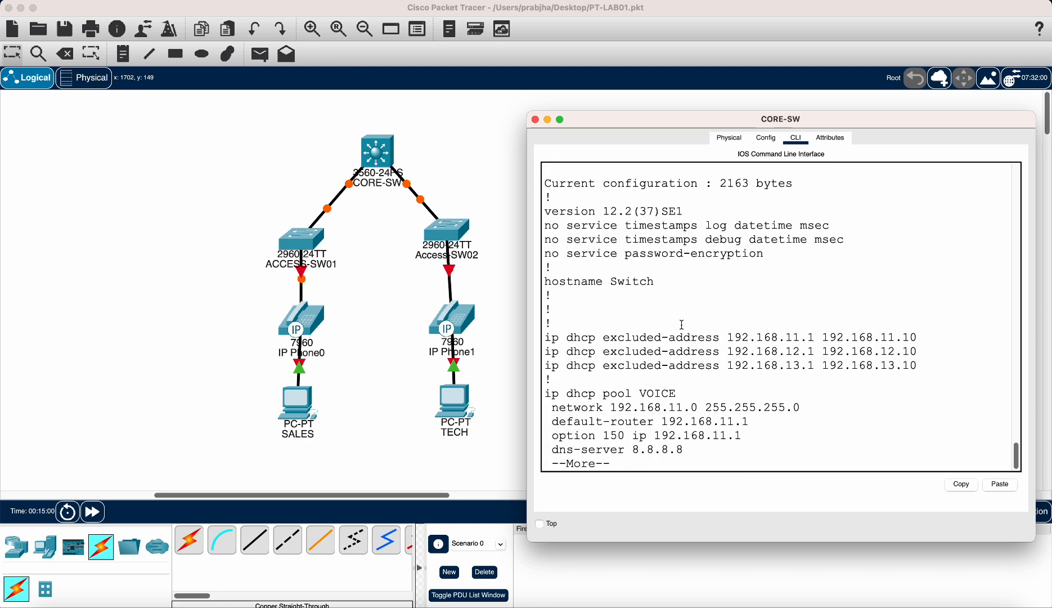
# Step: Page through the running configuration and examine the trunk settings of FastEthernet0/1 and FastEthernet0/2
pyautogui.press('space')
pyautogui.press('space')
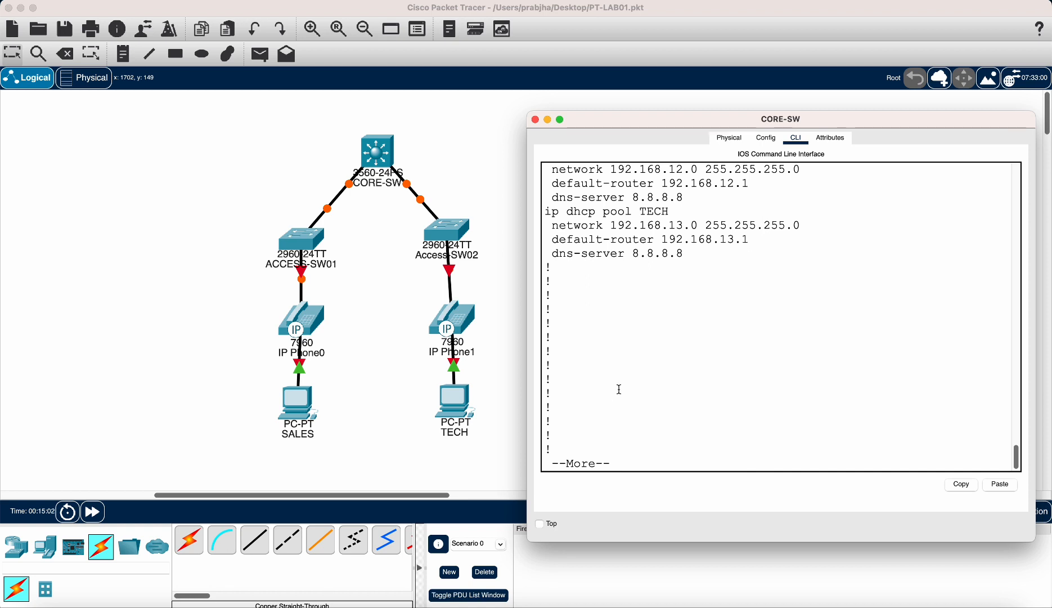
pyautogui.moveTo(713, 324); pyautogui.dragTo(583, 291)
pyautogui.click(708, 379)
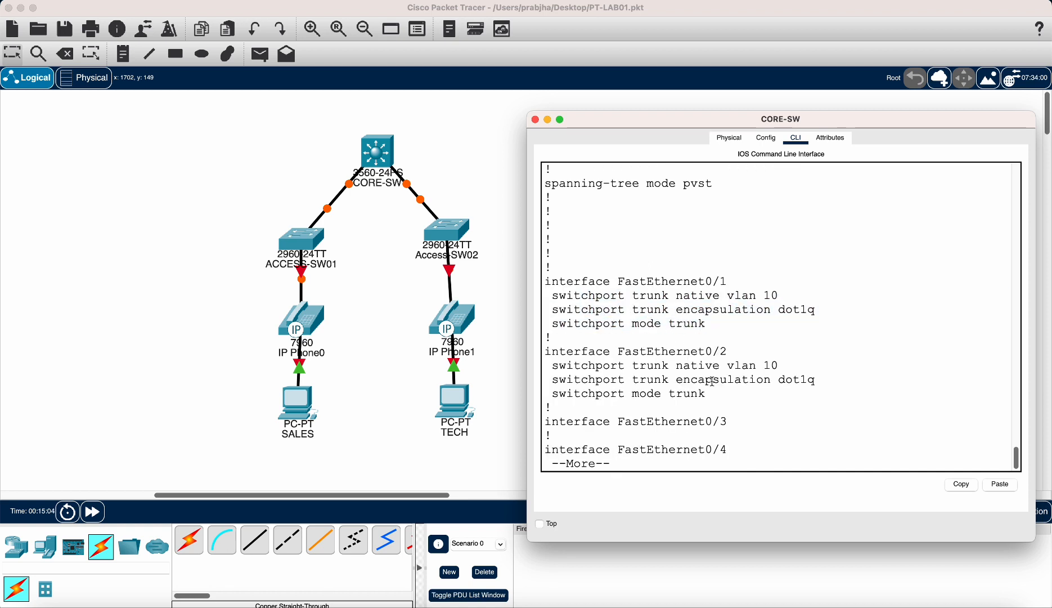
pyautogui.moveTo(721, 395); pyautogui.dragTo(669, 394)
pyautogui.click(669, 394)
pyautogui.moveTo(727, 366); pyautogui.dragTo(786, 361)
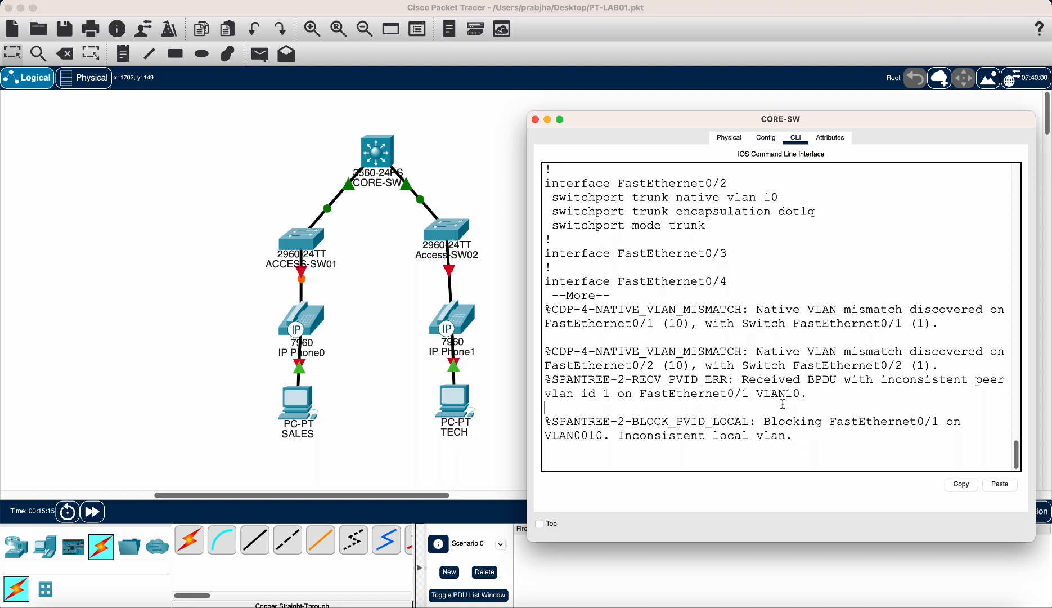
# Step: Return to the CORE-SW prompt, examine the native VLAN messages and close the device window
pyautogui.press('Return')
pyautogui.press('Return')
pyautogui.press('Return')
pyautogui.press('Return')
pyautogui.press('Return')
pyautogui.press('Return')
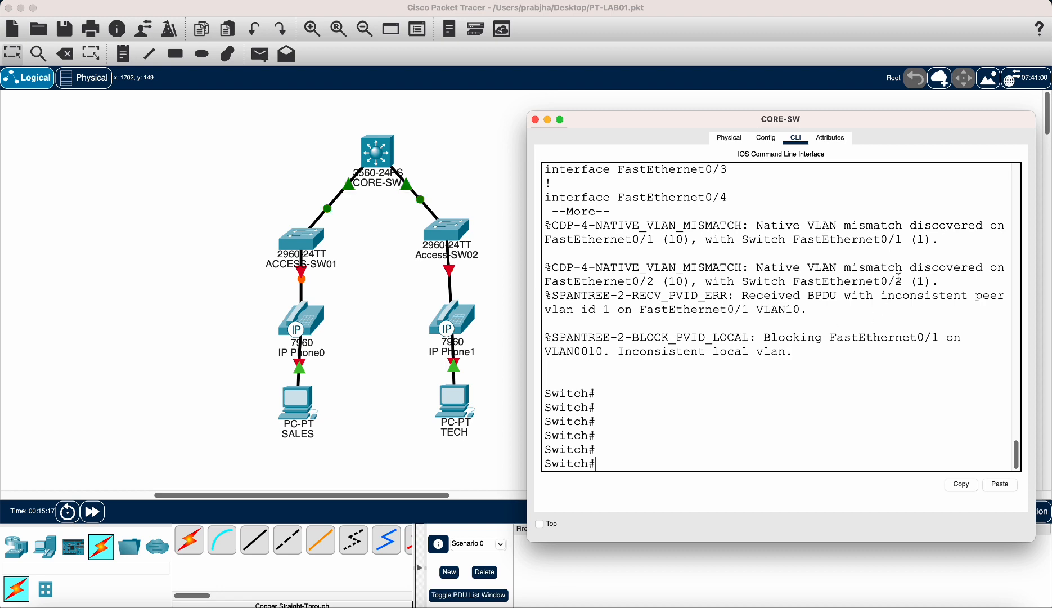
pyautogui.moveTo(763, 267); pyautogui.dragTo(893, 265)
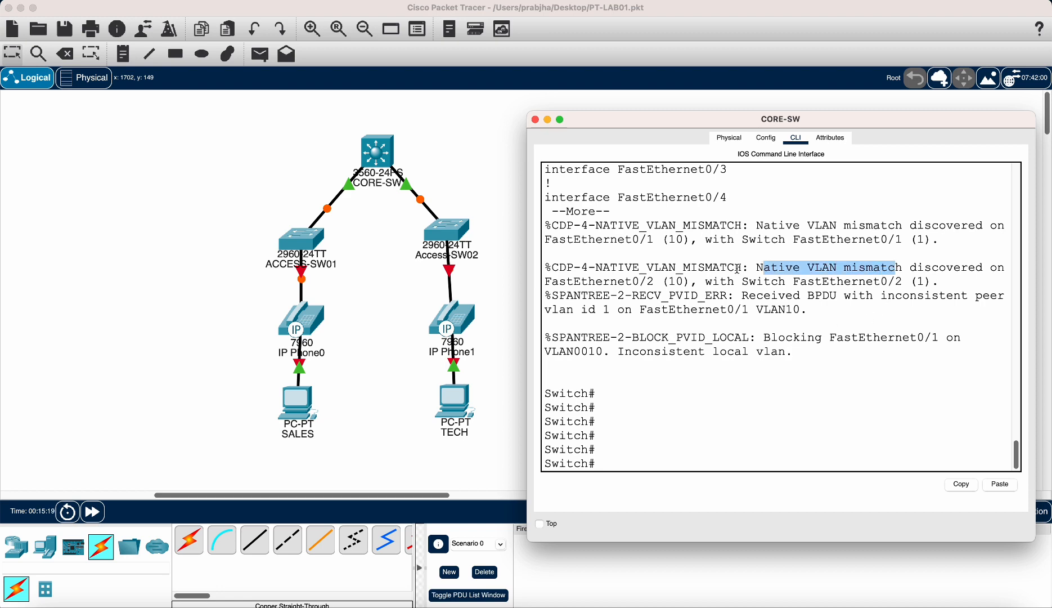
pyautogui.click(535, 120)
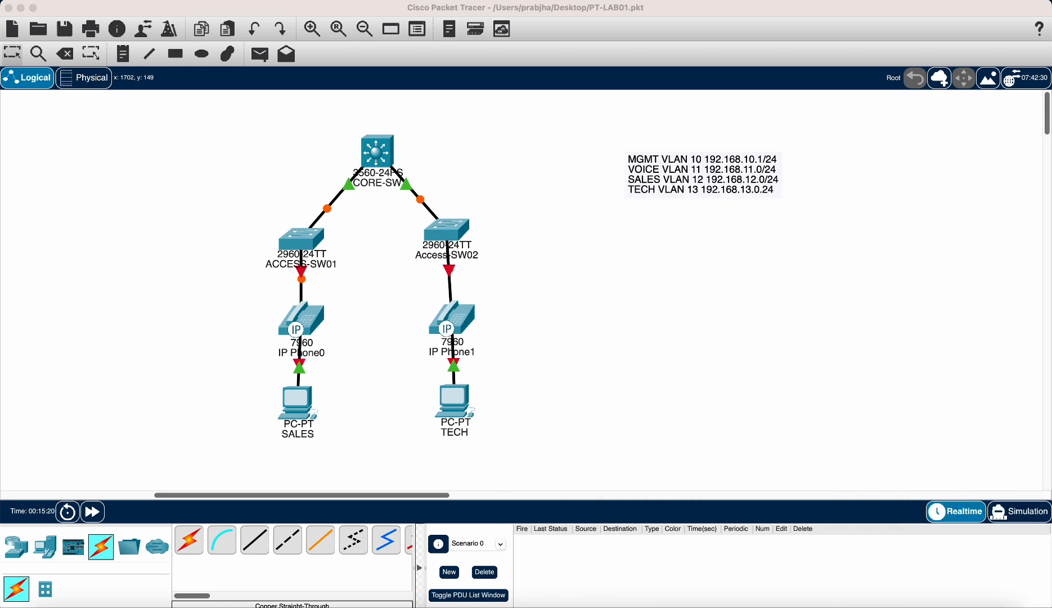
# Step: Open the ACCESS-SW01 command line and bring up its user prompt
pyautogui.click(308, 239)
pyautogui.moveTo(538, 132); pyautogui.dragTo(686, 155)
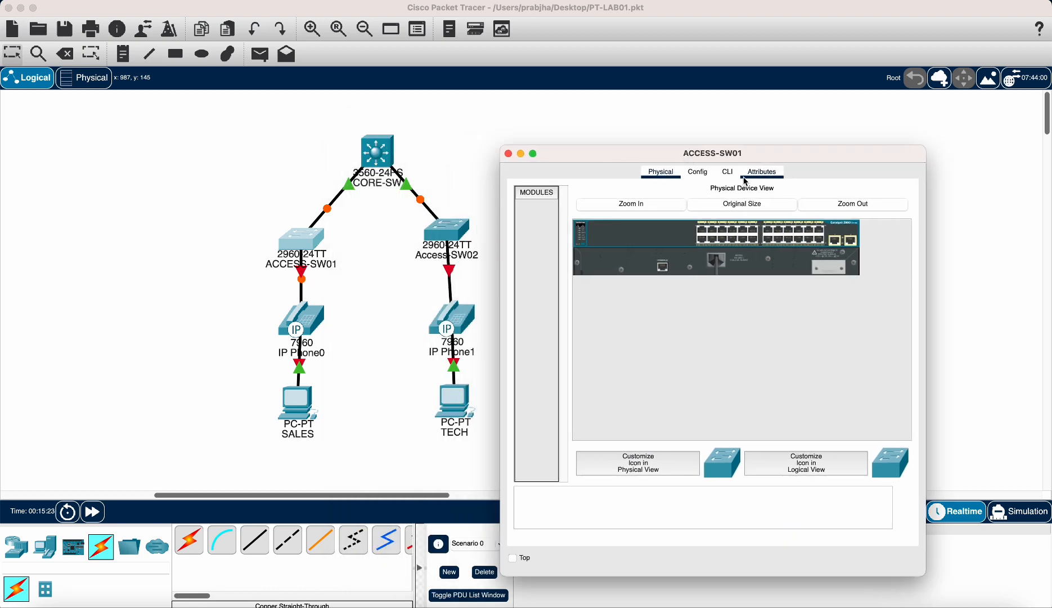
pyautogui.click(728, 172)
pyautogui.press('Return')
pyautogui.press('Return')
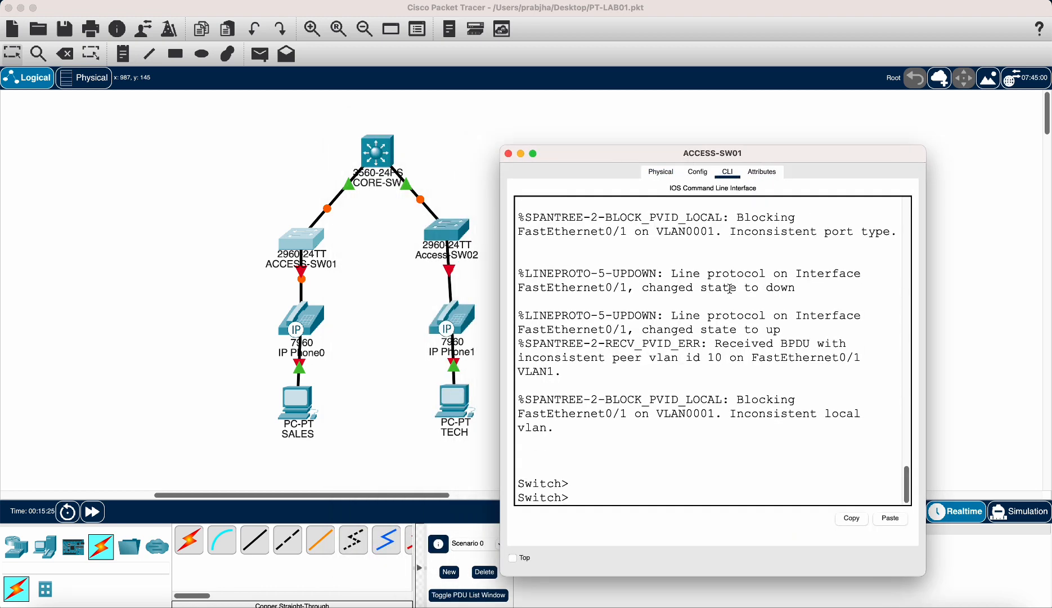
pyautogui.press('Return')
pyautogui.press('Return')
pyautogui.press('Return')
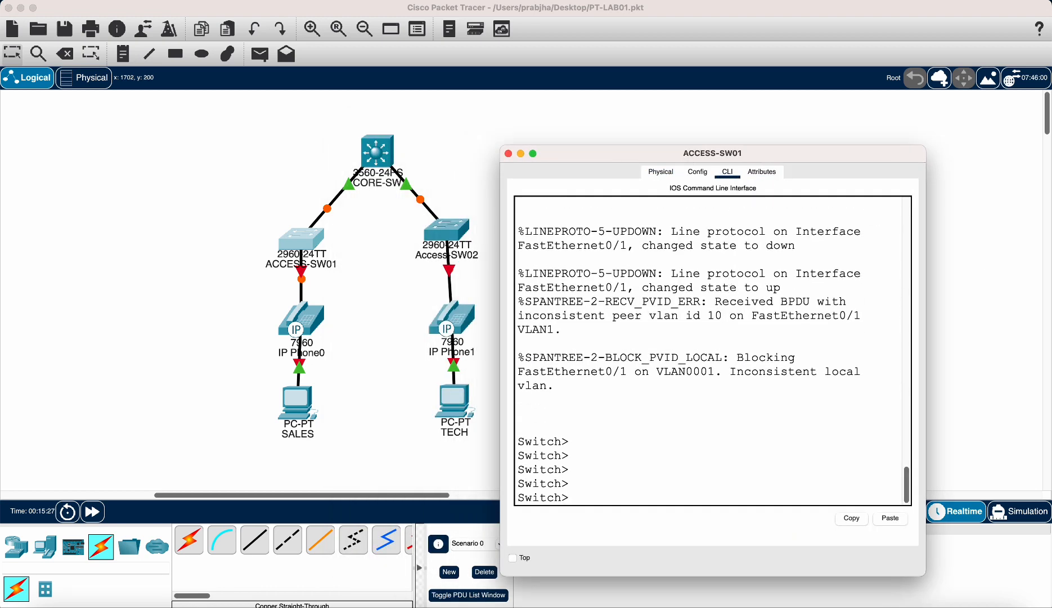
# Step: Return to the CORE-SW command line and set the switch hostname to CORE-SW
pyautogui.press('super+grave')
pyautogui.click(577, 346)
pyautogui.write('conf t')
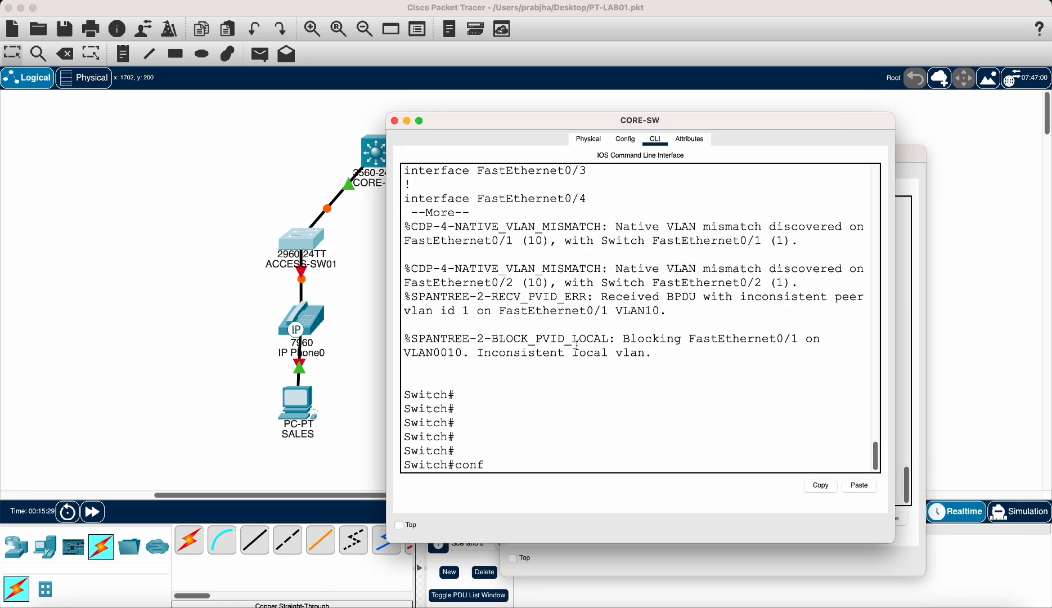
pyautogui.press('Return')
pyautogui.write('hos')
pyautogui.press('Tab')
pyautogui.write('CO')
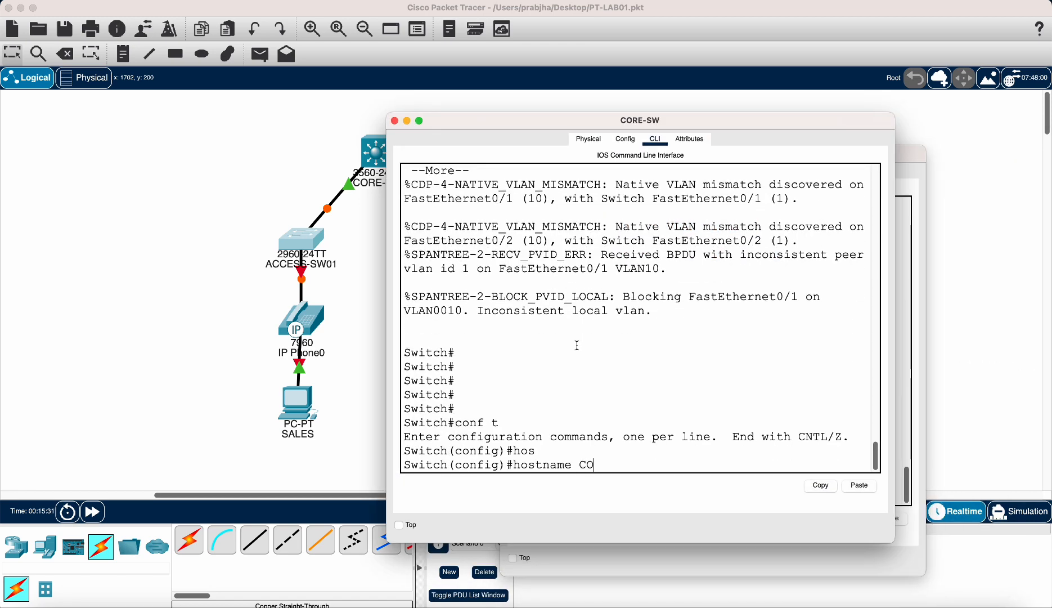
pyautogui.write('RE-SW')
pyautogui.press('Return')
# Step: Save the CORE-SW configuration with wr from privileged mode and return to the ACCESS-SW01 window
pyautogui.write('end')
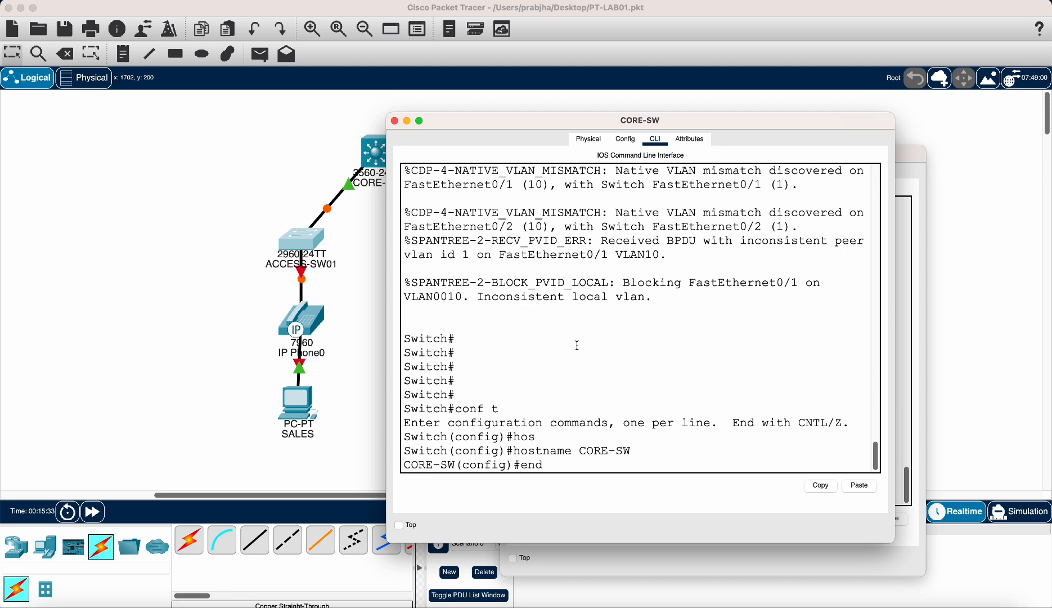
pyautogui.press('Return')
pyautogui.write('wr')
pyautogui.press('Return')
pyautogui.moveTo(456, 121); pyautogui.dragTo(1051, 179)
pyautogui.click(589, 205)
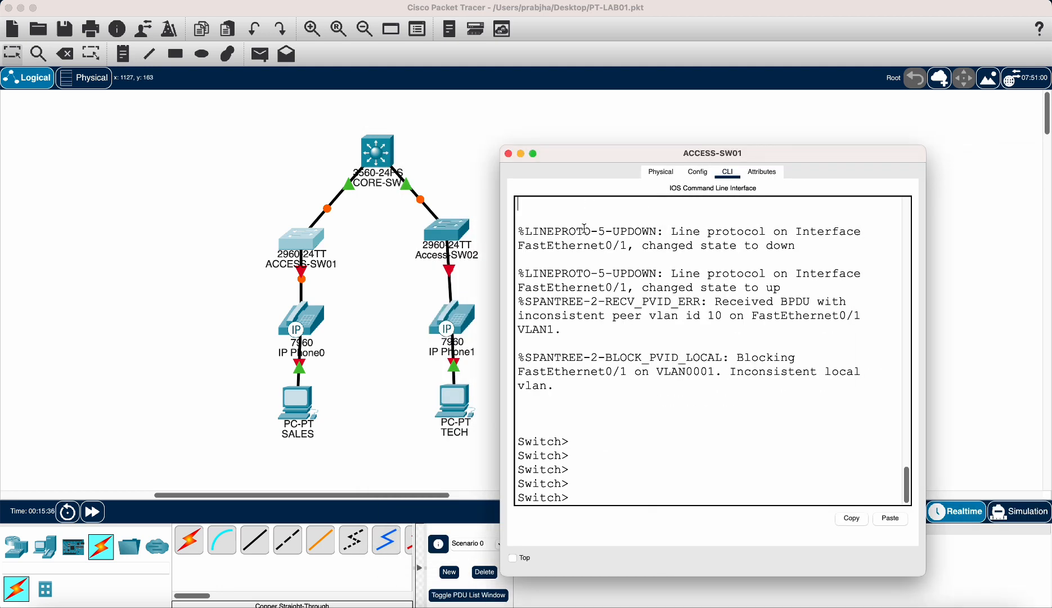
# Step: Enter global configuration mode on ACCESS-SW01 and begin the hostname command
pyautogui.press('super+s')
pyautogui.click(710, 386)
pyautogui.write('en')
pyautogui.press('Return')
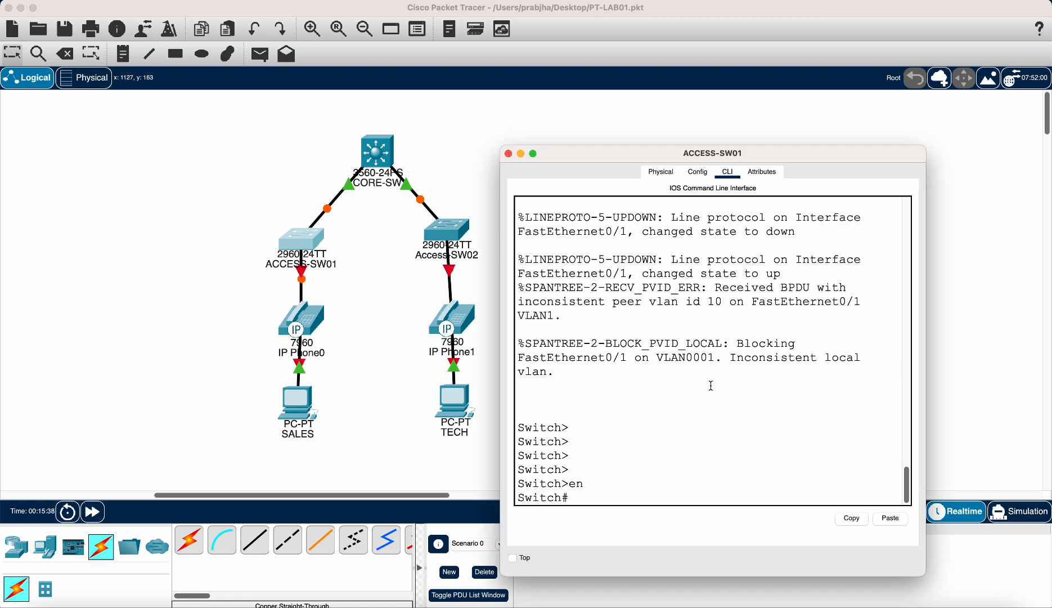
pyautogui.write('conf t')
pyautogui.press('Return')
pyautogui.write('host')
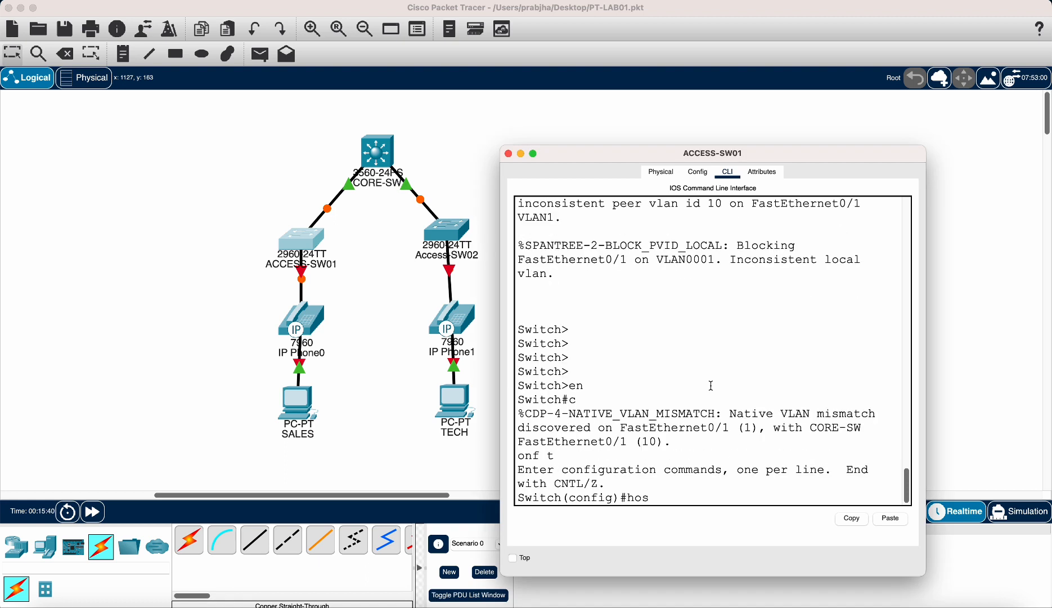
# Step: Set the switch's hostname to ACCESS-SW01
pyautogui.press('Tab')
pyautogui.write('SW0')
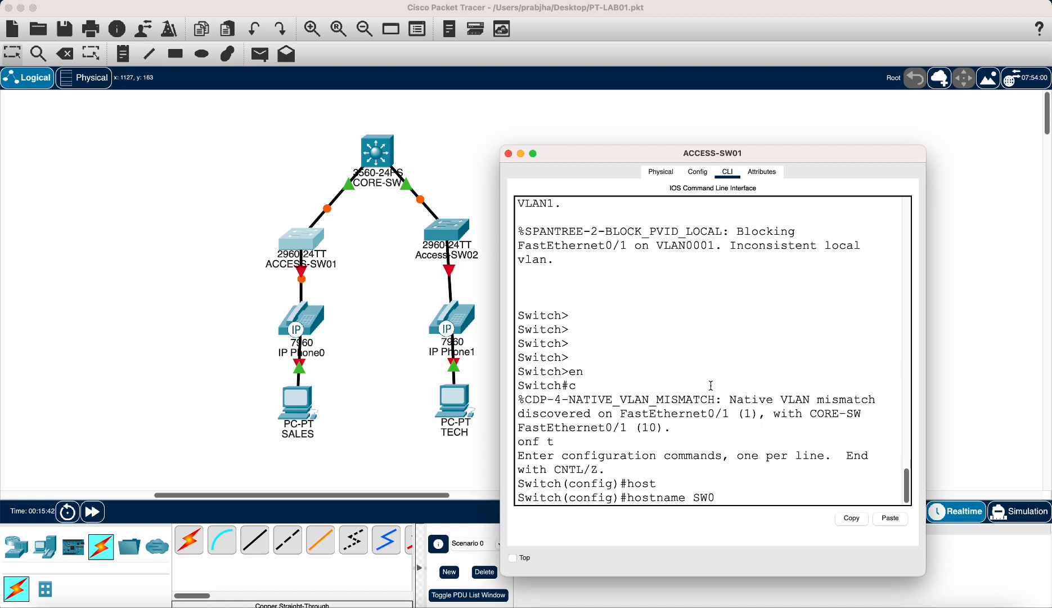
pyautogui.press('BackSpace')
pyautogui.press('BackSpace')
pyautogui.press('BackSpace')
pyautogui.write('ACCESS-SW01')
pyautogui.press('Return')
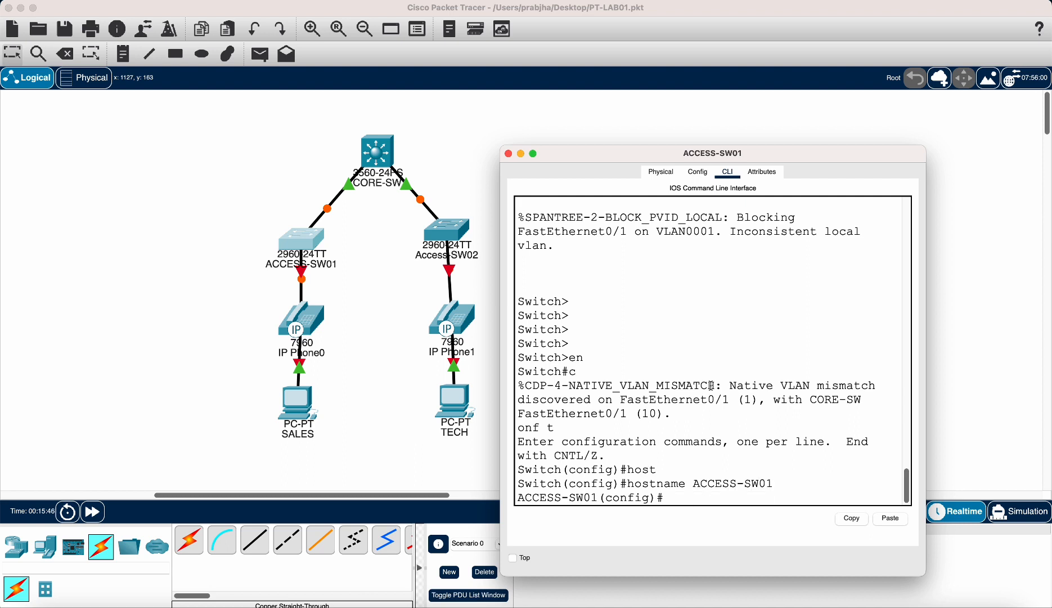
# Step: Create VLAN 10 on ACCESS-SW01 and name it MGMT
pyautogui.write('vlan 10')
pyautogui.press('Return')
pyautogui.write('name')
pyautogui.press('Tab')
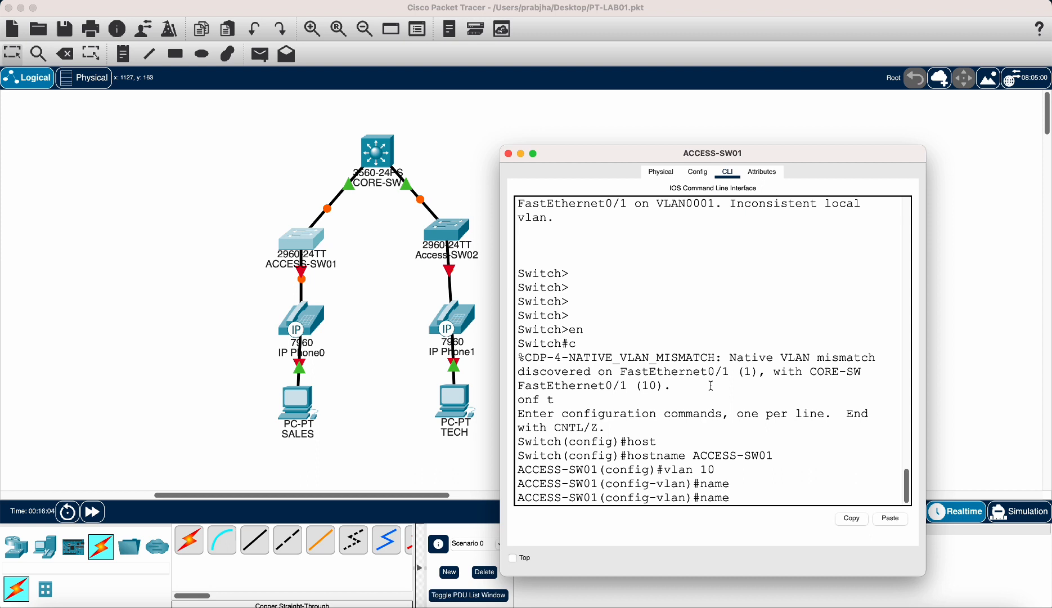
pyautogui.write('MGMT')
pyautogui.press('Return')
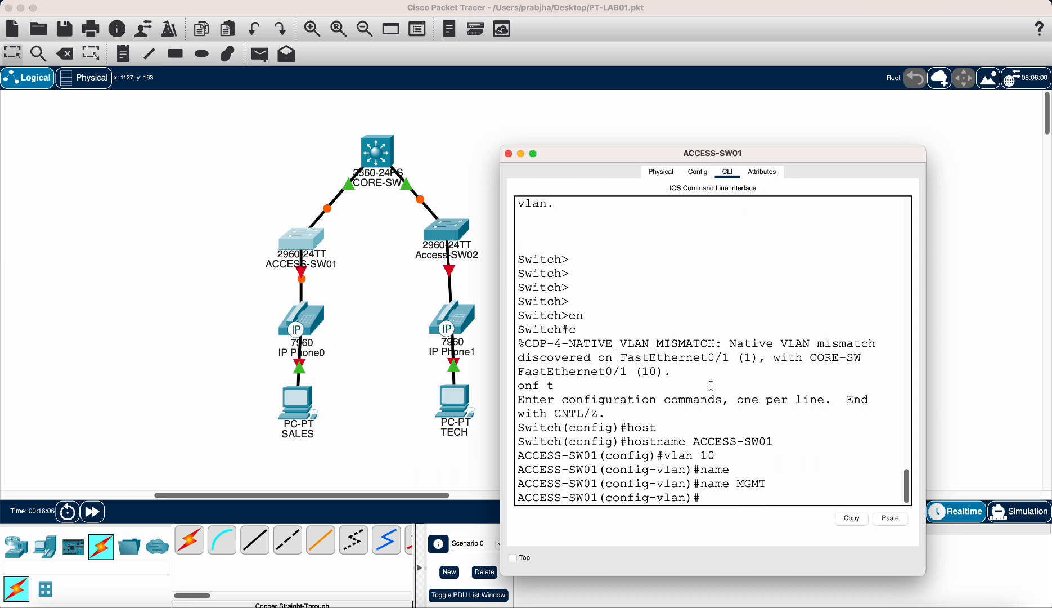
# Step: Create VLAN 11 on ACCESS-SW01 and name it VOICE
pyautogui.write('vlan')
pyautogui.write(' 11')
pyautogui.press('Return')
pyautogui.write('name')
pyautogui.press('Tab')
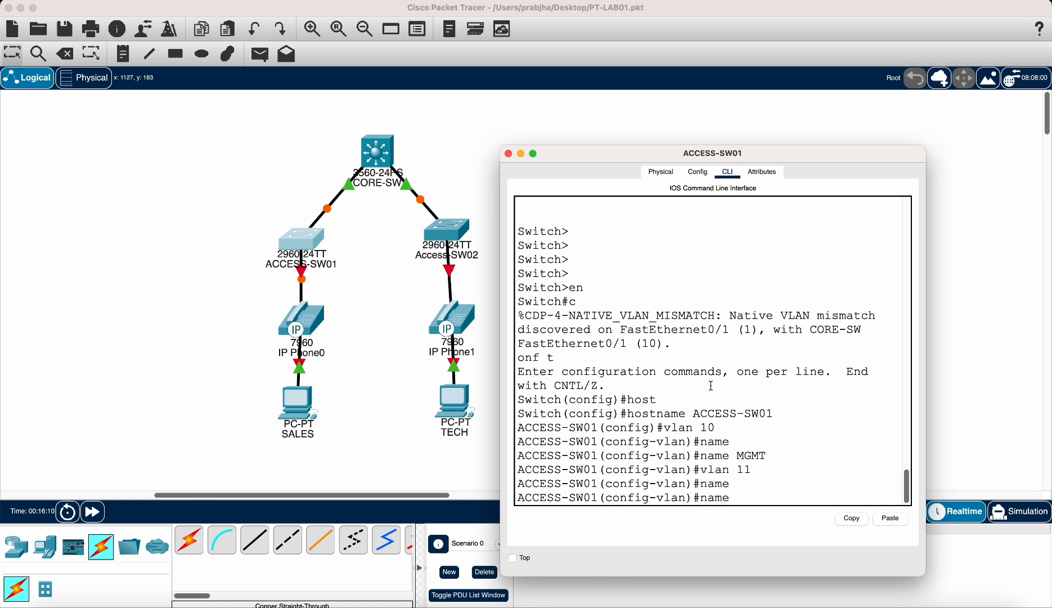
pyautogui.write('VOICE')
pyautogui.press('Return')
# Step: Create VLAN 12 and name it SALES, moving the switch window clear of the VLAN plan note
pyautogui.write('vlan)#vla')
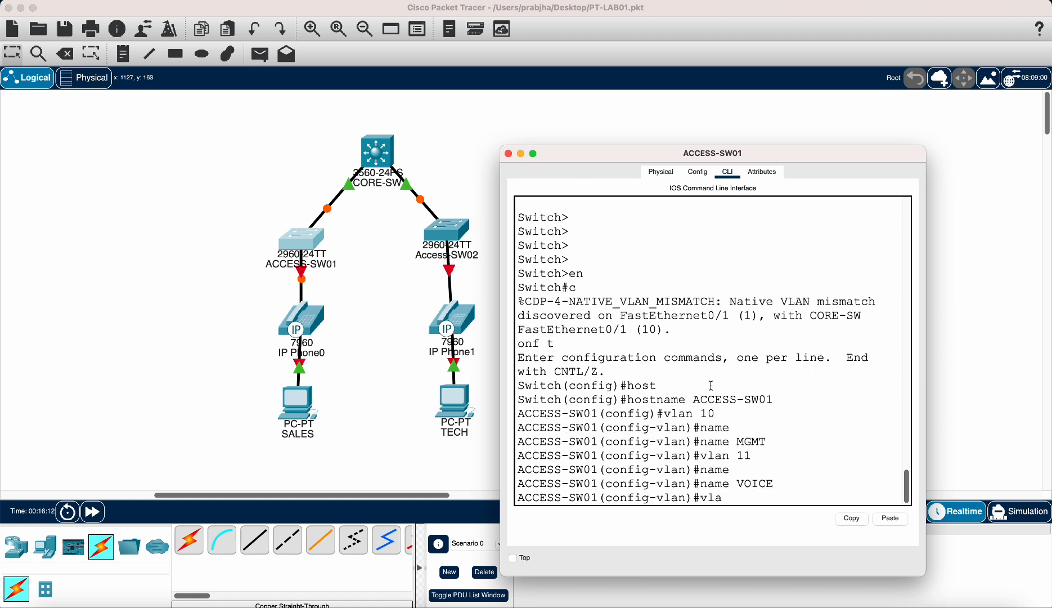
pyautogui.write('n 12')
pyautogui.press('Return')
pyautogui.write('name')
pyautogui.press('Tab')
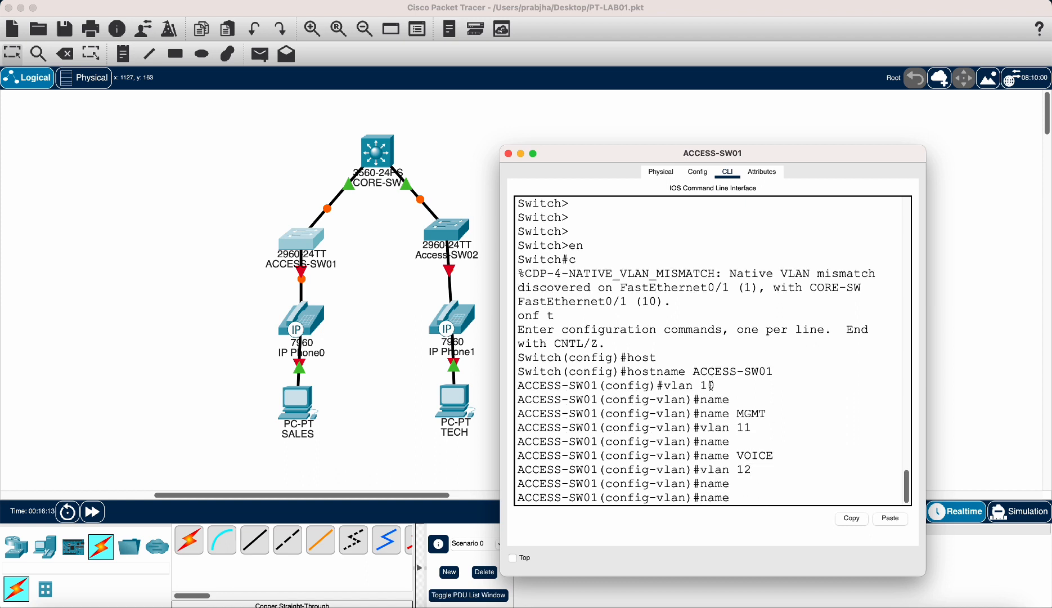
pyautogui.moveTo(655, 160); pyautogui.dragTo(668, 218)
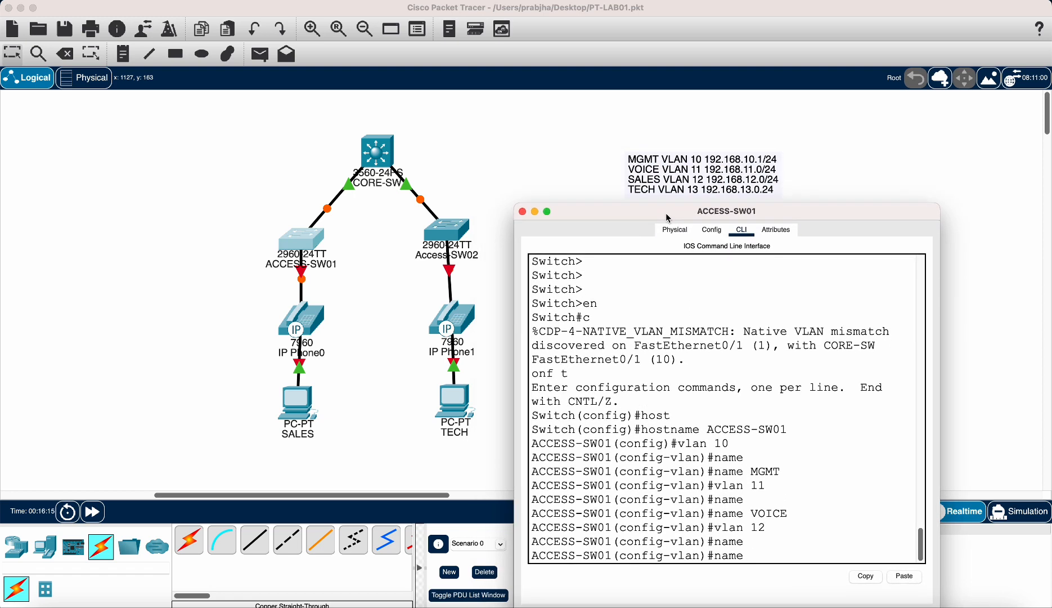
pyautogui.write('SALES')
pyautogui.press('Return')
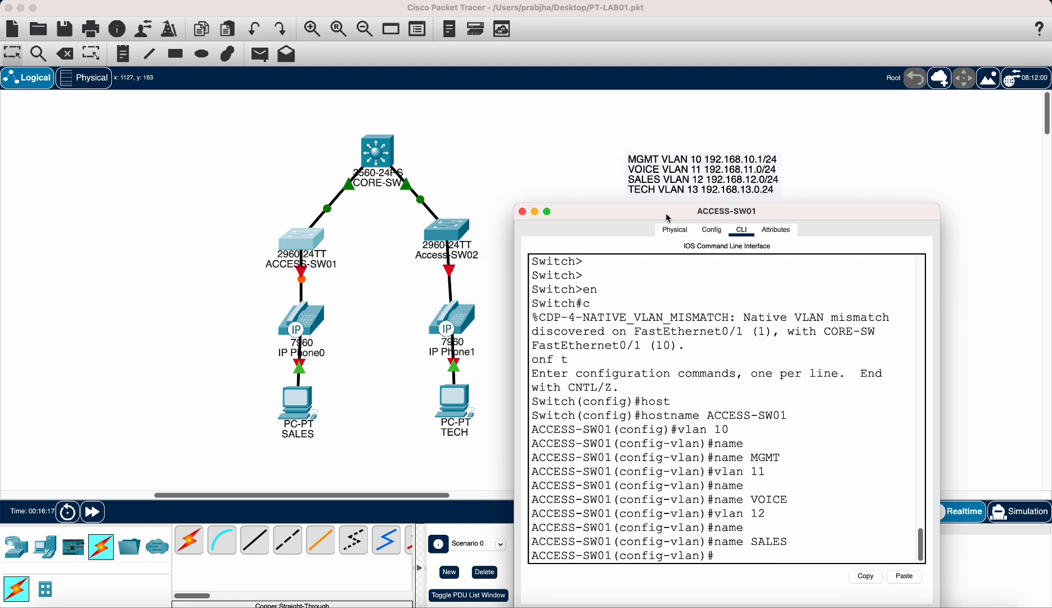
# Step: Create VLAN 13 named TECH, and return to privileged mode
pyautogui.write('vlan 13')
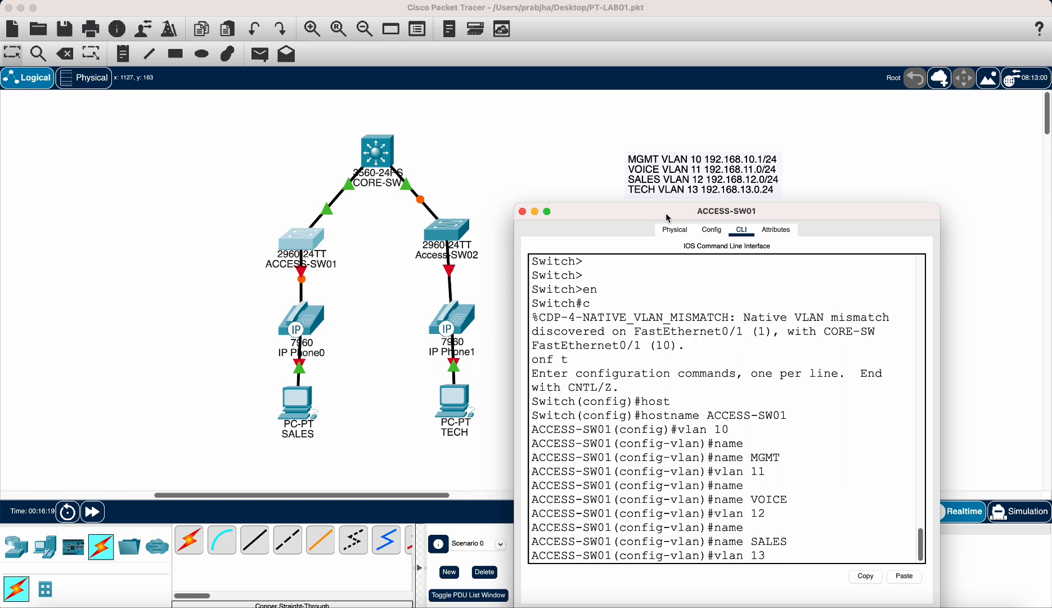
pyautogui.press('Return')
pyautogui.write('name')
pyautogui.press('Tab')
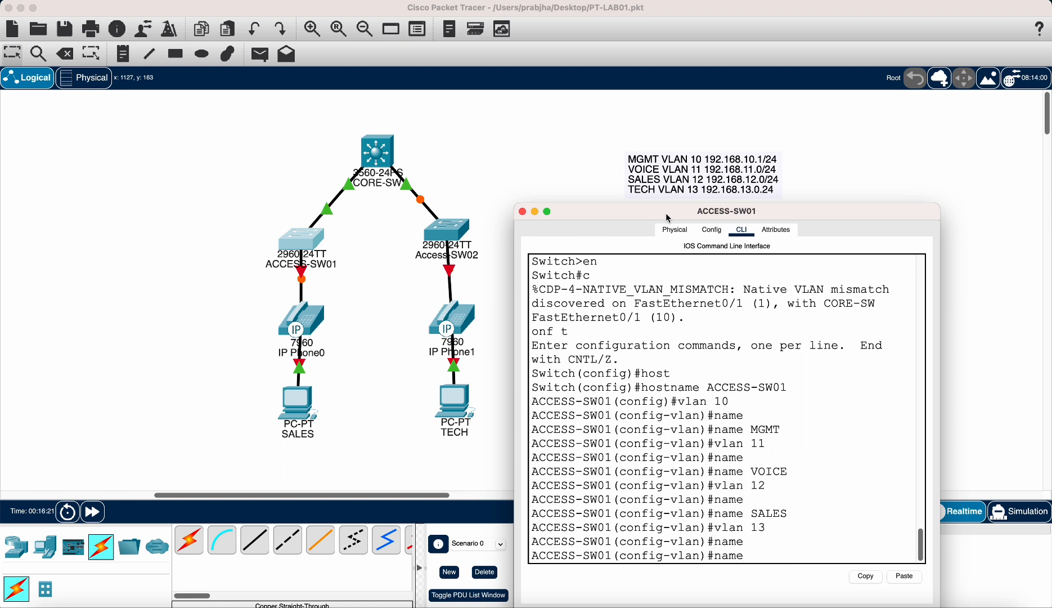
pyautogui.write('TECH')
pyautogui.press('Return')
pyautogui.press('Return')
pyautogui.write('end')
pyautogui.press('Return')
pyautogui.press('Return')
pyautogui.press('Return')
# Step: Enter global configuration mode and create the VLAN 10 interface on ACCESS-SW01
pyautogui.write('conf t')
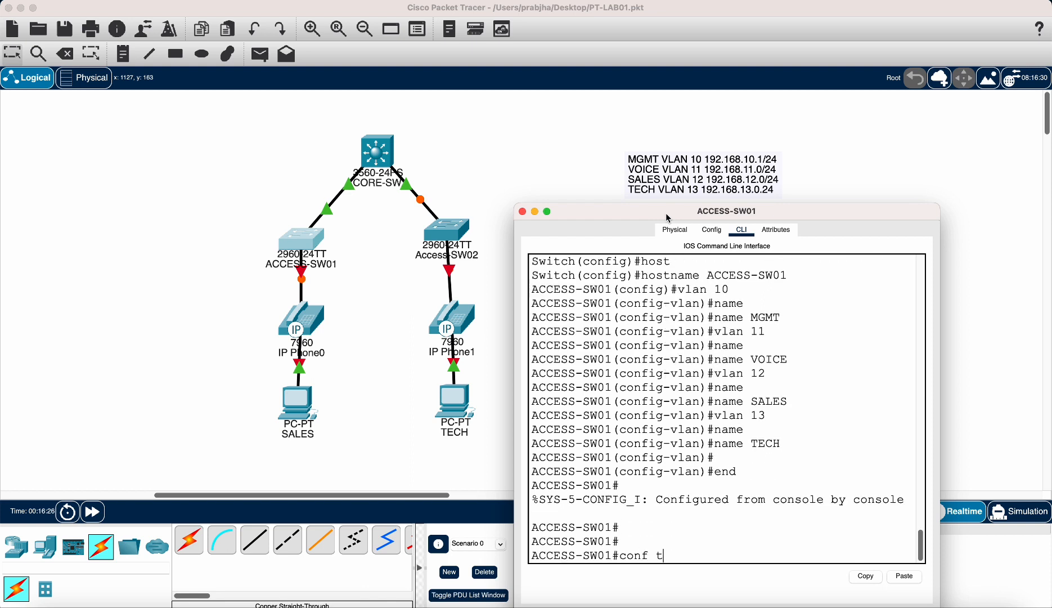
pyautogui.press('Return')
pyautogui.write('in')
pyautogui.press('Tab')
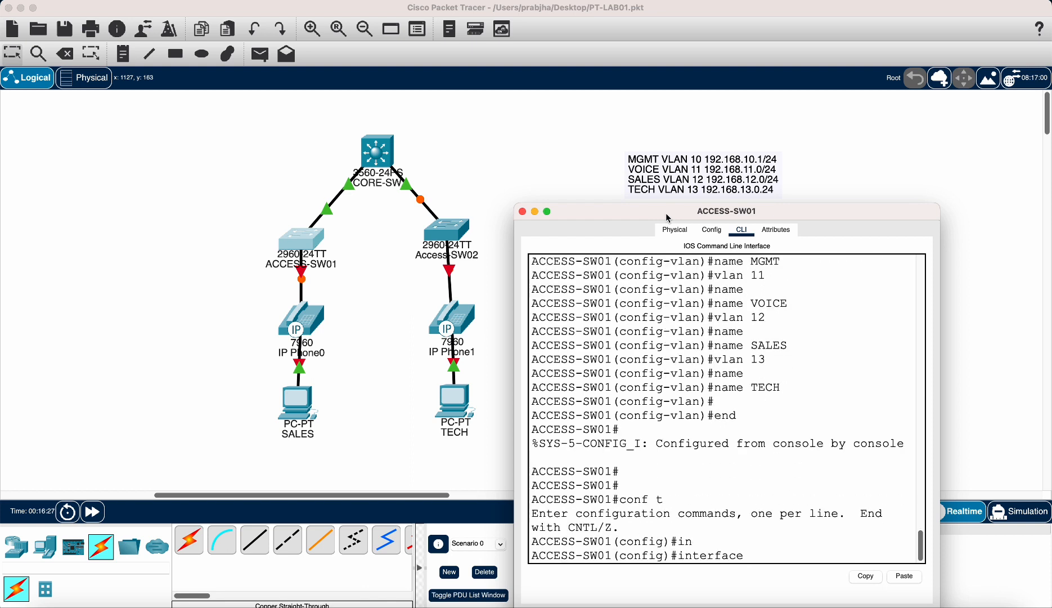
pyautogui.write('10')
pyautogui.press('BackSpace')
pyautogui.press('BackSpace')
pyautogui.write('vl')
pyautogui.press('Tab')
pyautogui.write('10')
pyautogui.press('Return')
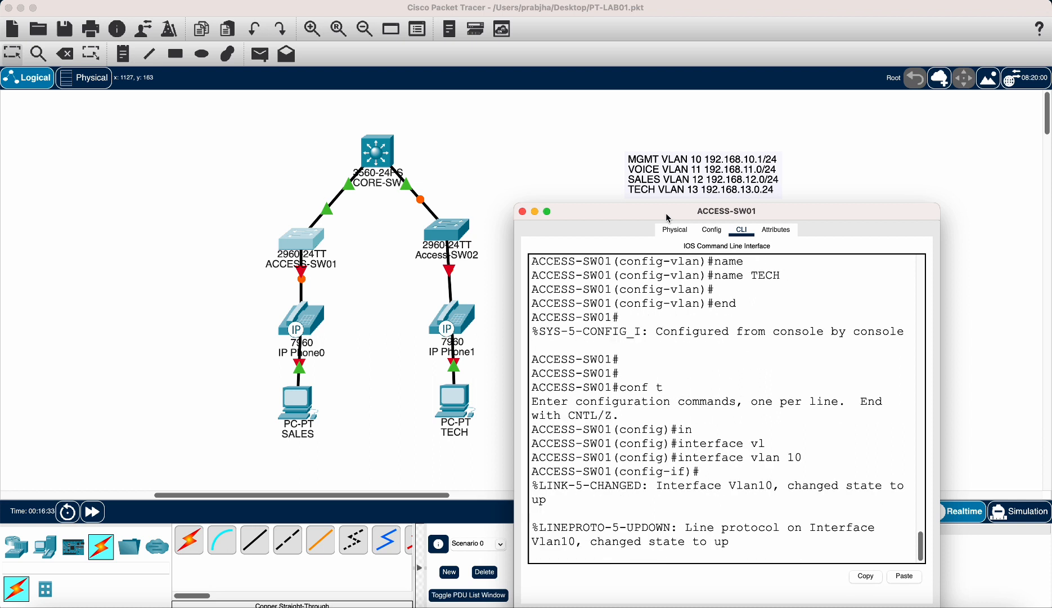
pyautogui.press('Return')
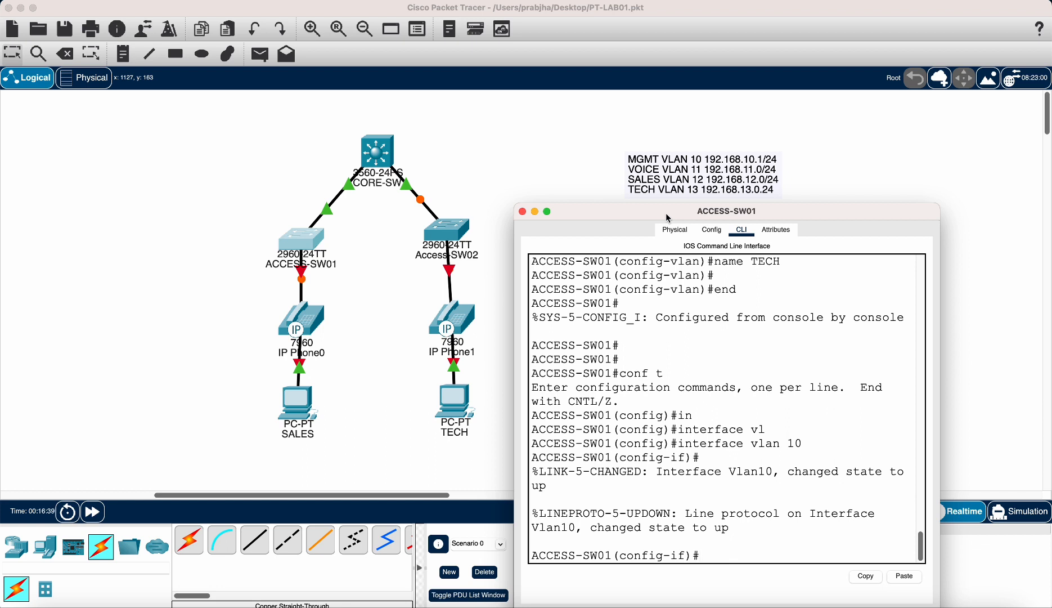
pyautogui.press('Return')
pyautogui.press('Return')
pyautogui.press('Return')
pyautogui.press('Return')
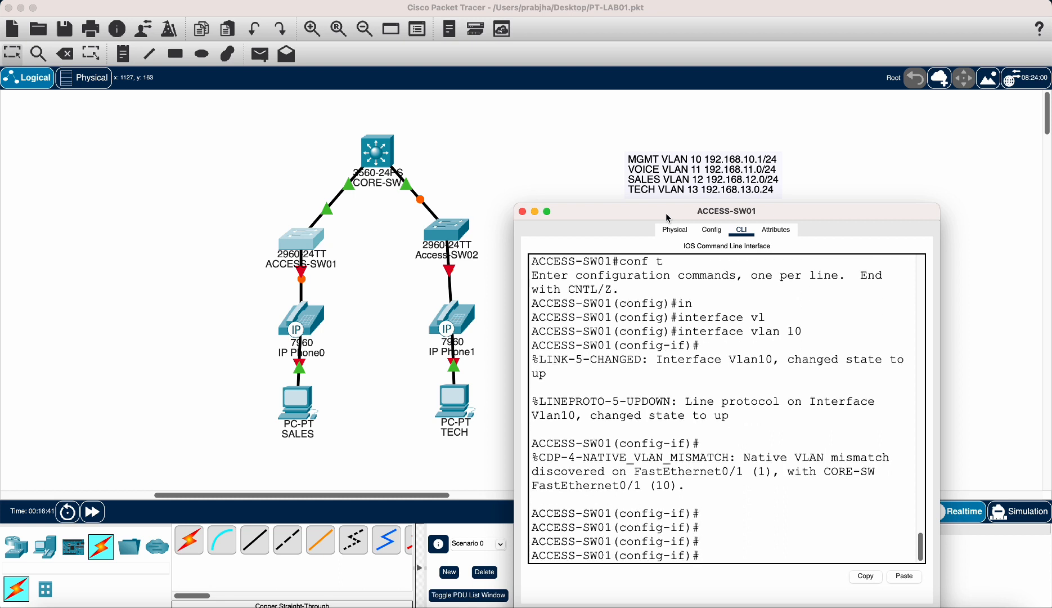
# Step: Assign IP address 192.168.10.2 with mask 255.255.255.0 to the VLAN 10 interface and leave configuration mode
pyautogui.write('ip add')
pyautogui.press('Tab')
pyautogui.write('192.')
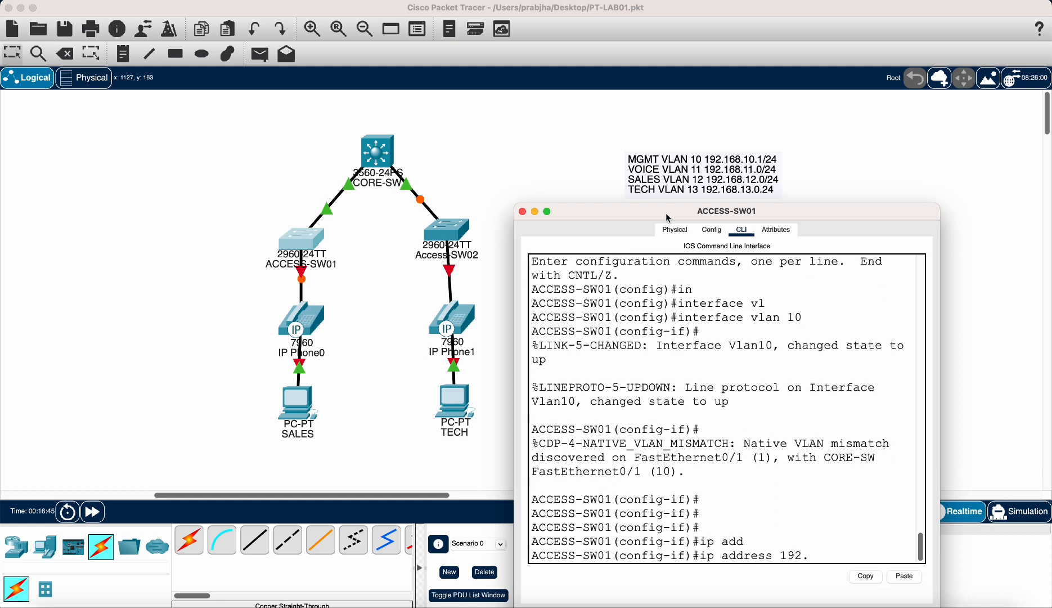
pyautogui.write('168.10.2 255.255.255.0')
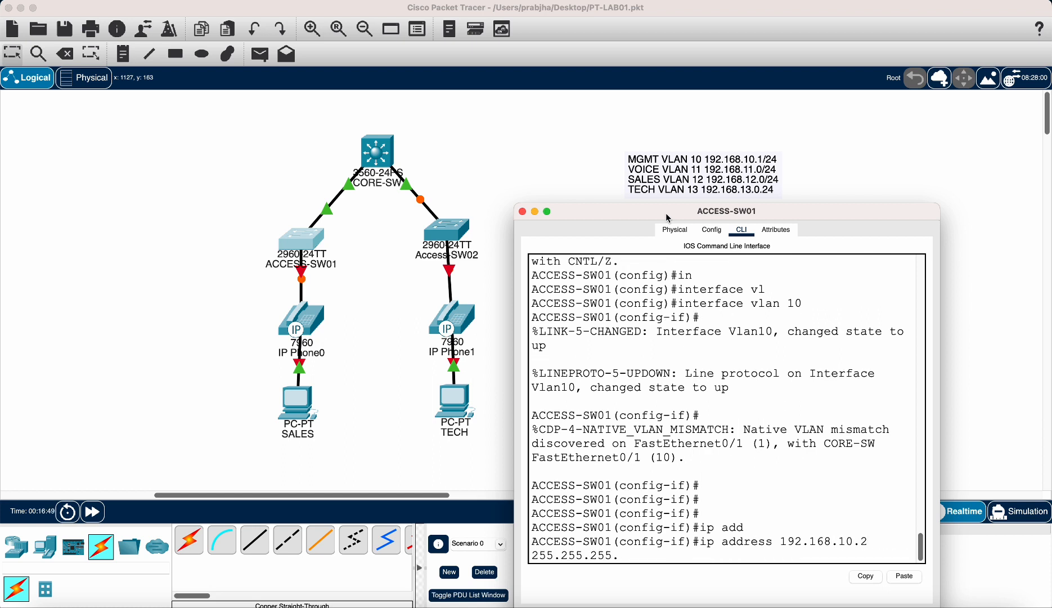
pyautogui.press('Return')
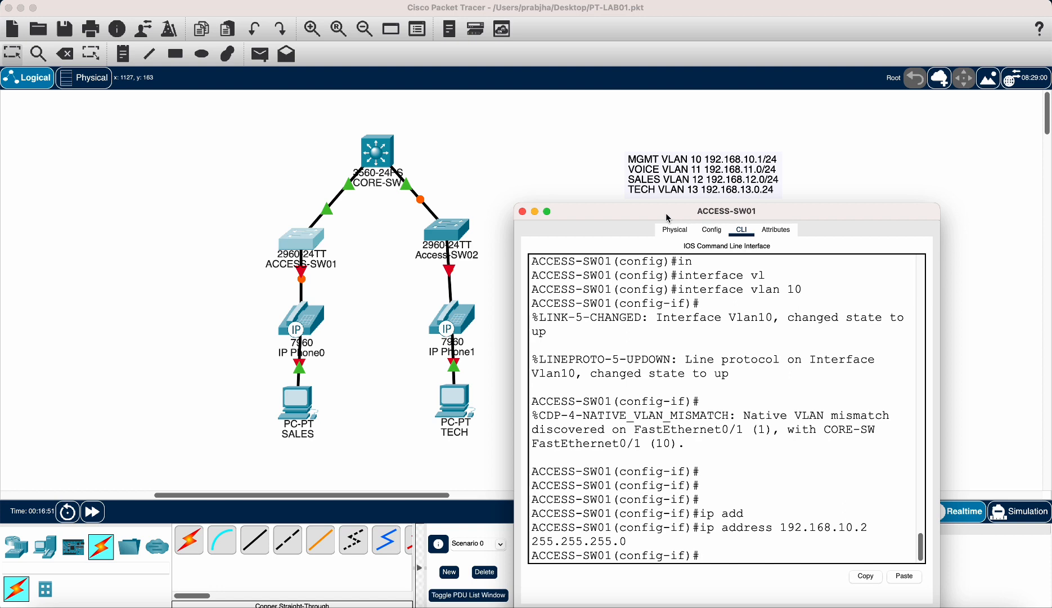
pyautogui.write('end')
pyautogui.press('Return')
# Step: Show the CDP neighbors of ACCESS-SW01 and check which local port is the uplink to the core switch
pyautogui.write('show')
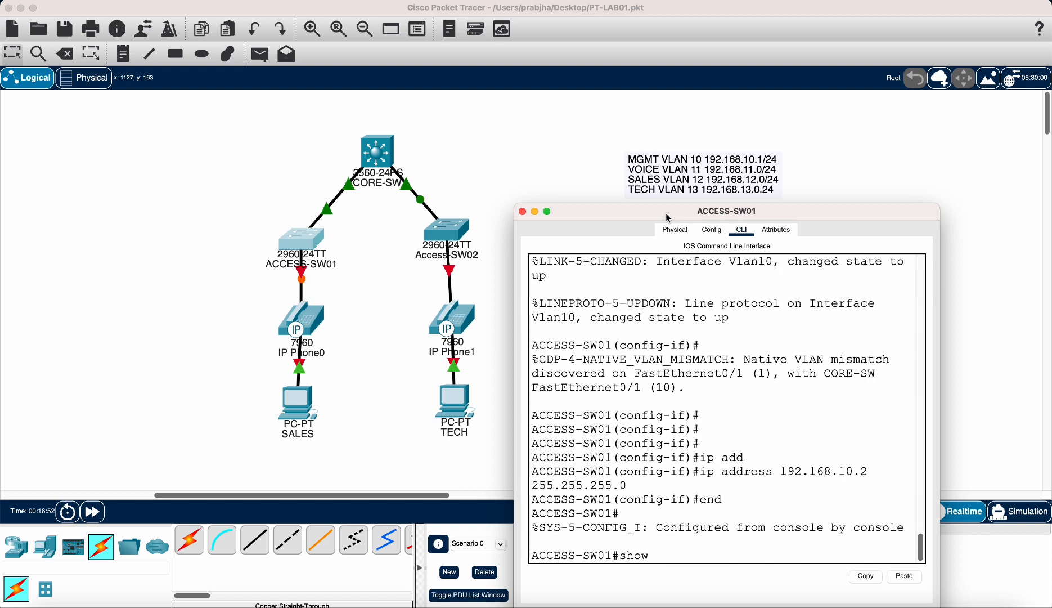
pyautogui.write(' cdp ne')
pyautogui.press('Tab')
pyautogui.press('Return')
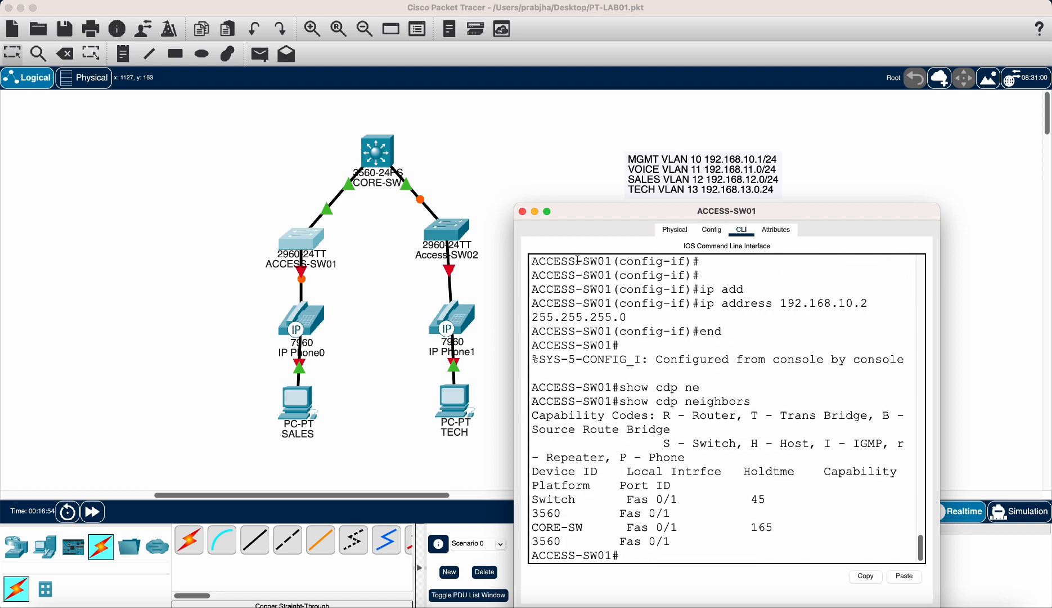
pyautogui.moveTo(620, 500); pyautogui.dragTo(687, 501)
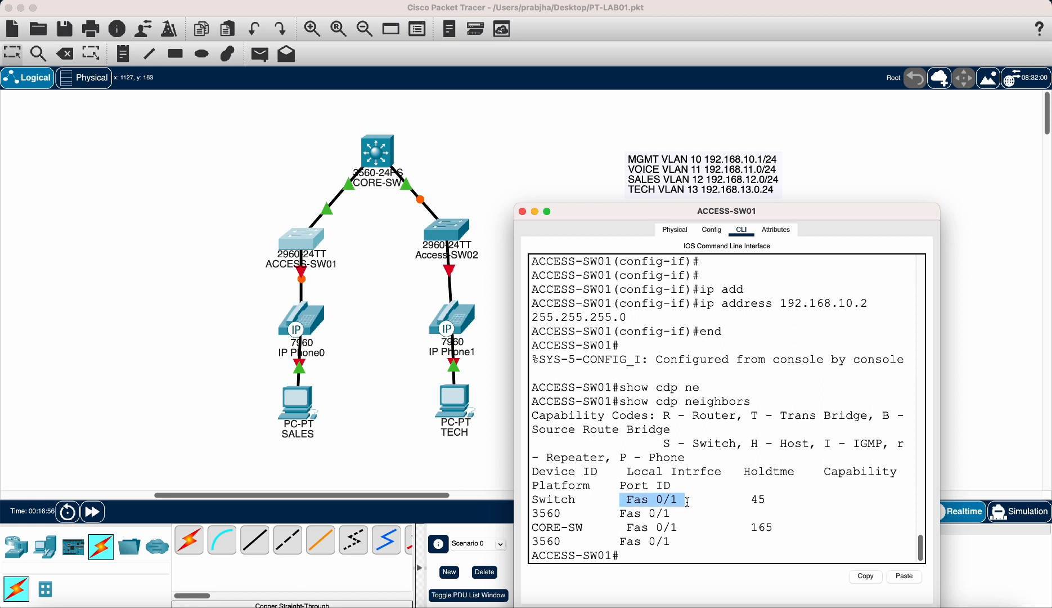
pyautogui.click(657, 522)
# Step: Configure interface fastEthernet 0/1 on ACCESS-SW01 as a switchport in trunk mode
pyautogui.write('conf')
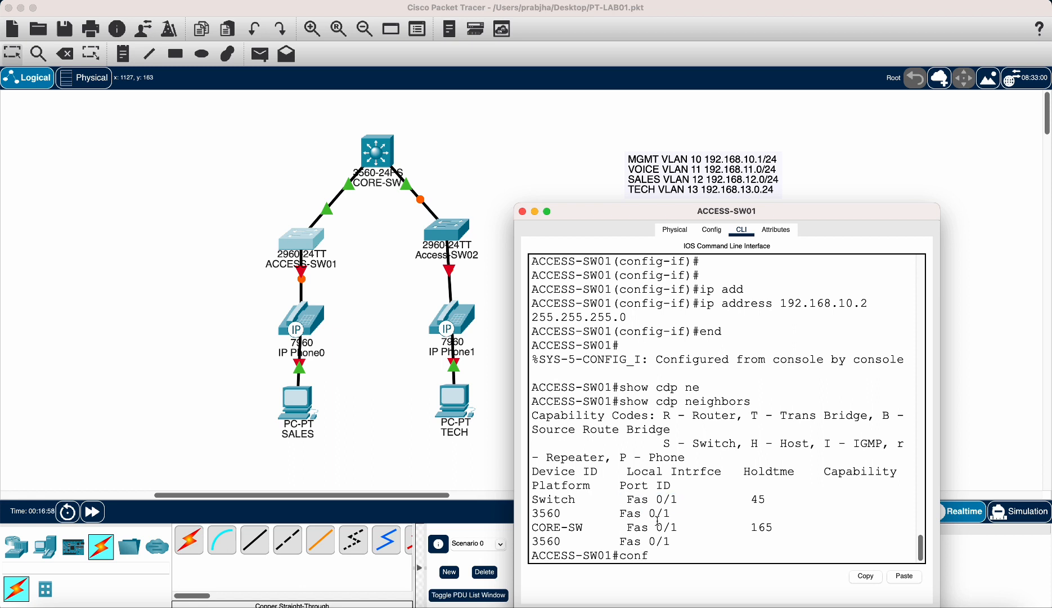
pyautogui.write(' t')
pyautogui.press('Return')
pyautogui.write('in')
pyautogui.press('Tab')
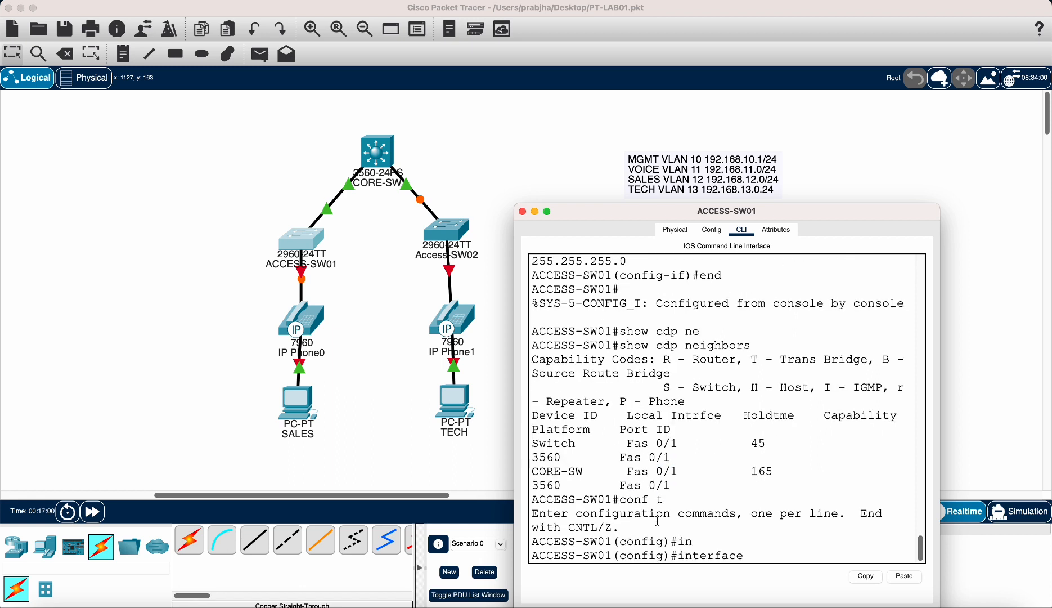
pyautogui.write('fa')
pyautogui.press('Tab')
pyautogui.write('0/1')
pyautogui.press('Return')
pyautogui.write('sw')
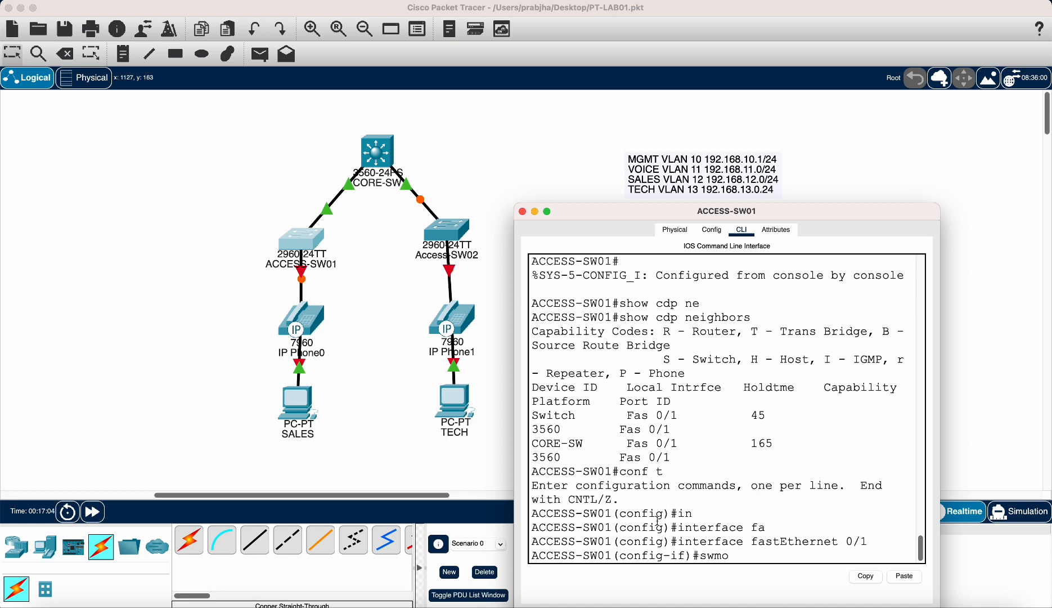
pyautogui.press('Tab')
pyautogui.write('mod')
pyautogui.press('Tab')
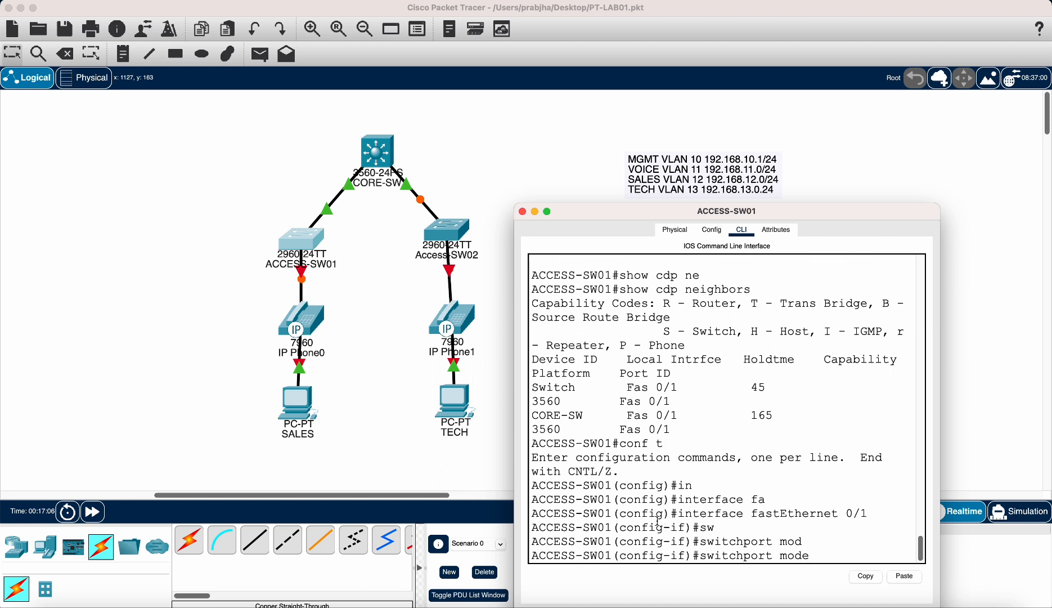
pyautogui.write('tr')
pyautogui.press('Tab')
pyautogui.press('Return')
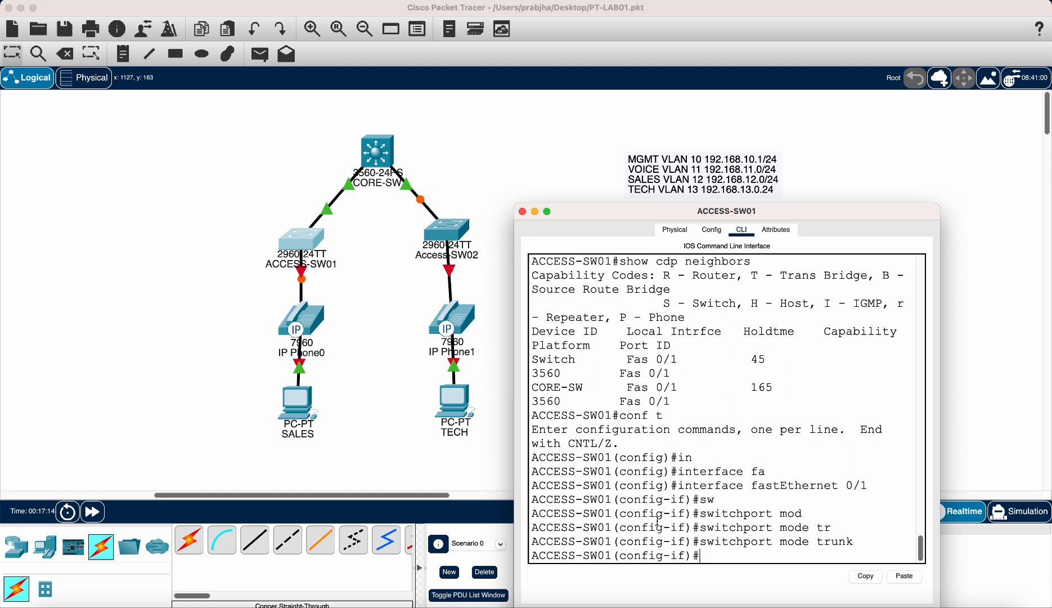
# Step: Try to set the native VLAN of the fastEthernet 0/1 trunk with the switchport trunk native vlan command
pyautogui.write('sw')
pyautogui.press('Tab')
pyautogui.write('tr')
pyautogui.press('Tab')
pyautogui.write('n')
pyautogui.press('Tab')
pyautogui.write('v')
pyautogui.press('Tab')
pyautogui.write('11')
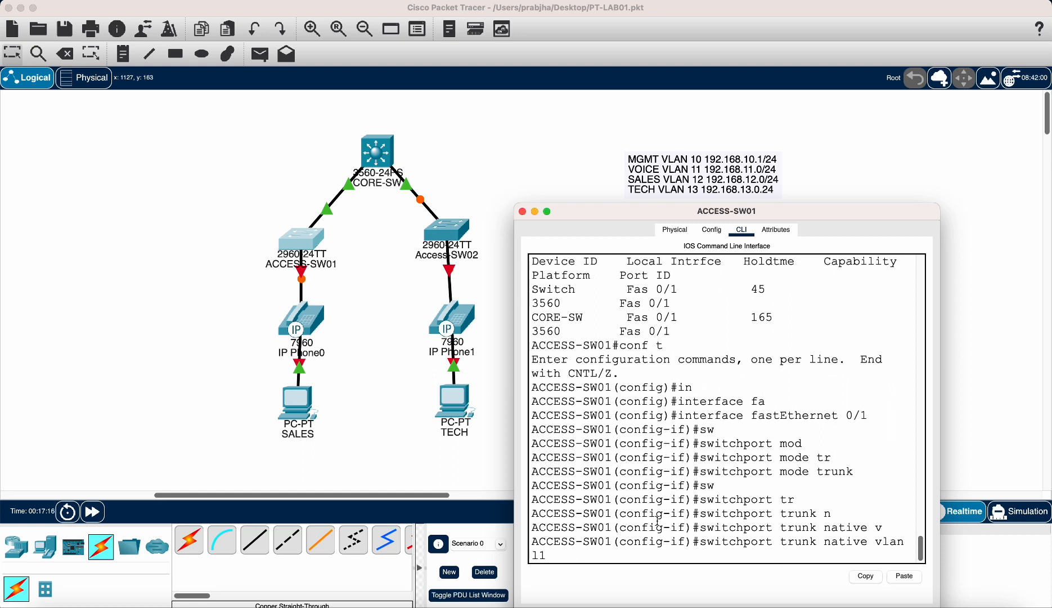
pyautogui.write('0')
pyautogui.press('Return')
pyautogui.write('end')
pyautogui.press('Up')
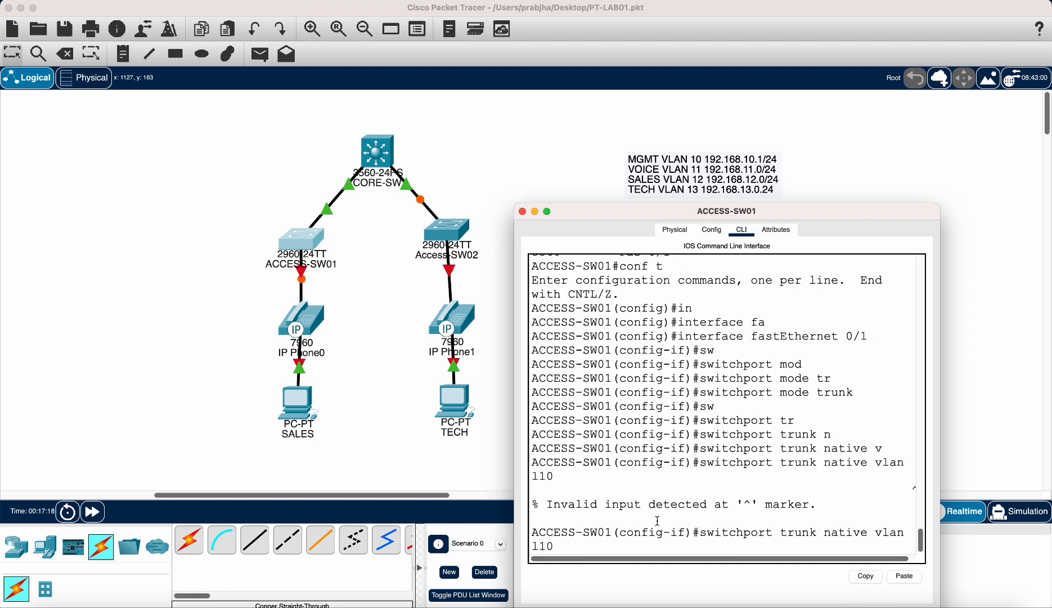
pyautogui.press('BackSpace')
pyautogui.press('BackSpace')
pyautogui.write('0')
pyautogui.press('Return')
pyautogui.press('Up')
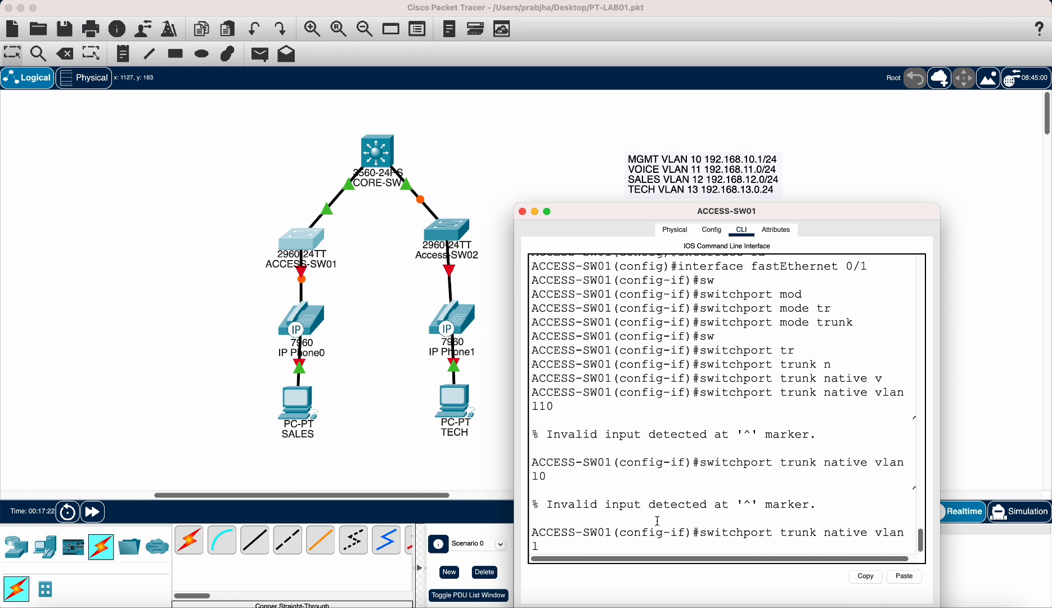
pyautogui.press('BackSpace')
pyautogui.press('BackSpace')
pyautogui.write('0')
pyautogui.press('Return')
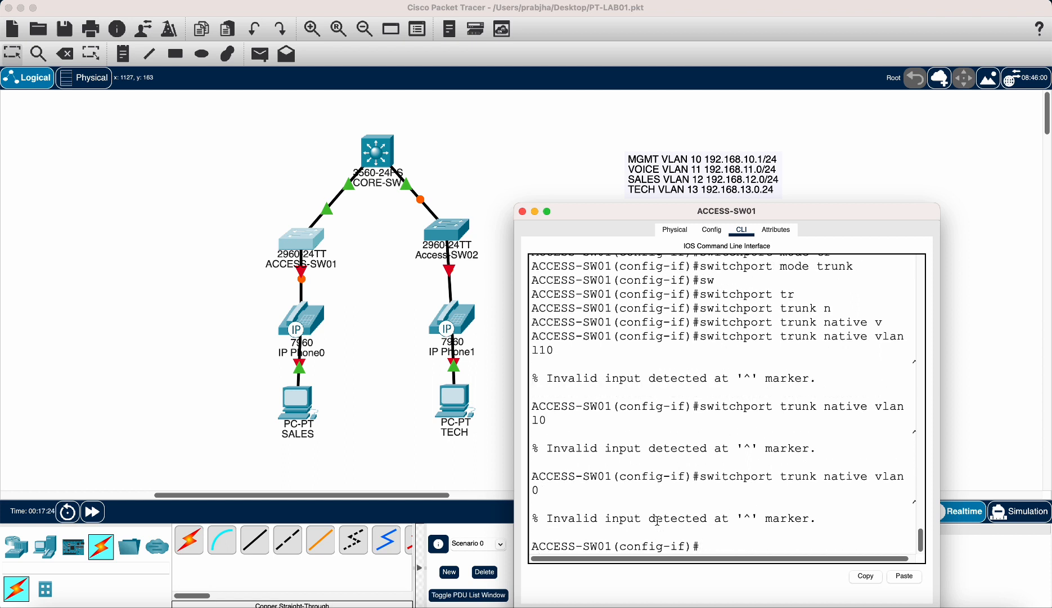
pyautogui.press('Return')
pyautogui.write('sw')
pyautogui.press('Tab')
pyautogui.write('n')
pyautogui.press('Tab')
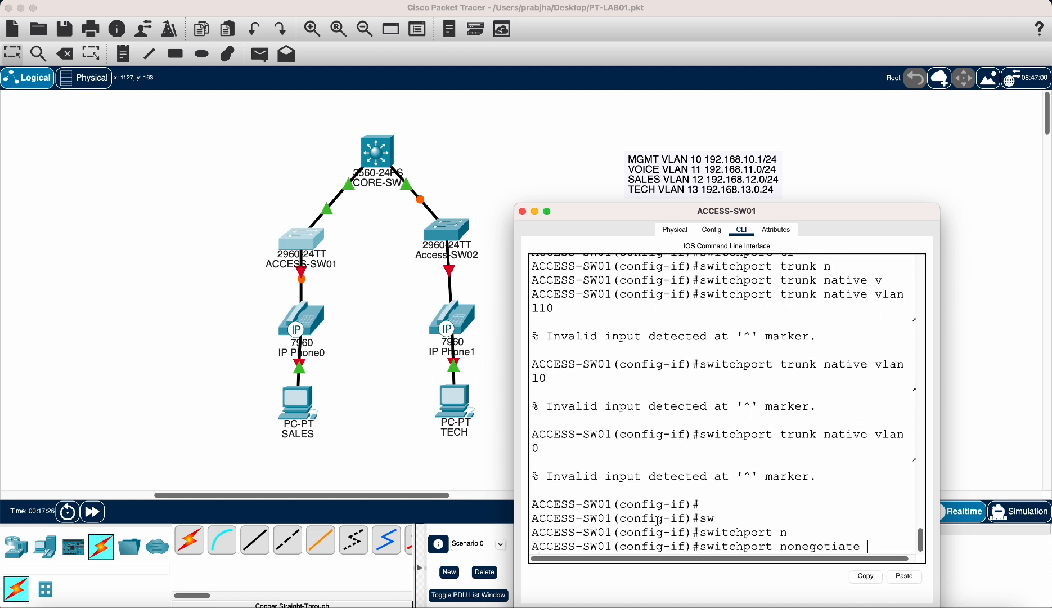
pyautogui.write('lv')
pyautogui.press('Tab')
pyautogui.write('1')
pyautogui.press('BackSpace')
pyautogui.press('BackSpace')
pyautogui.press('BackSpace')
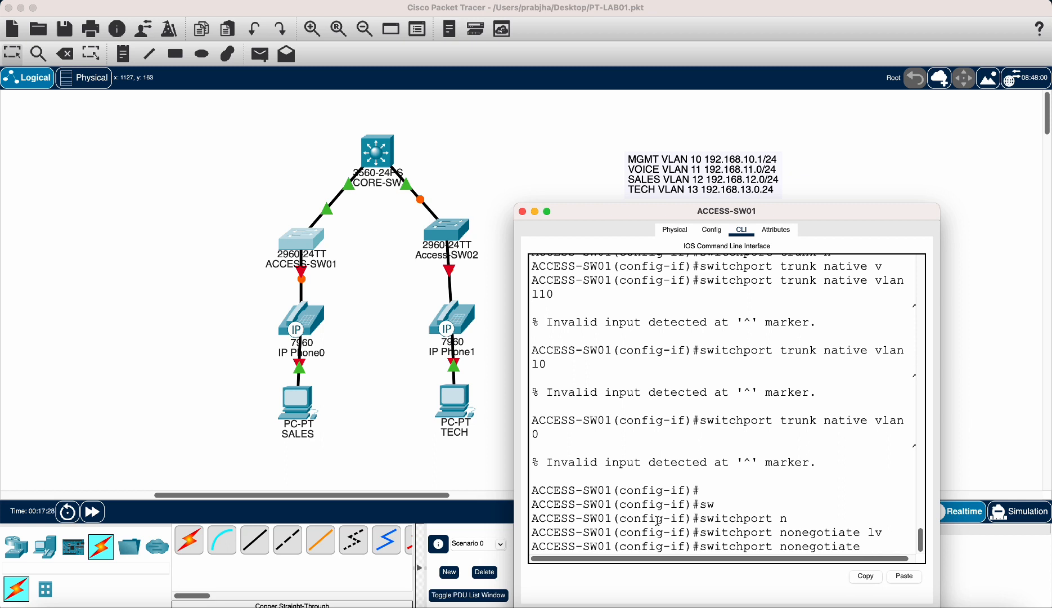
pyautogui.press('BackSpace')
pyautogui.press('BackSpace')
pyautogui.press('BackSpace')
pyautogui.press('BackSpace')
pyautogui.press('BackSpace')
pyautogui.press('BackSpace')
pyautogui.press('BackSpace')
pyautogui.press('BackSpace')
pyautogui.press('BackSpace')
pyautogui.press('BackSpace')
pyautogui.press('BackSpace')
pyautogui.write('at')
pyautogui.press('Tab')
pyautogui.press('BackSpace')
pyautogui.press('BackSpace')
pyautogui.press('BackSpace')
# Step: Set the native VLAN of the fastEthernet 0/1 trunk on ACCESS-SW01 to 10 and leave configuration mode
pyautogui.write('tr')
pyautogui.press('Tab')
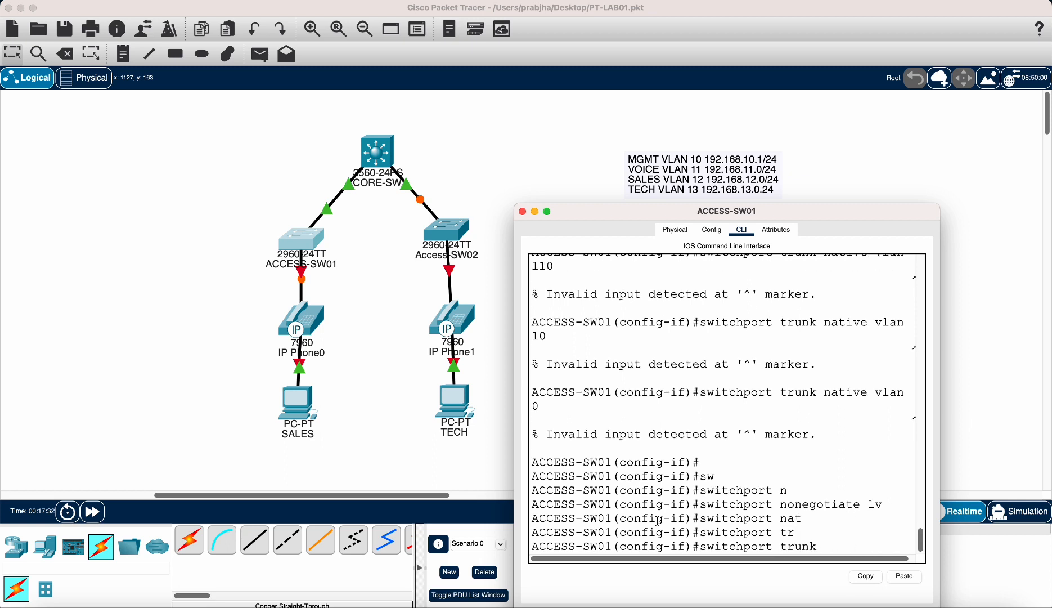
pyautogui.write('n')
pyautogui.press('Tab')
pyautogui.write('vl')
pyautogui.press('Tab')
pyautogui.write('10')
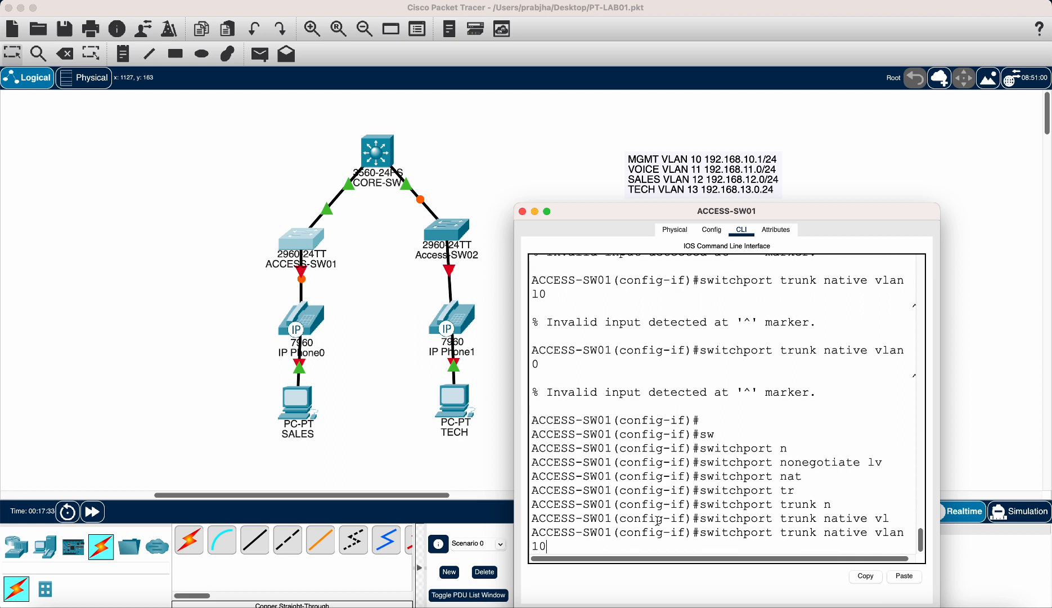
pyautogui.press('Return')
pyautogui.write('end')
pyautogui.press('Return')
pyautogui.press('Return')
pyautogui.press('Return')
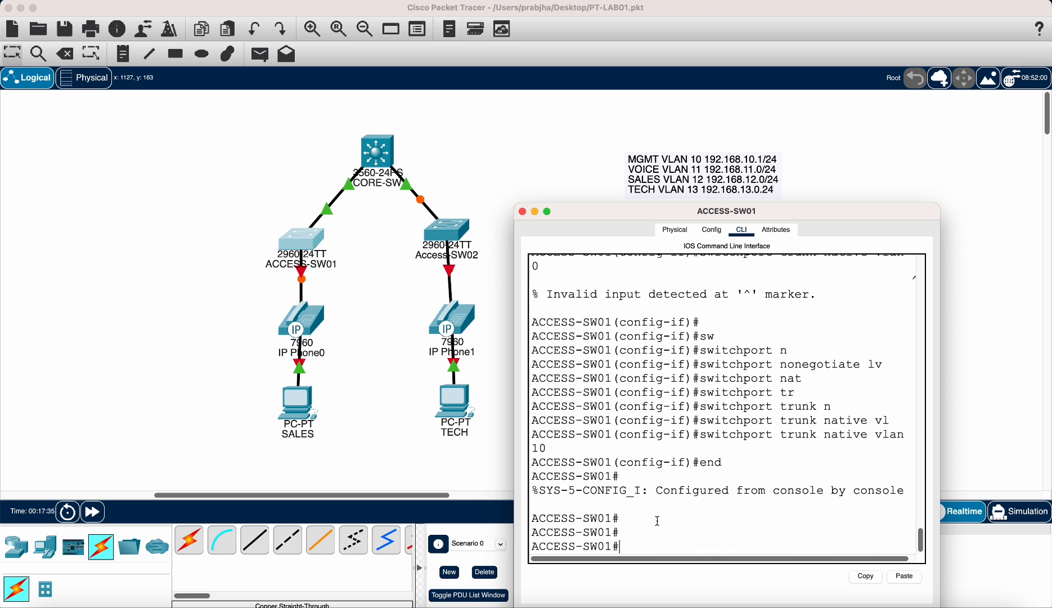
pyautogui.write('show')
pyautogui.press('BackSpace')
pyautogui.press('BackSpace')
pyautogui.press('BackSpace')
pyautogui.press('BackSpace')
# Step: Save the running configuration of ACCESS-SW01 with the wr command
pyautogui.write('wr')
pyautogui.press('Return')
pyautogui.press('Return')
pyautogui.press('Return')
pyautogui.press('Return')
pyautogui.press('Return')
pyautogui.press('Return')
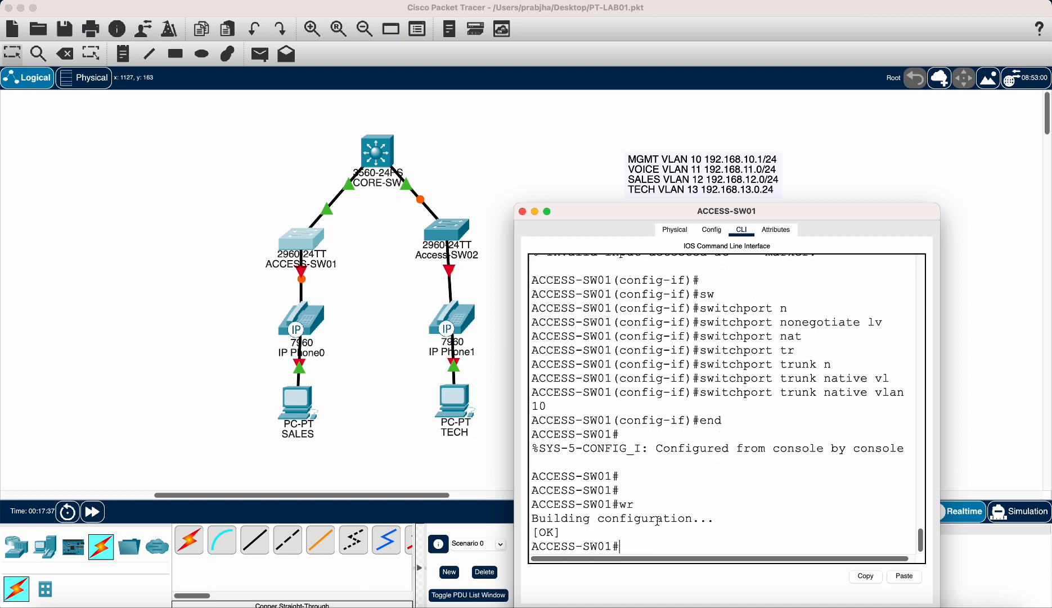
pyautogui.press('Return')
pyautogui.press('Return')
pyautogui.press('Return')
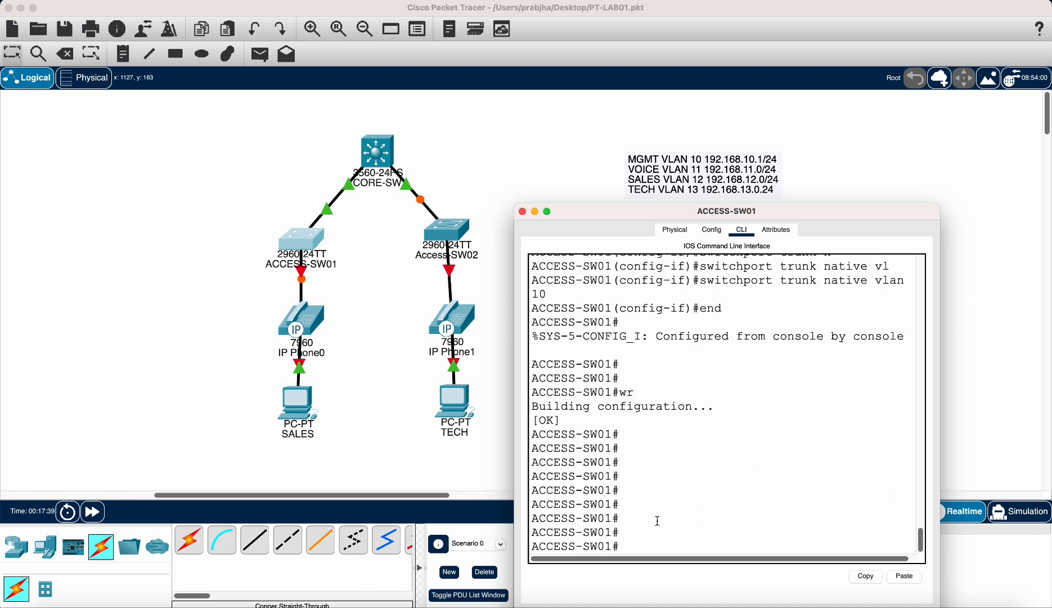
pyautogui.write('show')
pyautogui.press('BackSpace')
pyautogui.press('BackSpace')
pyautogui.press('BackSpace')
pyautogui.press('BackSpace')
pyautogui.press('BackSpace')
# Step: Close the ACCESS-SW01 window and open the command line of Access-SW02 in privileged mode
pyautogui.click(522, 211)
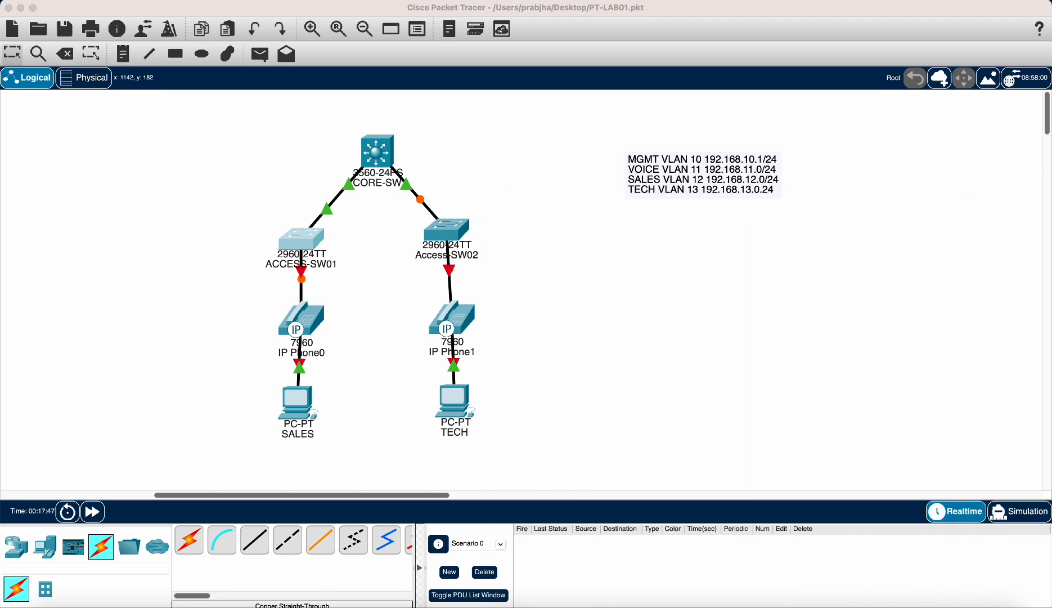
pyautogui.click(457, 231)
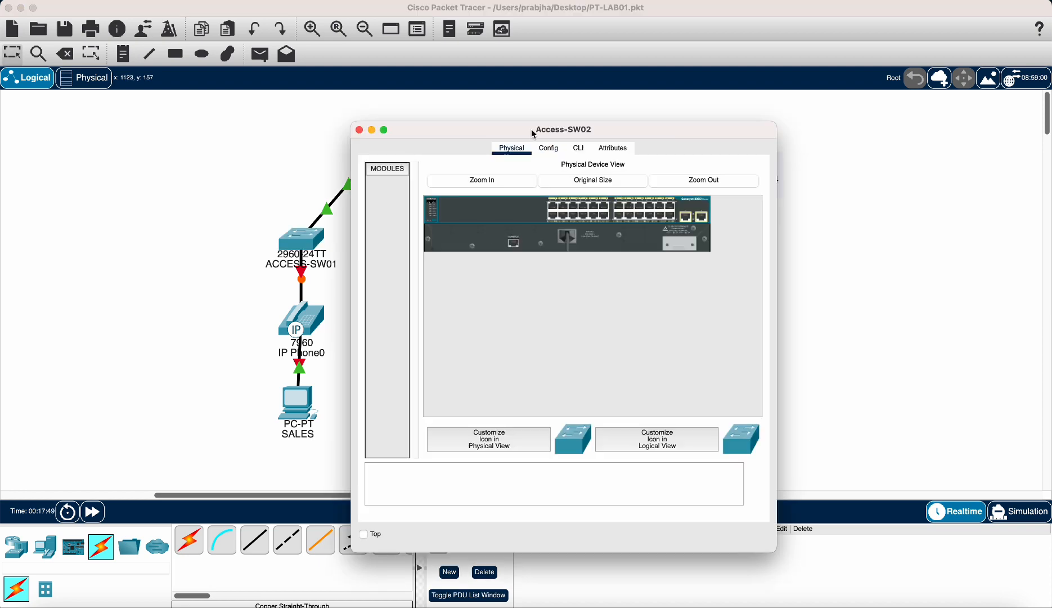
pyautogui.moveTo(535, 134); pyautogui.dragTo(714, 149)
pyautogui.click(758, 163)
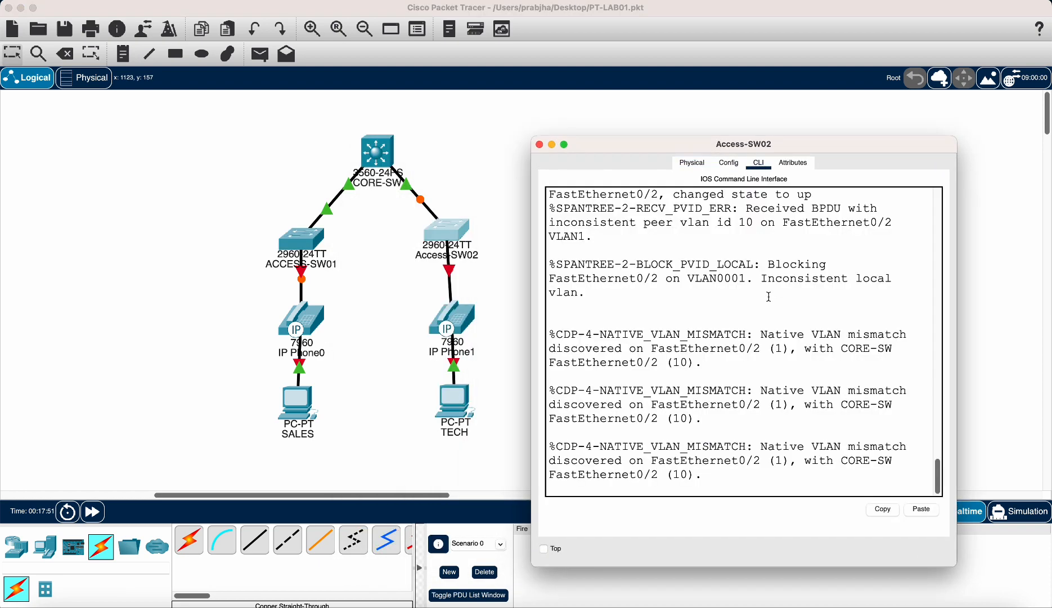
pyautogui.press('Return')
pyautogui.press('Return')
pyautogui.press('Return')
pyautogui.write('en')
pyautogui.press('Return')
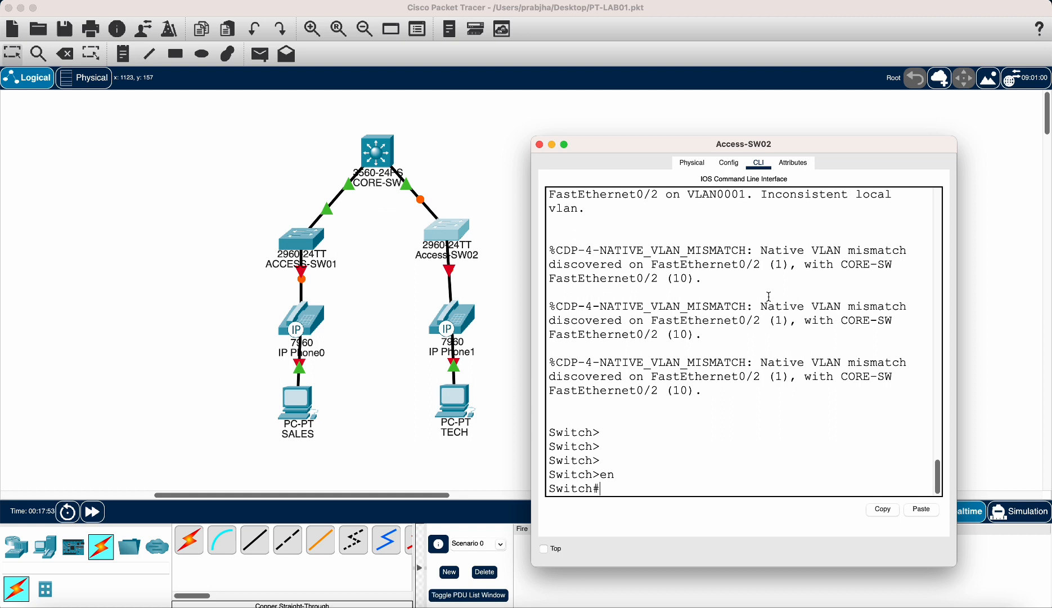
# Step: Enter global configuration mode on the second access switch and set its hostname to ACCESS-SW02
pyautogui.write('conf t')
pyautogui.press('Return')
pyautogui.write('hos')
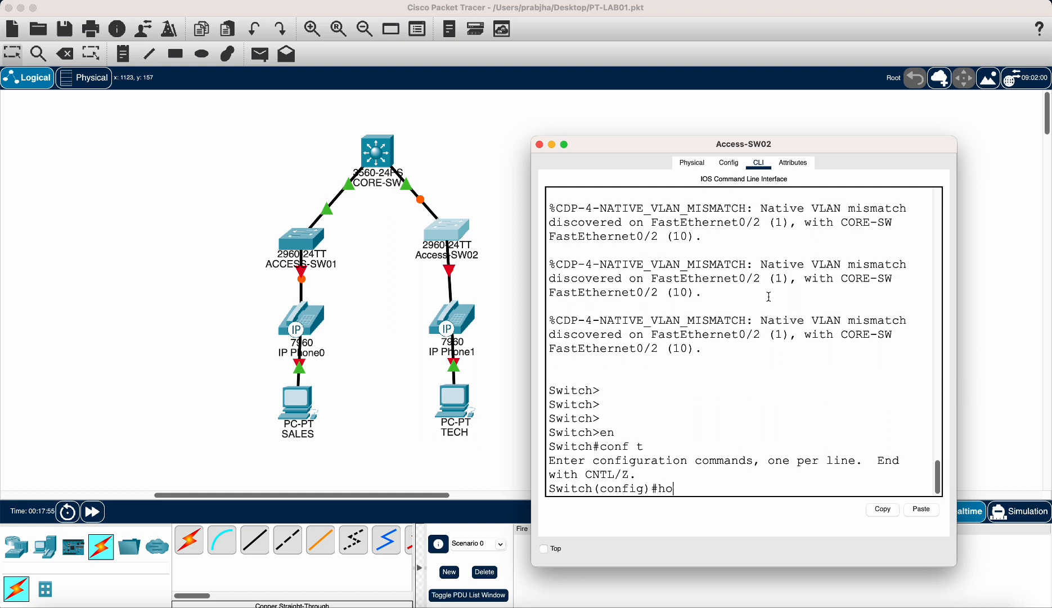
pyautogui.press('Tab')
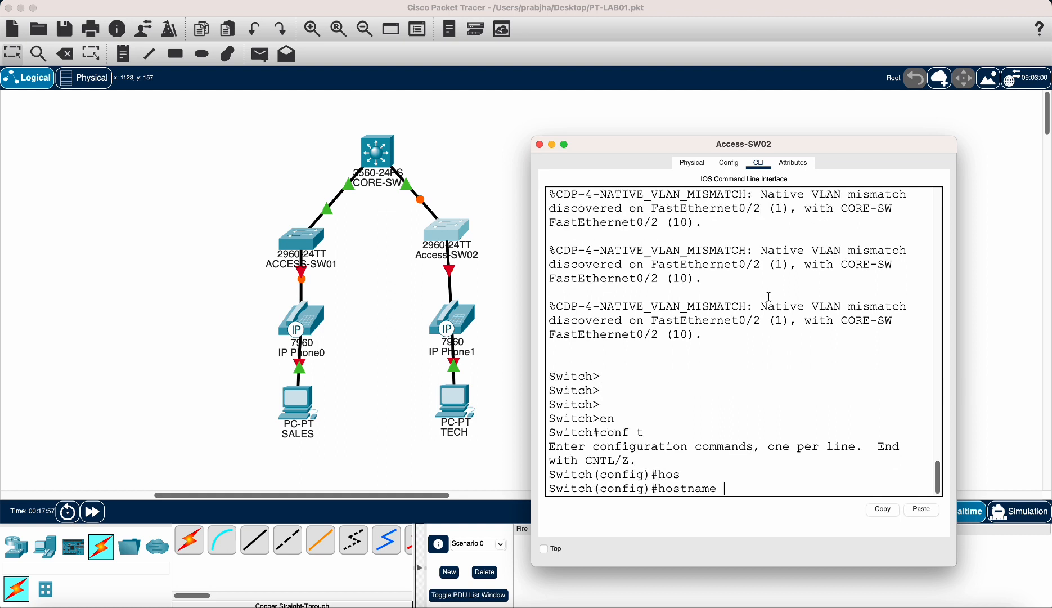
pyautogui.write('ACCESS-SW02')
pyautogui.press('Return')
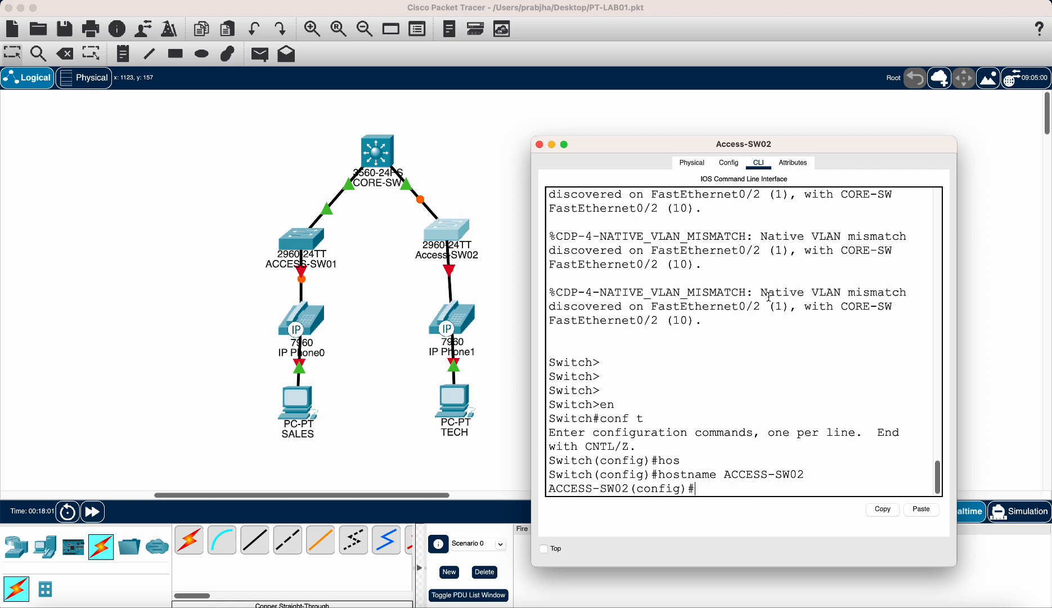
# Step: Create VLAN 10 on ACCESS-SW02 and name it MGMT
pyautogui.write('vlan 10')
pyautogui.press('Return')
pyautogui.write('name')
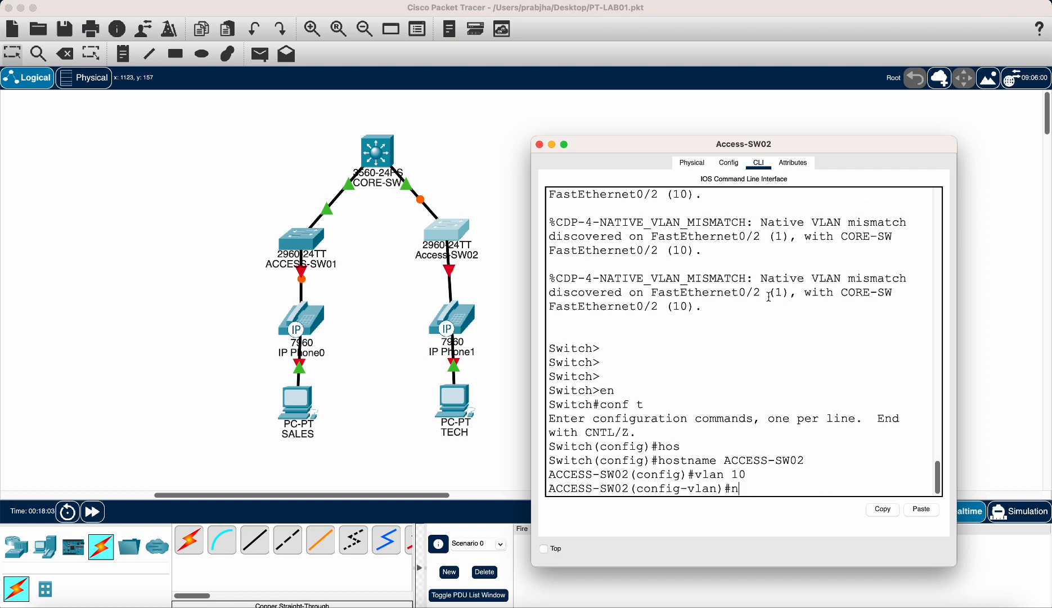
pyautogui.press('Tab')
pyautogui.write('M')
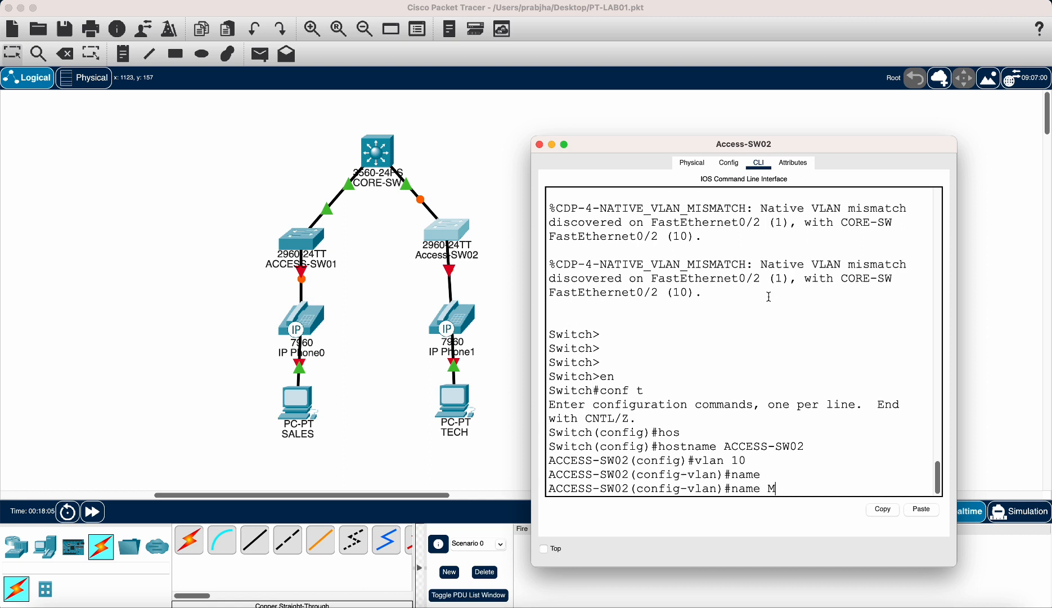
pyautogui.write('GMT')
pyautogui.press('Return')
# Step: Create VLAN 11 on ACCESS-SW02 and name it VOICE
pyautogui.write('vlan 11')
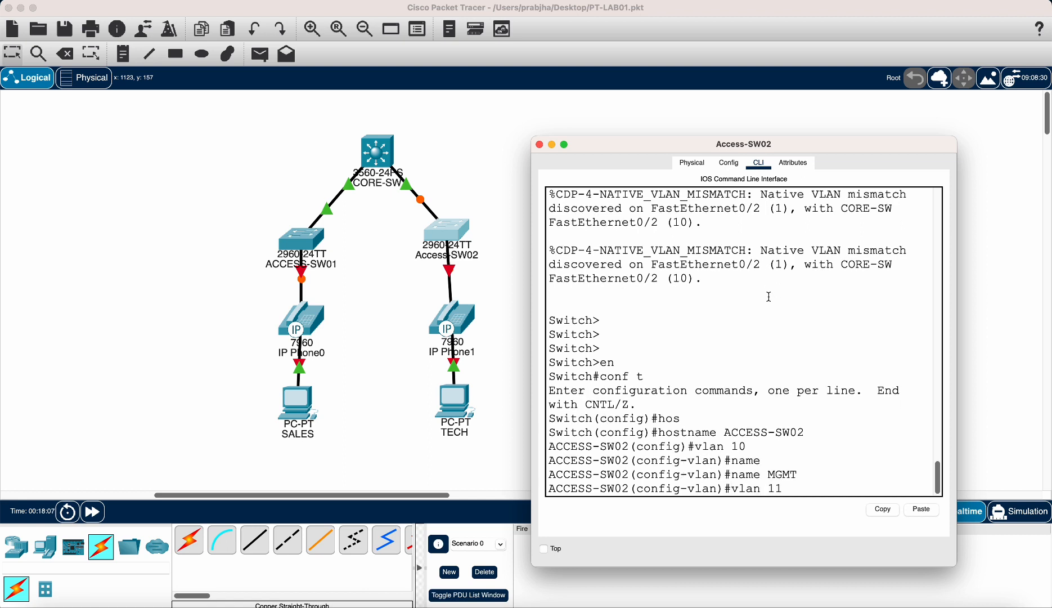
pyautogui.press('Return')
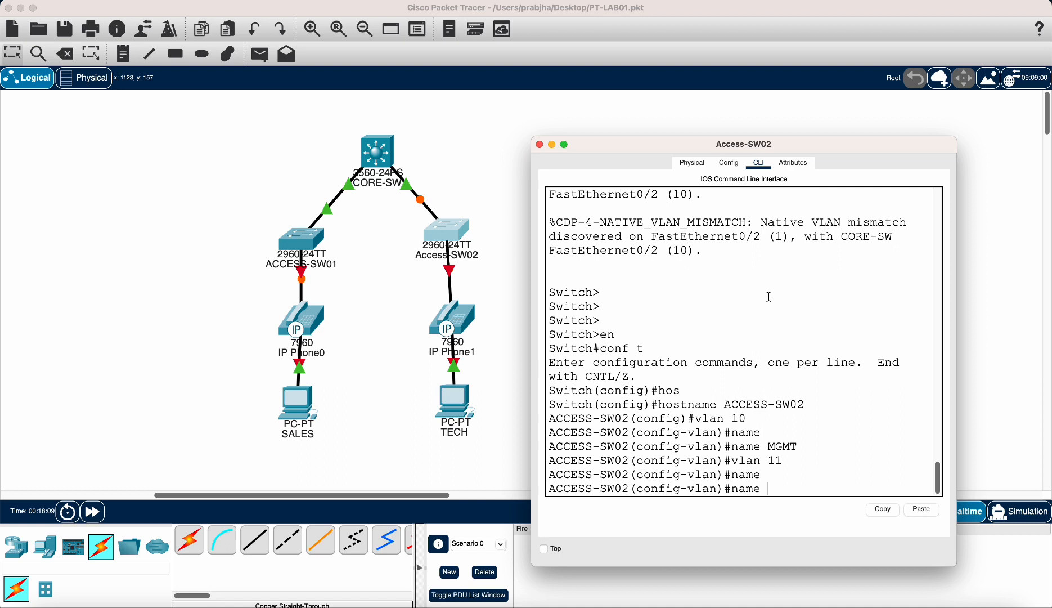
pyautogui.write('VOICE')
pyautogui.press('Return')
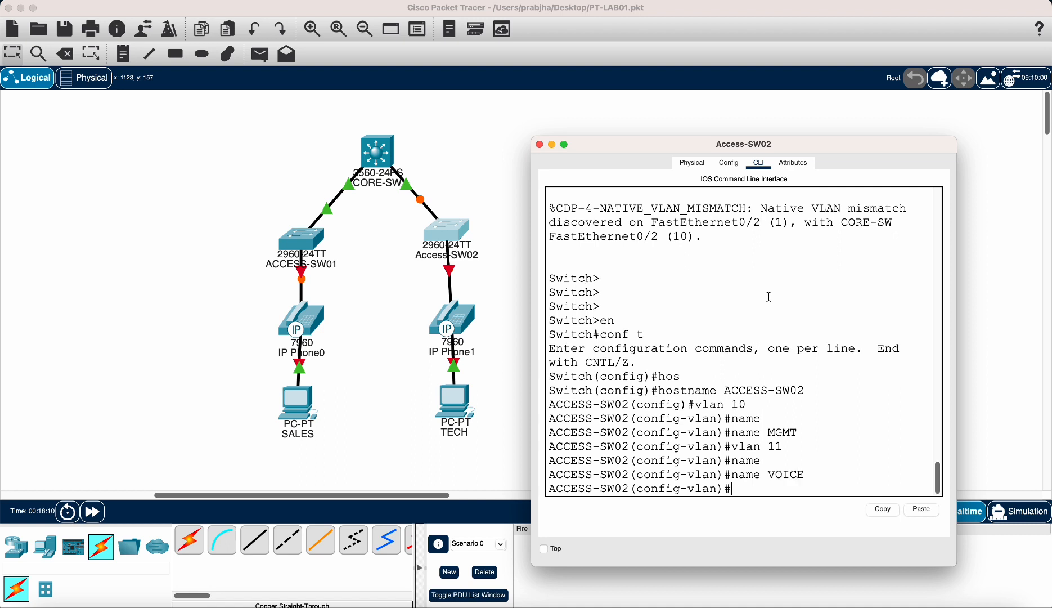
# Step: Create VLAN 12 on ACCESS-SW02 and name it SALES
pyautogui.write('vlan 12')
pyautogui.press('Return')
pyautogui.write('name')
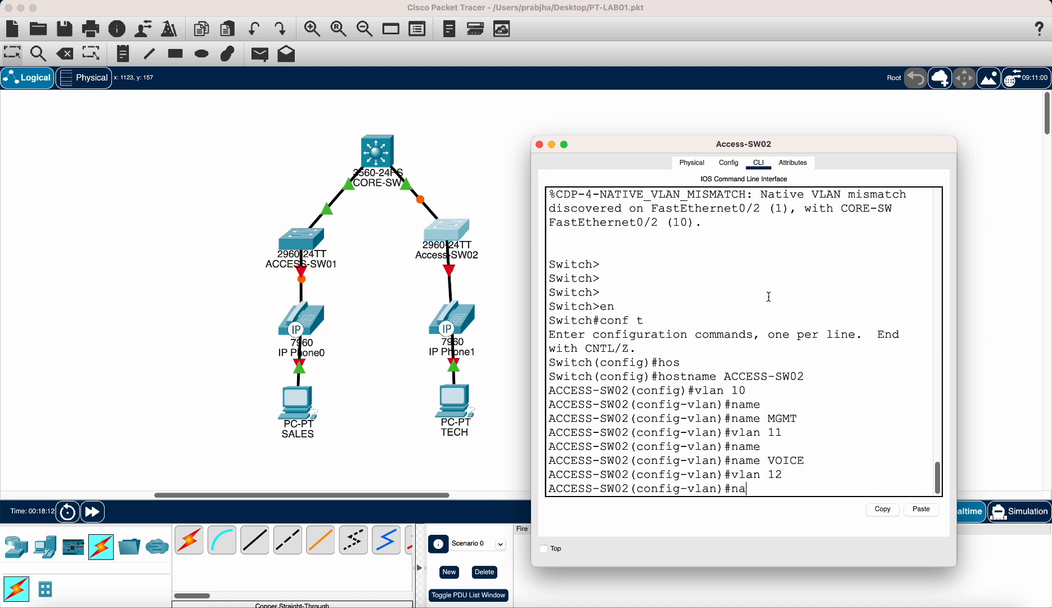
pyautogui.press('Tab')
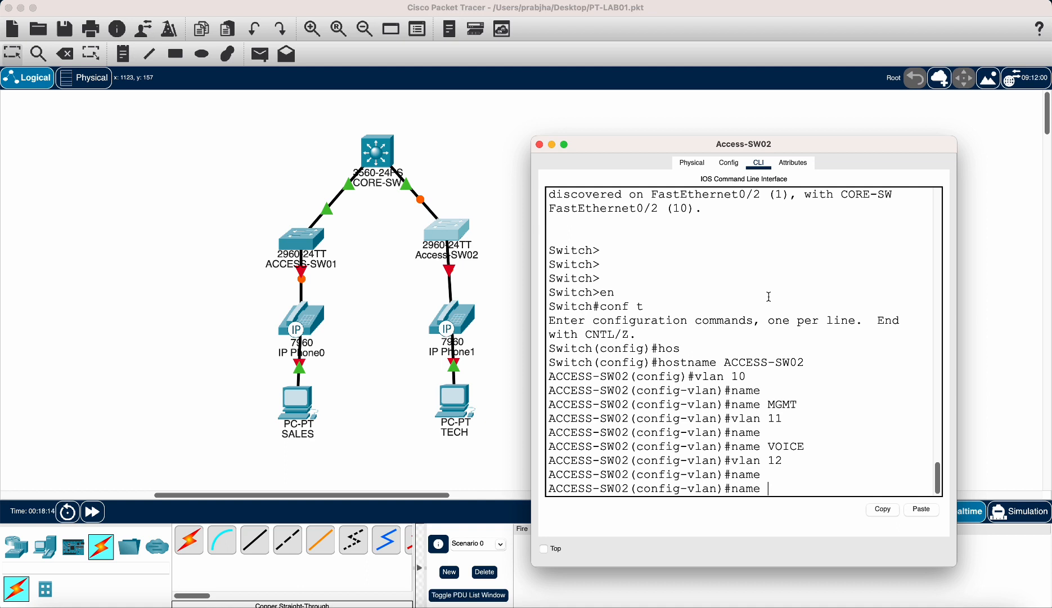
pyautogui.write('SALES')
pyautogui.press('Return')
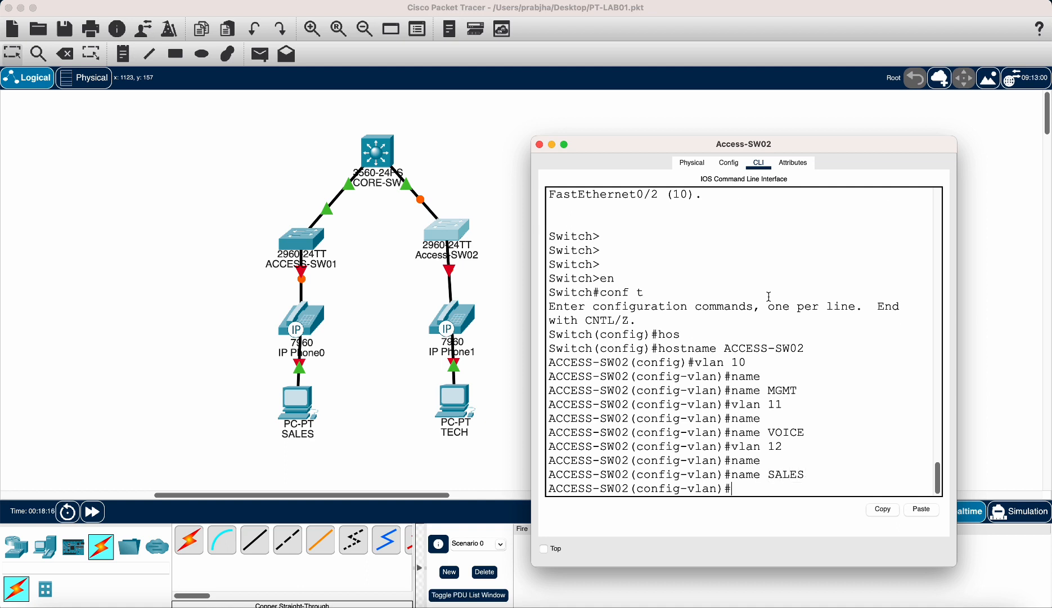
# Step: Create VLAN 13 named TECH on ACCESS-SW02 and leave configuration mode
pyautogui.write('vlan 13')
pyautogui.press('Return')
pyautogui.write('name')
pyautogui.press('Tab')
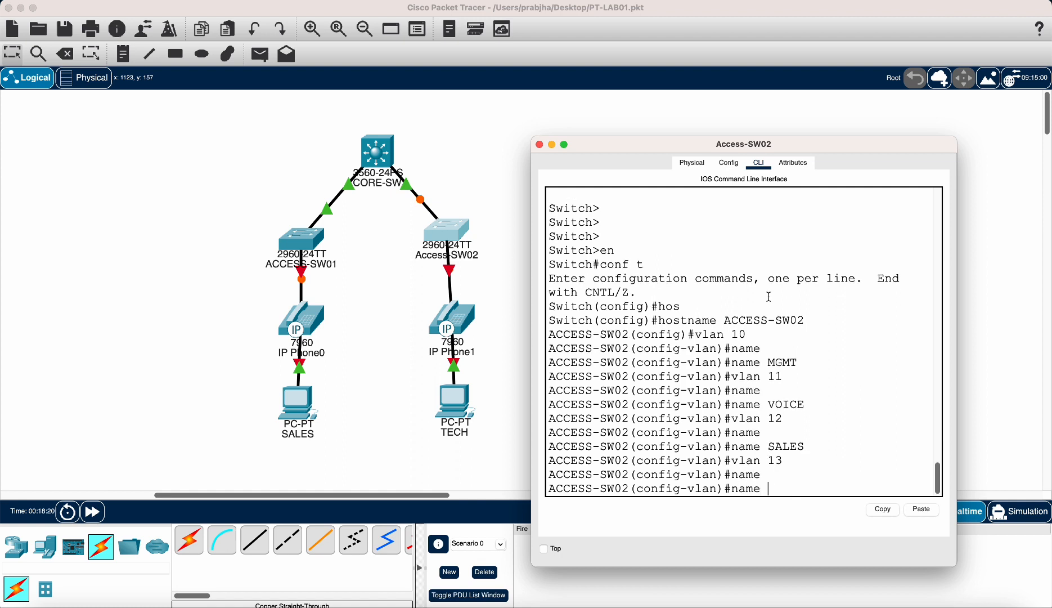
pyautogui.write('TECH')
pyautogui.press('Return')
pyautogui.press('Return')
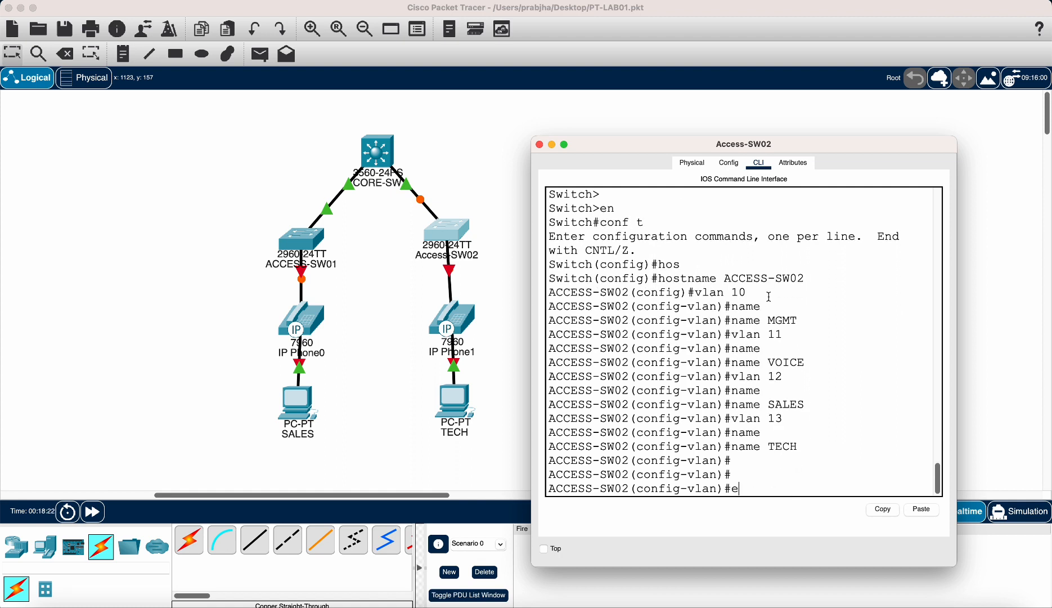
pyautogui.write('end')
pyautogui.press('Return')
pyautogui.press('Return')
pyautogui.press('Return')
pyautogui.press('Return')
# Step: Show the CDP neighbors of ACCESS-SW02 and check which local port connects to the core switch
pyautogui.write('show cdp ne')
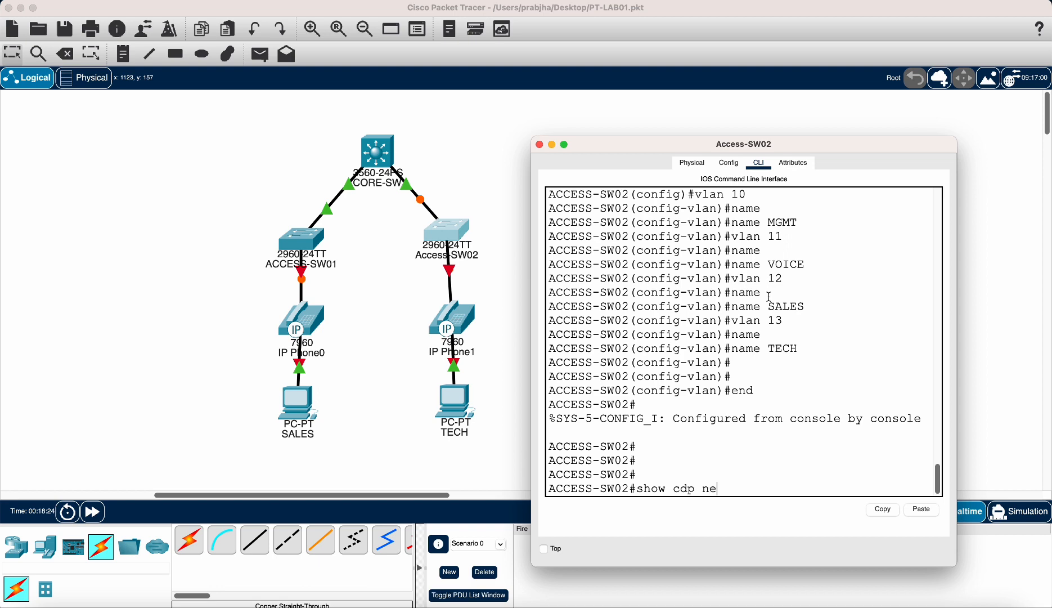
pyautogui.press('Tab')
pyautogui.press('Return')
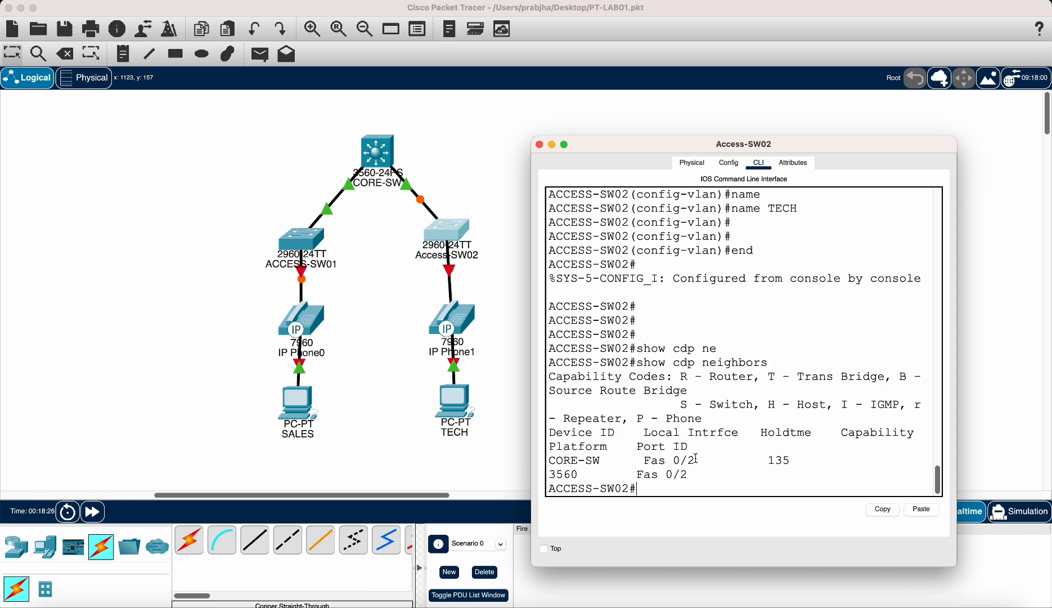
# Step: Enter configuration of interface fastEthernet 0/2 on ACCESS-SW02 and save the lab file
pyautogui.write('conf t')
pyautogui.press('Return')
pyautogui.write('in')
pyautogui.press('Tab')
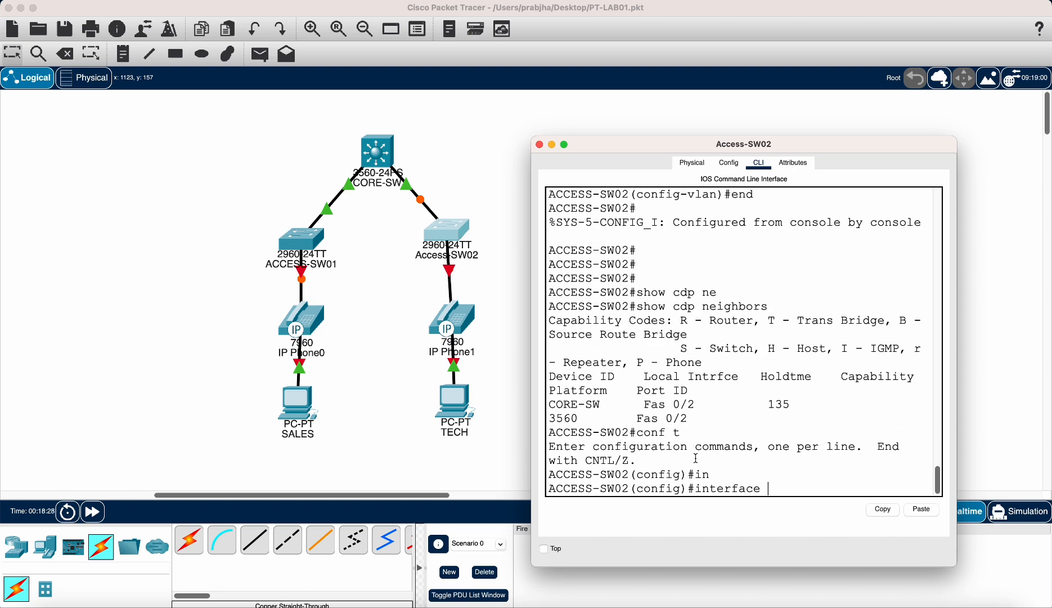
pyautogui.write('fa')
pyautogui.press('Tab')
pyautogui.write('0/')
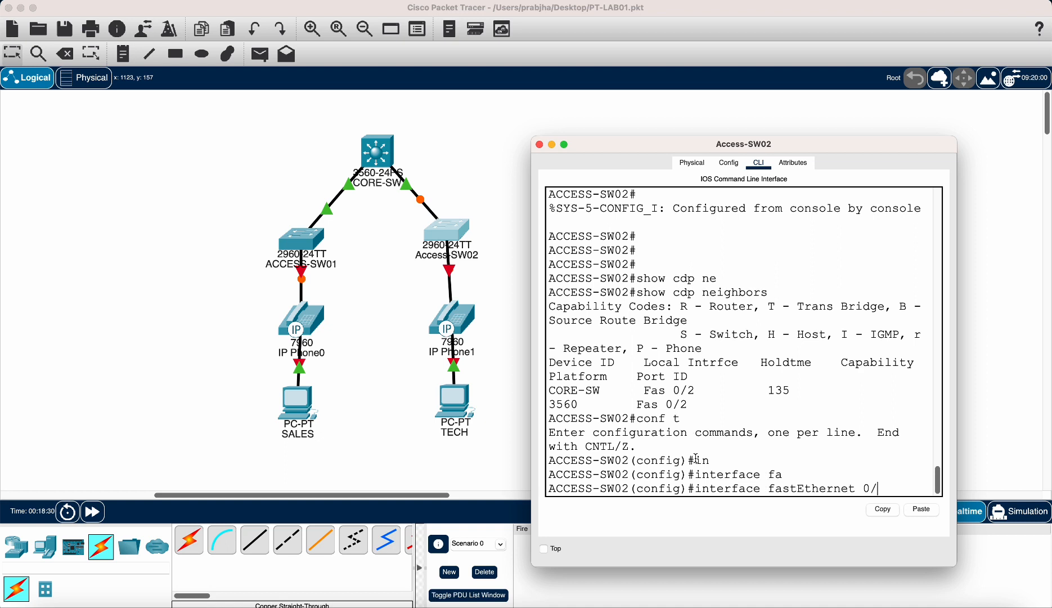
pyautogui.write('2')
pyautogui.press('Return')
pyautogui.press('super+s')
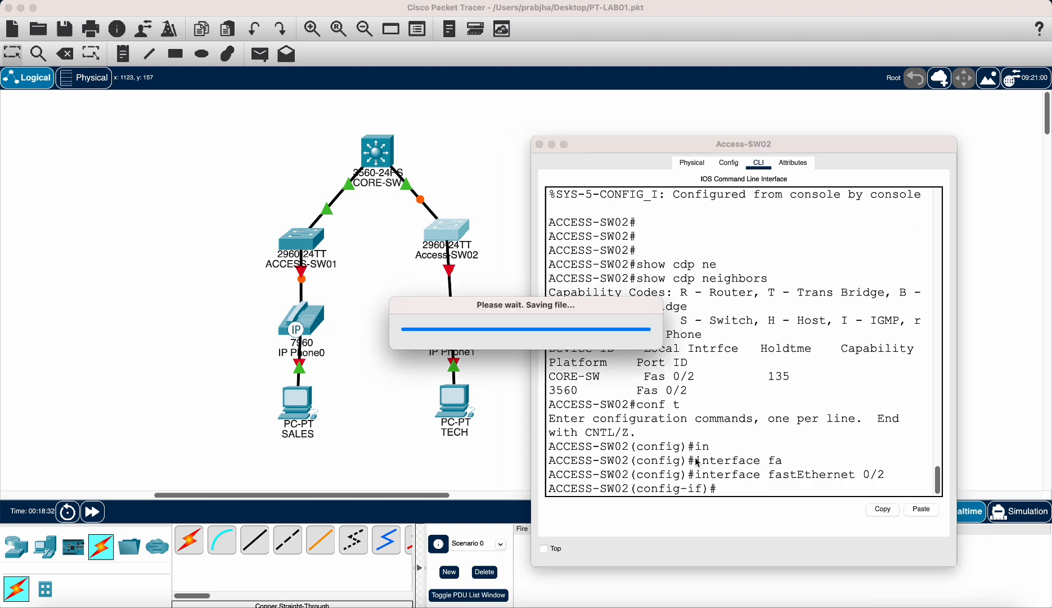
# Step: Set the fastEthernet 0/2 uplink of ACCESS-SW02 to switchport trunk mode
pyautogui.write('sw')
pyautogui.press('Tab')
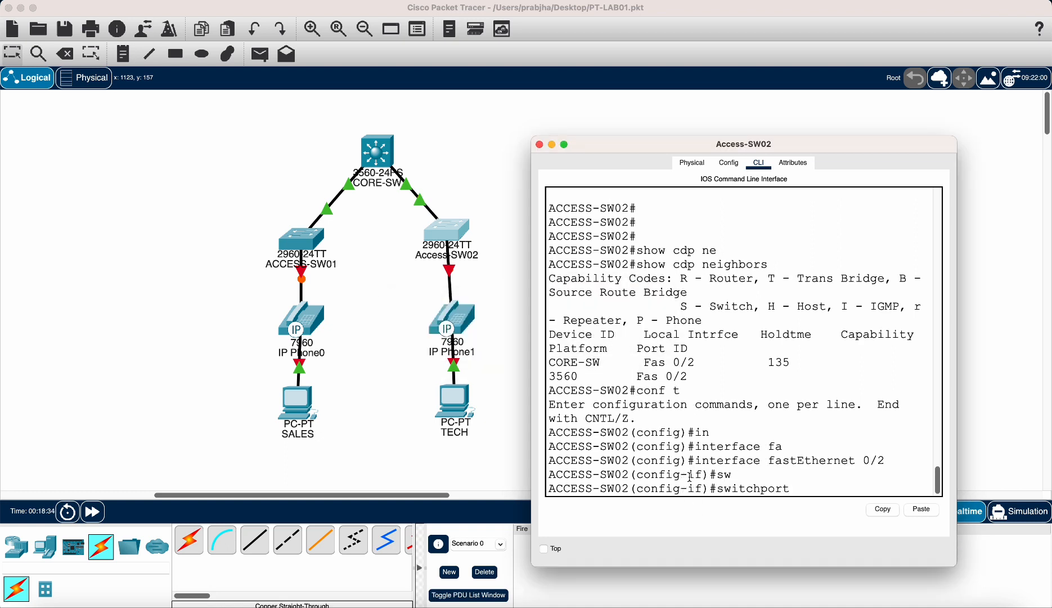
pyautogui.write('mo')
pyautogui.press('Tab')
pyautogui.write('tr')
pyautogui.press('Tab')
pyautogui.press('Return')
# Step: Set the native VLAN of the fastEthernet 0/2 trunk on ACCESS-SW02 to 10 and leave configuration mode
pyautogui.write('sw')
pyautogui.press('Tab')
pyautogui.write('tr')
pyautogui.press('Tab')
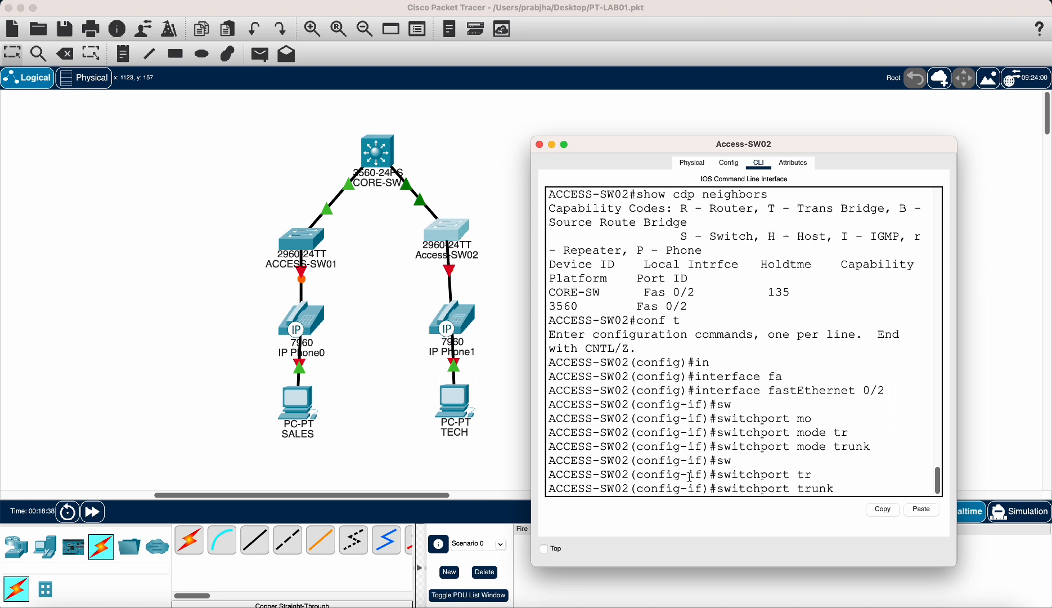
pyautogui.write('n')
pyautogui.press('Tab')
pyautogui.write('vl')
pyautogui.press('Tab')
pyautogui.write('10')
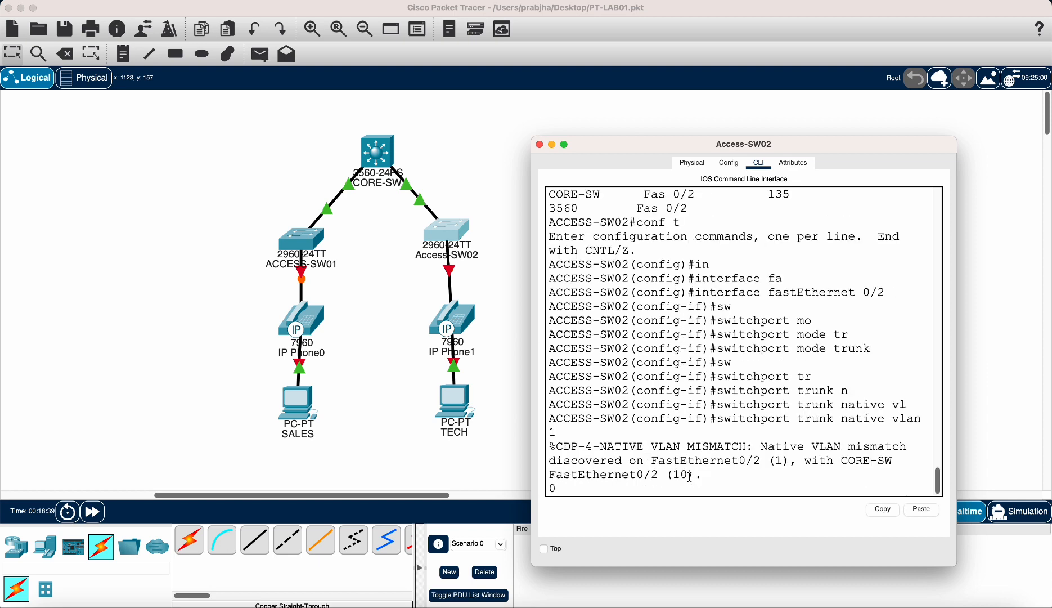
pyautogui.press('Return')
pyautogui.press('Return')
pyautogui.press('Return')
pyautogui.press('Return')
pyautogui.write('end')
pyautogui.press('Return')
pyautogui.press('Return')
pyautogui.press('Return')
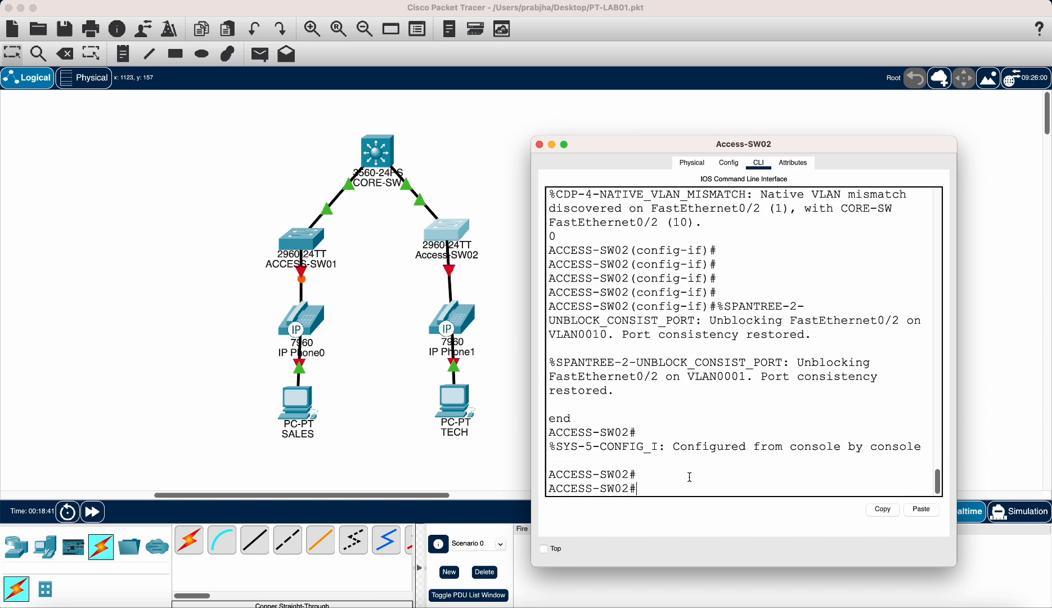
# Step: Assign IP address 192.168.10.3 with mask 255.255.255.0 to the VLAN 10 interface of ACCESS-SW02
pyautogui.write('conf t')
pyautogui.press('Return')
pyautogui.write('int')
pyautogui.press('Tab')
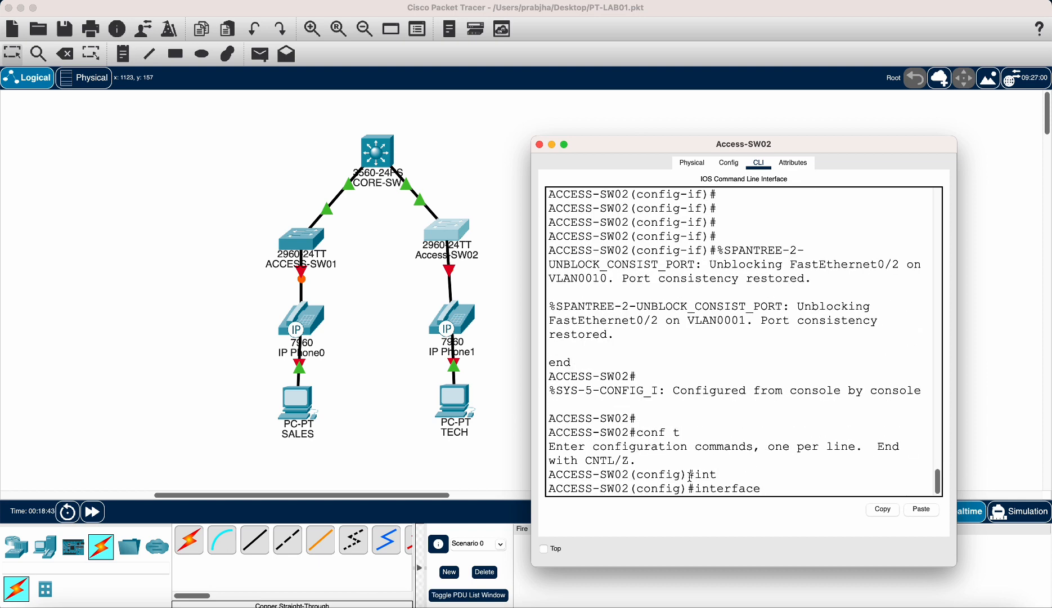
pyautogui.write('vl')
pyautogui.press('Tab')
pyautogui.write('10')
pyautogui.press('Return')
pyautogui.write('ip a')
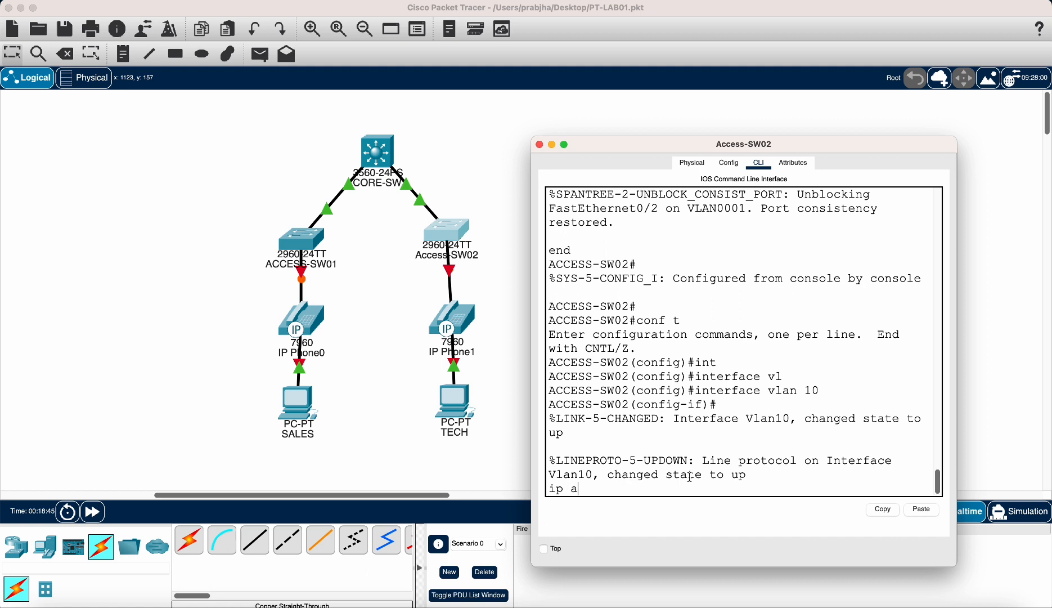
pyautogui.write('dd')
pyautogui.press('Tab')
pyautogui.write('192.168')
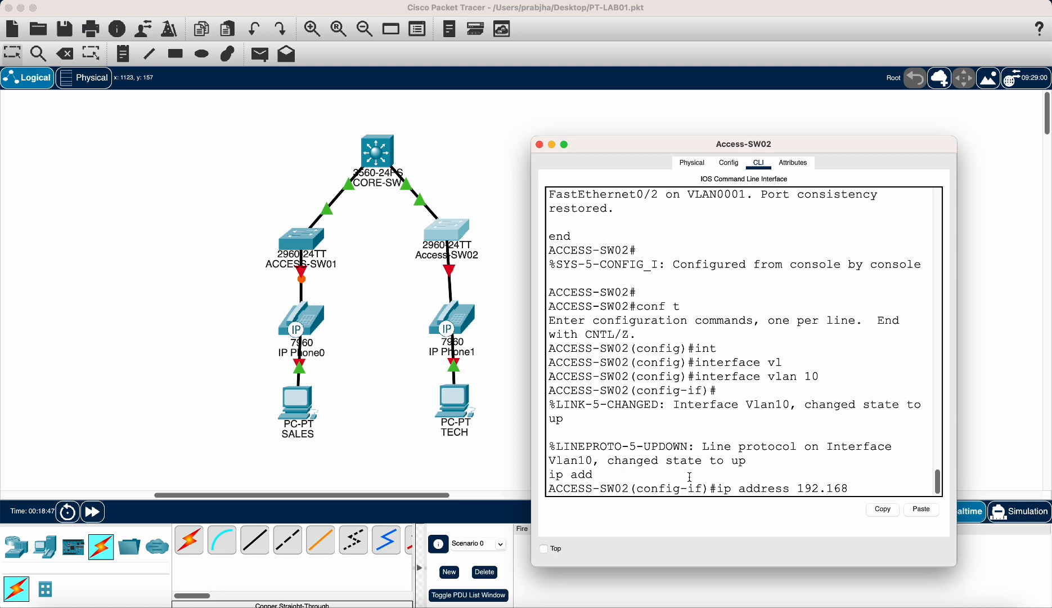
pyautogui.write('.10.3 255.255.255.0')
pyautogui.press('Return')
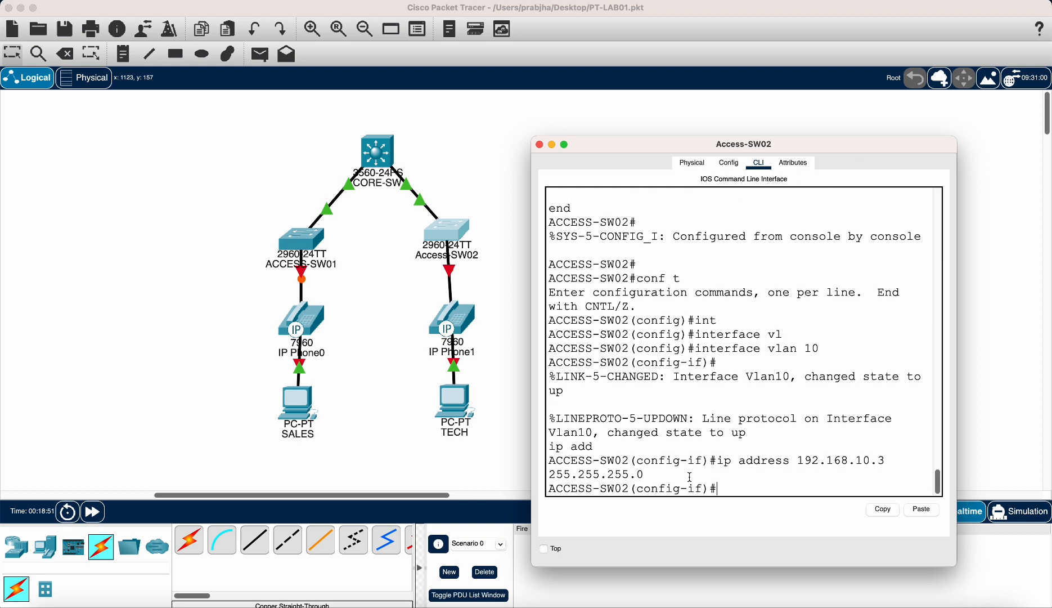
# Step: Leave configuration mode on ACCESS-SW02, check the VLAN 10 entry in the brief IP interface listing, and close the console
pyautogui.write('end')
pyautogui.press('Return')
pyautogui.press('Return')
pyautogui.press('Return')
pyautogui.write('show i')
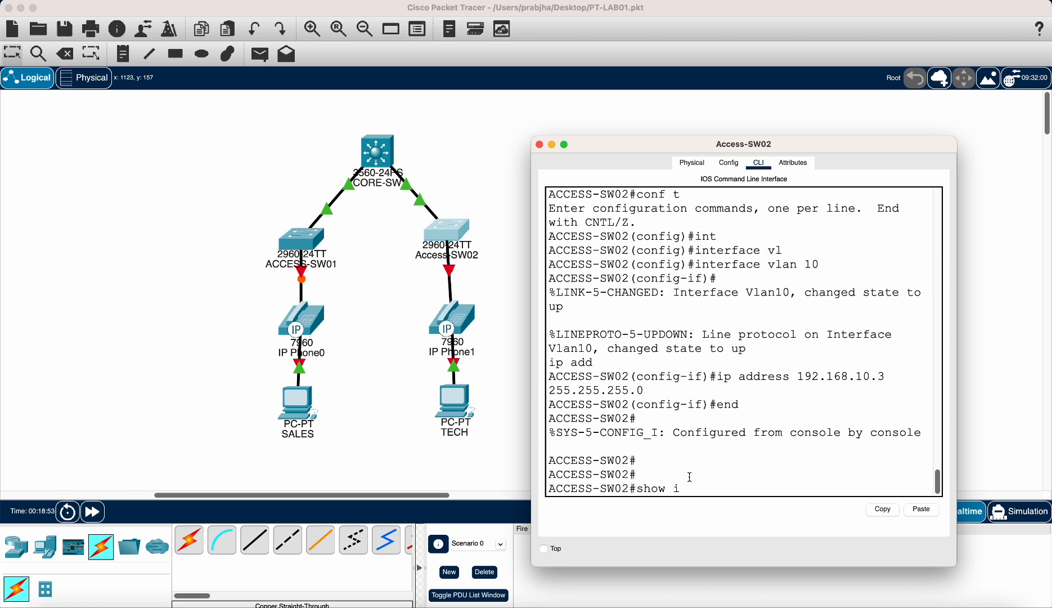
pyautogui.write('p int br')
pyautogui.press('Return')
pyautogui.press('space')
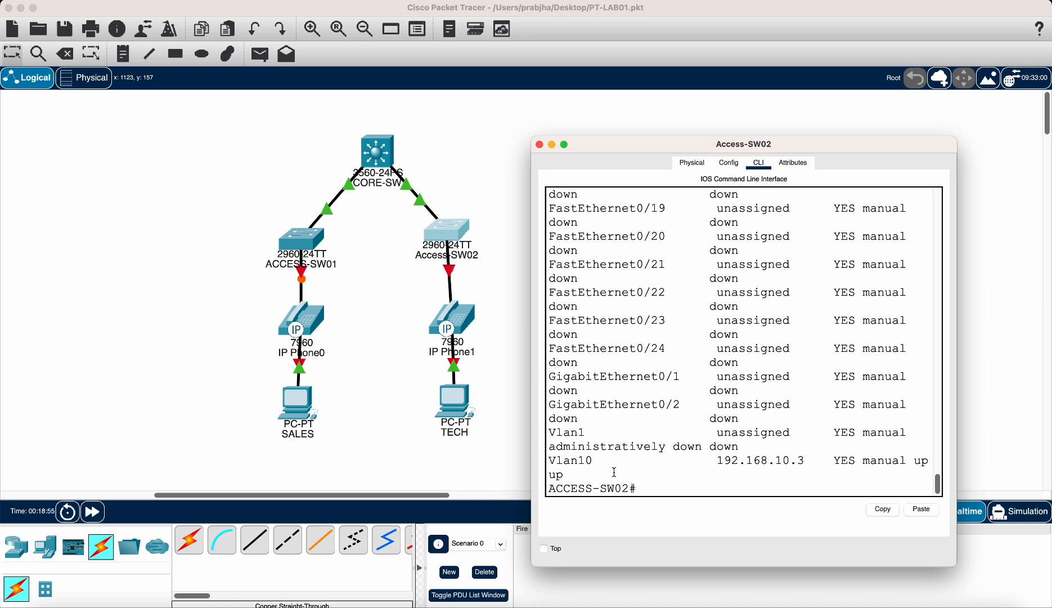
pyautogui.moveTo(546, 462); pyautogui.dragTo(782, 462)
pyautogui.press('Return')
pyautogui.press('Return')
pyautogui.press('Return')
pyautogui.press('Return')
pyautogui.press('Return')
pyautogui.press('Return')
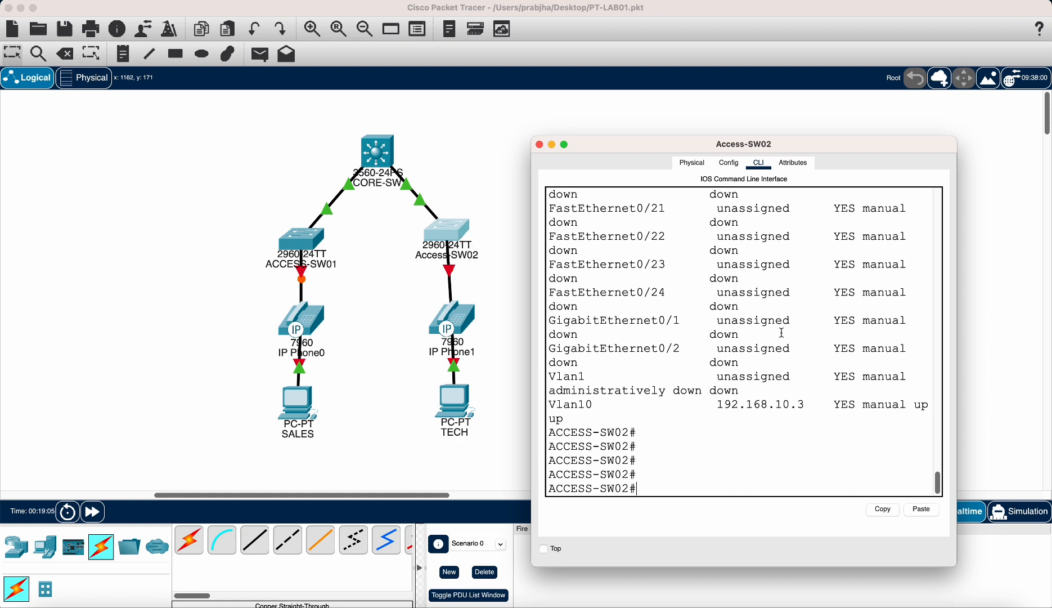
pyautogui.press('super+w')
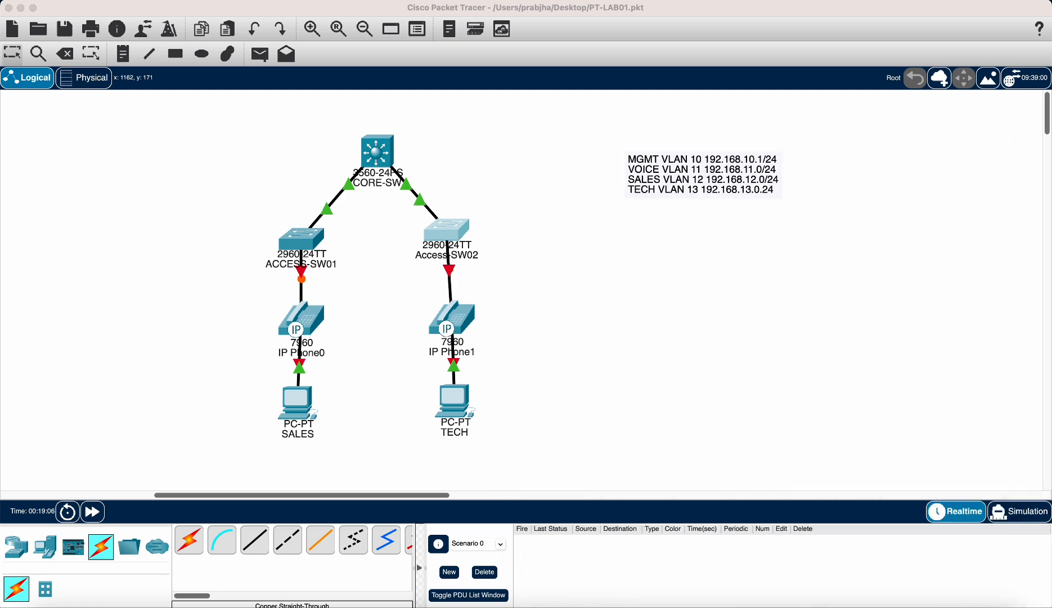
# Step: Plug the power adapter into IP Phone0 and close its device window
pyautogui.click(318, 326)
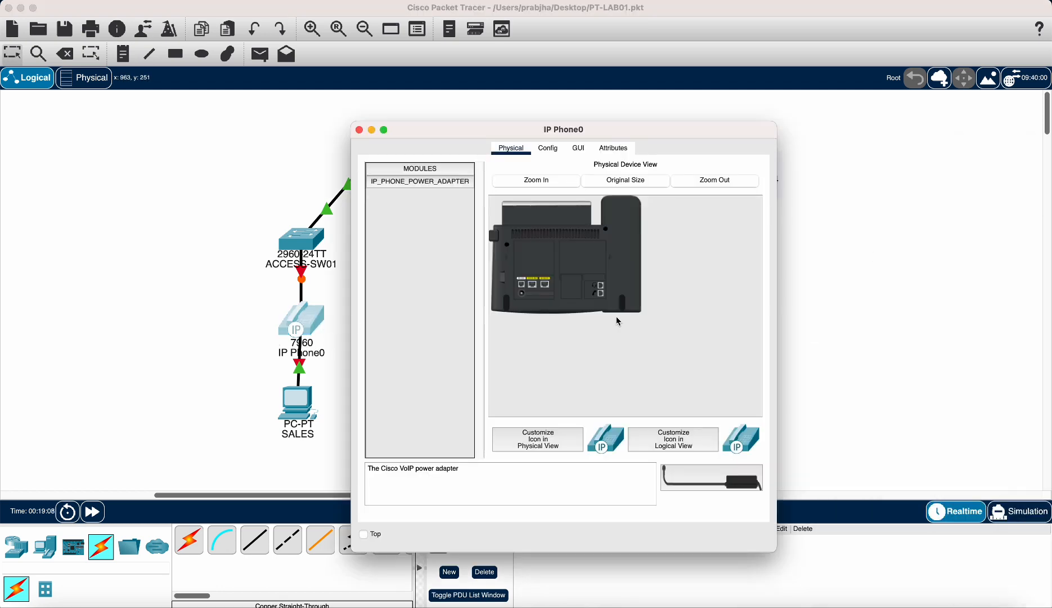
pyautogui.moveTo(701, 483); pyautogui.dragTo(524, 300)
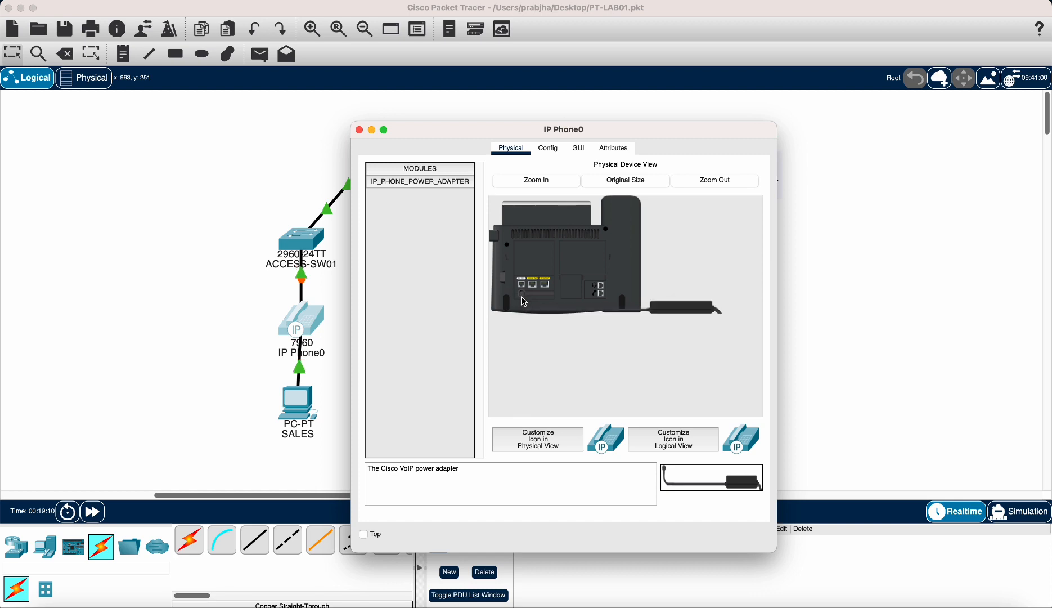
pyautogui.moveTo(479, 130); pyautogui.dragTo(827, 139)
pyautogui.press('super+w')
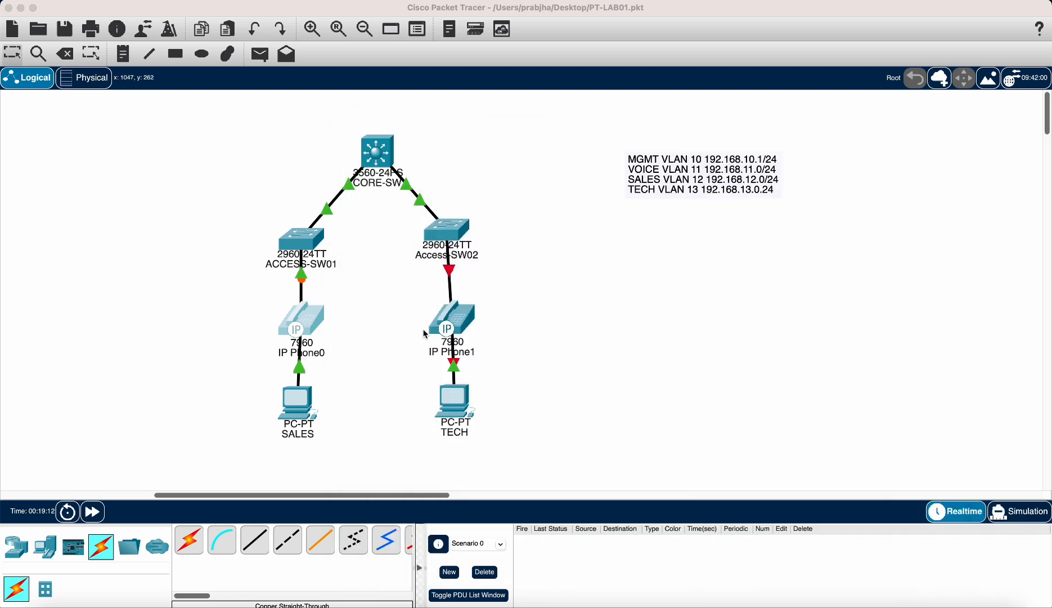
# Step: Plug the power adapter into IP Phone1 and close its device window
pyautogui.click(466, 321)
pyautogui.moveTo(751, 477); pyautogui.dragTo(527, 295)
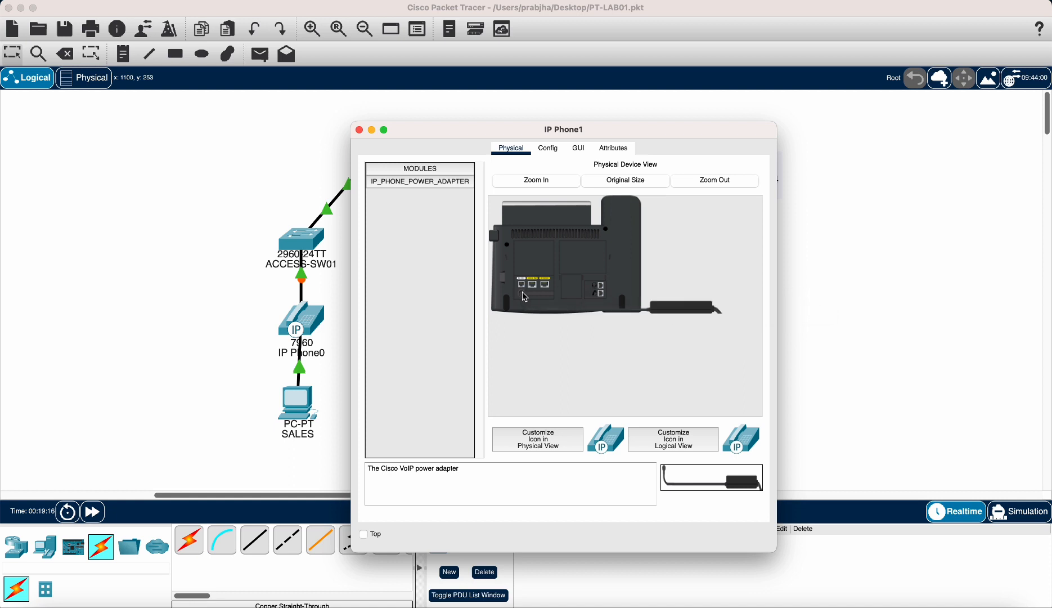
pyautogui.click(359, 130)
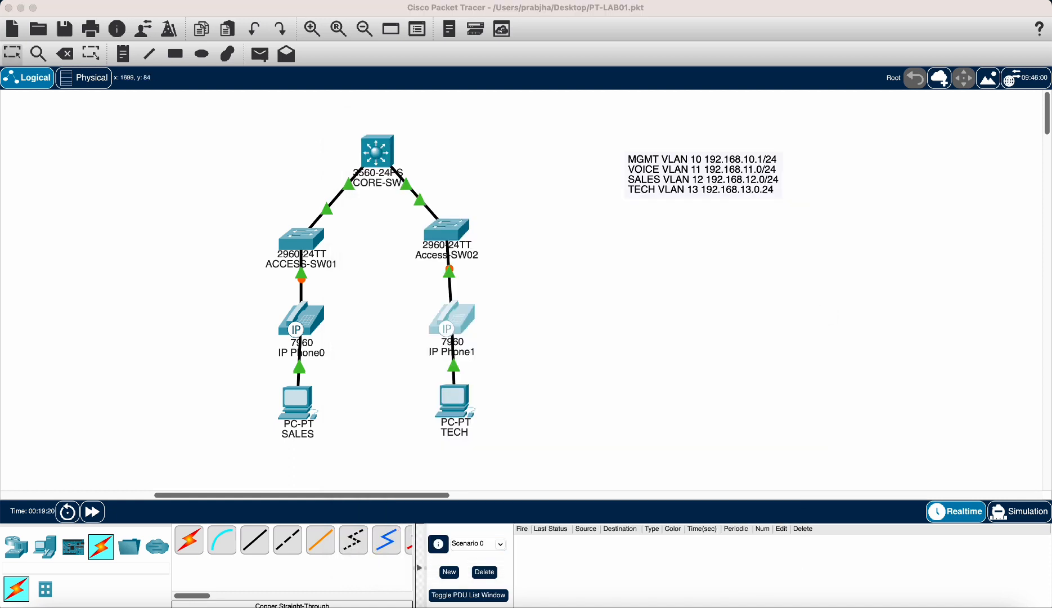
# Step: Open the ACCESS-SW01 console and enter global configuration mode
pyautogui.moveTo(703, 205); pyautogui.dragTo(684, 156)
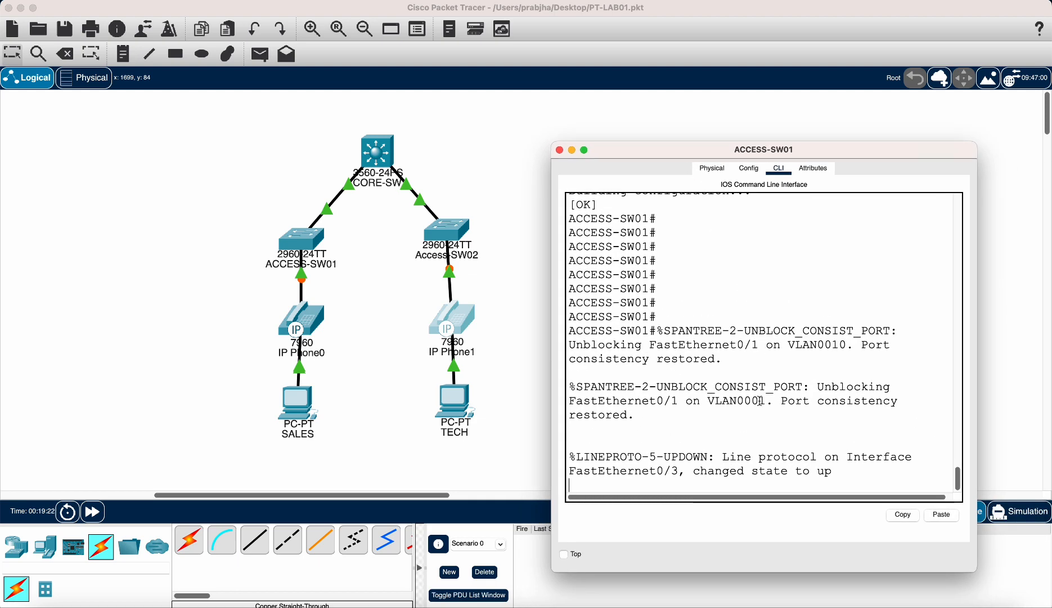
pyautogui.moveTo(663, 471); pyautogui.dragTo(687, 467)
pyautogui.press('Return')
pyautogui.press('Return')
pyautogui.press('Return')
pyautogui.press('Return')
pyautogui.press('Return')
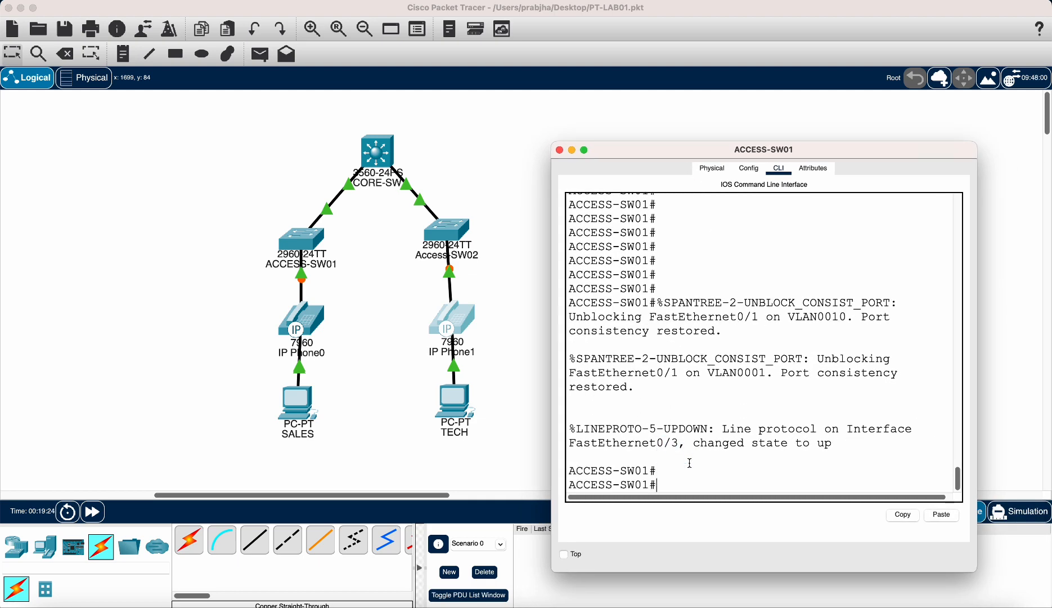
pyautogui.write('conf t')
pyautogui.press('Return')
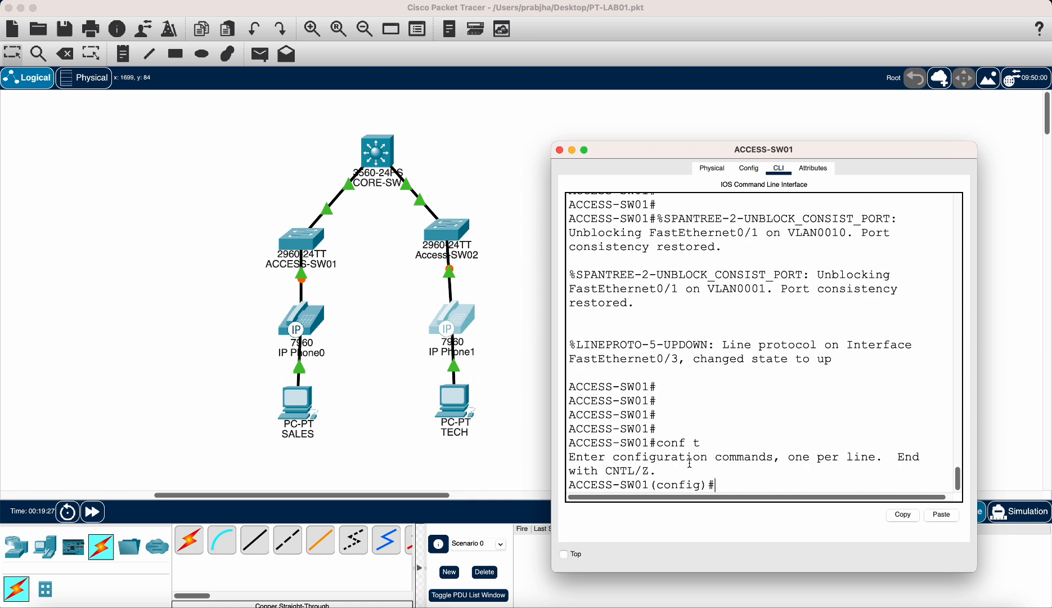
# Step: Set interface fastEthernet 0/3 of ACCESS-SW01 to switchport access mode
pyautogui.write('int')
pyautogui.press('Tab')
pyautogui.write('f')
pyautogui.press('Tab')
pyautogui.write('0/3')
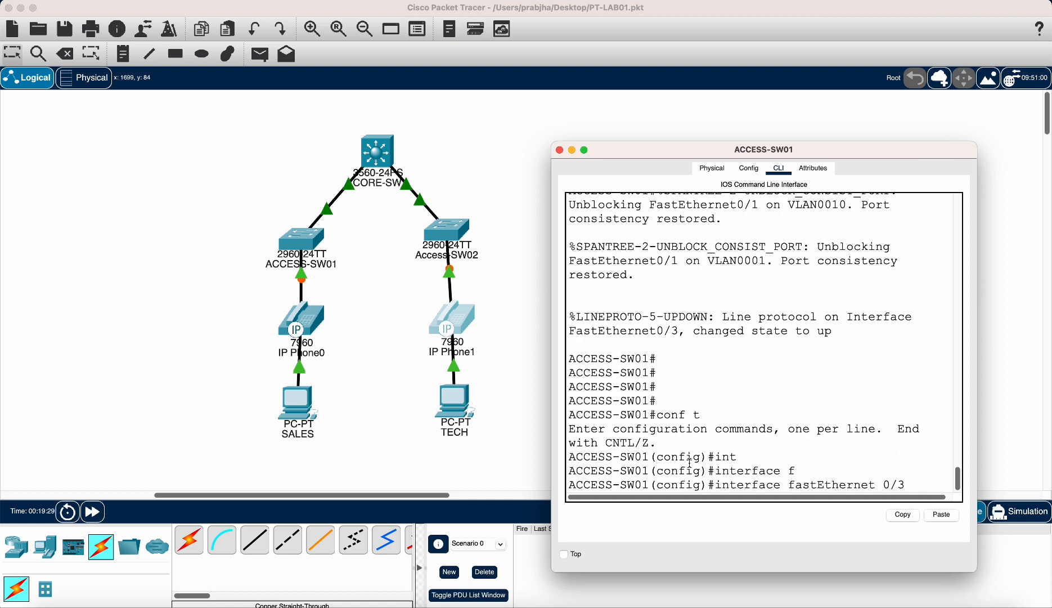
pyautogui.press('Return')
pyautogui.write('sw')
pyautogui.press('Tab')
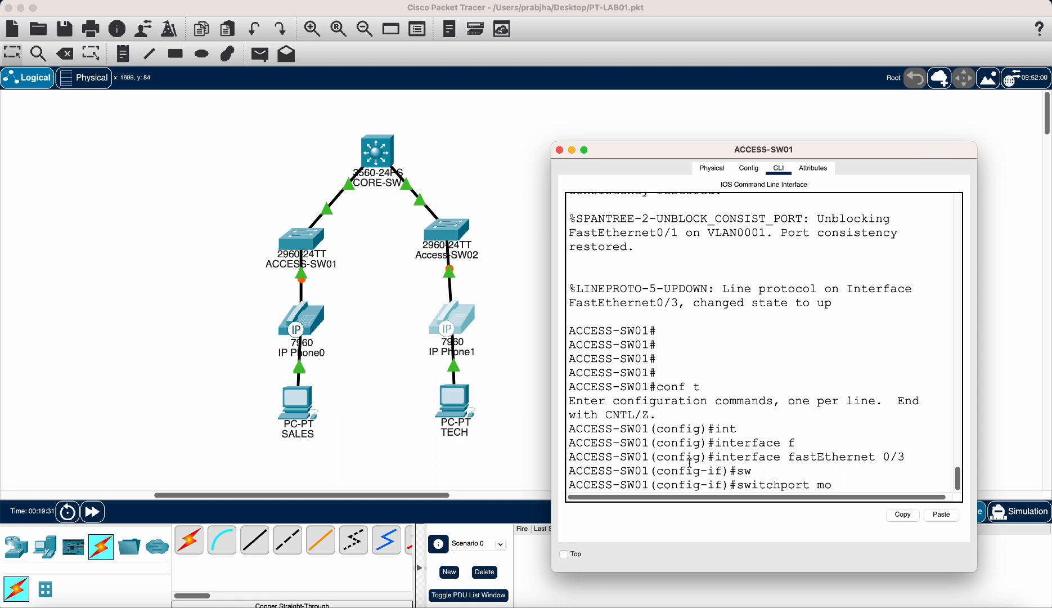
pyautogui.press('Tab')
pyautogui.write('ac')
pyautogui.press('Tab')
pyautogui.press('Return')
# Step: Assign access VLAN 12 to the fastEthernet 0/3 port of ACCESS-SW01
pyautogui.write('sw')
pyautogui.press('Tab')
pyautogui.write('ac')
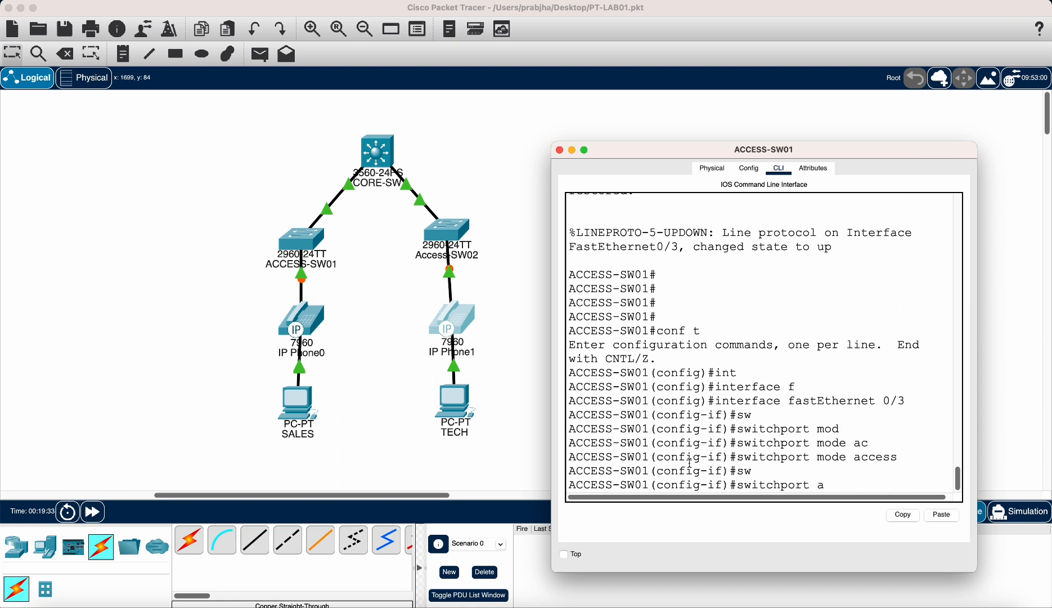
pyautogui.press('Tab')
pyautogui.write('v')
pyautogui.press('Tab')
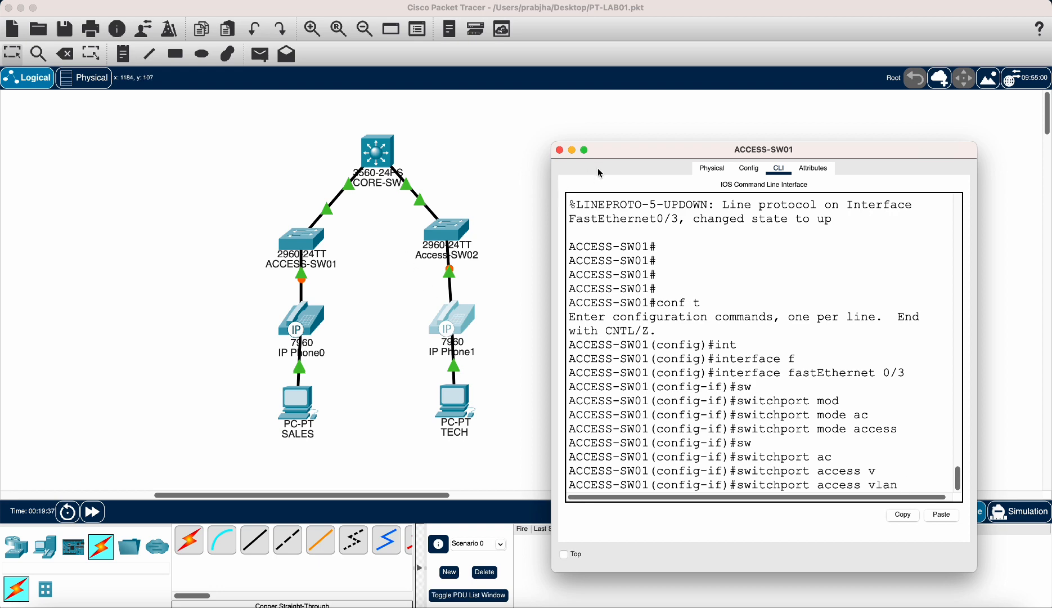
pyautogui.moveTo(609, 150); pyautogui.dragTo(618, 190)
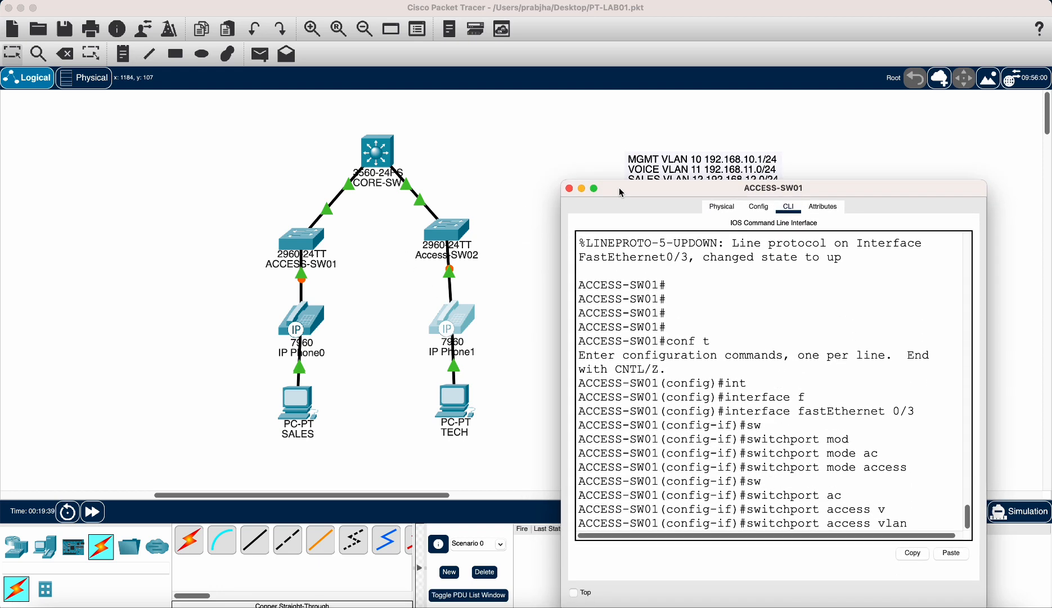
pyautogui.write('12')
pyautogui.press('Return')
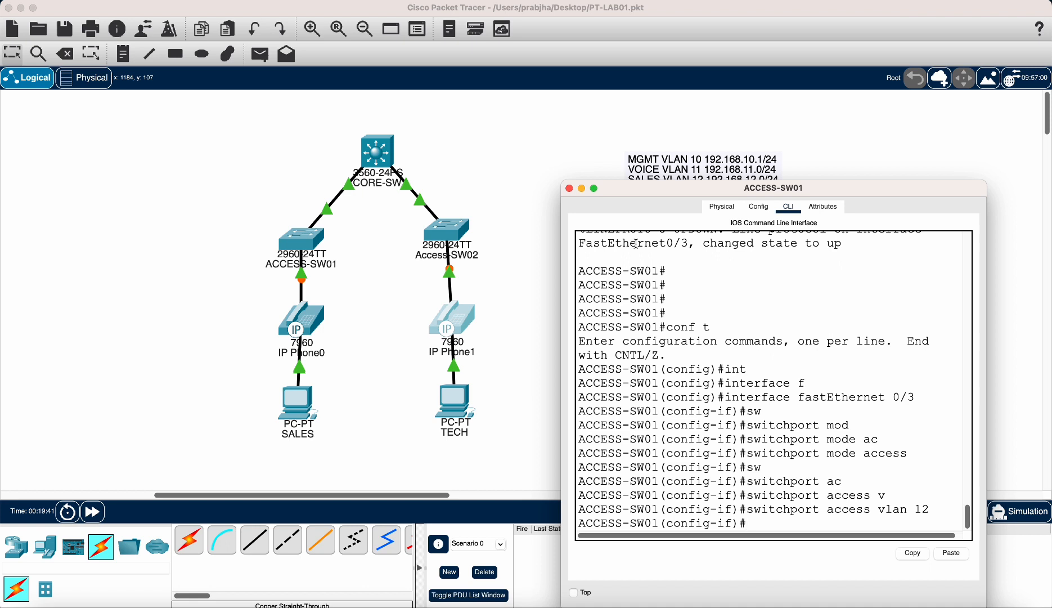
# Step: Set the voice VLAN of fastEthernet 0/3 on ACCESS-SW01 to 11 and leave configuration mode
pyautogui.write('sw')
pyautogui.press('Tab')
pyautogui.write('vo')
pyautogui.press('Tab')
pyautogui.write('v')
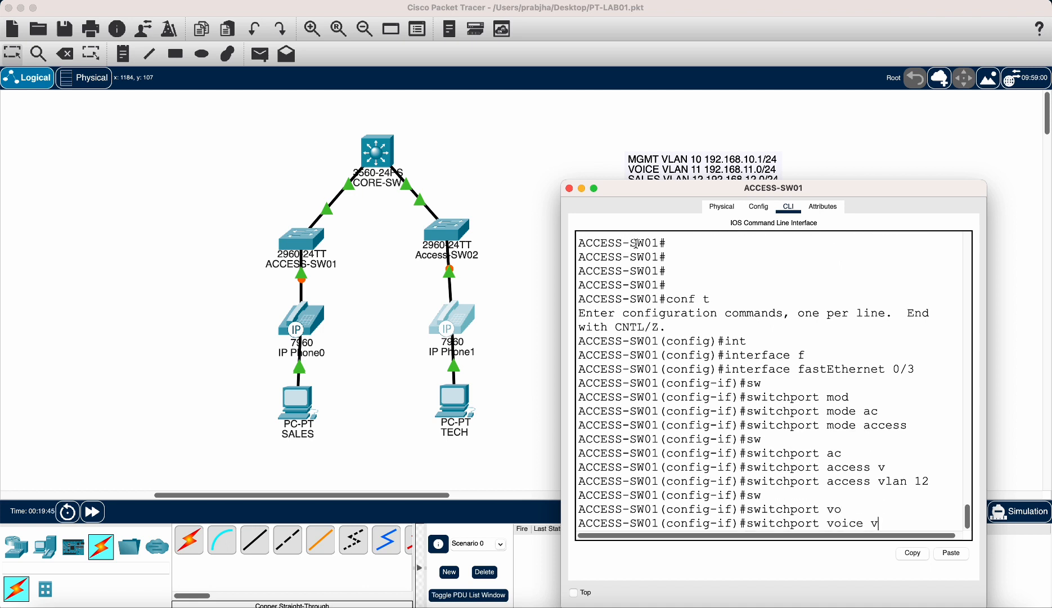
pyautogui.write('l')
pyautogui.press('Tab')
pyautogui.write('11')
pyautogui.press('Return')
pyautogui.write('end')
pyautogui.press('Return')
# Step: Display the running configuration of ACCESS-SW01, examine the access and voice VLAN settings of FastEthernet0/3, and close the console
pyautogui.write('sh')
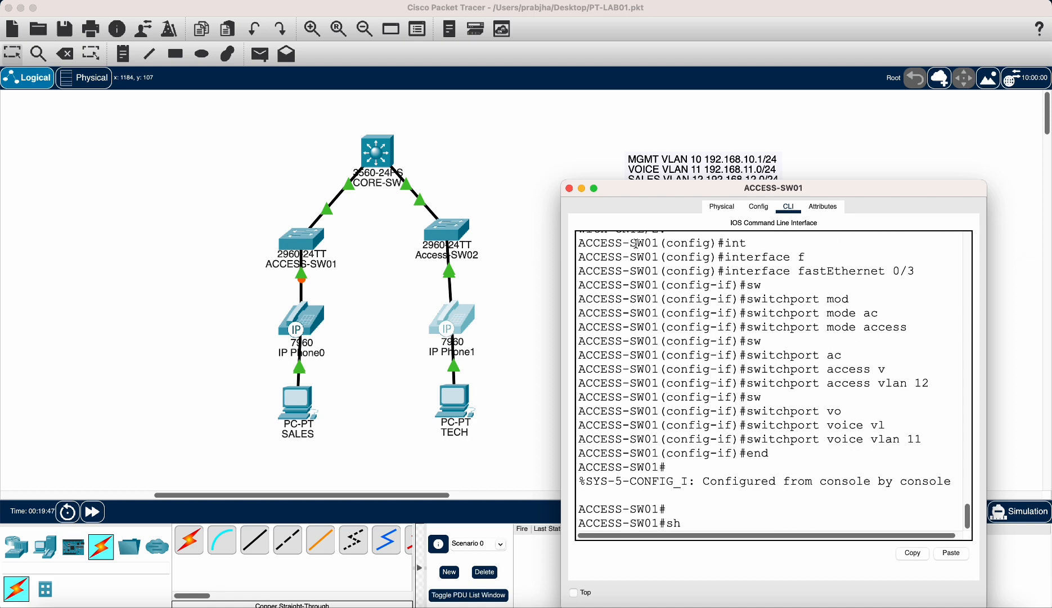
pyautogui.write('ow run int')
pyautogui.press('Tab')
pyautogui.press('BackSpace')
pyautogui.press('BackSpace')
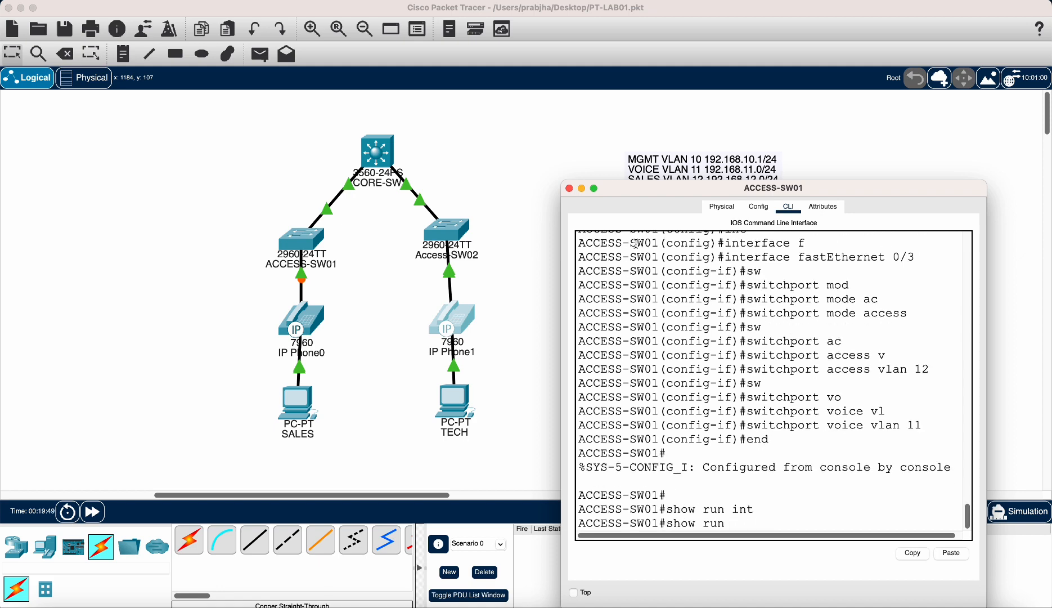
pyautogui.press('Return')
pyautogui.press('space')
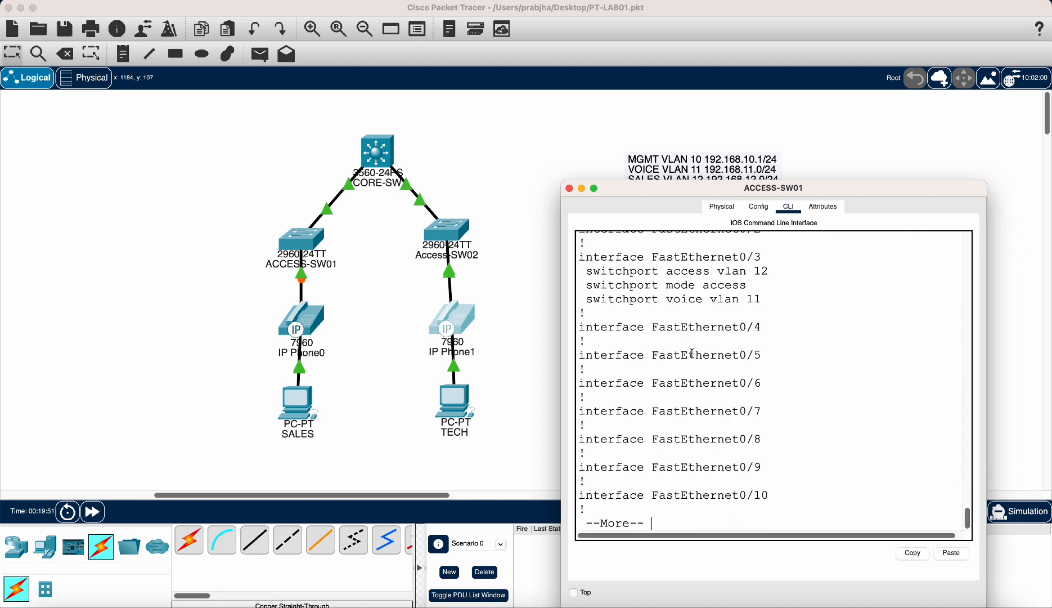
pyautogui.moveTo(758, 299); pyautogui.dragTo(580, 257)
pyautogui.moveTo(667, 299); pyautogui.dragTo(763, 297)
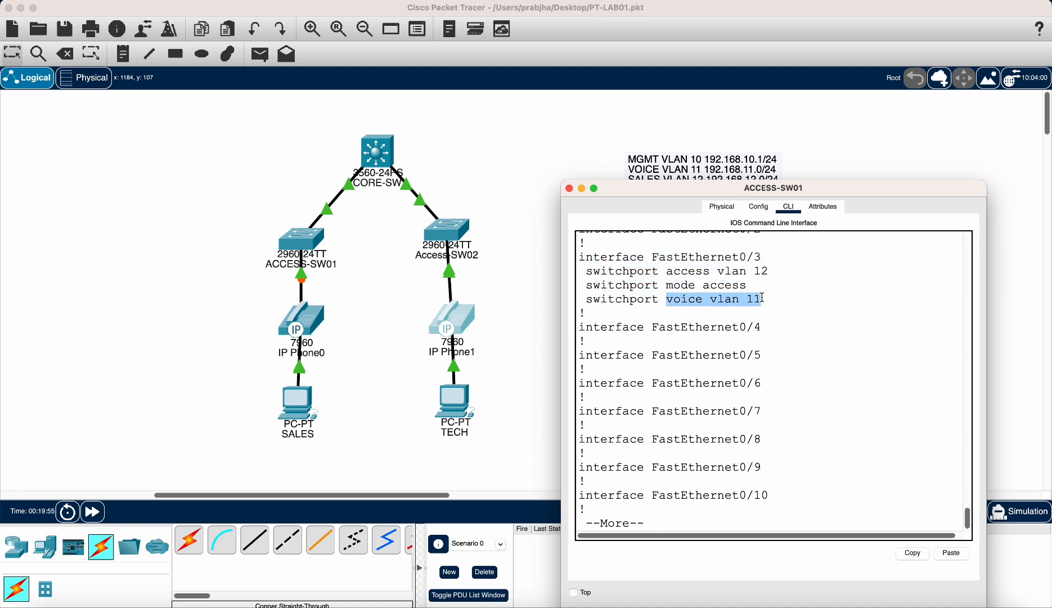
pyautogui.moveTo(674, 272); pyautogui.dragTo(775, 272)
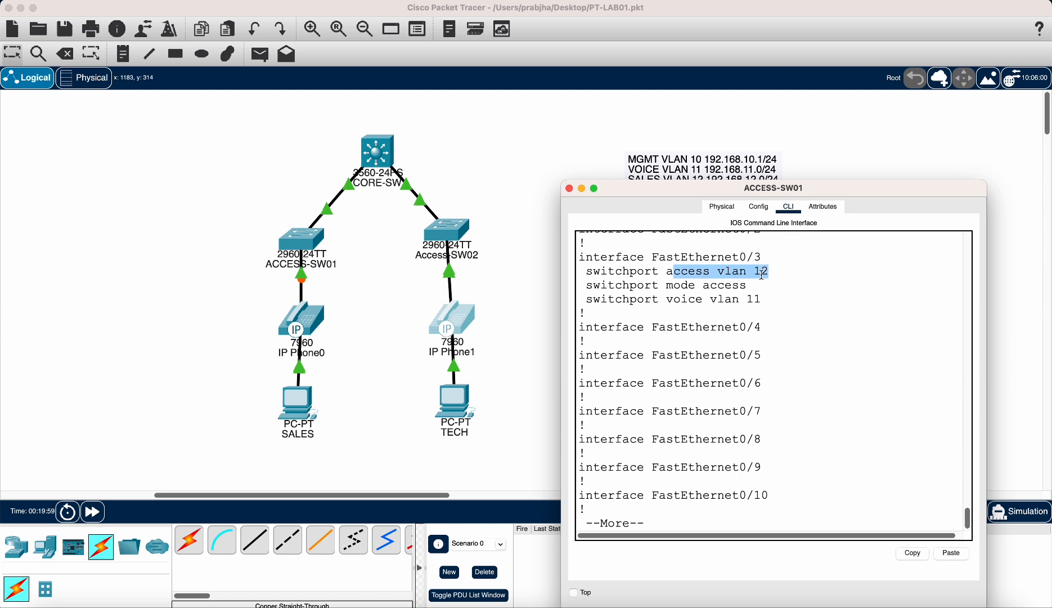
pyautogui.click(730, 314)
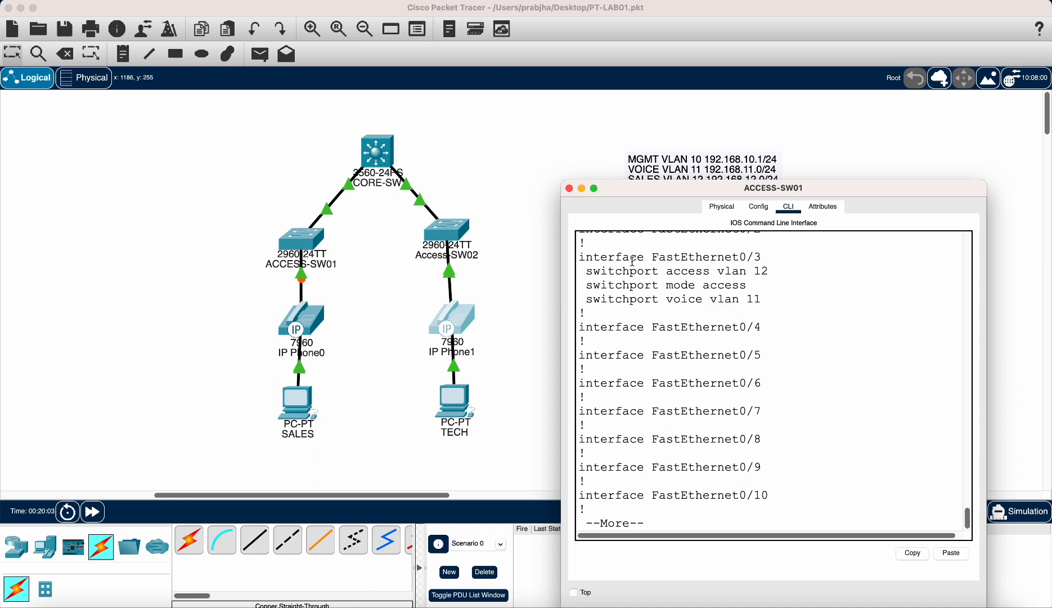
pyautogui.click(668, 301)
pyautogui.click(570, 190)
# Step: Open the ACCESS-SW02 console and enter global configuration mode
pyautogui.moveTo(315, 325)
pyautogui.mouseDown()
pyautogui.moveTo(304, 336)
pyautogui.moveTo(313, 332)
pyautogui.mouseUp()
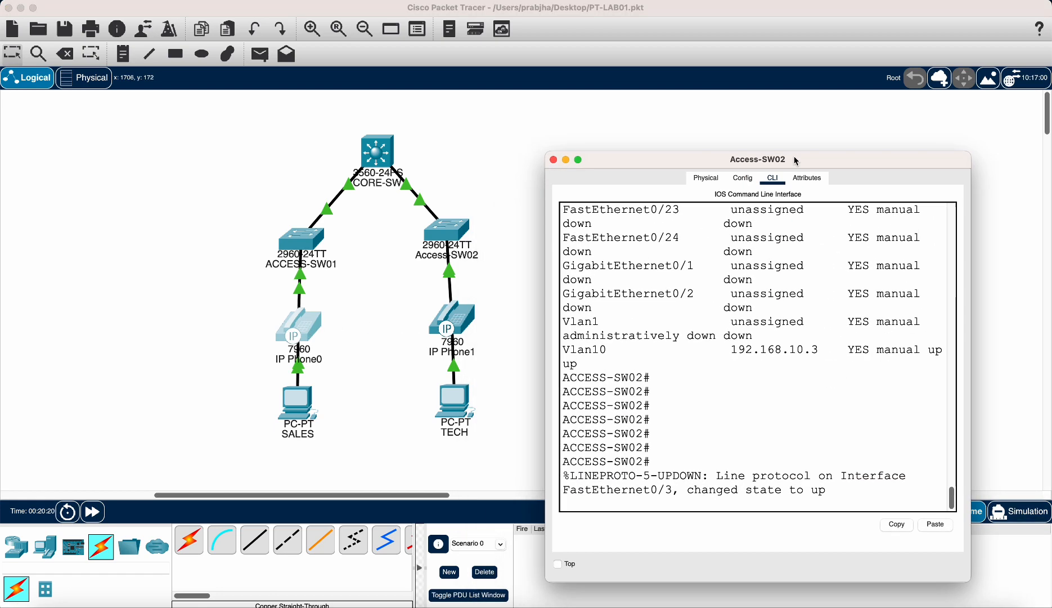
pyautogui.moveTo(797, 162); pyautogui.dragTo(811, 159)
pyautogui.press('Return')
pyautogui.press('Return')
pyautogui.press('Return')
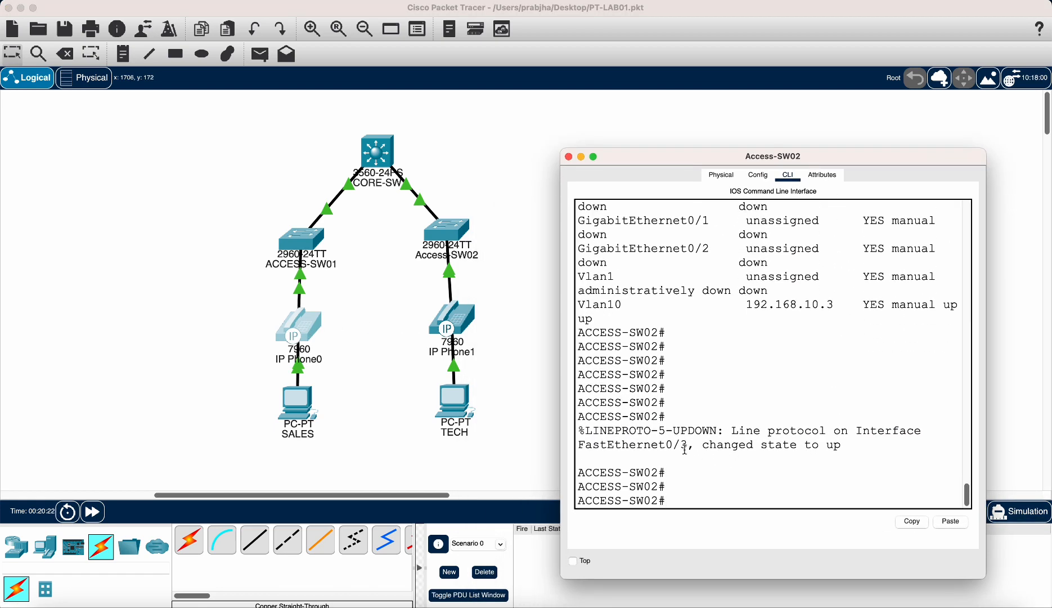
pyautogui.moveTo(665, 445); pyautogui.dragTo(692, 444)
pyautogui.click(747, 442)
pyautogui.press('Return')
pyautogui.press('Return')
pyautogui.press('Return')
pyautogui.write('conf t')
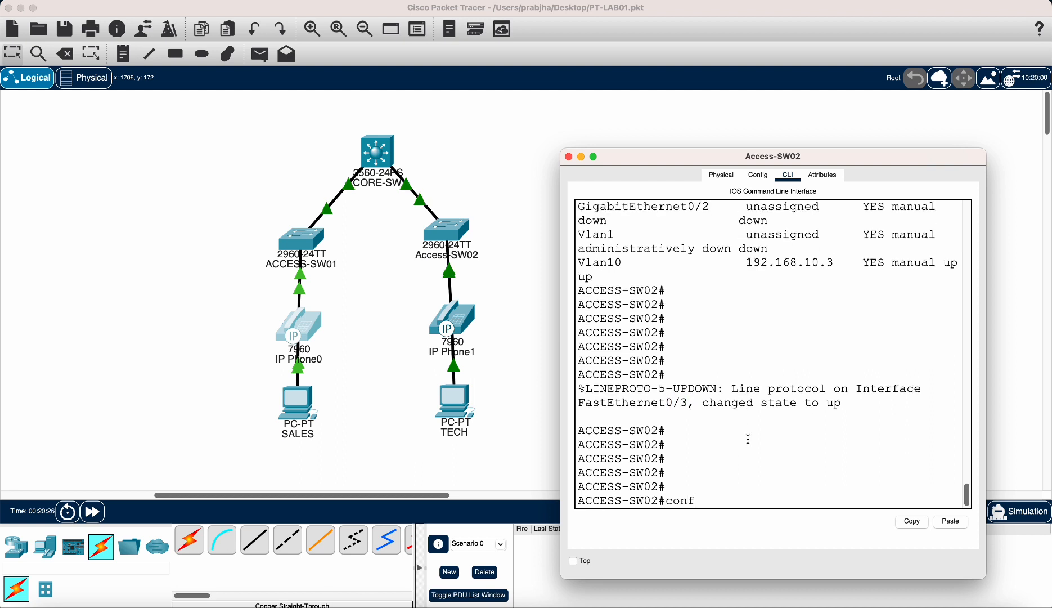
pyautogui.press('Return')
# Step: Set interface fastEthernet 0/3 of ACCESS-SW02 to switchport access mode
pyautogui.write('in')
pyautogui.press('Tab')
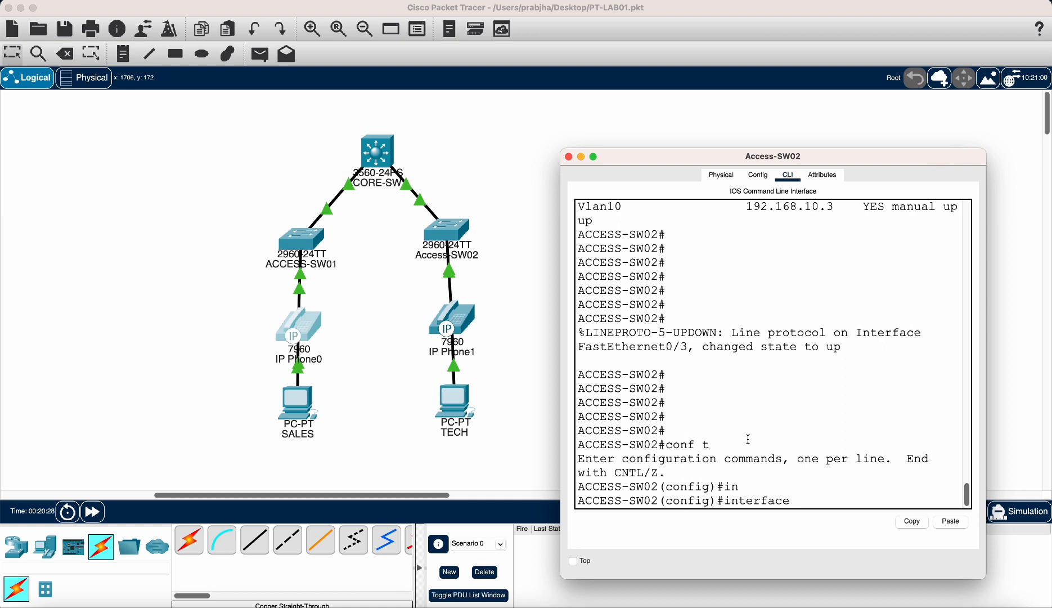
pyautogui.write('fa')
pyautogui.press('Tab')
pyautogui.write('0/3')
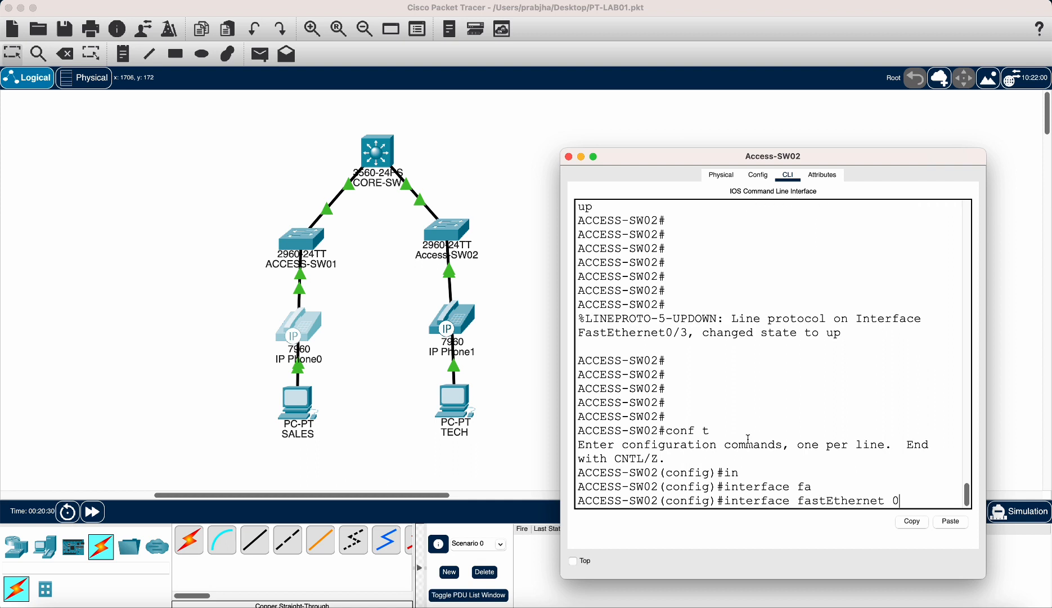
pyautogui.press('Return')
pyautogui.write('sw')
pyautogui.press('Tab')
pyautogui.write('mo')
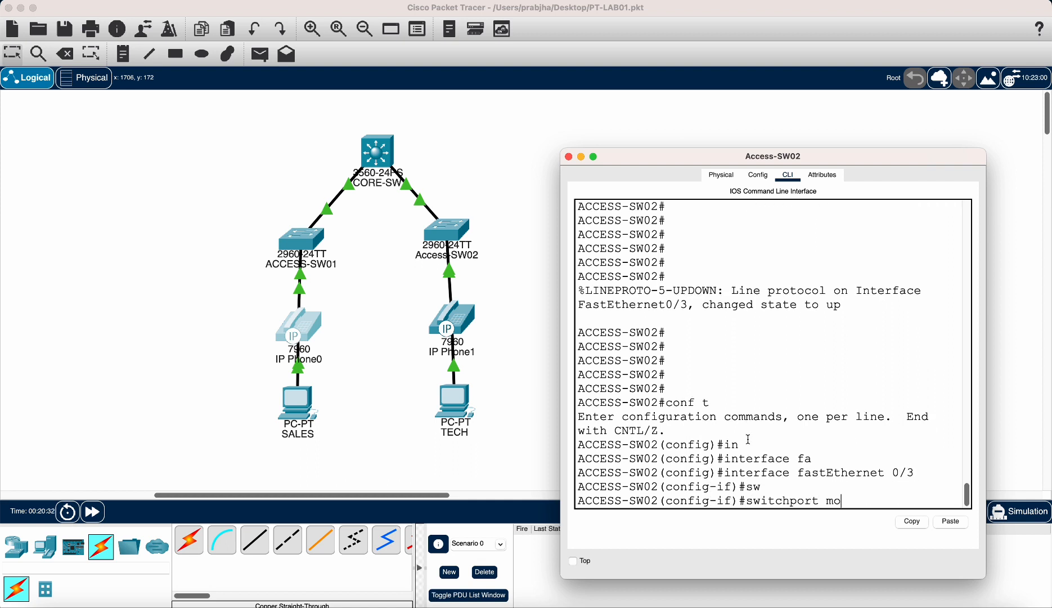
pyautogui.write('d')
pyautogui.press('Tab')
pyautogui.write('ac')
pyautogui.press('Tab')
pyautogui.press('Return')
# Step: Assign access VLAN 13 to the fastEthernet 0/3 port of ACCESS-SW02
pyautogui.write('sw')
pyautogui.press('Tab')
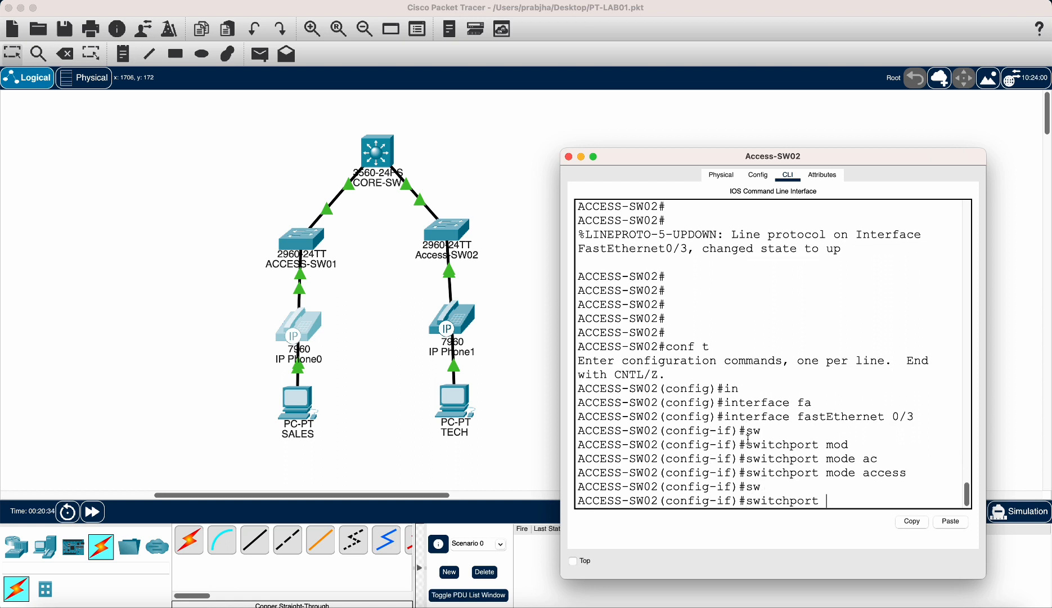
pyautogui.write('ac')
pyautogui.press('Tab')
pyautogui.write('v')
pyautogui.press('Tab')
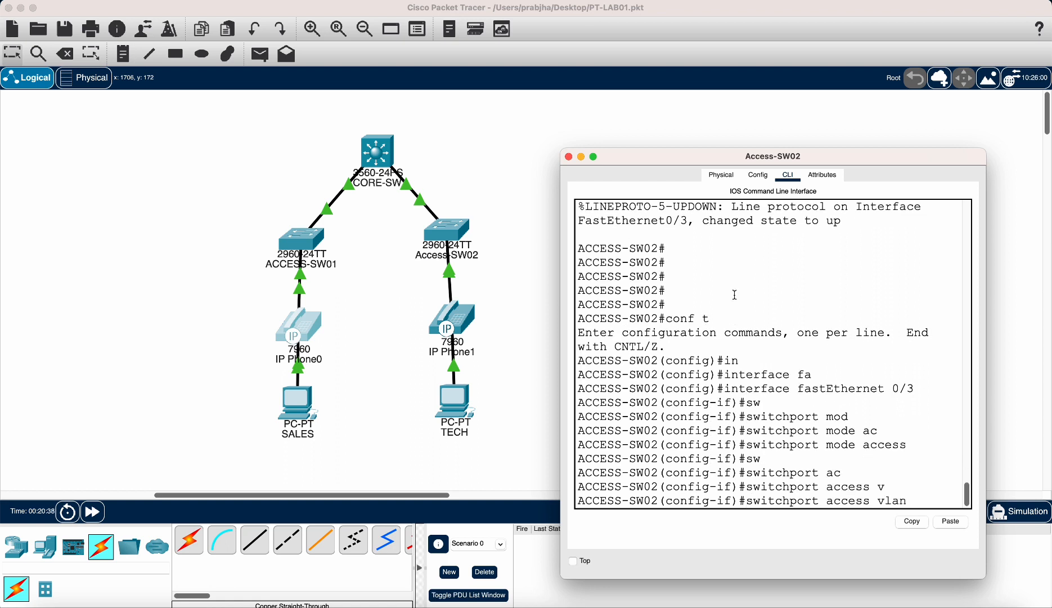
pyautogui.moveTo(728, 162)
pyautogui.mouseDown()
pyautogui.moveTo(721, 259)
pyautogui.moveTo(725, 166)
pyautogui.mouseUp()
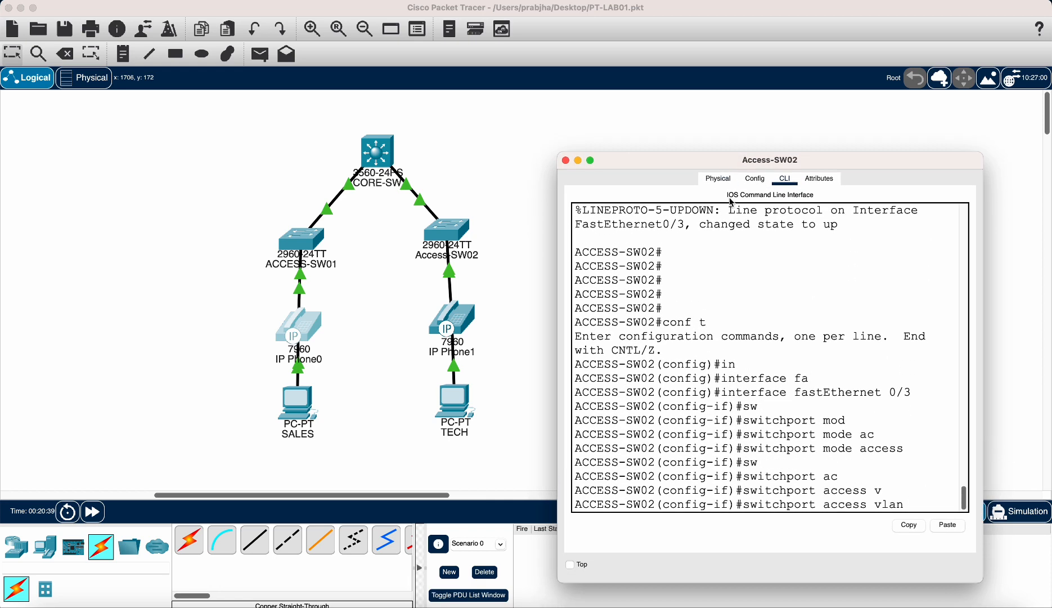
pyautogui.write('13')
pyautogui.press('Return')
# Step: Assign voice VLAN 12 to the fastEthernet 0/3 port of ACCESS-SW02
pyautogui.write('s')
pyautogui.press('Tab')
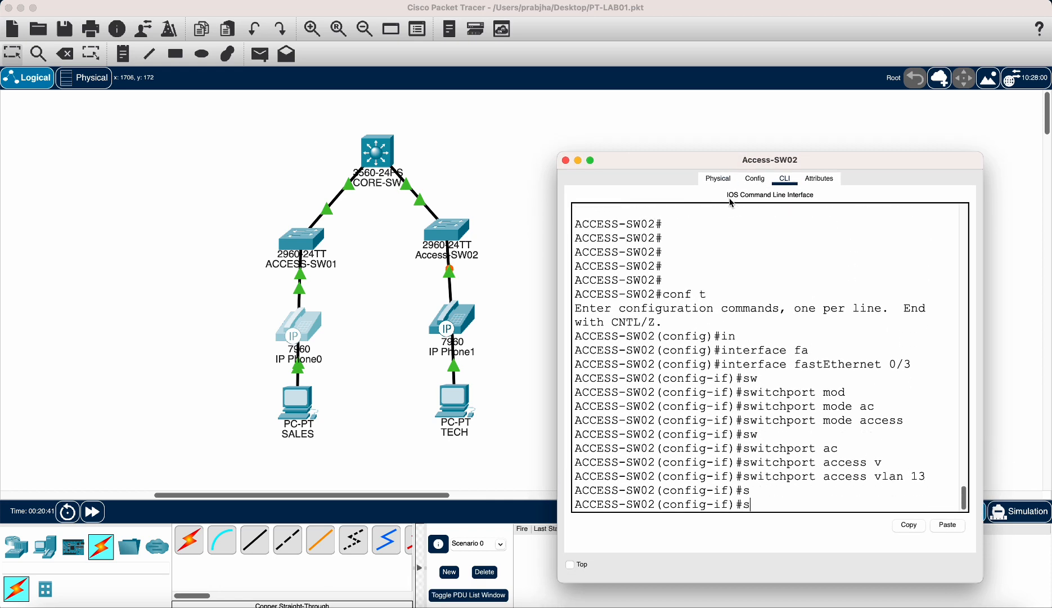
pyautogui.write('w')
pyautogui.press('Tab')
pyautogui.write('voi')
pyautogui.press('Tab')
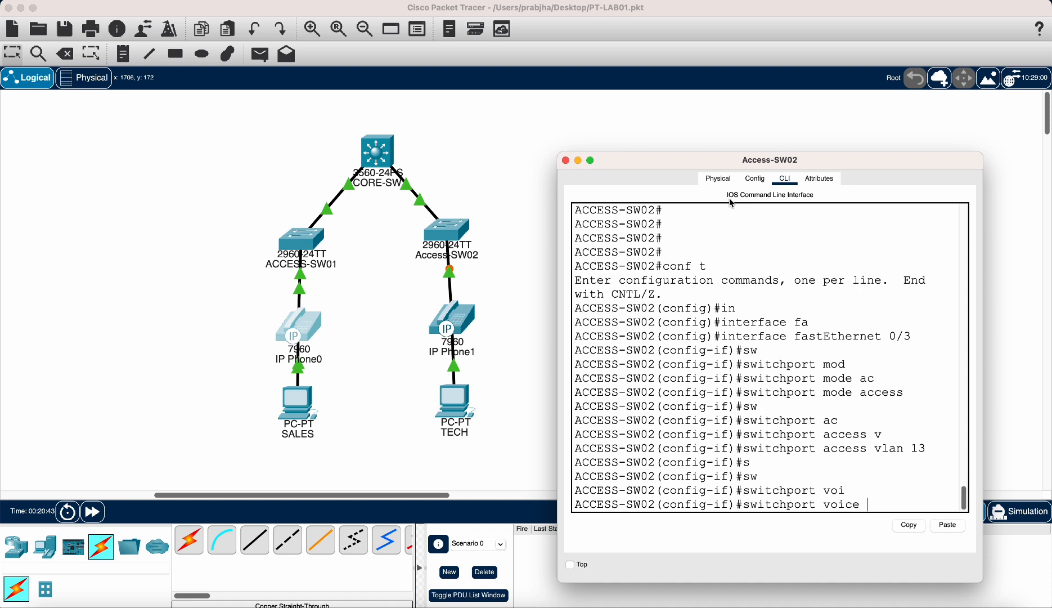
pyautogui.write('vl')
pyautogui.press('Tab')
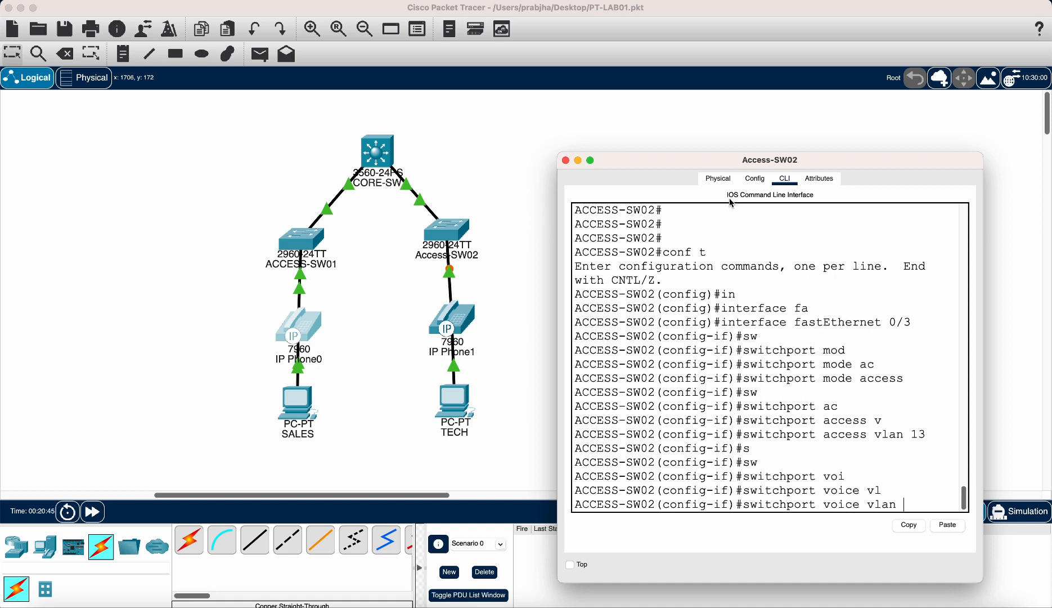
pyautogui.moveTo(768, 162)
pyautogui.mouseDown()
pyautogui.moveTo(763, 237)
pyautogui.moveTo(743, 186)
pyautogui.moveTo(754, 155)
pyautogui.mouseUp()
pyautogui.write('12')
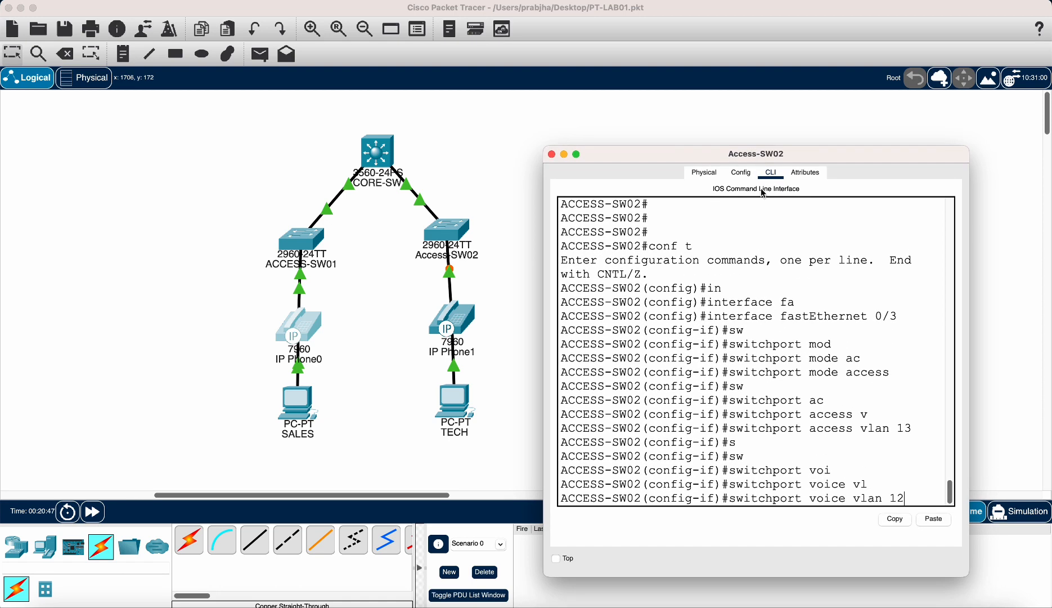
pyautogui.press('Return')
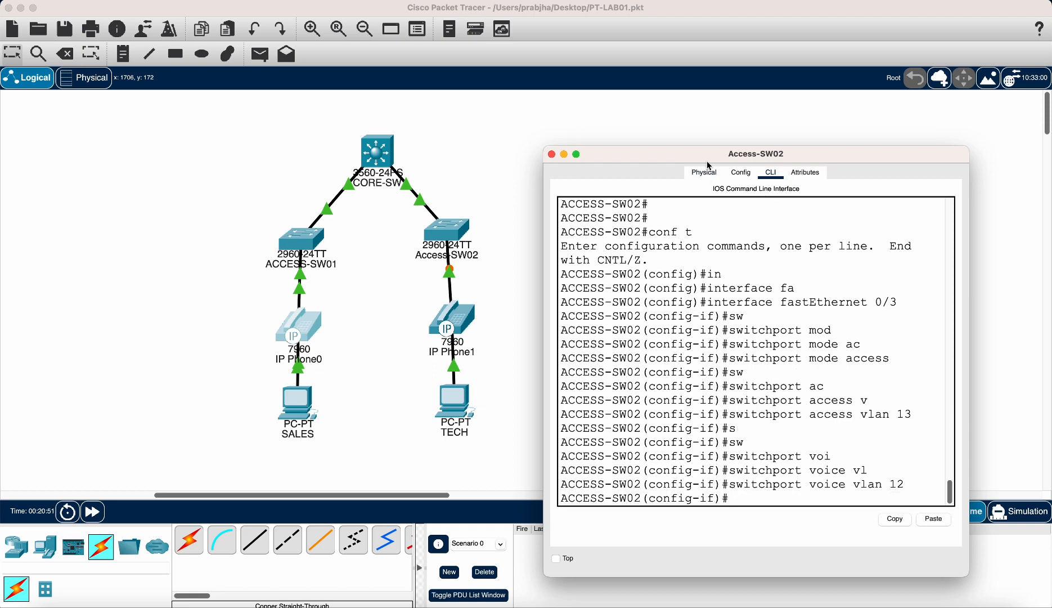
# Step: Change the voice VLAN of ACCESS-SW02's fastEthernet 0/3 port to 11
pyautogui.moveTo(706, 162)
pyautogui.mouseDown()
pyautogui.moveTo(710, 256)
pyautogui.moveTo(714, 172)
pyautogui.mouseUp()
pyautogui.press('Up')
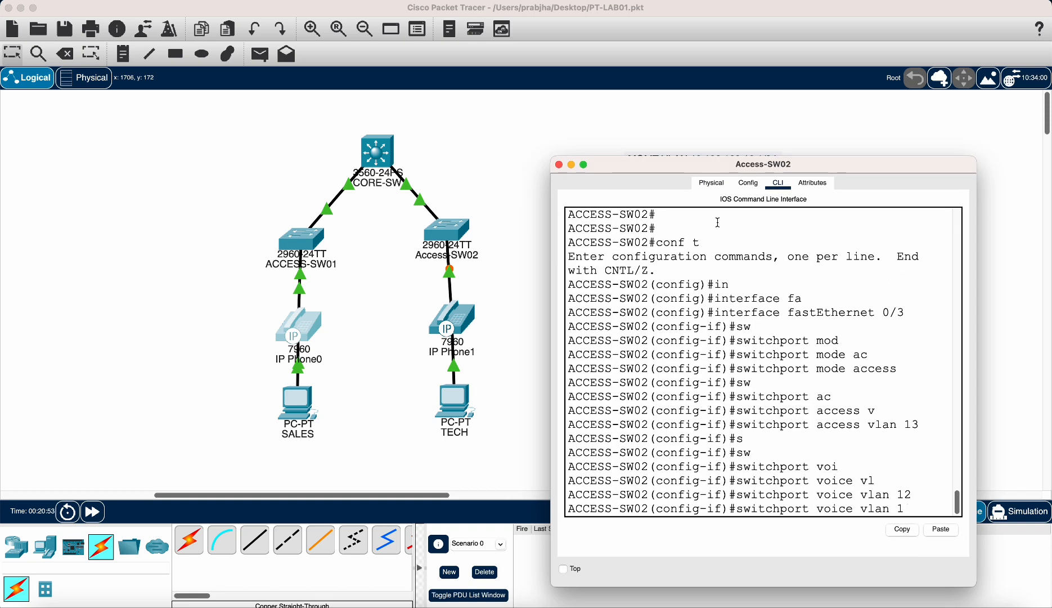
pyautogui.write('11')
pyautogui.press('Return')
# Step: Restart ACCESS-SW02's fastEthernet 0/3 port with shutdown and no shutdown, and leave configuration mode
pyautogui.write('shut')
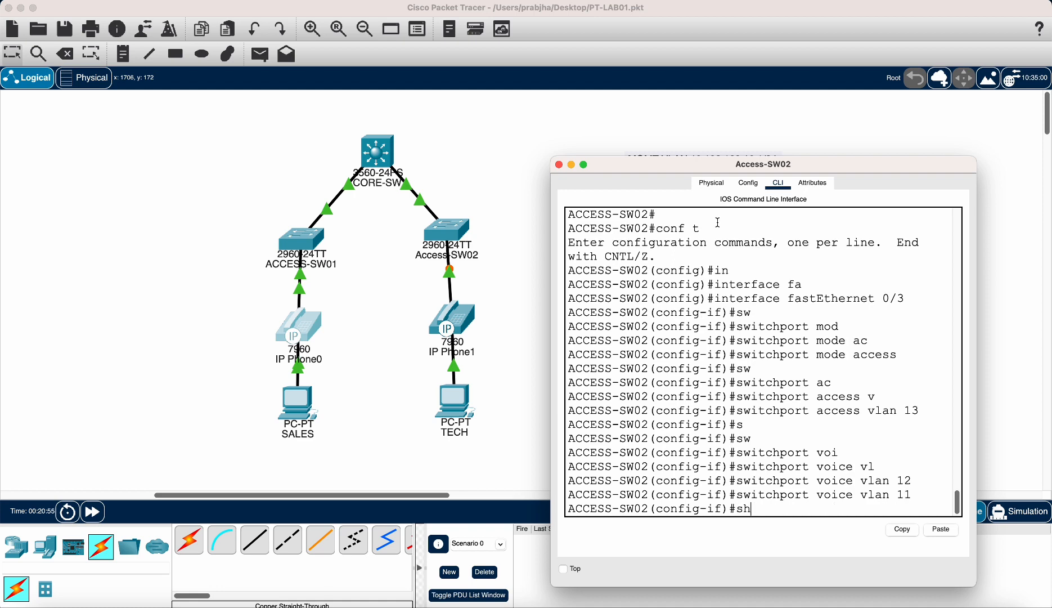
pyautogui.press('Tab')
pyautogui.press('Return')
pyautogui.write('no shut')
pyautogui.press('Tab')
pyautogui.press('Return')
pyautogui.write('end')
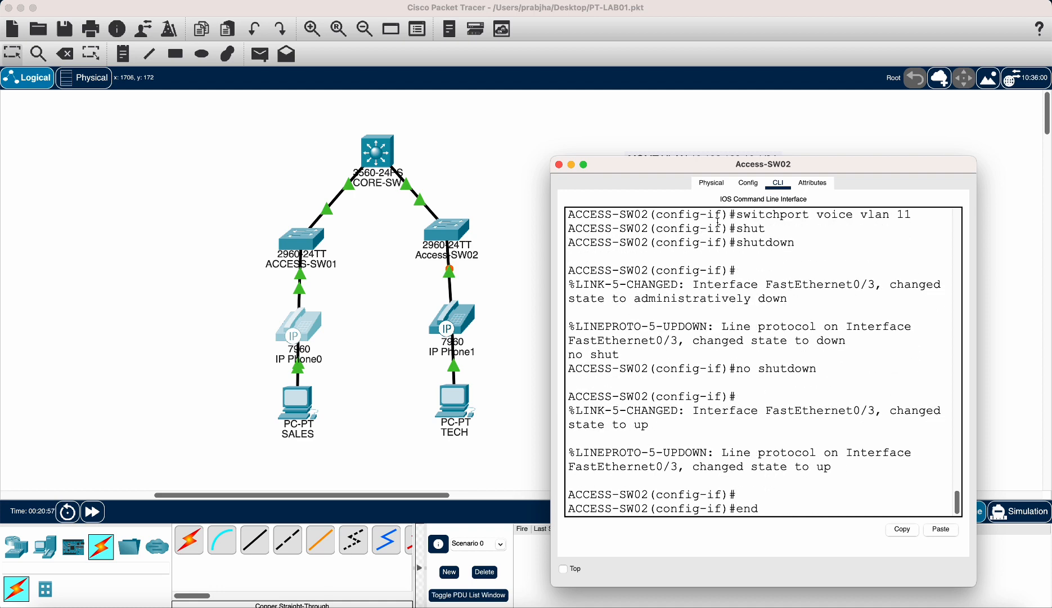
pyautogui.press('Return')
# Step: Display the running configuration of ACCESS-SW02 and examine the access and voice VLAN settings of FastEthernet0/3
pyautogui.write('show un')
pyautogui.press('Return')
pyautogui.write('show run')
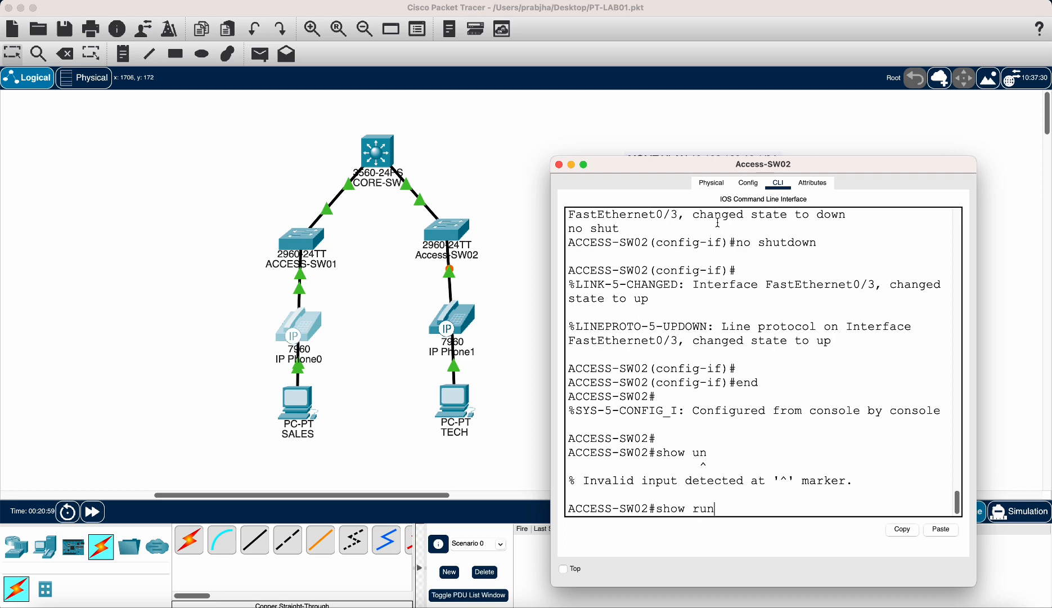
pyautogui.press('Return')
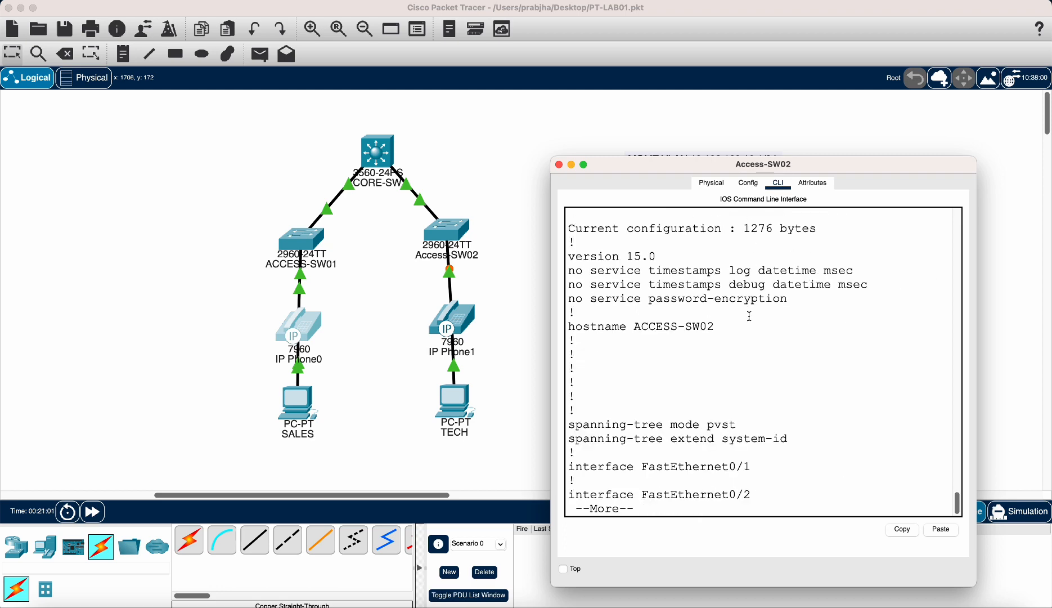
pyautogui.press('space')
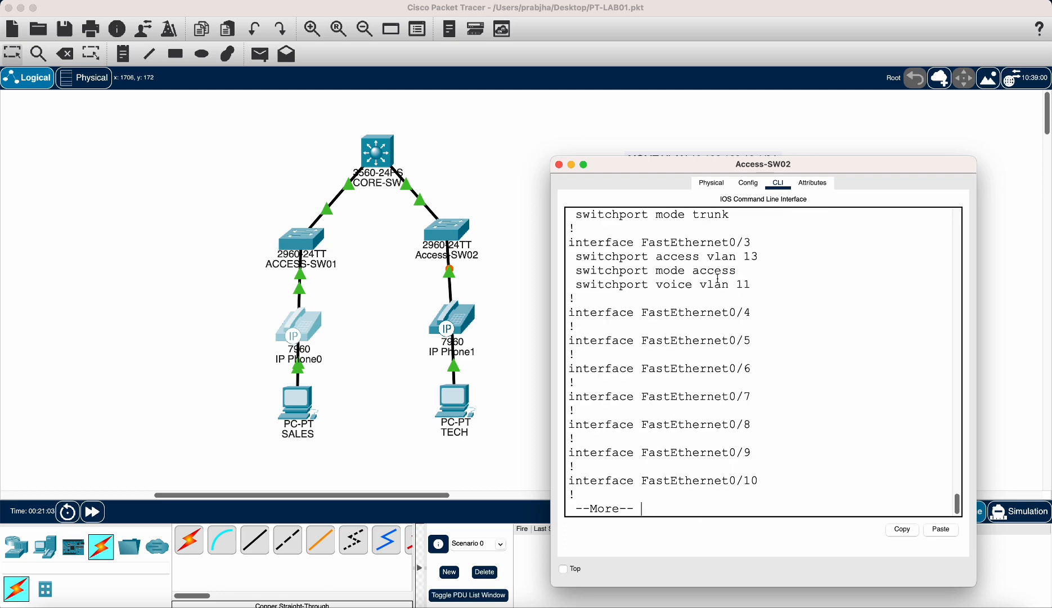
pyautogui.scroll(2, 718, 278)
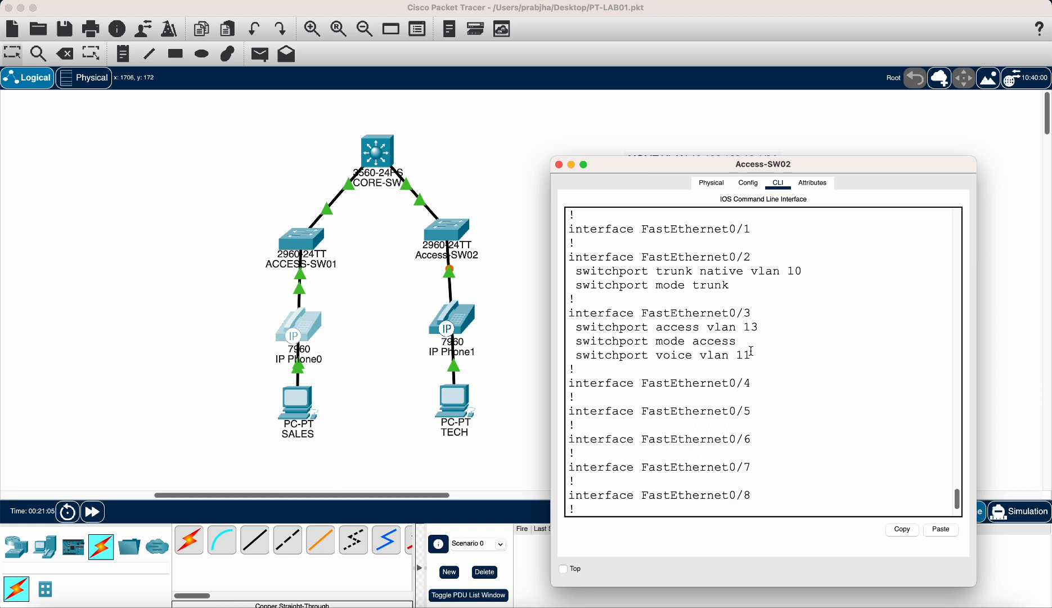
pyautogui.moveTo(656, 355); pyautogui.dragTo(752, 354)
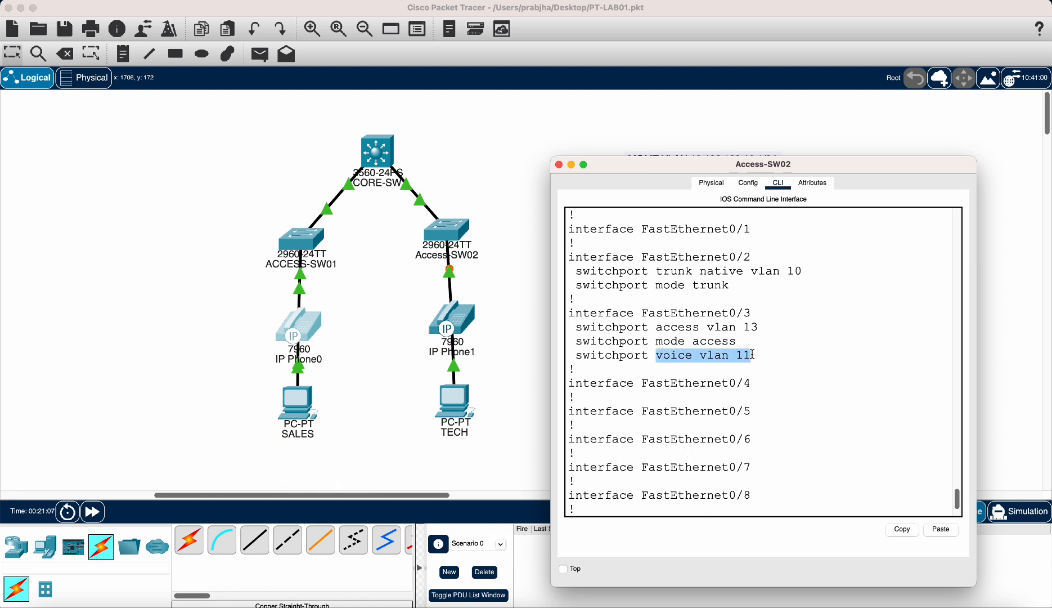
pyautogui.moveTo(655, 327); pyautogui.dragTo(761, 327)
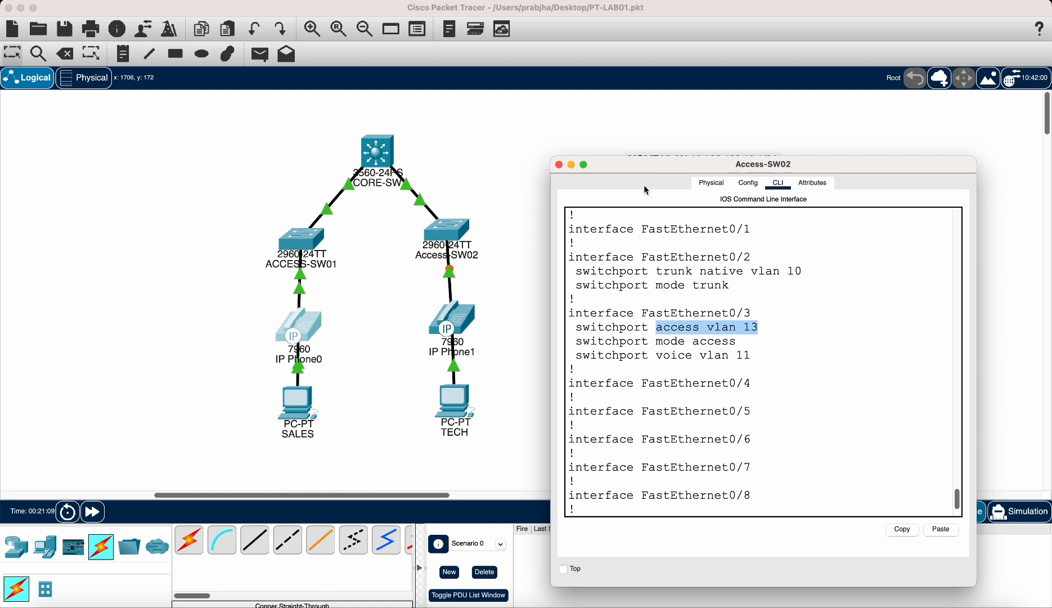
# Step: Leave the configuration listing, save the ACCESS-SW02 configuration with wr, and close its console
pyautogui.click(700, 272)
pyautogui.press('Return')
pyautogui.press('Return')
pyautogui.write('wr')
pyautogui.press('Return')
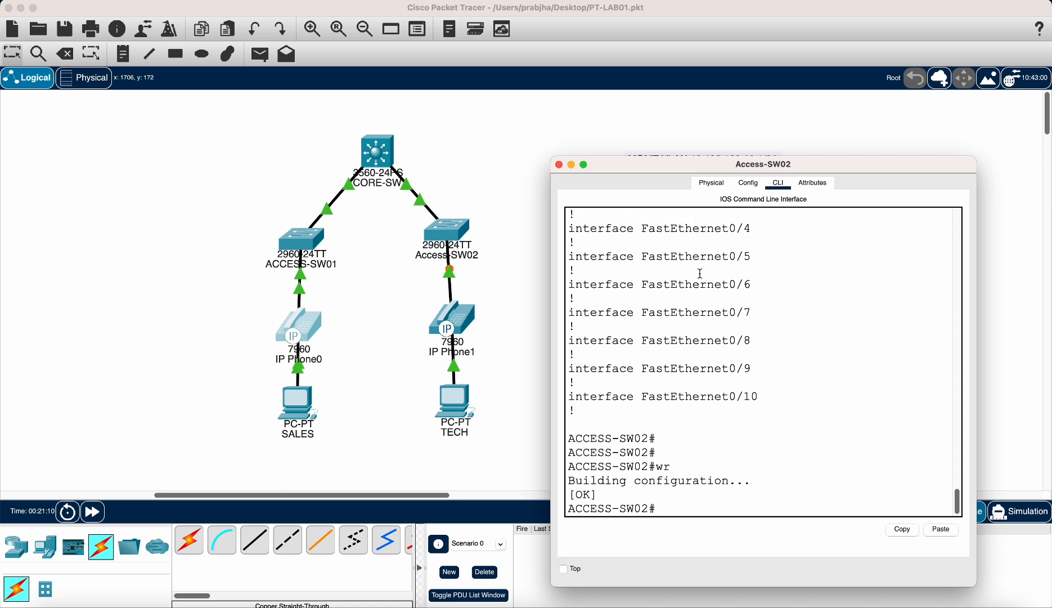
pyautogui.click(559, 164)
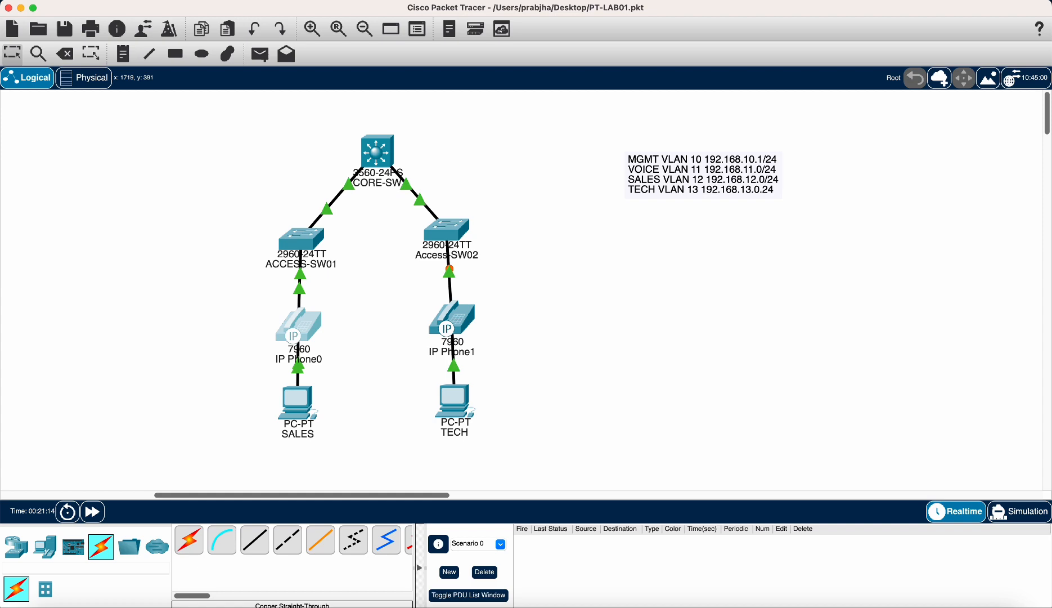
# Step: Set the SALES PC's IPv4 configuration to DHCP and close its window
pyautogui.click(315, 397)
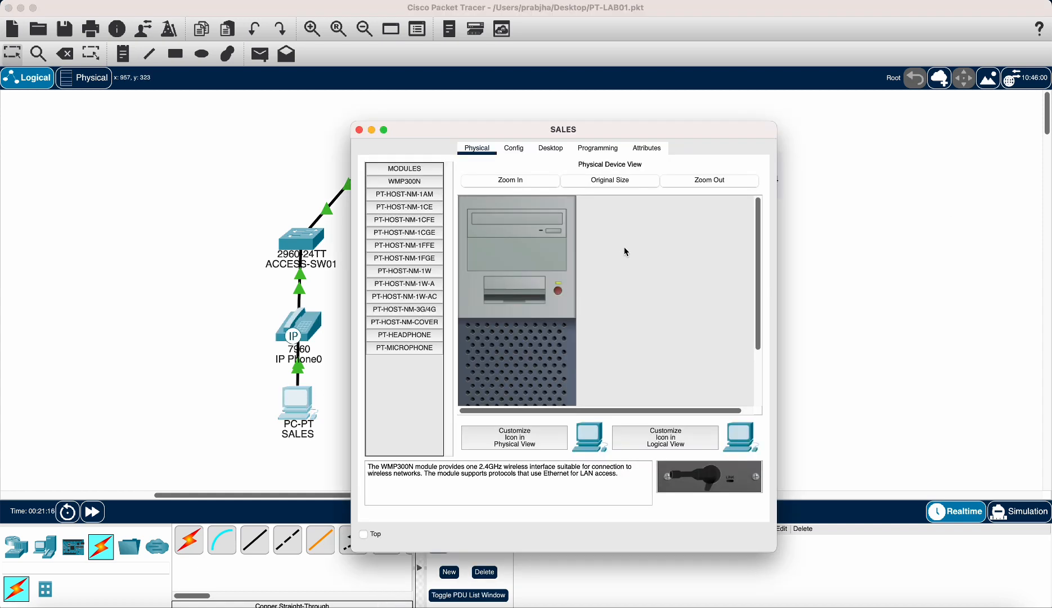
pyautogui.moveTo(586, 129); pyautogui.dragTo(717, 131)
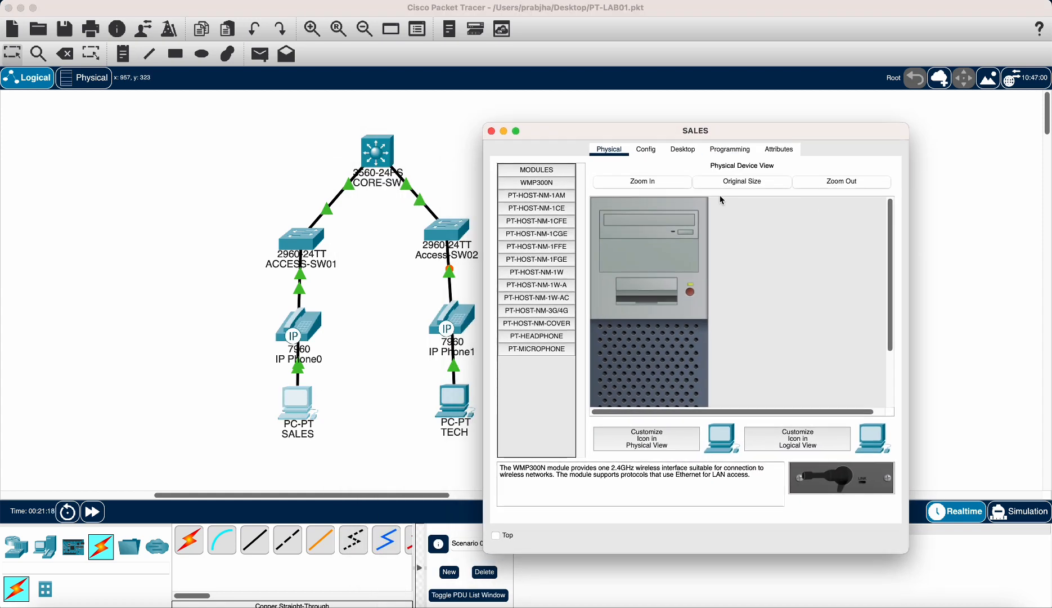
pyautogui.click(681, 151)
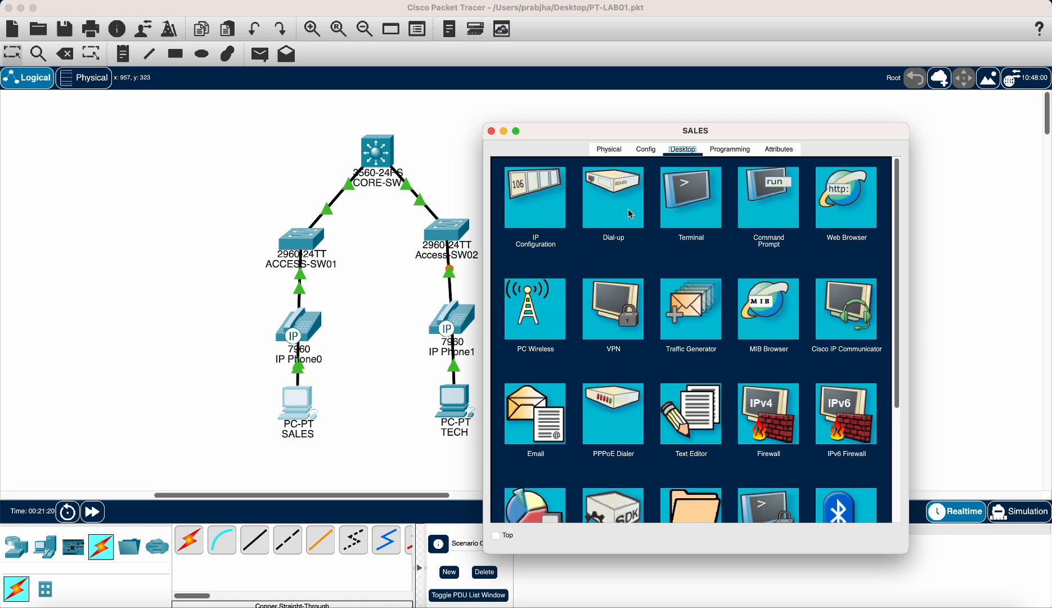
pyautogui.click(562, 214)
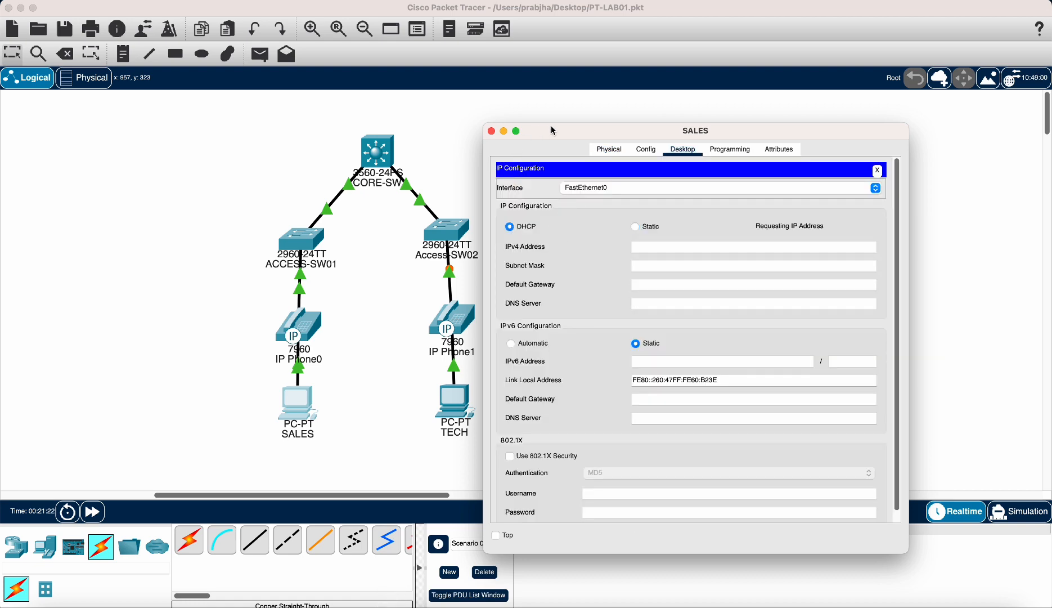
pyautogui.click(490, 131)
# Step: Set the TECH PC's IPv4 configuration to DHCP and close its window
pyautogui.click(459, 405)
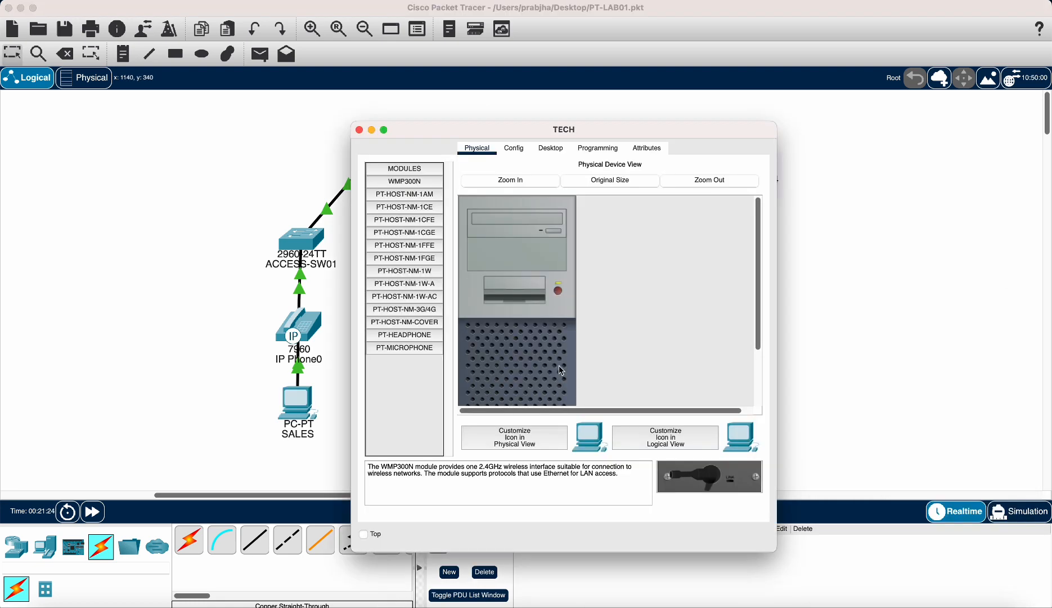
pyautogui.click(551, 148)
pyautogui.click(392, 205)
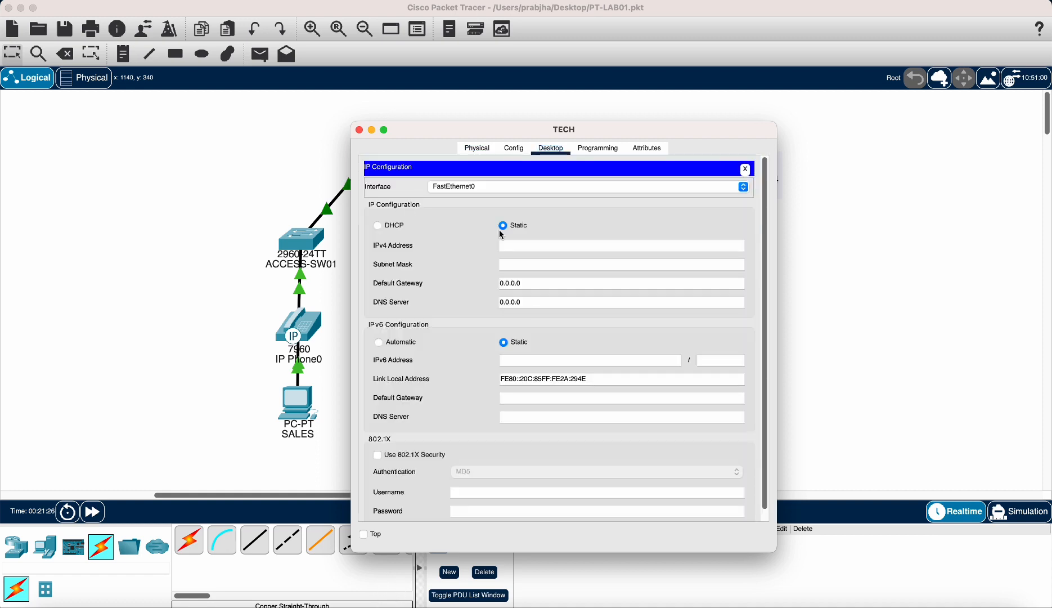
pyautogui.click(396, 226)
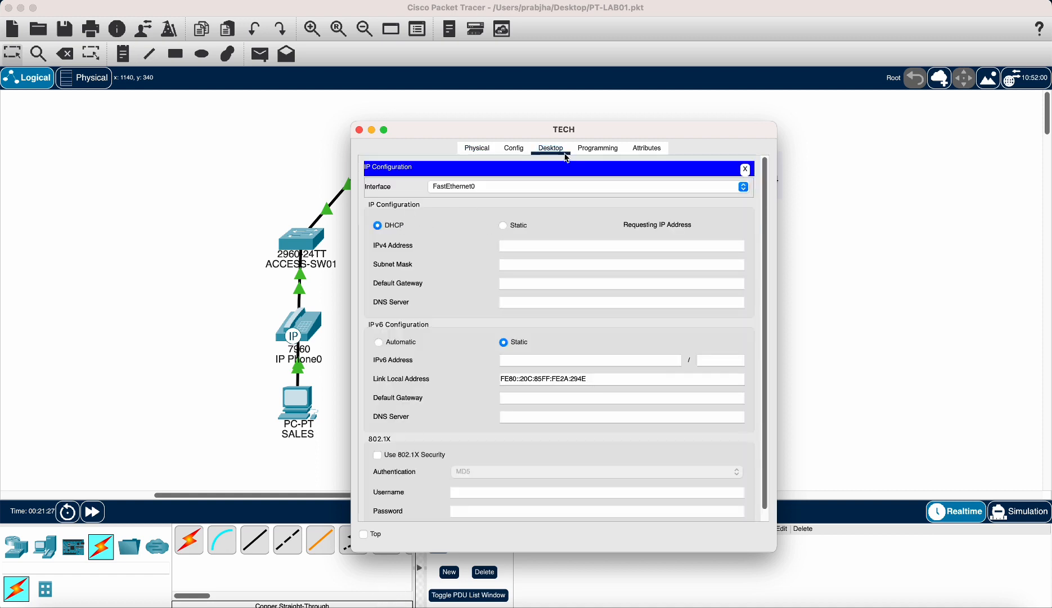
pyautogui.click(359, 130)
# Step: Reopen the SALES PC, check the IPv4 settings assigned by DHCP, and close the IP configuration
pyautogui.click(297, 411)
pyautogui.moveTo(650, 117); pyautogui.dragTo(672, 106)
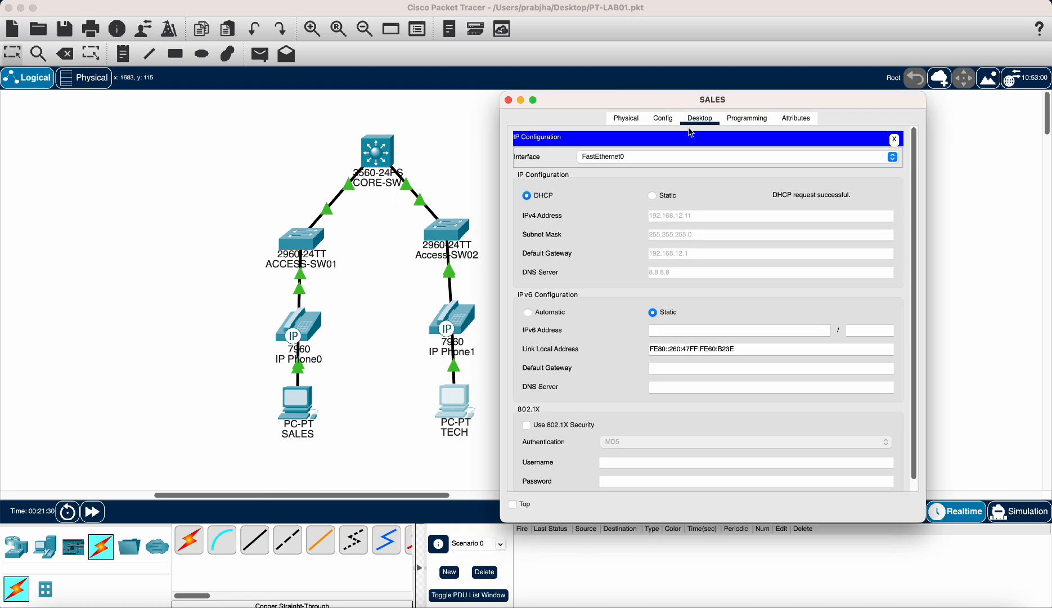
pyautogui.click(665, 120)
pyautogui.click(700, 118)
pyautogui.click(893, 138)
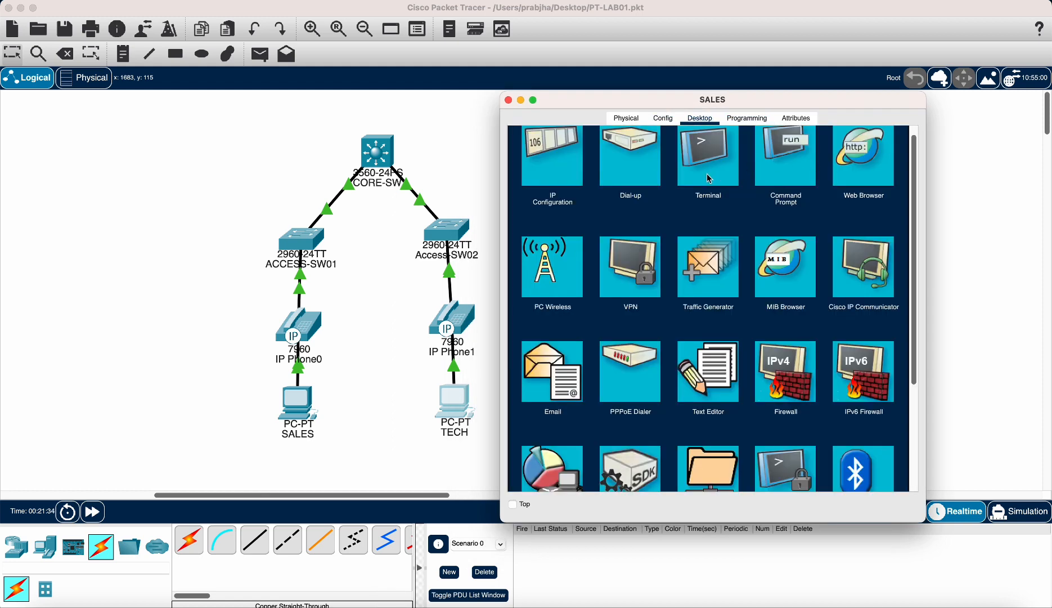
# Step: Release the SALES PC's IP address from its command prompt with ipconfig /release
pyautogui.click(755, 172)
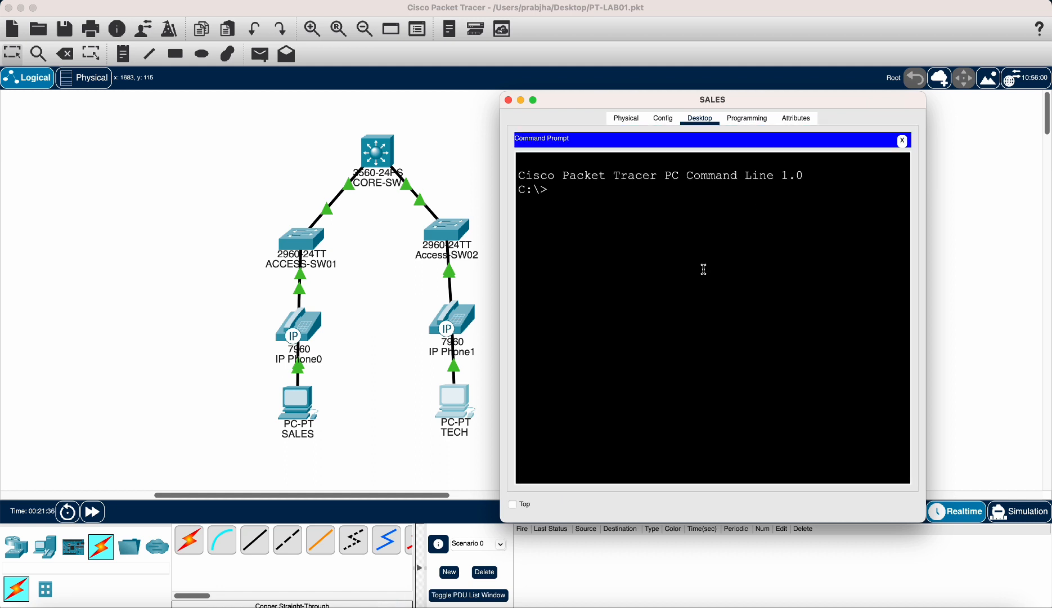
pyautogui.press('Return')
pyautogui.press('Return')
pyautogui.write('ipconfig /relea')
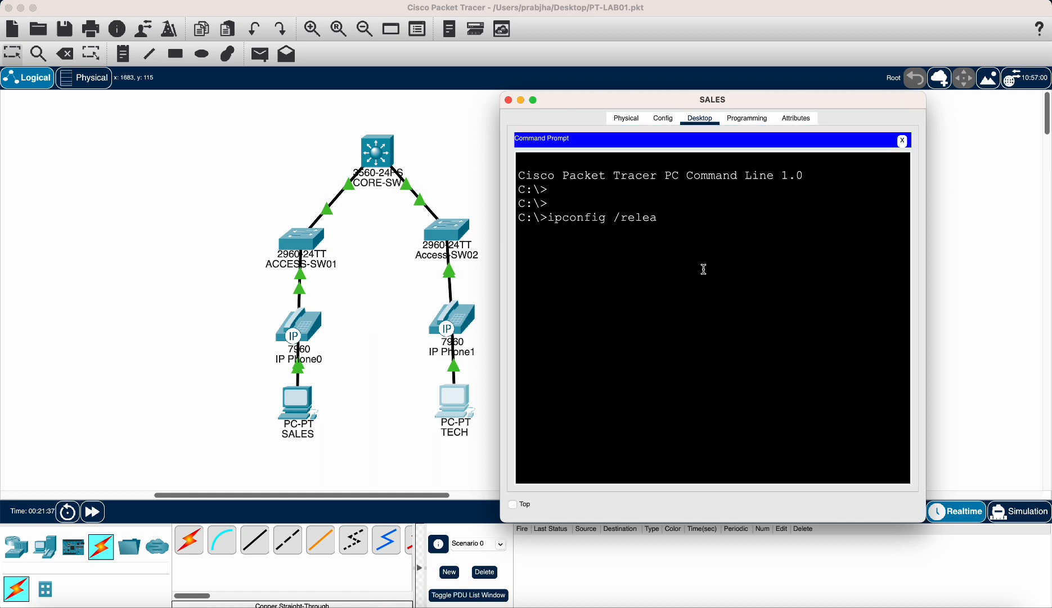
pyautogui.write('se')
pyautogui.press('Return')
# Step: Renew the SALES PC's address with ipconfig /renew, compare it with the VLAN note, and close the PC window
pyautogui.press('Up')
pyautogui.press('BackSpace')
pyautogui.press('BackSpace')
pyautogui.press('BackSpace')
pyautogui.press('BackSpace')
pyautogui.press('BackSpace')
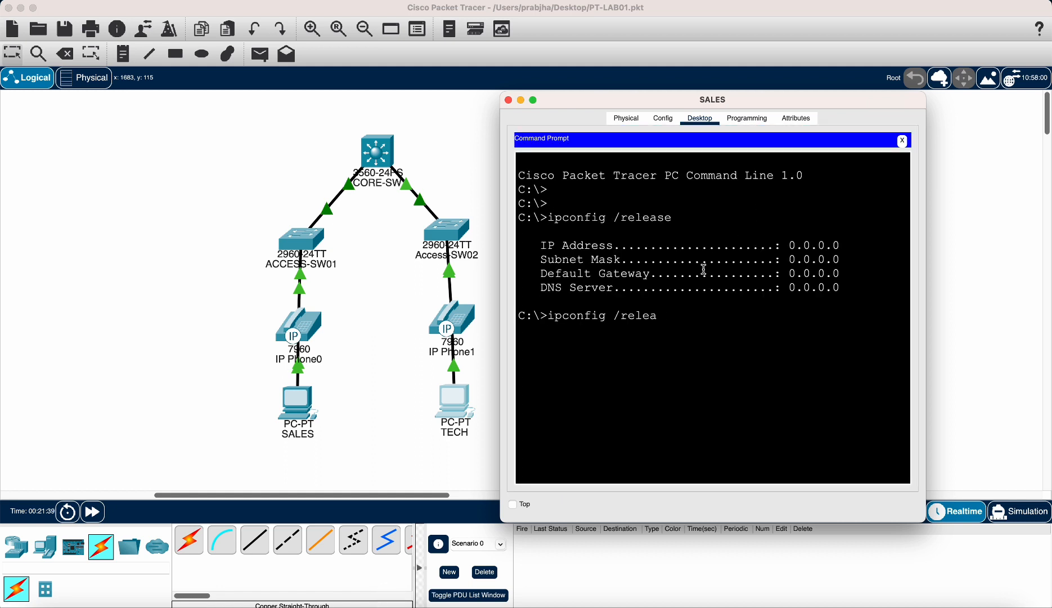
pyautogui.write('new')
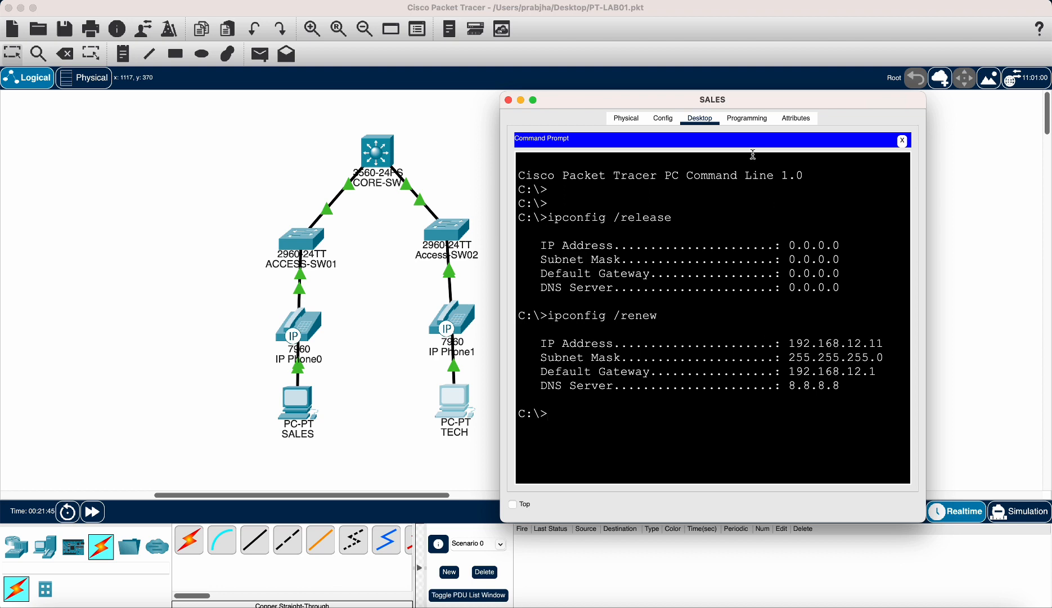
pyautogui.moveTo(752, 106); pyautogui.dragTo(751, 220)
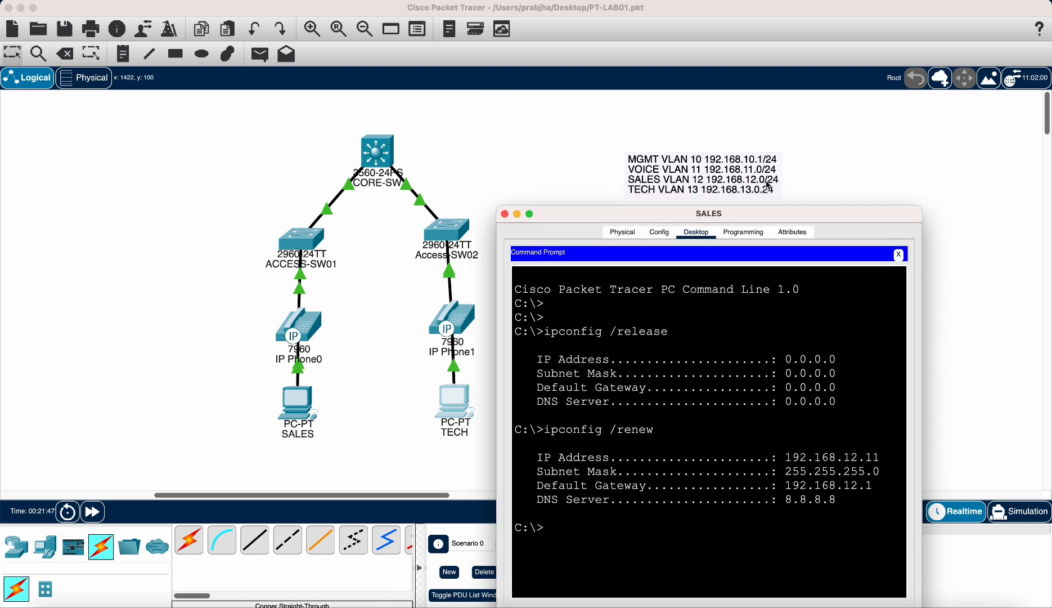
pyautogui.doubleClick(684, 217)
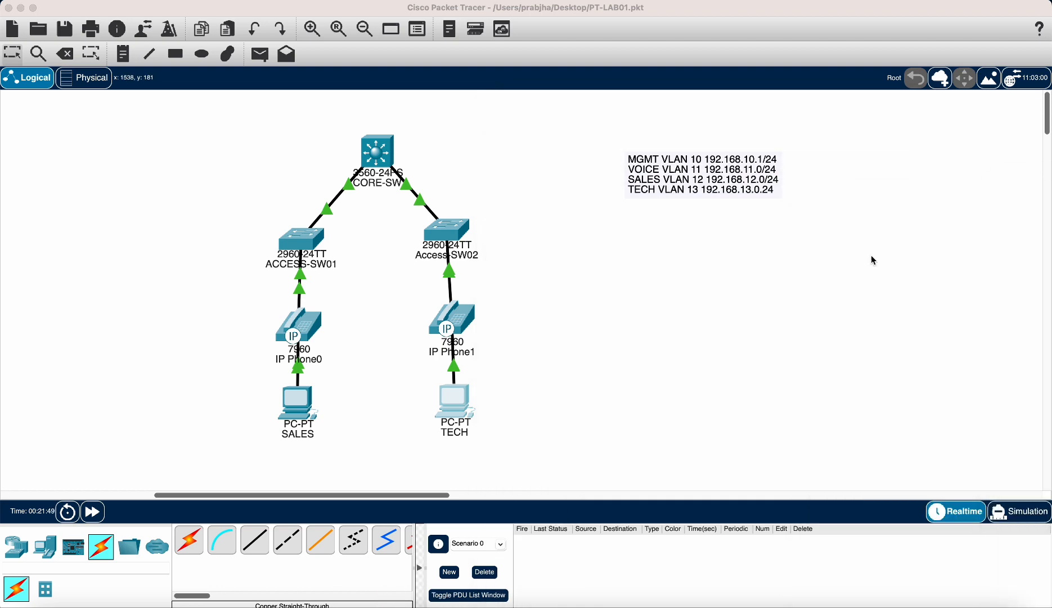
# Step: Release the TECH PC's IP address from its command prompt with ipconfig /release
pyautogui.click(457, 419)
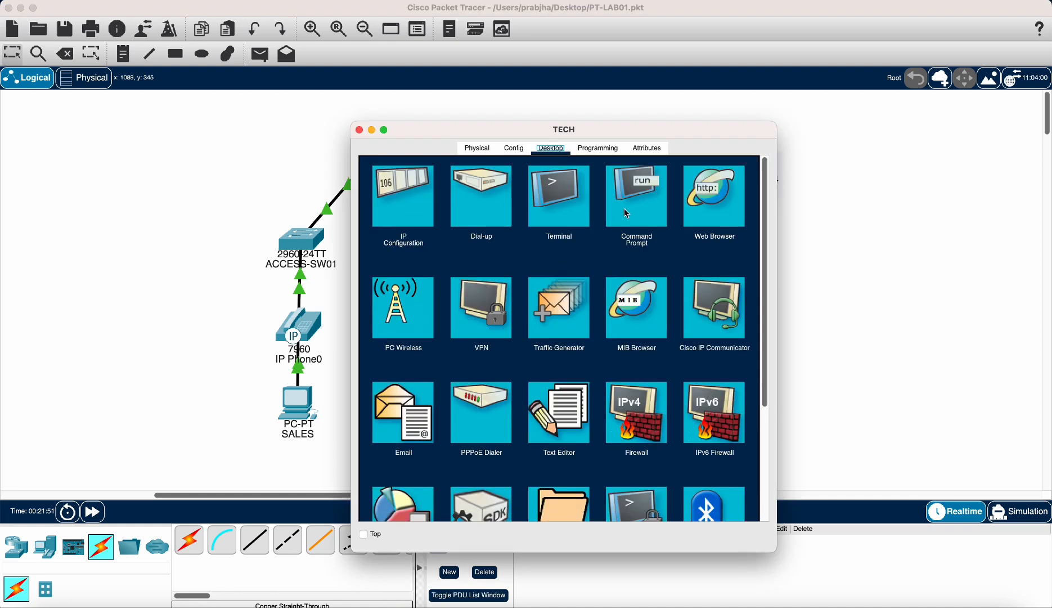
pyautogui.click(621, 214)
pyautogui.write('ipconfig /release')
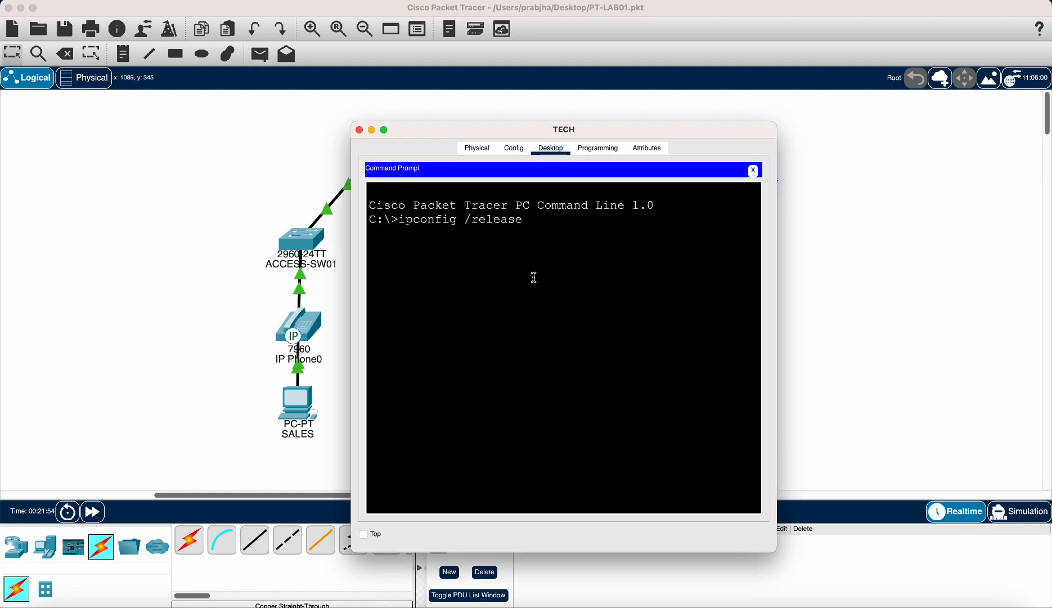
pyautogui.press('Return')
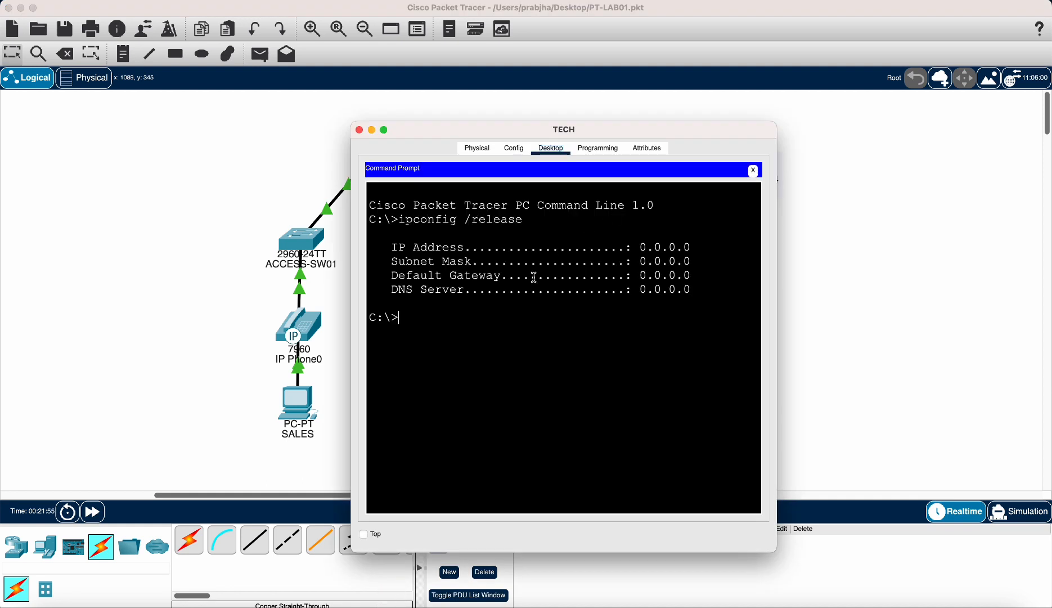
# Step: Renew the TECH PC's IP address with ipconfig /renew and check the assigned address
pyautogui.press('Up')
pyautogui.press('BackSpace')
pyautogui.press('BackSpace')
pyautogui.press('BackSpace')
pyautogui.press('BackSpace')
pyautogui.press('BackSpace')
pyautogui.write('new')
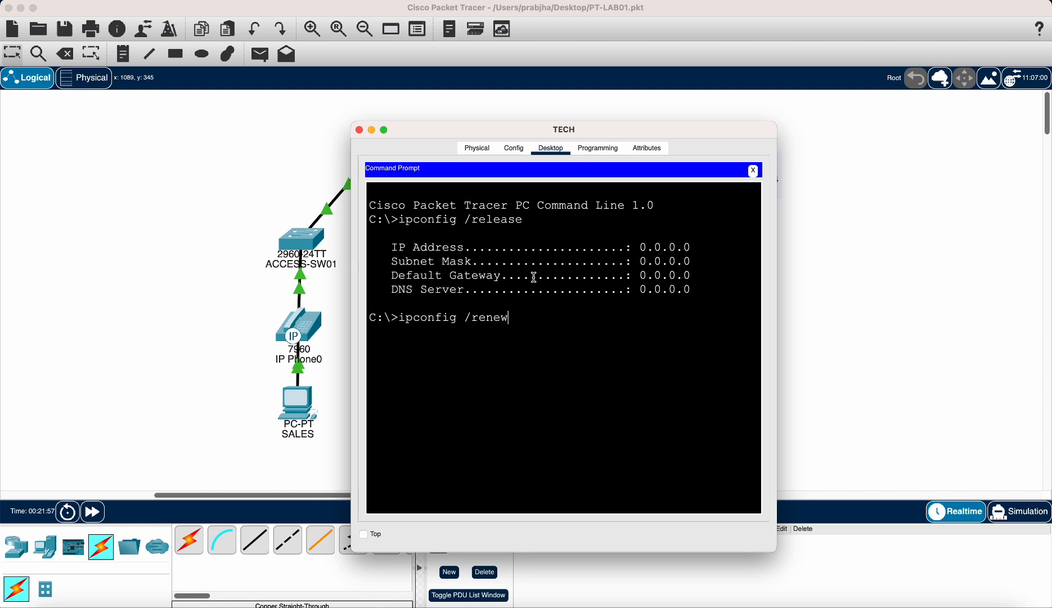
pyautogui.press('Return')
pyautogui.moveTo(488, 128); pyautogui.dragTo(701, 130)
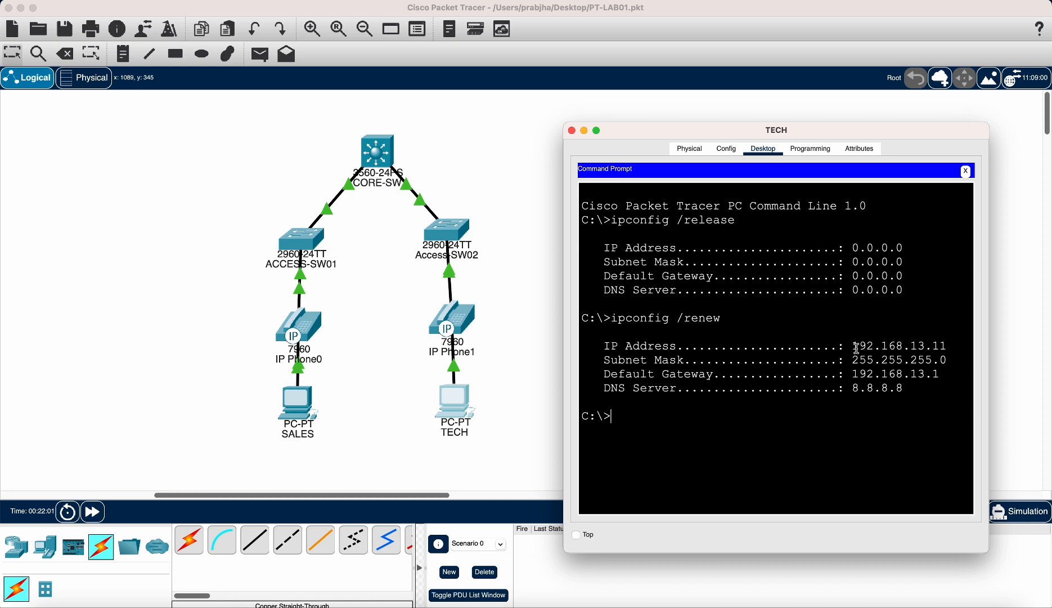
pyautogui.moveTo(858, 345); pyautogui.dragTo(899, 344)
pyautogui.click(917, 344)
# Step: Reopen the SALES PC alongside the TECH window and ping its gateway 192.168.12.1 from the command prompt
pyautogui.moveTo(783, 137); pyautogui.dragTo(797, 158)
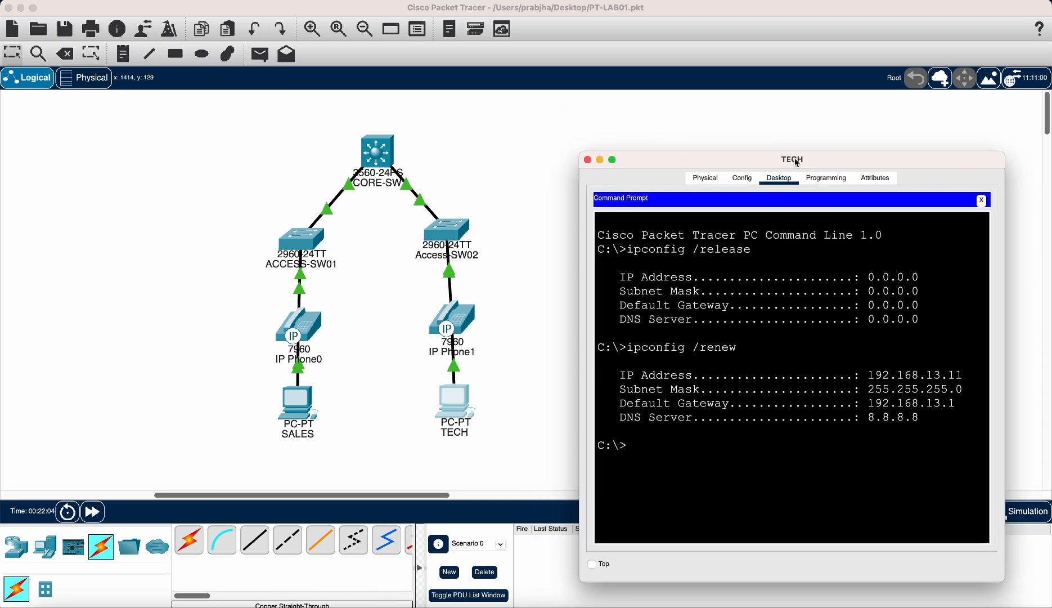
pyautogui.click(297, 402)
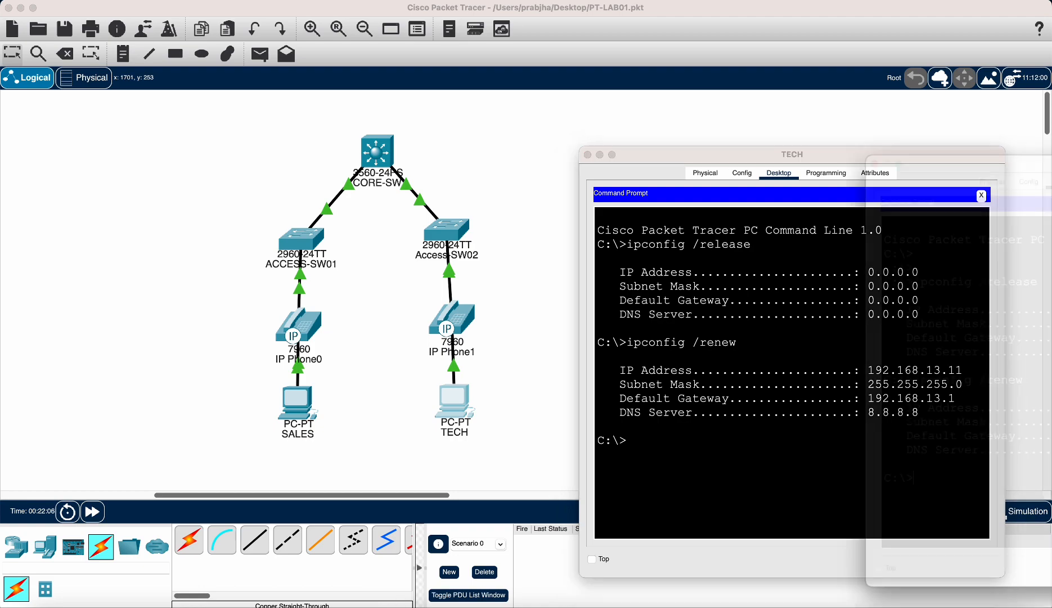
pyautogui.moveTo(141, 145); pyautogui.dragTo(771, 251)
pyautogui.moveTo(742, 160); pyautogui.dragTo(730, 70)
pyautogui.click(732, 501)
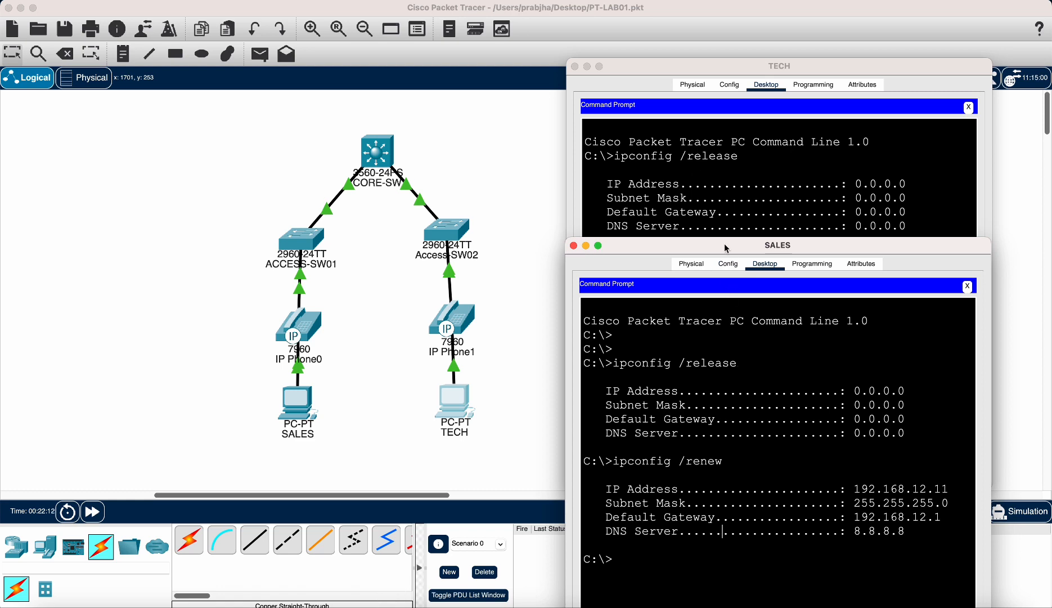
pyautogui.moveTo(725, 245); pyautogui.dragTo(730, 133)
pyautogui.write('ping ')
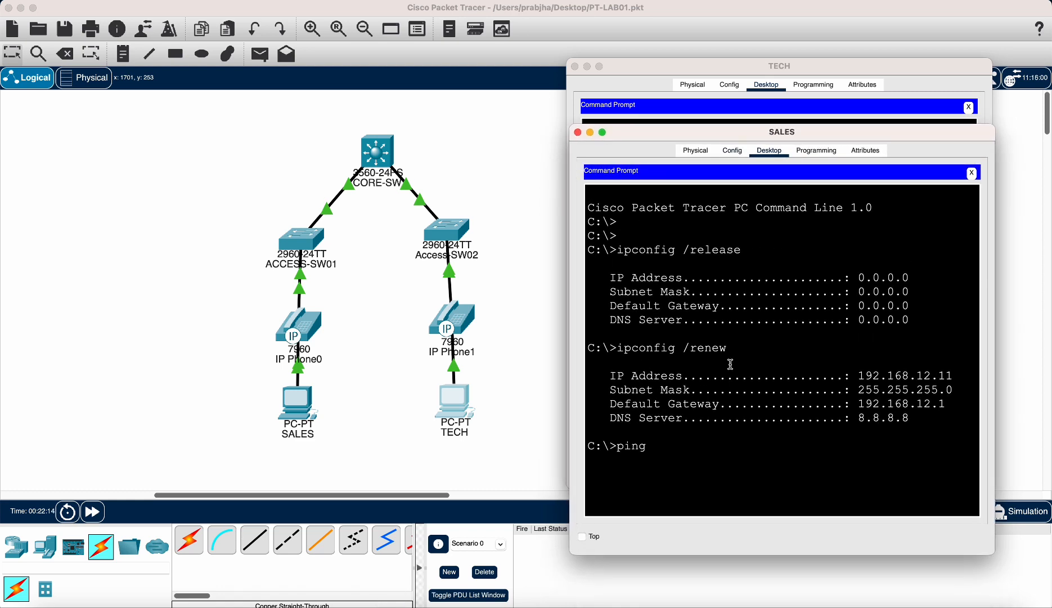
pyautogui.write('192.168.12.1')
pyautogui.press('Return')
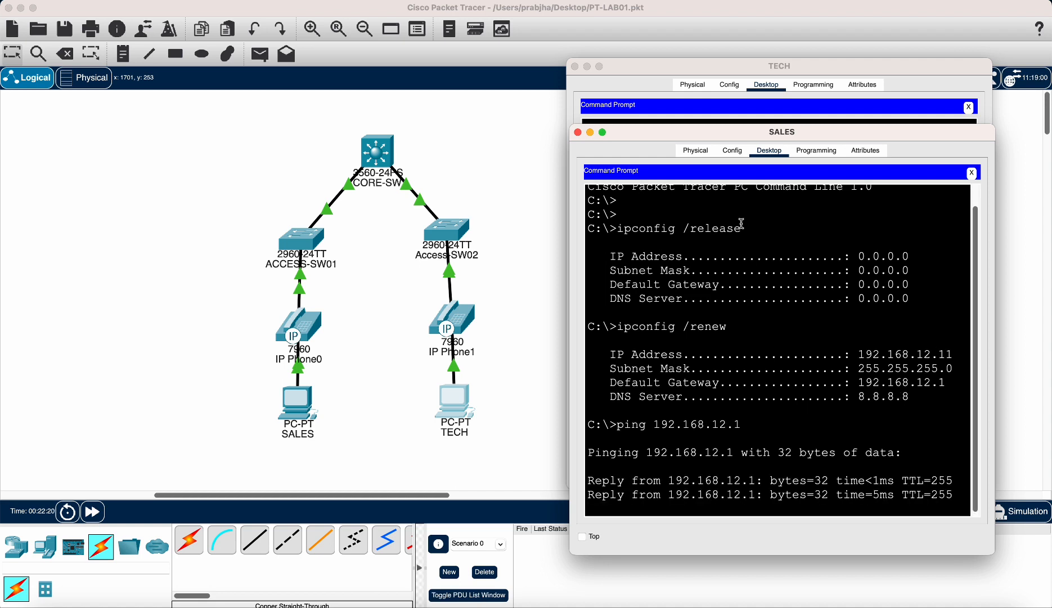
# Step: Try to ping 192.68.13.1 from the TECH PC's command prompt, and minimize both PC windows
pyautogui.click(681, 73)
pyautogui.write('pi')
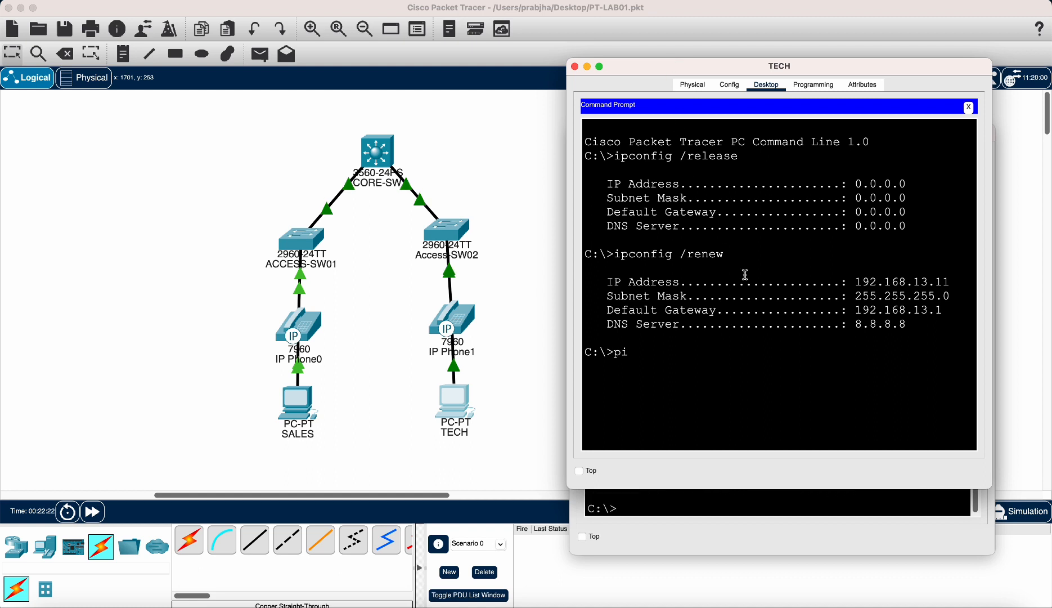
pyautogui.write('ng 192.68')
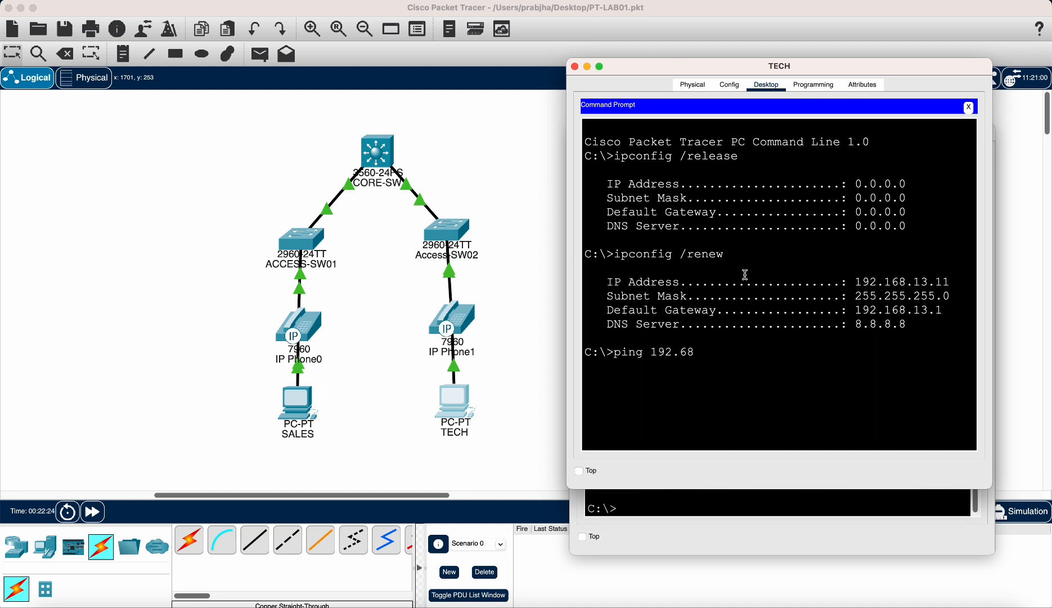
pyautogui.write('.13.1')
pyautogui.press('Return')
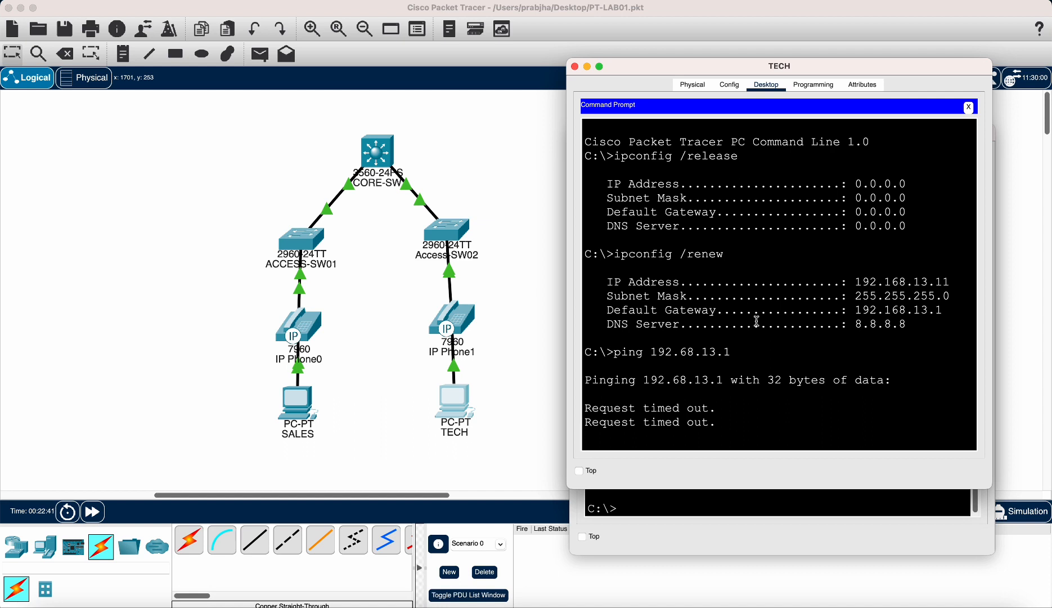
pyautogui.press('super+m')
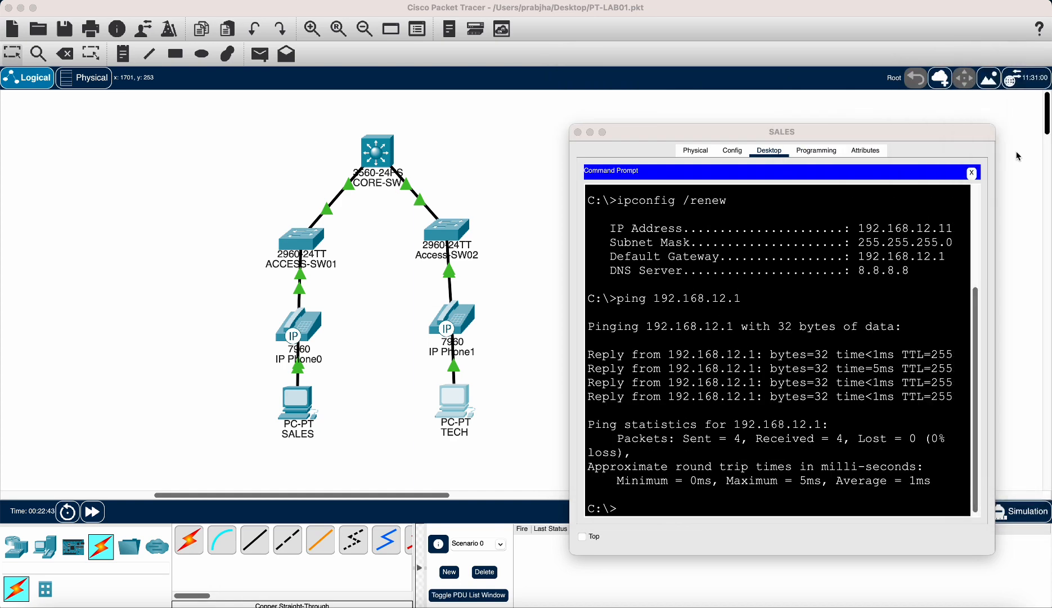
pyautogui.press('super+m')
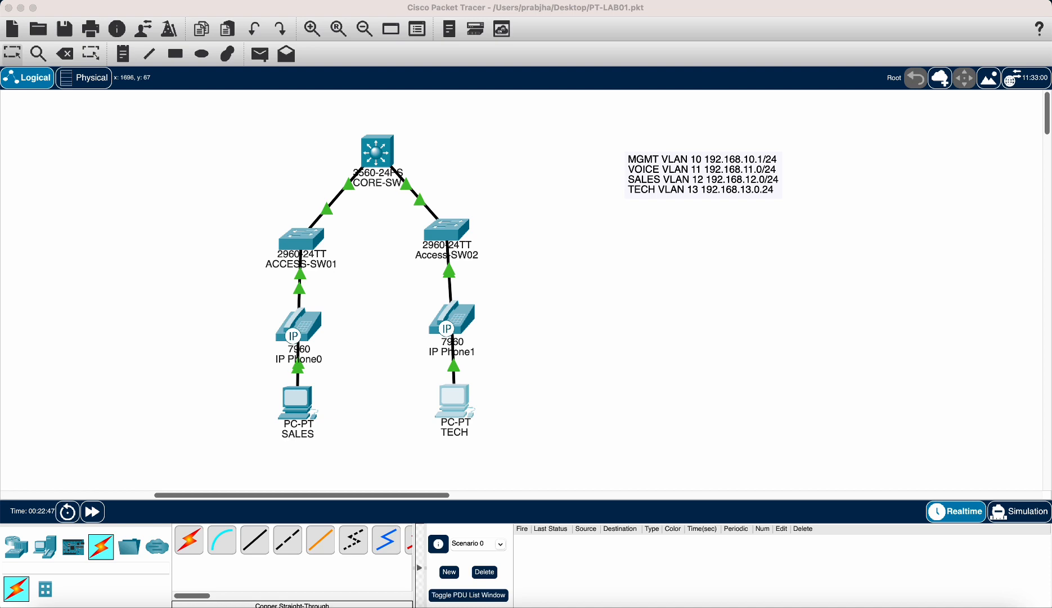
# Step: Ping the TECH VLAN gateway 192.168.13.1 from the SALES PC and close its window
pyautogui.write('p')
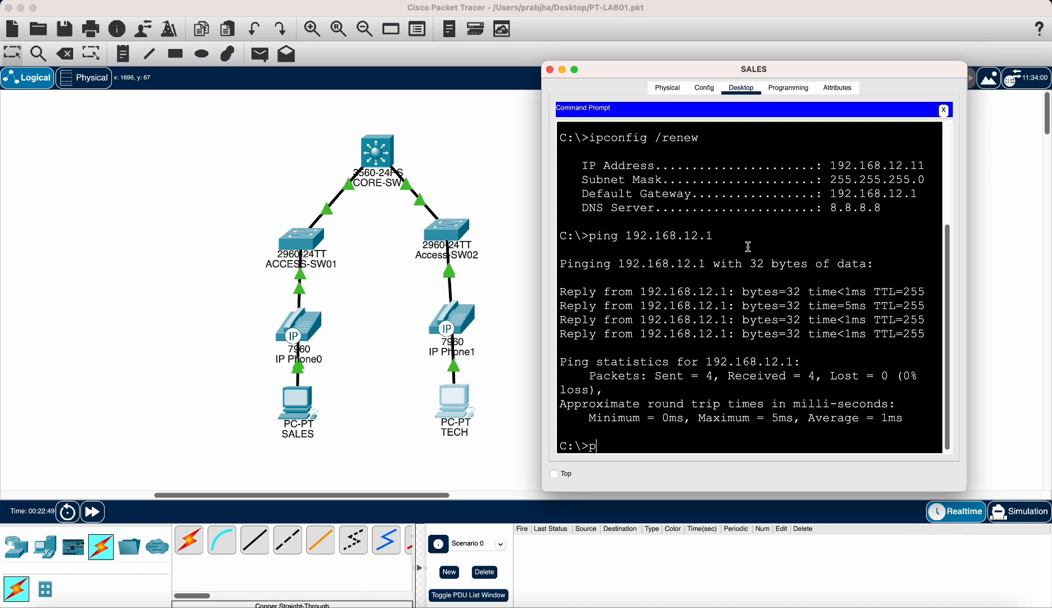
pyautogui.write('ing 192.168.13.1')
pyautogui.press('Return')
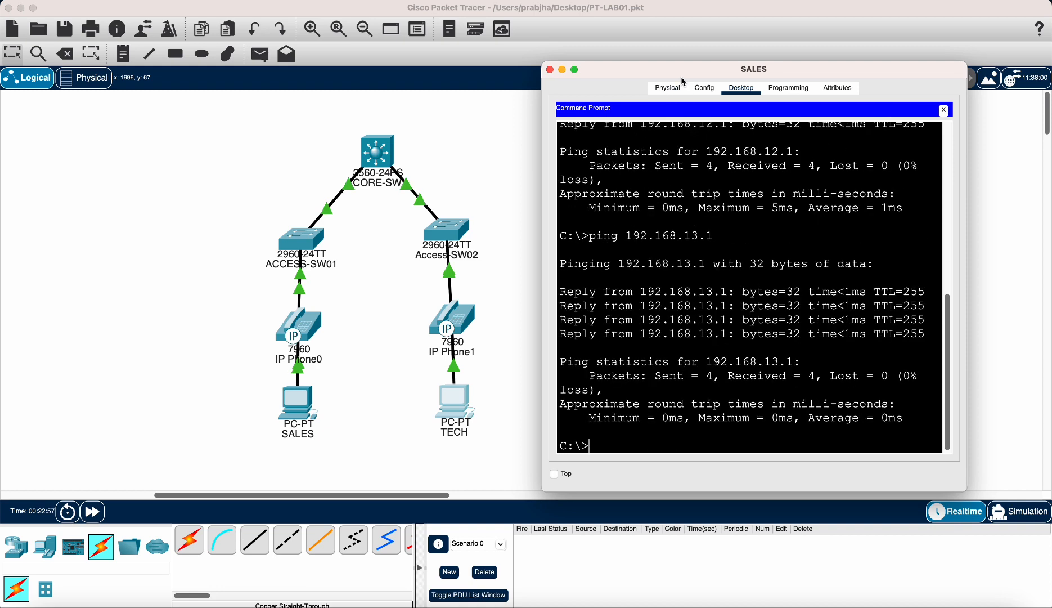
pyautogui.press('super+w')
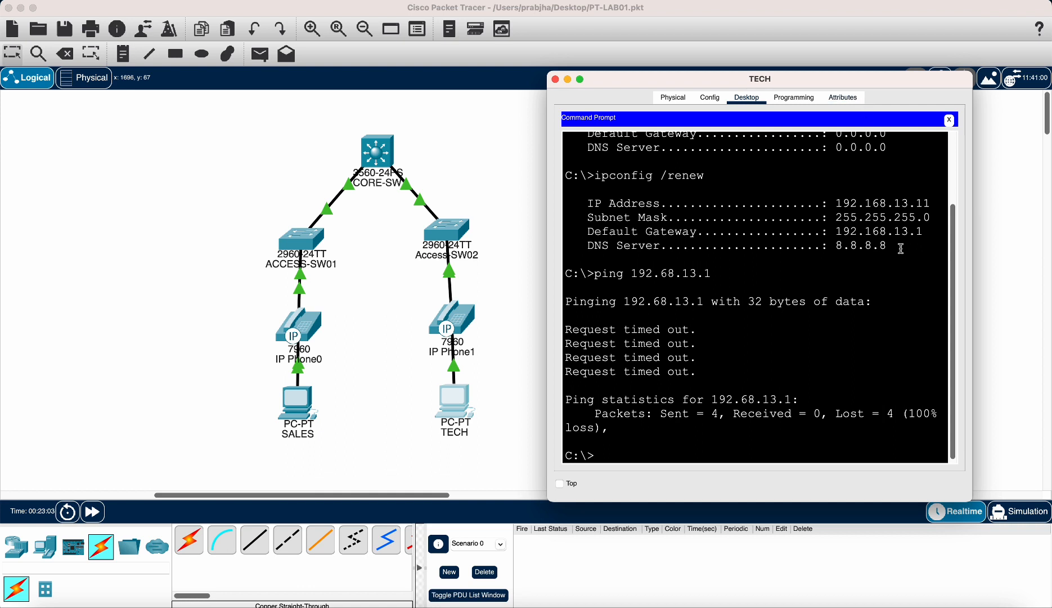
# Step: Ping the gateway 192.168.13.1 from the TECH PC's command prompt
pyautogui.click(870, 288)
pyautogui.write('ping 192.168.')
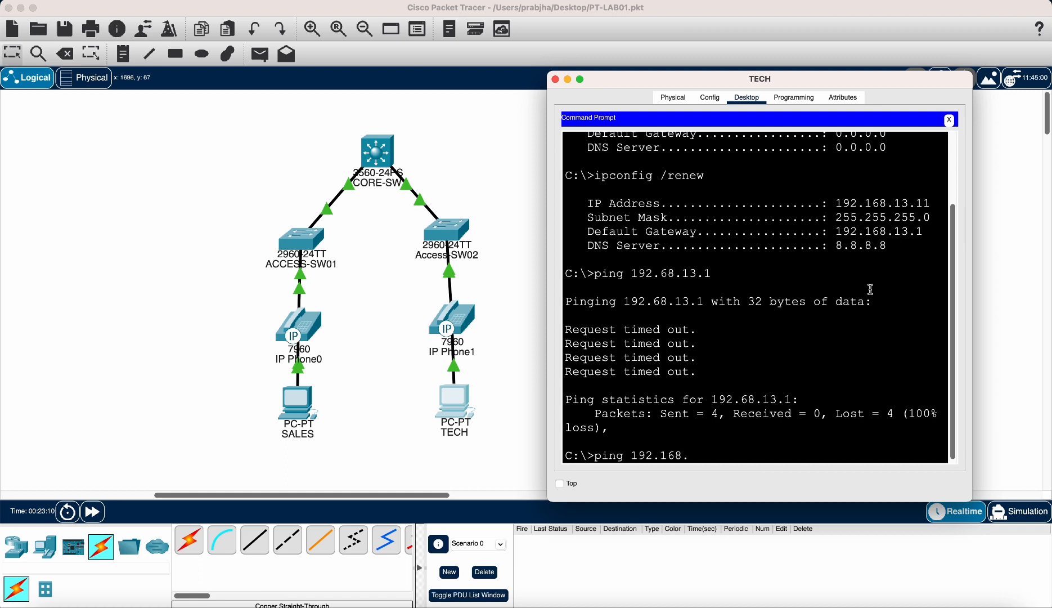
pyautogui.write('13.1')
pyautogui.press('Return')
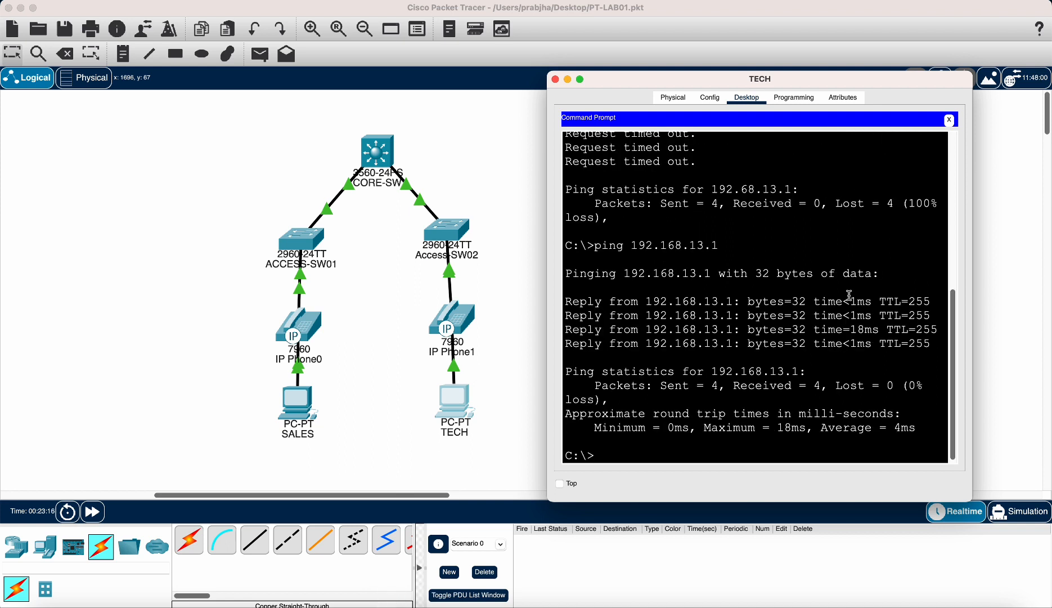
# Step: Reopen the SALES PC and arrange the SALES and TECH command prompt windows side by side
pyautogui.click(297, 403)
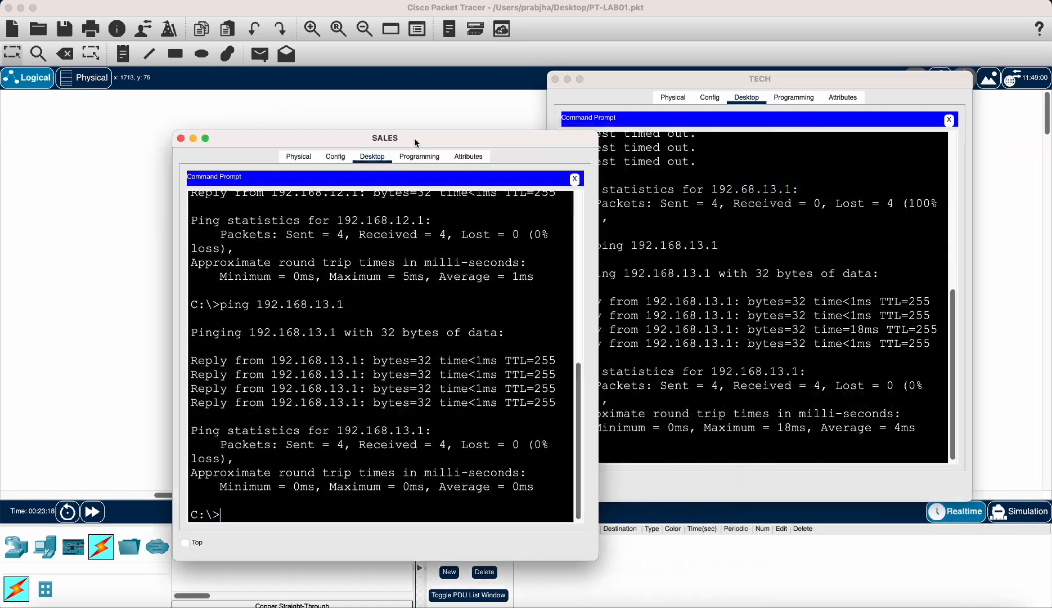
pyautogui.moveTo(414, 138); pyautogui.dragTo(534, 158)
pyautogui.moveTo(703, 84); pyautogui.dragTo(783, 141)
pyautogui.moveTo(584, 157); pyautogui.dragTo(921, 211)
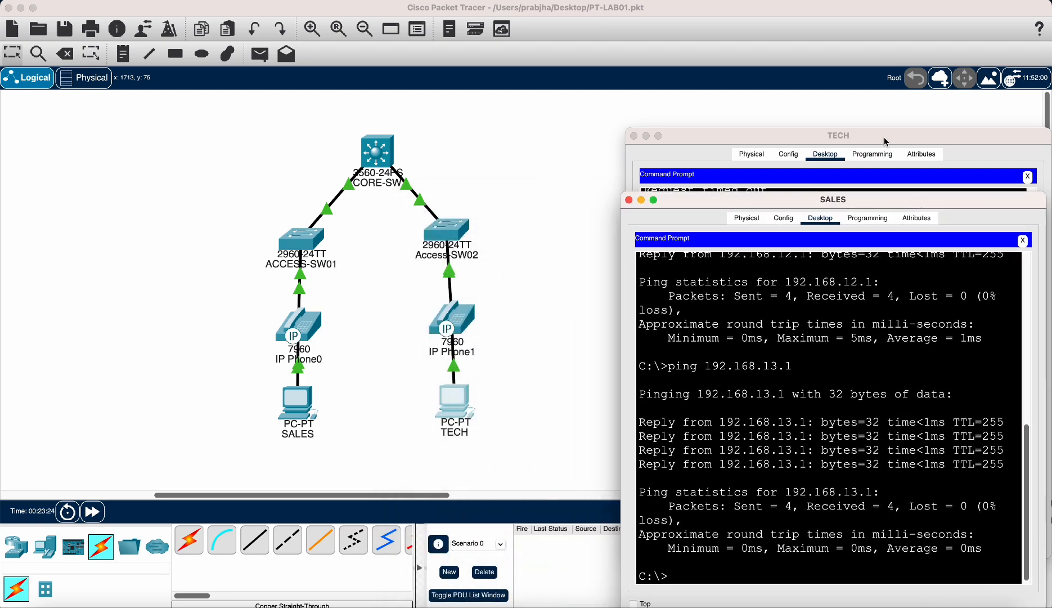
pyautogui.moveTo(883, 138); pyautogui.dragTo(302, 161)
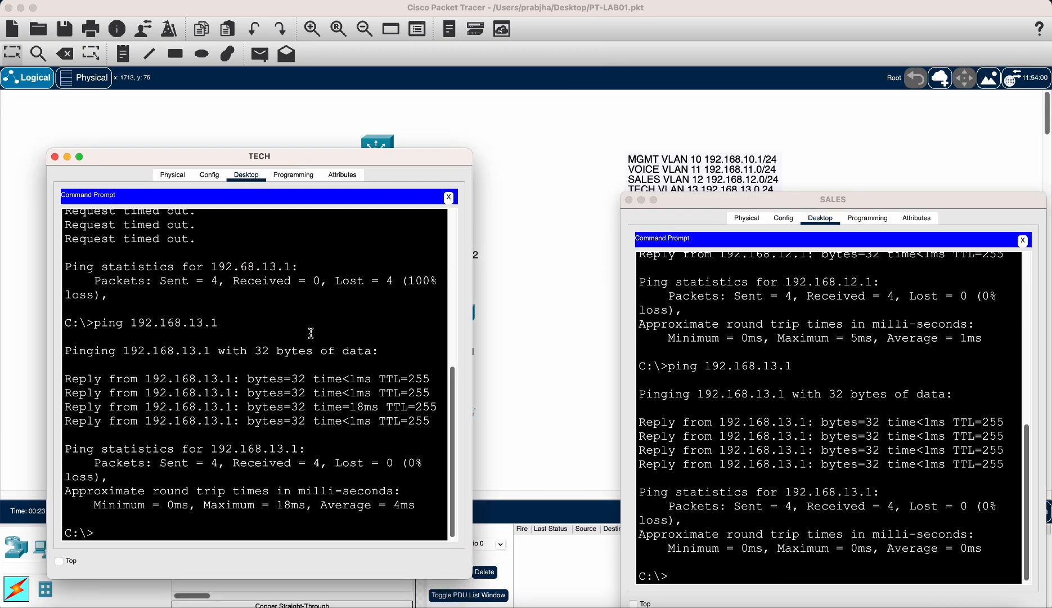
# Step: Display the TECH PC's IP configuration with ipconfig, widening its window so the output lines fit
pyautogui.write('ipconfig')
pyautogui.press('Return')
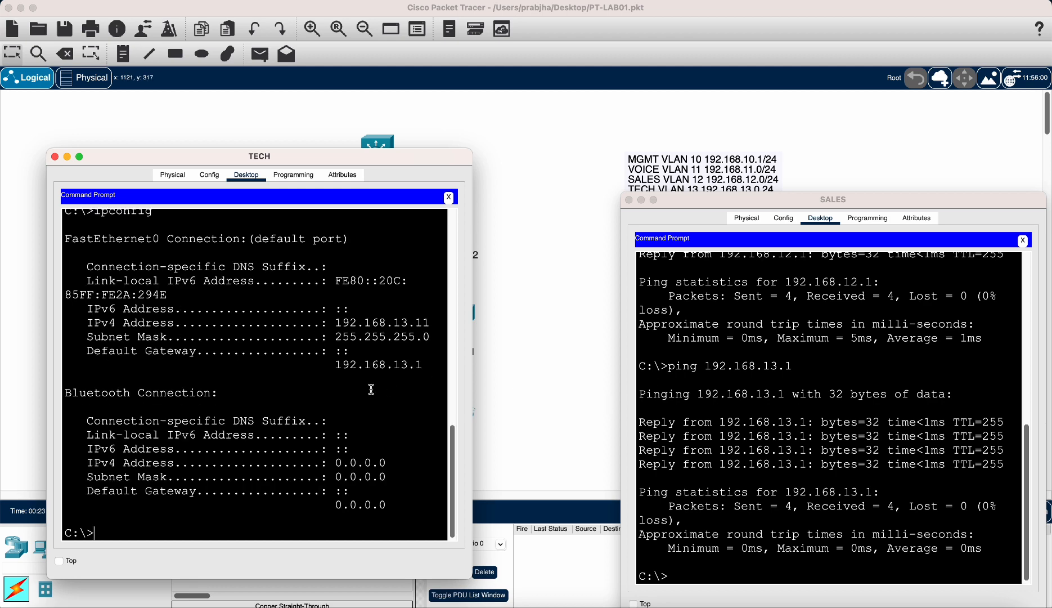
pyautogui.moveTo(473, 364); pyautogui.dragTo(572, 361)
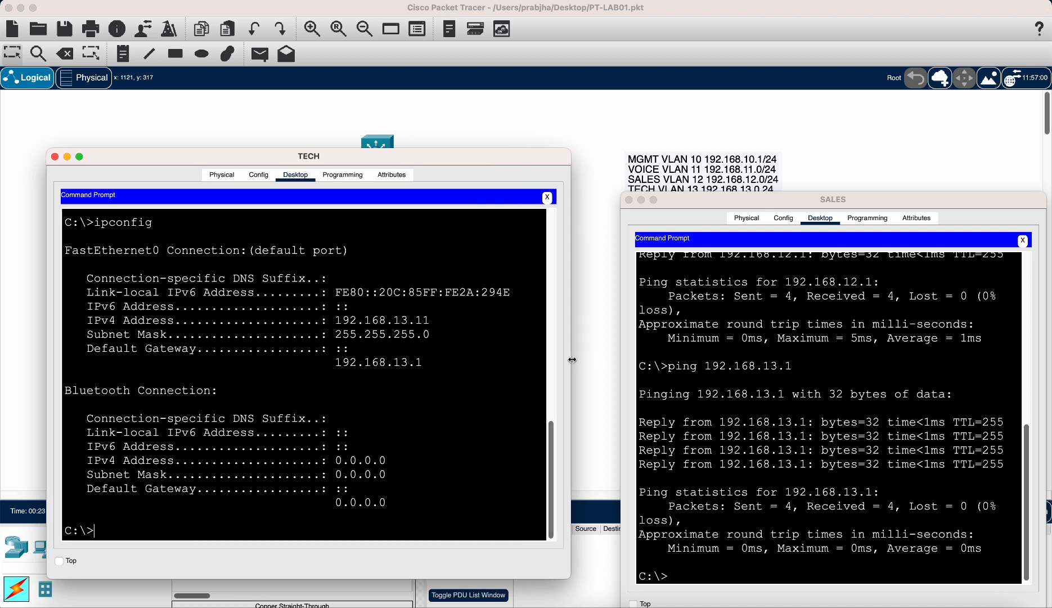
pyautogui.write('ipconfig')
pyautogui.press('Return')
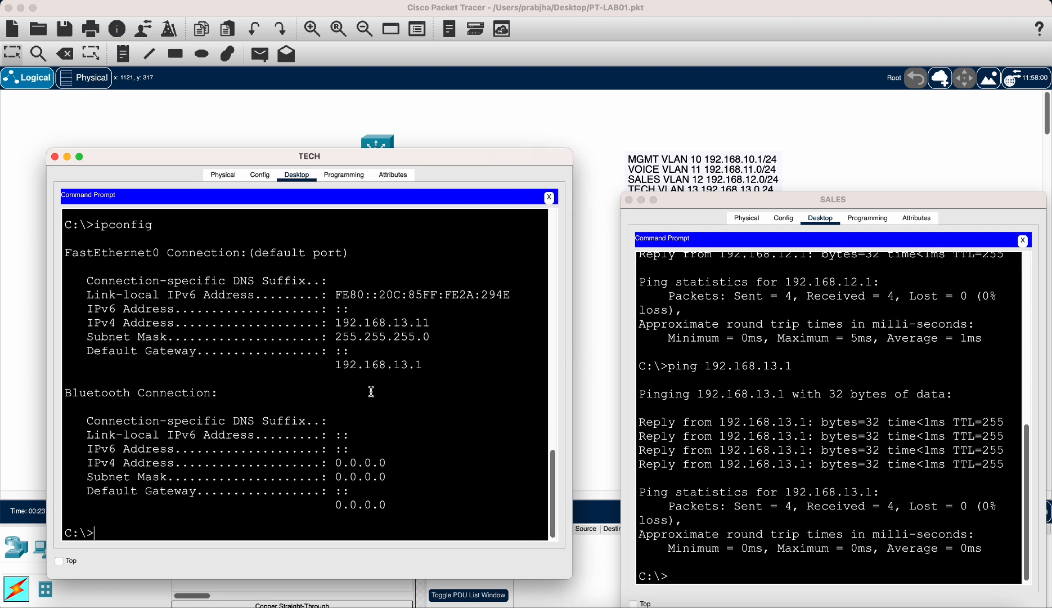
# Step: Display the SALES PC's IP configuration with ipconfig and ping the TECH PC at 192.168.13.11
pyautogui.click(852, 361)
pyautogui.write('ipconfig')
pyautogui.press('Return')
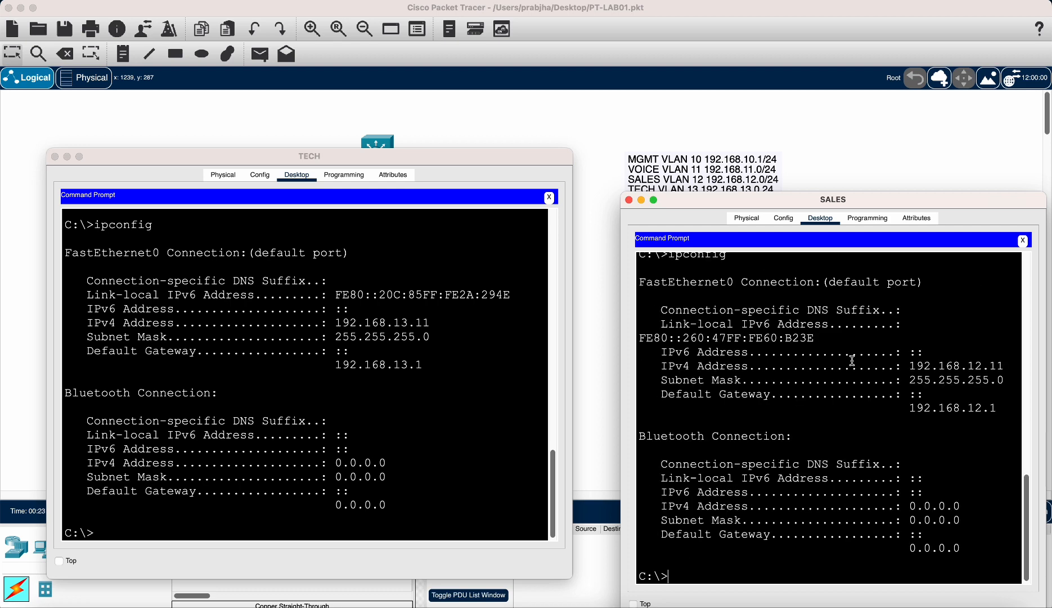
pyautogui.write('ping 192.168.13.11')
pyautogui.press('Return')
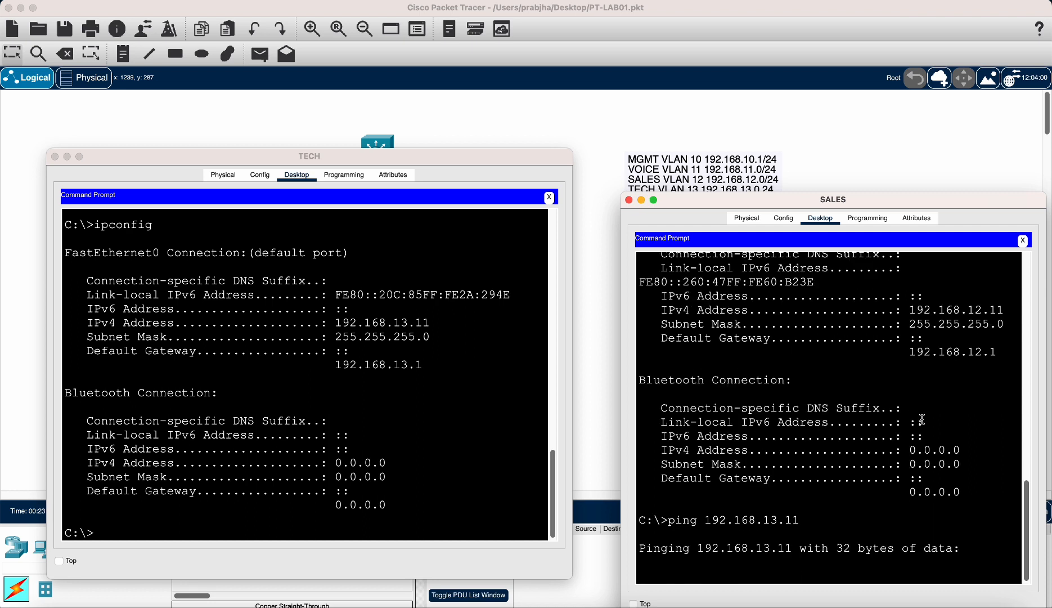
# Step: Ping the SALES PC at 192.168.12.11 from the TECH PC's command prompt
pyautogui.click(421, 407)
pyautogui.write('p')
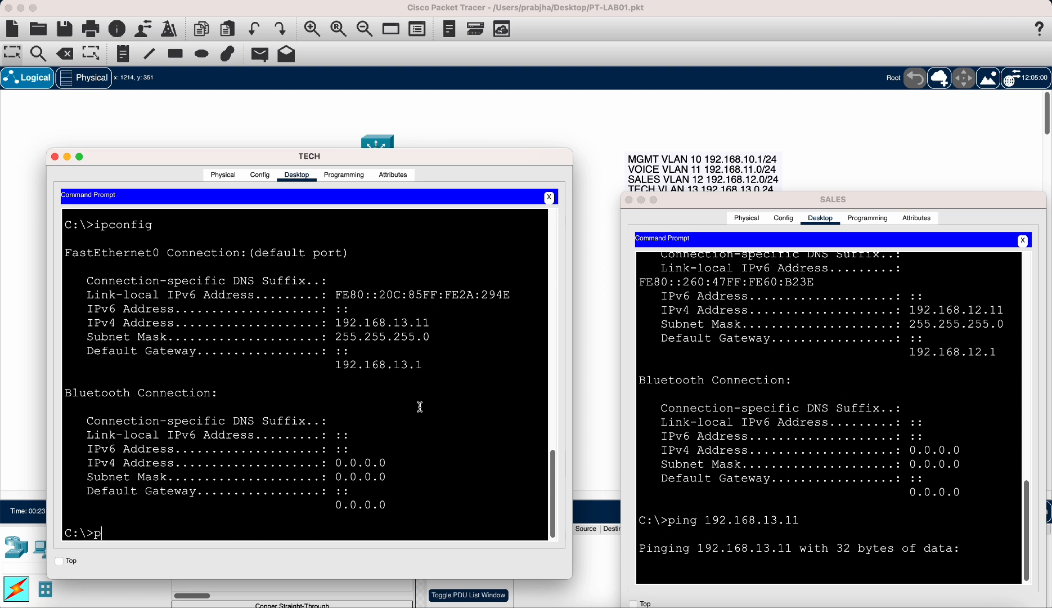
pyautogui.write('ing 192.168.13')
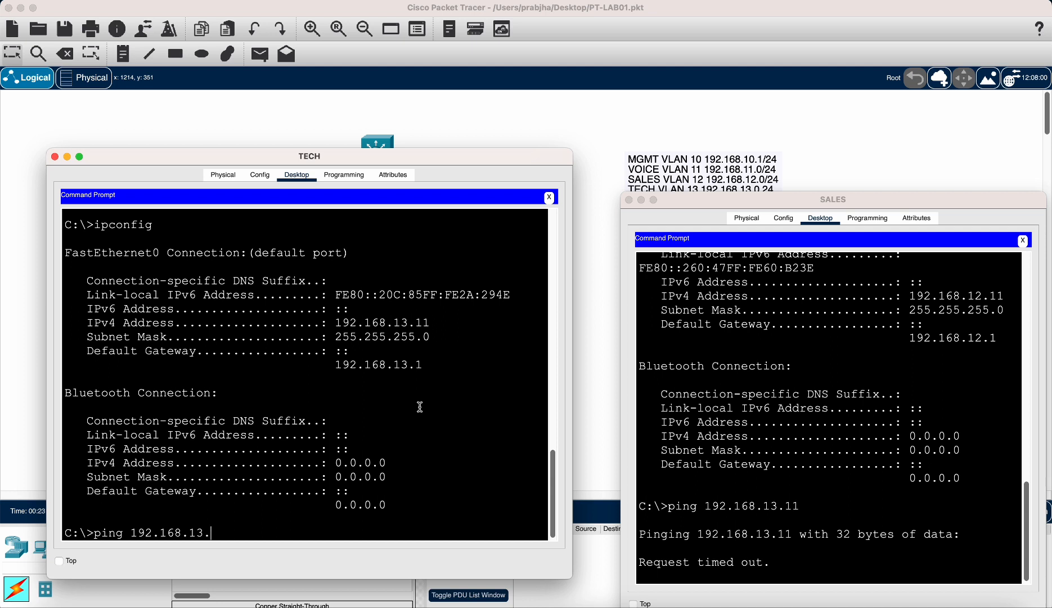
pyautogui.write('.11')
pyautogui.press('Return')
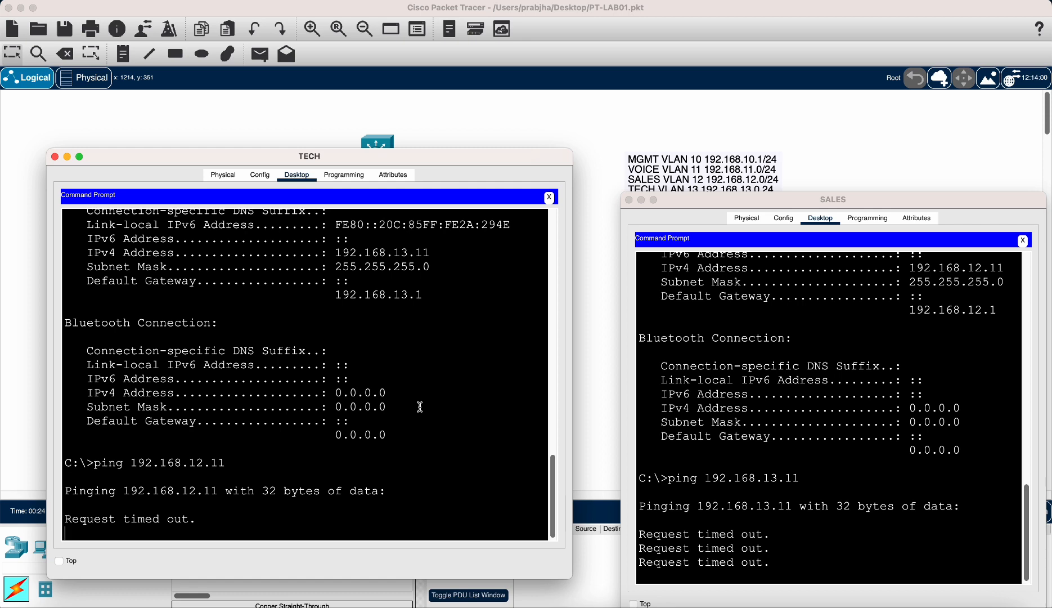
# Step: Swap the positions of the two PC windows and repeat the SALES PC's ping to 192.168.13.11
pyautogui.moveTo(722, 201); pyautogui.dragTo(1, 132)
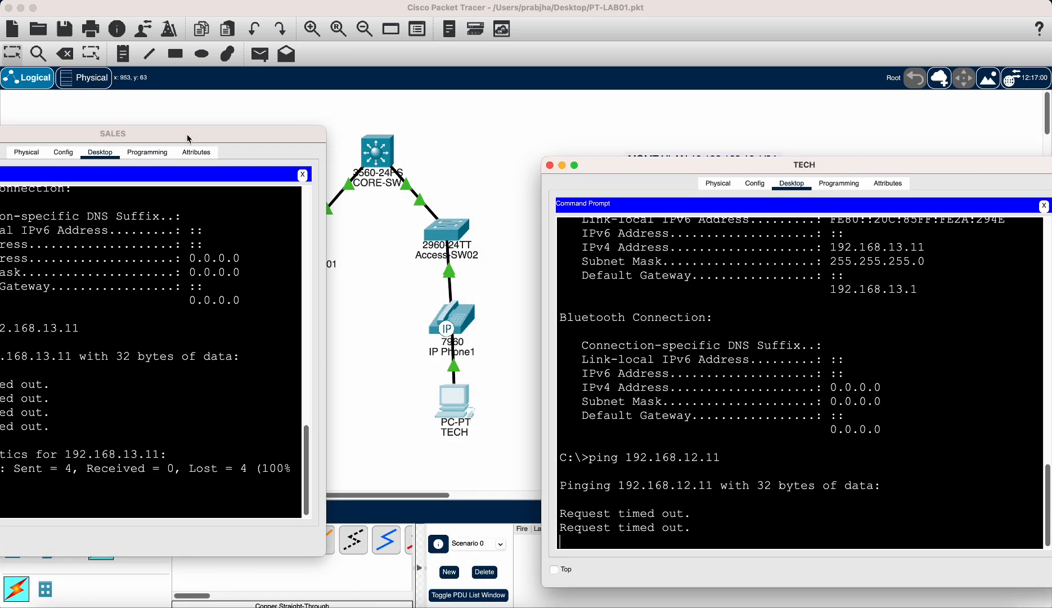
pyautogui.moveTo(187, 137); pyautogui.dragTo(337, 173)
pyautogui.click(328, 367)
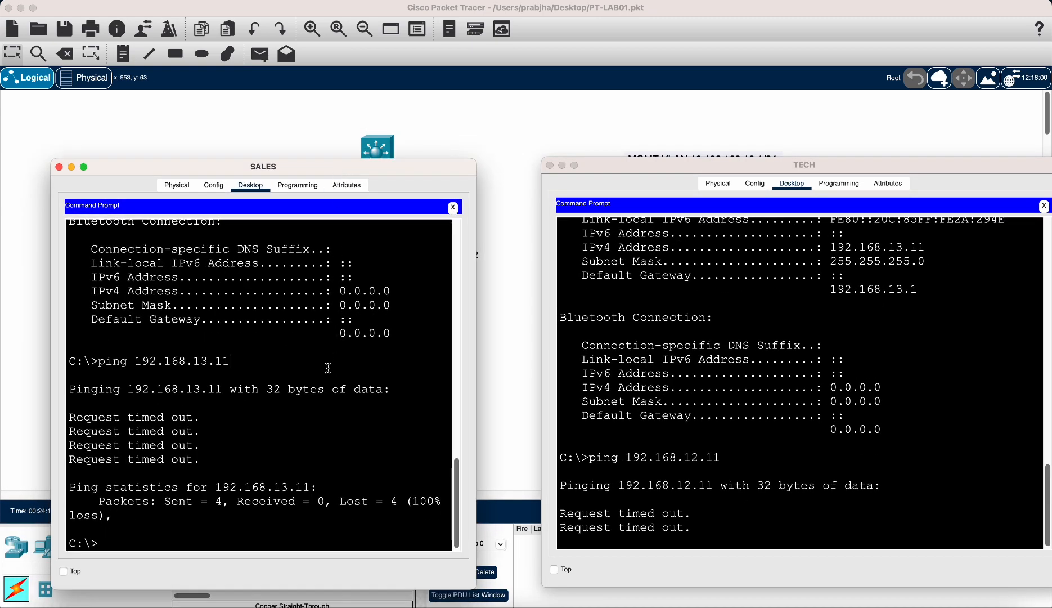
pyautogui.press('Up')
pyautogui.press('Return')
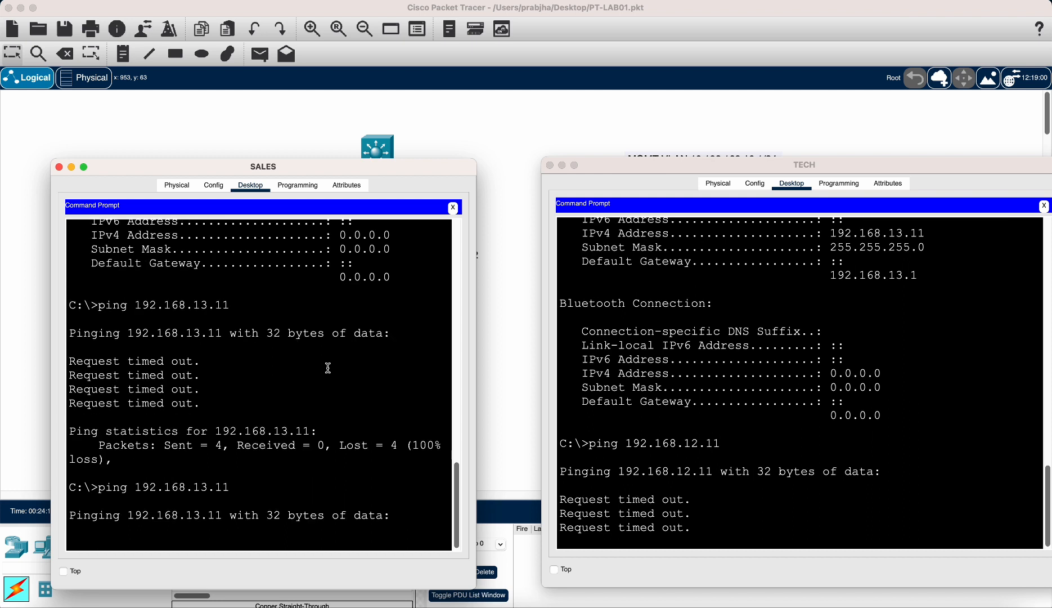
# Step: Repeat the TECH PC's ping to 192.168.12.11 and move the PC windows clear of the topology
pyautogui.click(789, 447)
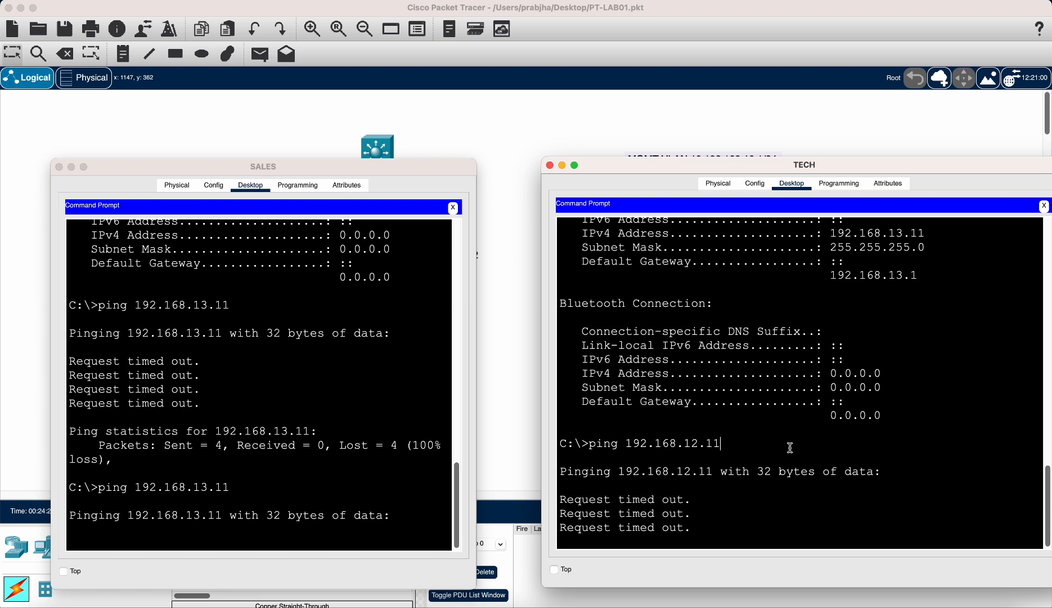
pyautogui.press('Up')
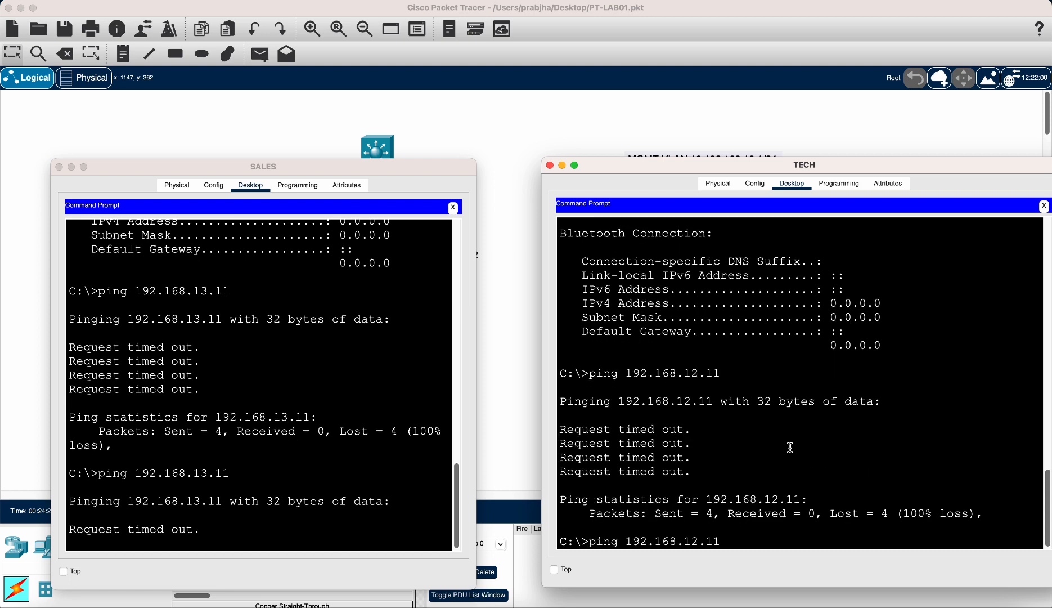
pyautogui.press('Return')
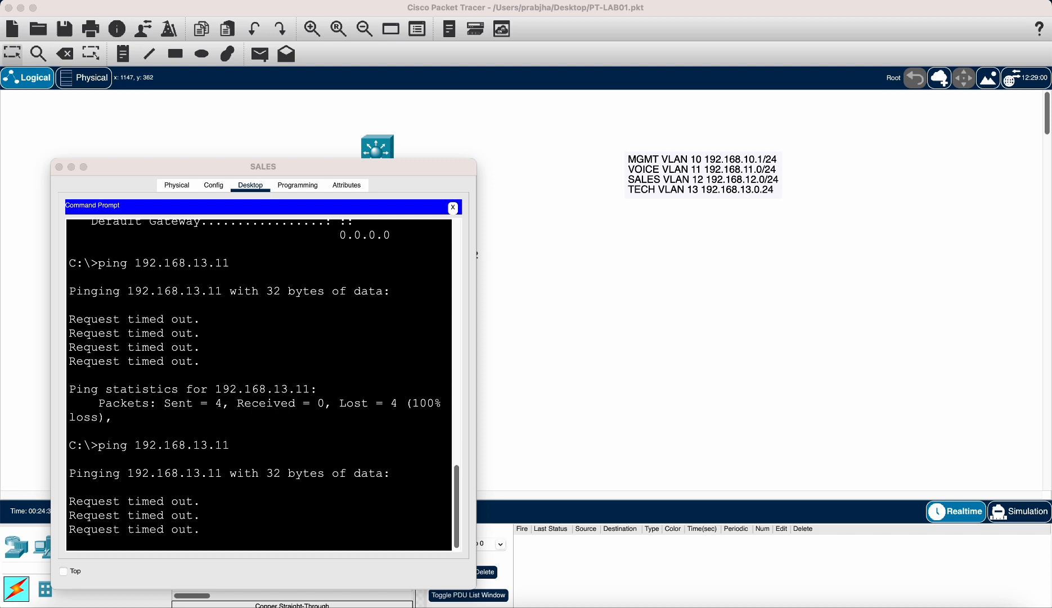
pyautogui.moveTo(225, 171); pyautogui.dragTo(1051, 218)
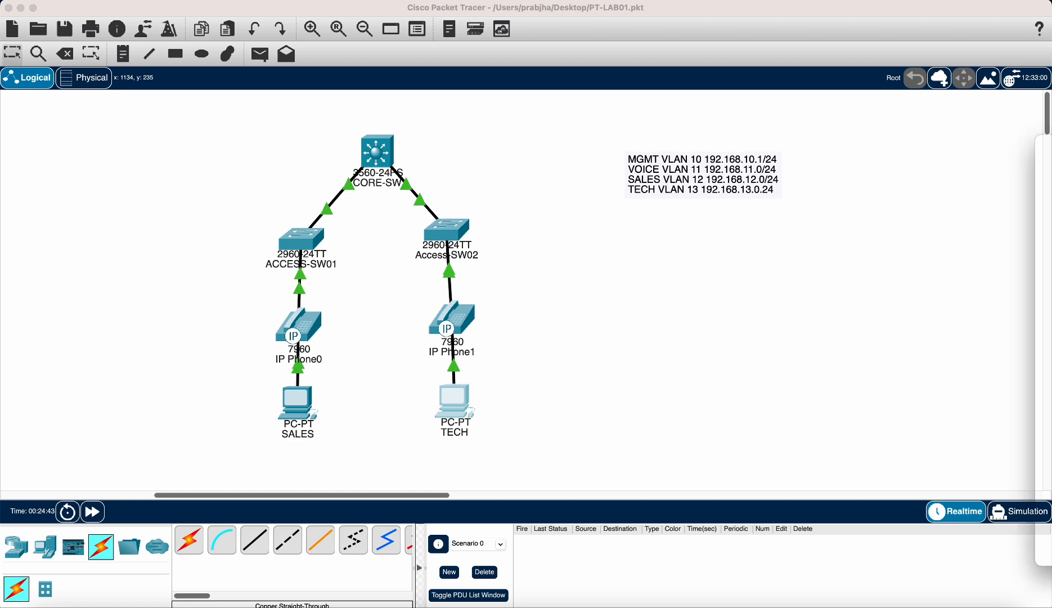
# Step: Check the SALES PC's IPv4 firewall settings and close the PC's window
pyautogui.moveTo(1038, 138); pyautogui.dragTo(609, 110)
pyautogui.click(572, 394)
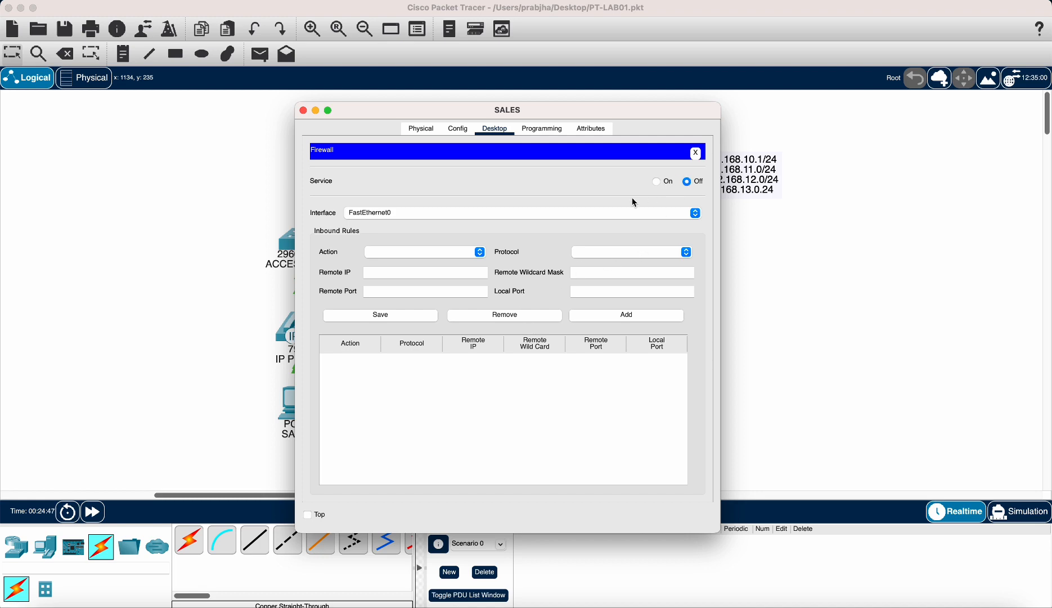
pyautogui.click(697, 152)
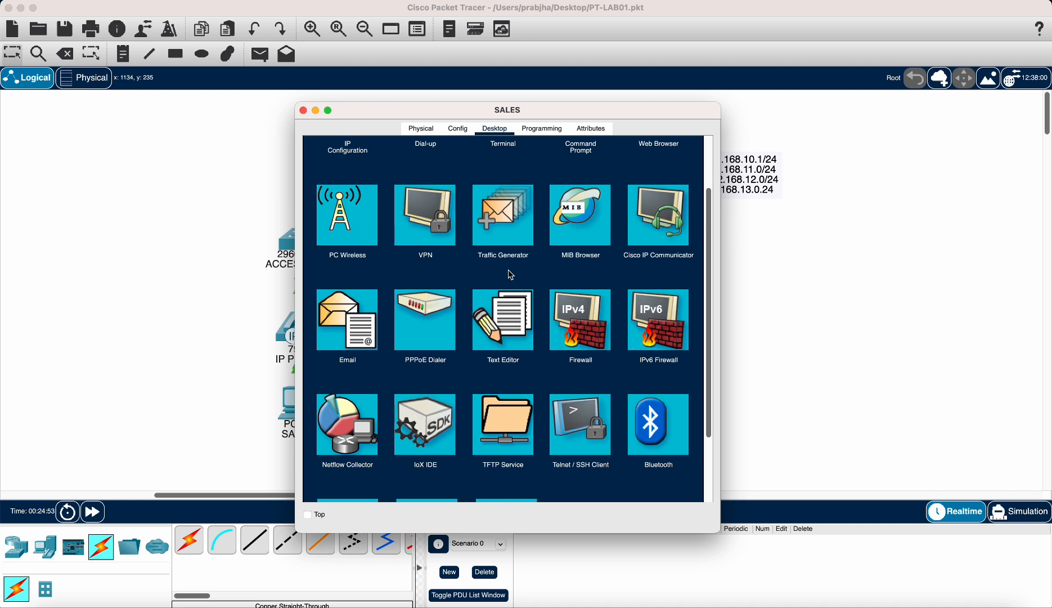
pyautogui.moveTo(482, 116); pyautogui.dragTo(585, 123)
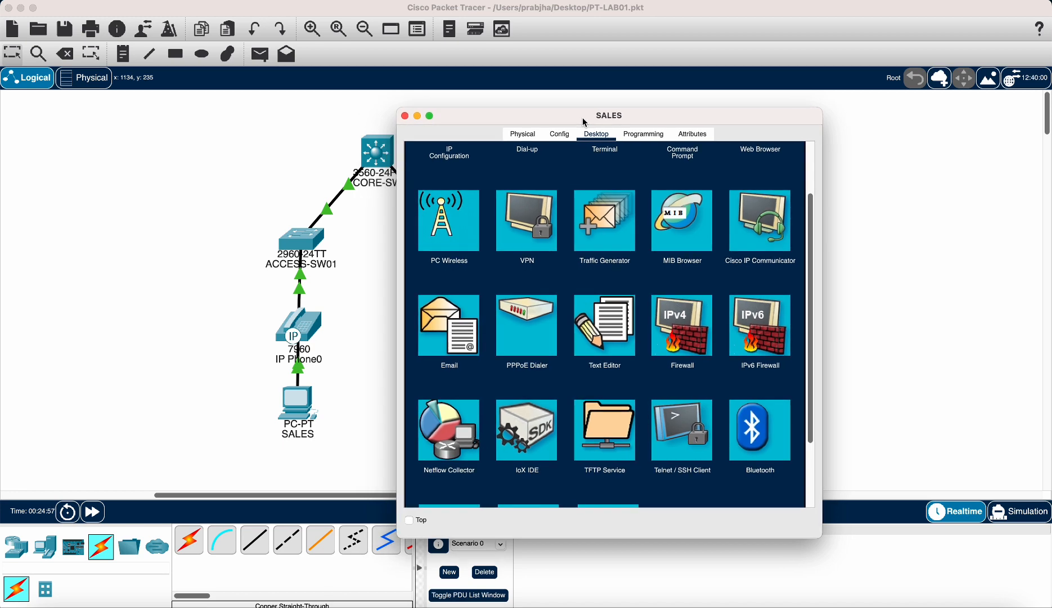
pyautogui.press('super+w')
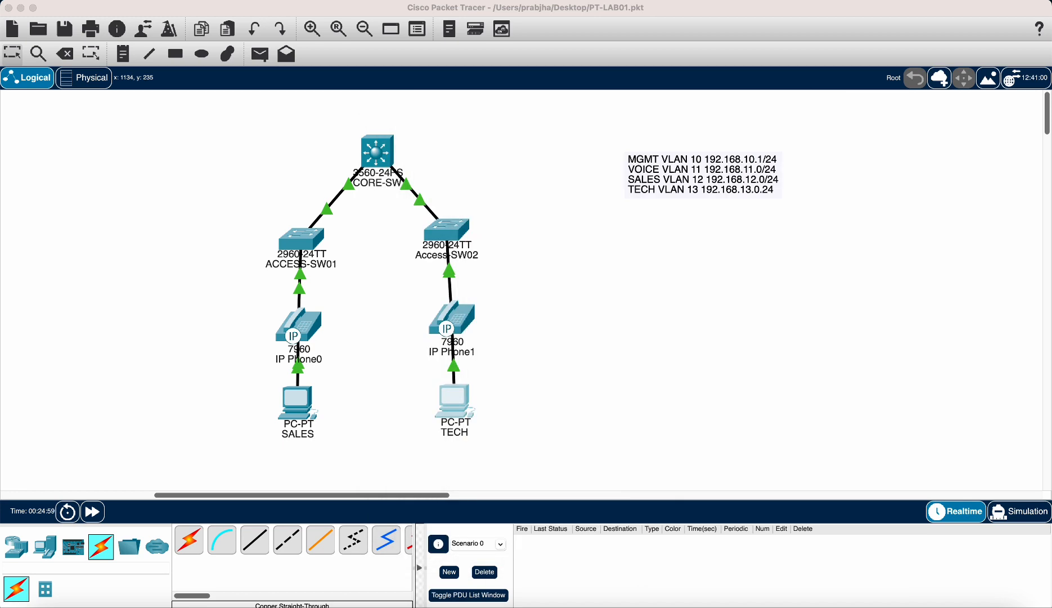
# Step: Display the routing table on CORE-SW with show ip route
pyautogui.click(376, 159)
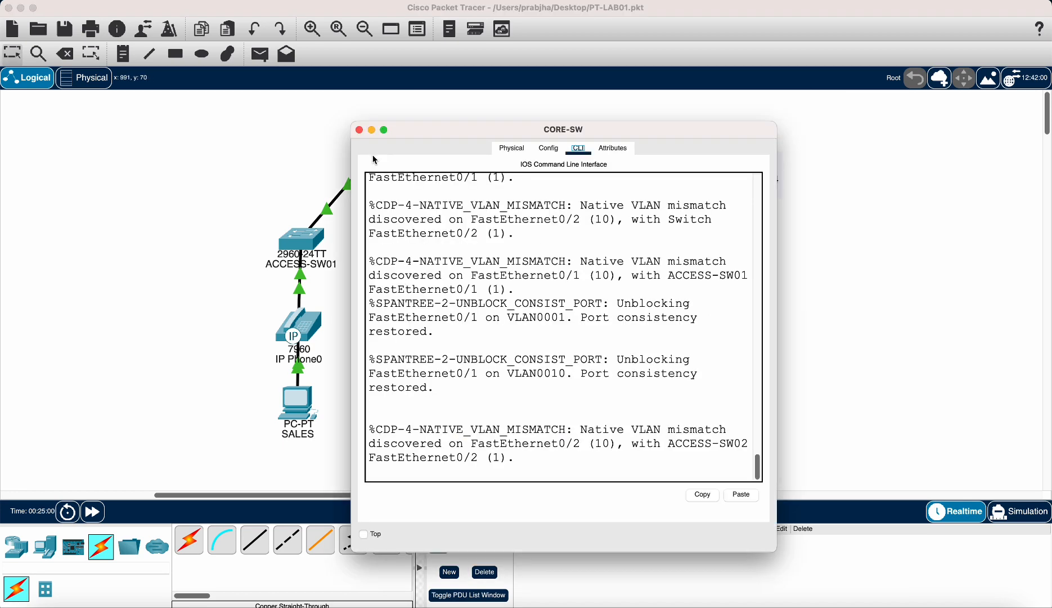
pyautogui.click(564, 298)
pyautogui.press('Return')
pyautogui.press('Return')
pyautogui.press('Return')
pyautogui.press('Return')
pyautogui.press('Return')
pyautogui.press('Return')
pyautogui.press('Return')
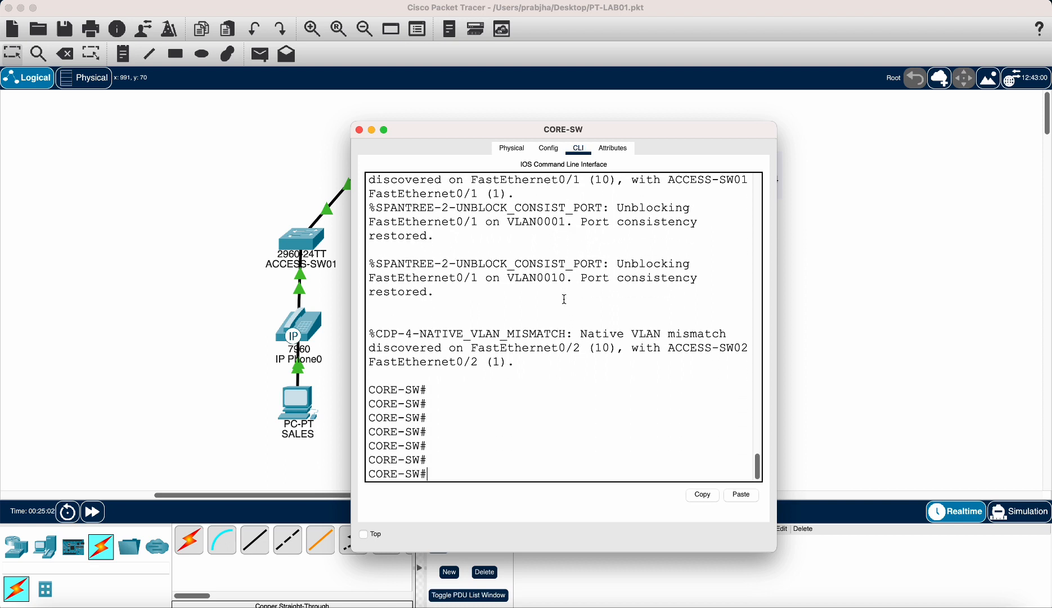
pyautogui.press('Return')
pyautogui.write('show ip')
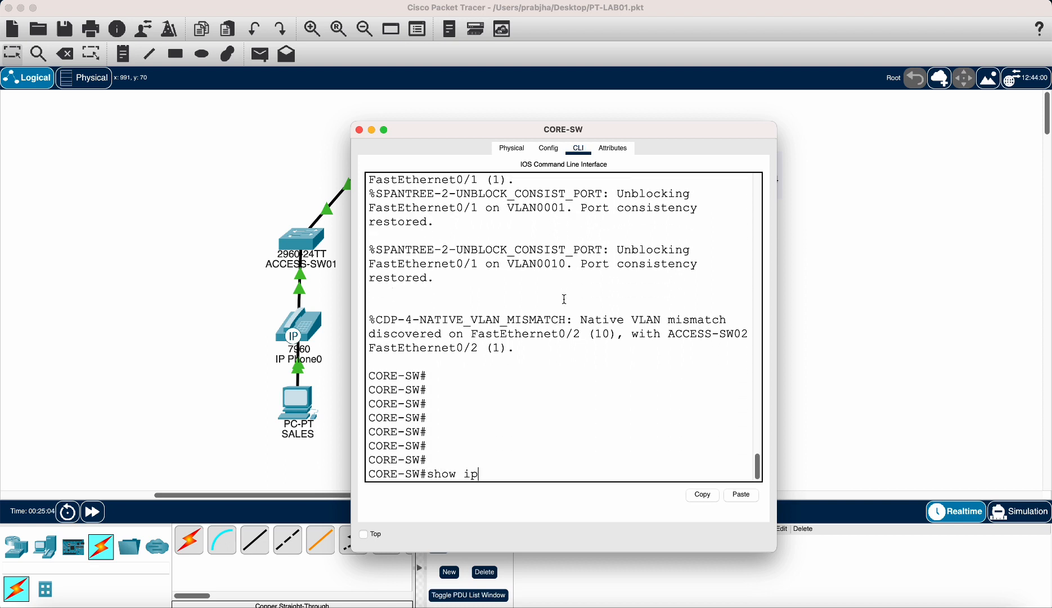
pyautogui.write(' rout')
pyautogui.press('Tab')
pyautogui.press('Return')
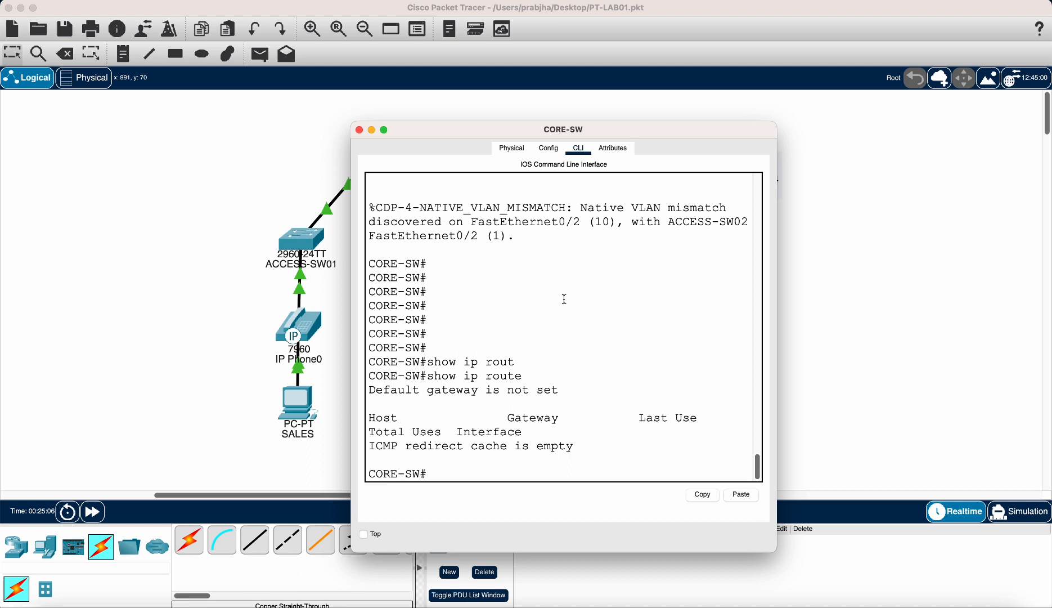
# Step: Enter global configuration mode on CORE-SW and enable layer 3 routing with ip routing
pyautogui.write('conf')
pyautogui.press('Return')
pyautogui.press('Return')
pyautogui.press('Return')
pyautogui.press('Return')
pyautogui.press('Return')
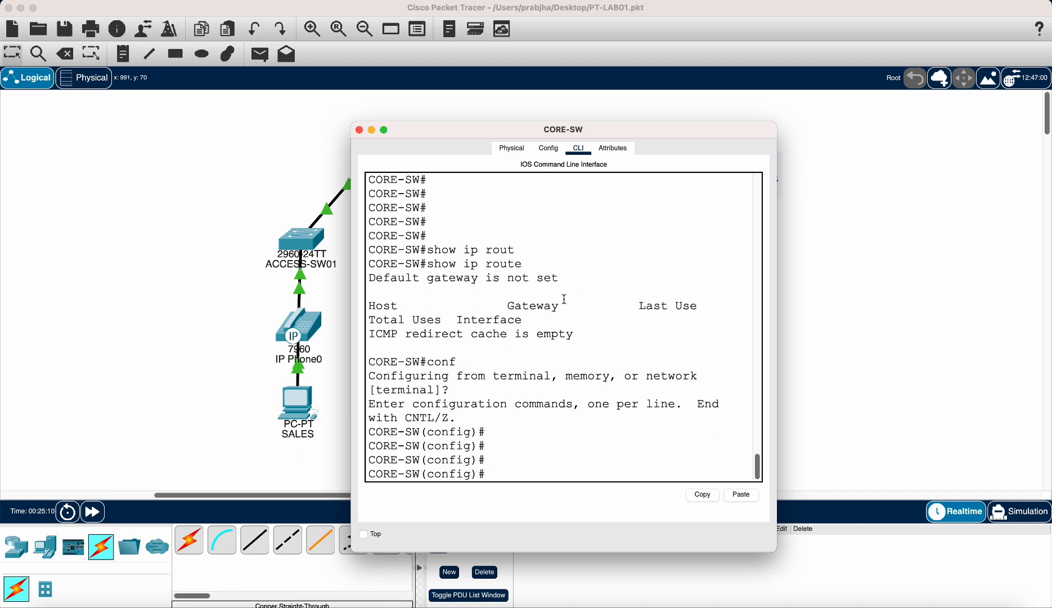
pyautogui.write('ip rout')
pyautogui.press('Return')
pyautogui.write('ip r')
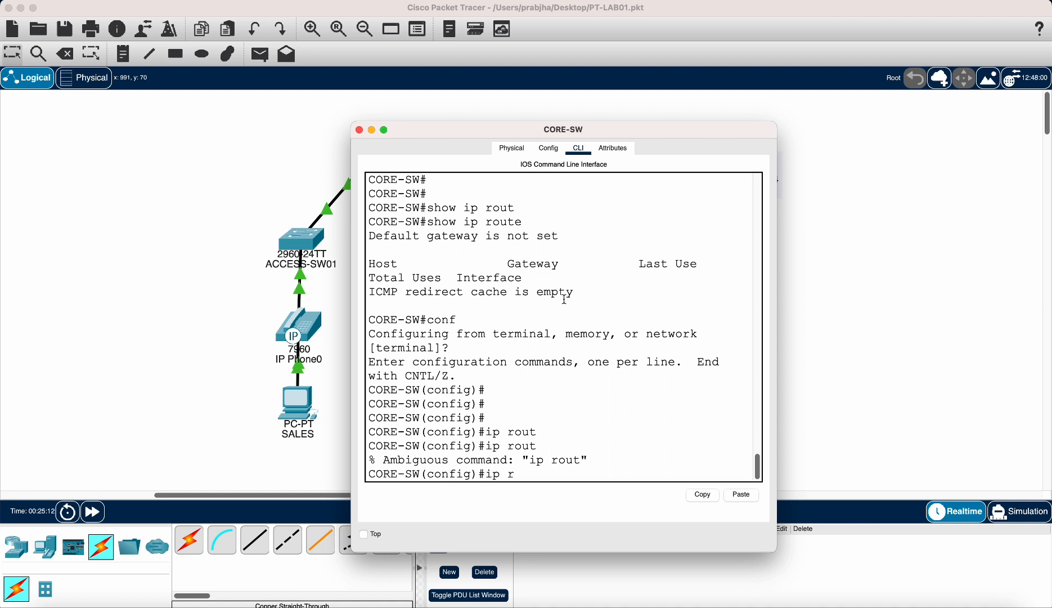
pyautogui.write('outin')
pyautogui.press('Tab')
pyautogui.press('Return')
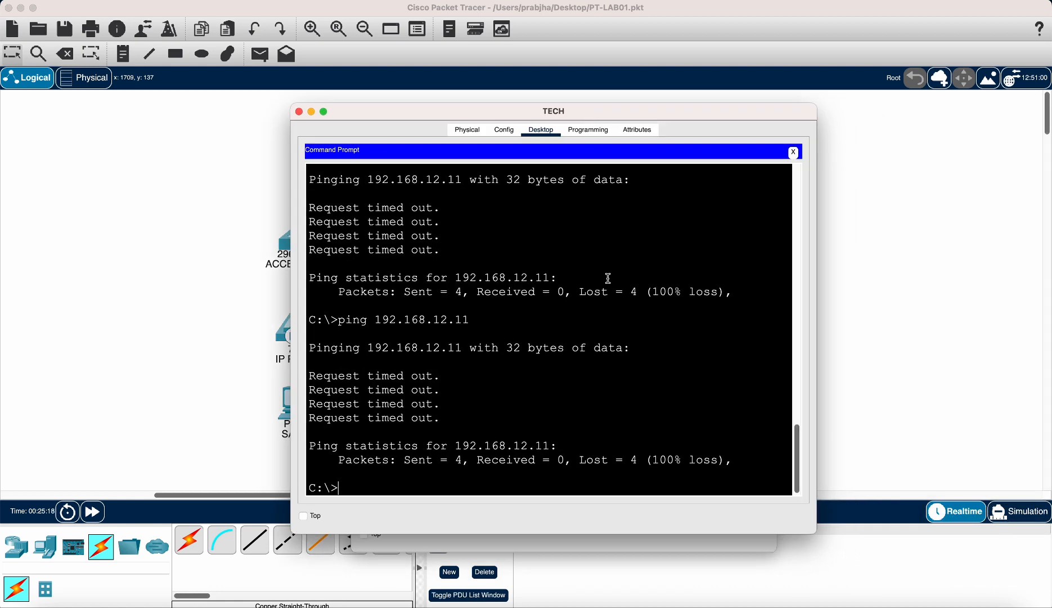
# Step: Ping the SALES PC at 192.168.12.11 again from the TECH PC and uncover the CORE-SW window
pyautogui.press('Up')
pyautogui.press('Return')
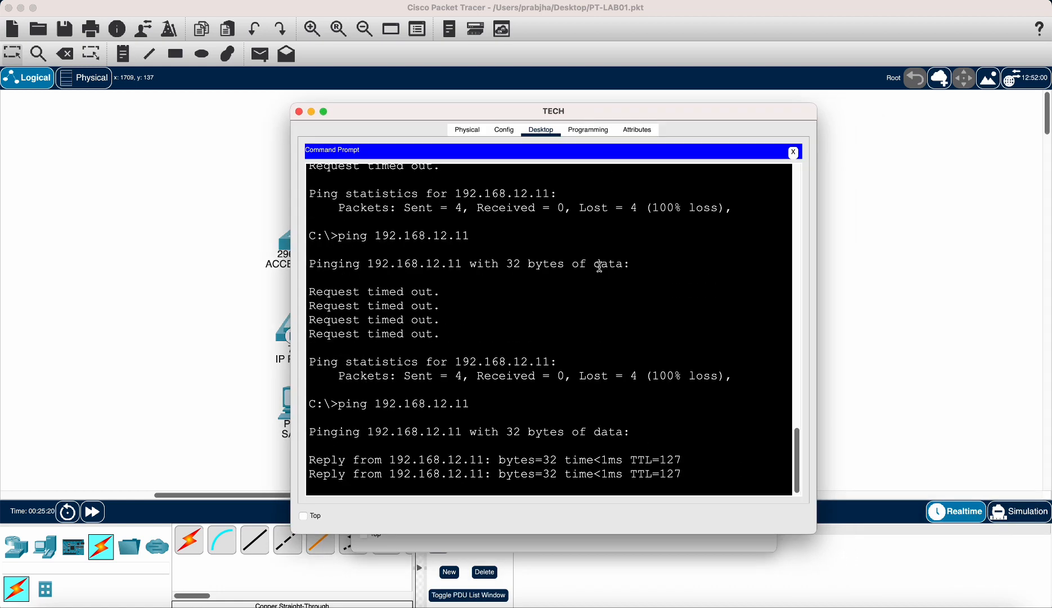
pyautogui.moveTo(494, 114); pyautogui.dragTo(292, 107)
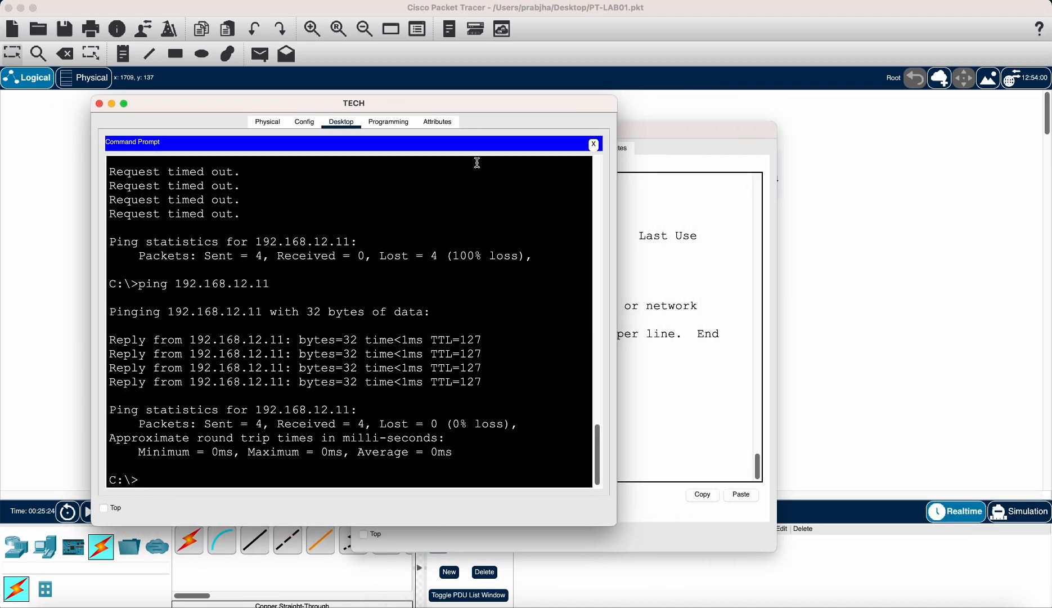
pyautogui.moveTo(416, 109); pyautogui.dragTo(906, 174)
# Step: Leave configuration mode on CORE-SW, save the configuration with wr, and close its window
pyautogui.click(557, 317)
pyautogui.write('end')
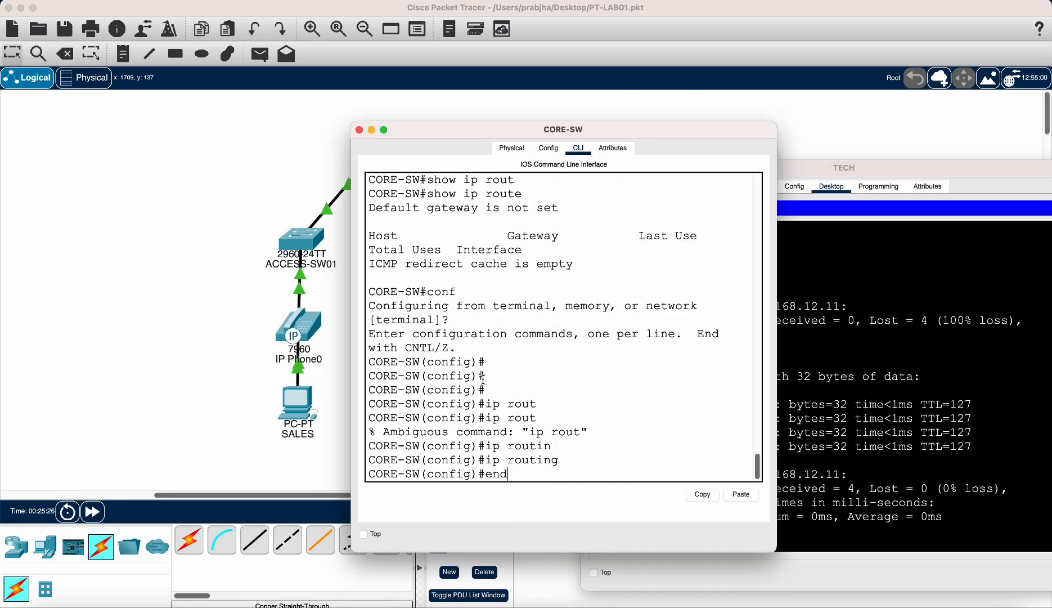
pyautogui.press('Return')
pyautogui.write('wr')
pyautogui.press('Return')
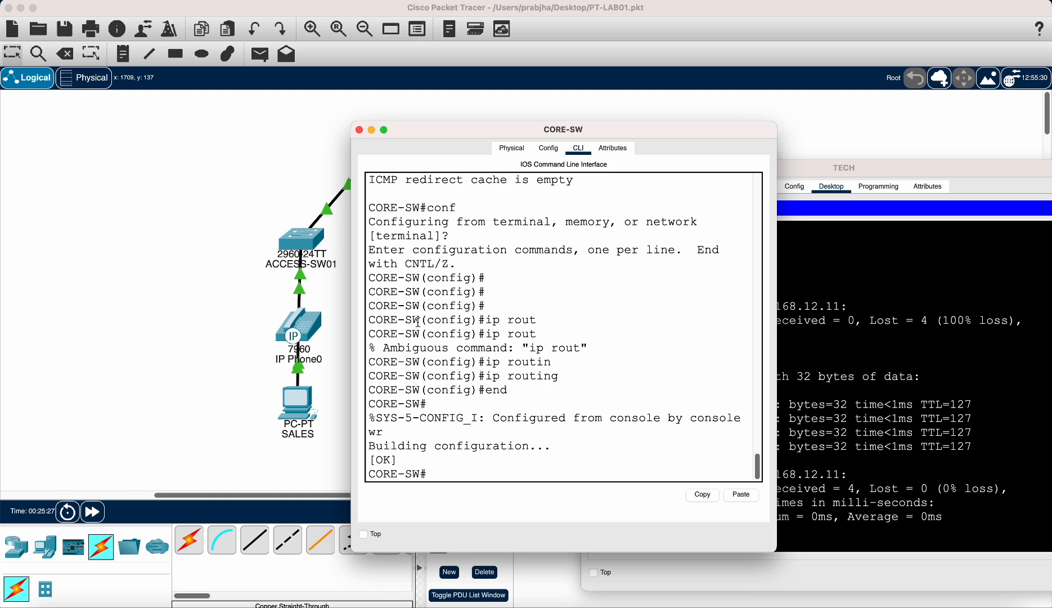
pyautogui.click(359, 130)
# Step: Place the SALES and TECH command prompts side by side and ping 192.168.13.11 from the SALES PC
pyautogui.moveTo(738, 176); pyautogui.dragTo(1049, 169)
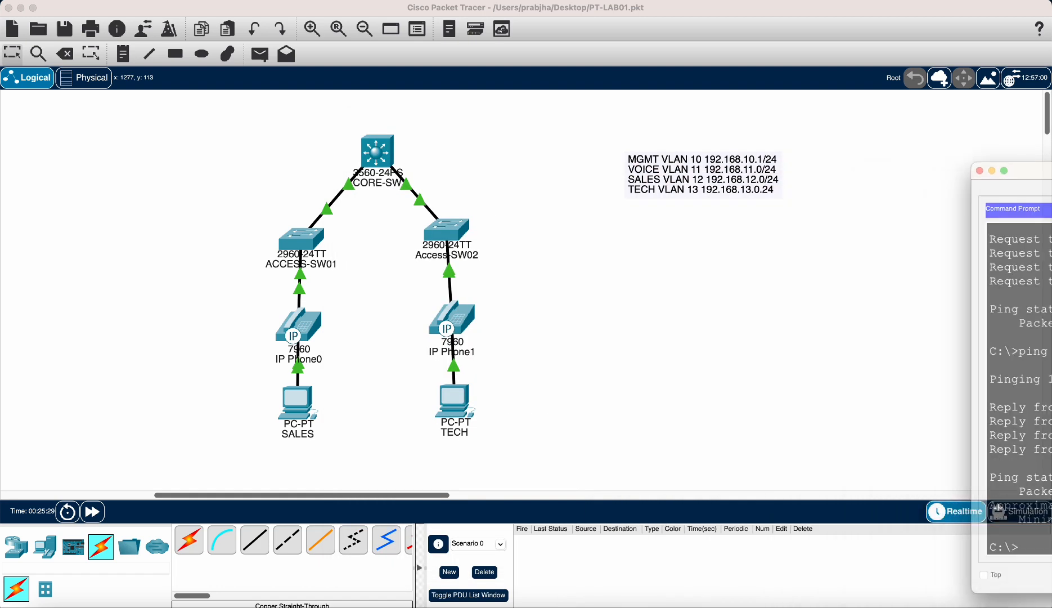
pyautogui.click(307, 407)
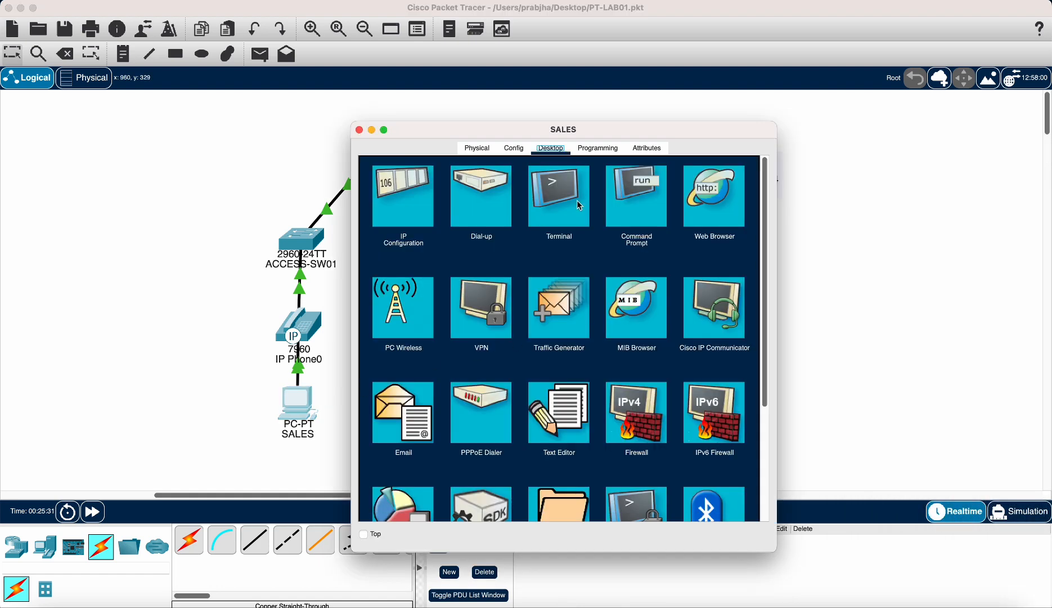
pyautogui.click(654, 208)
pyautogui.moveTo(535, 135); pyautogui.dragTo(182, 144)
pyautogui.moveTo(1050, 169); pyautogui.dragTo(844, 129)
pyautogui.click(314, 347)
pyautogui.scroll(-10, 314, 347)
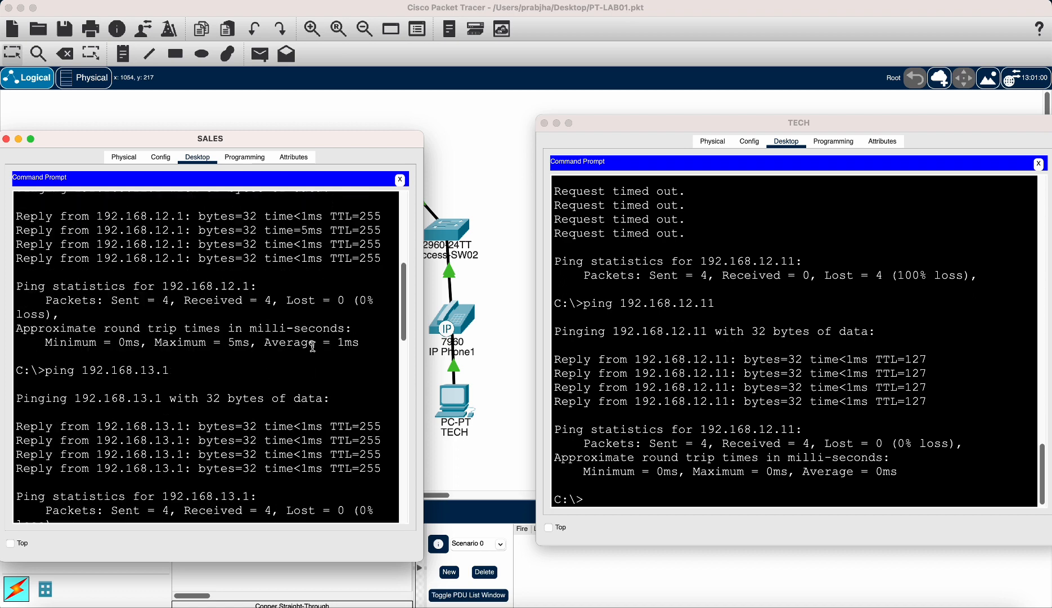
pyautogui.scroll(-5, 313, 346)
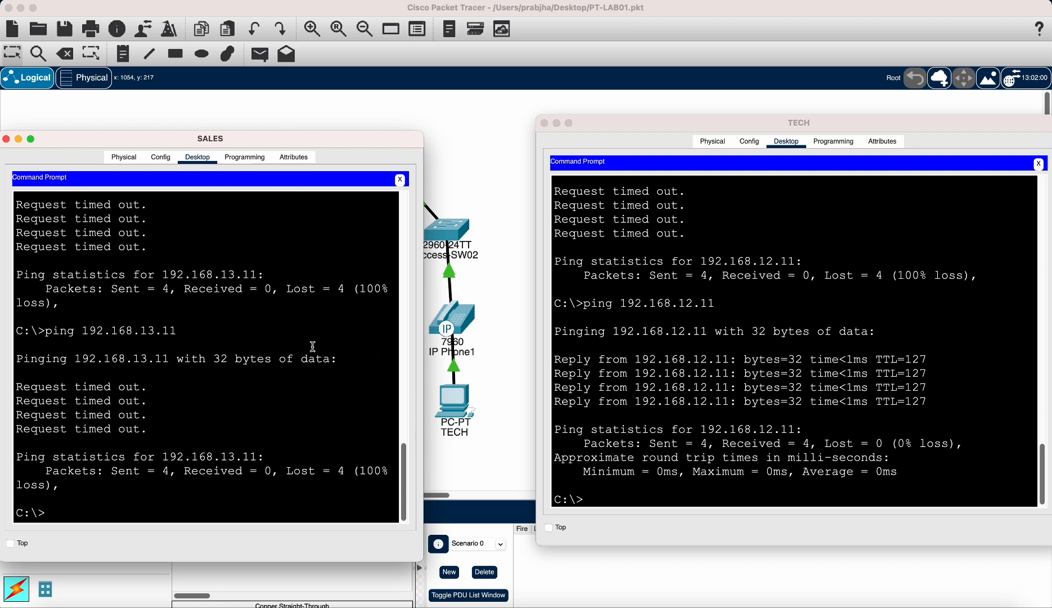
pyautogui.write('ping 192.168.')
pyautogui.write('13.11')
pyautogui.press('Return')
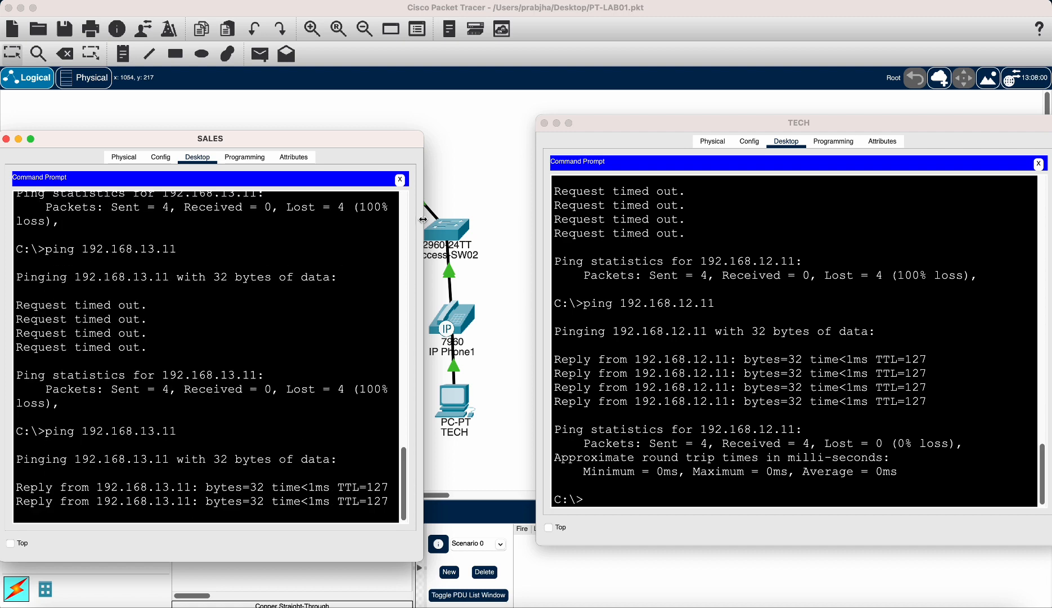
# Step: Repeat the TECH PC's ping to 192.168.12.11
pyautogui.click(884, 442)
pyautogui.press('Up')
pyautogui.press('Return')
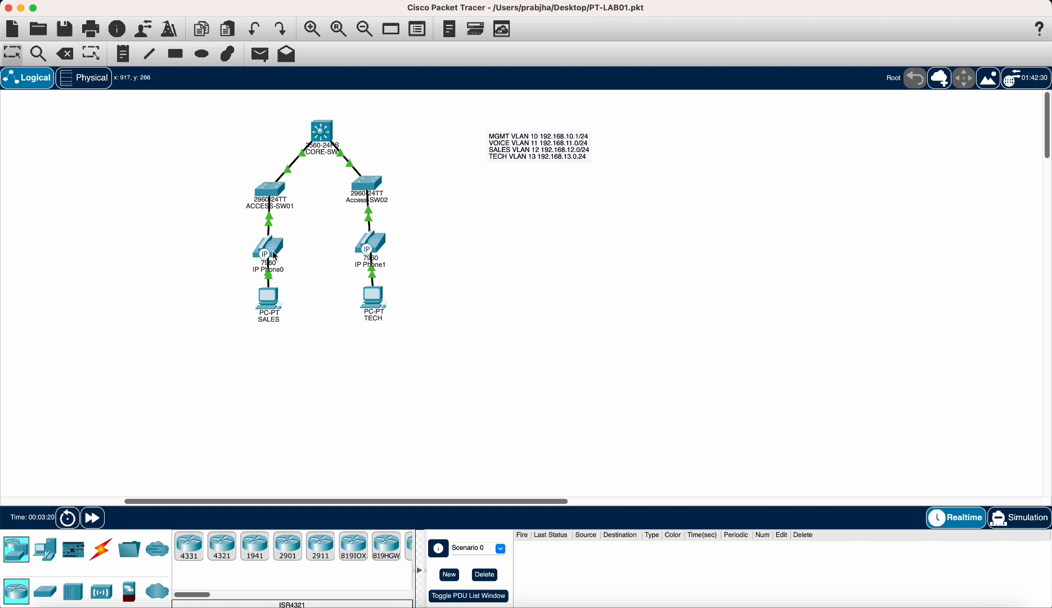
# Step: Check the address details of both IP phones and list CORE-SW's DHCP leases with show ip dhcp binding, running it twice
pyautogui.moveTo(278, 255)
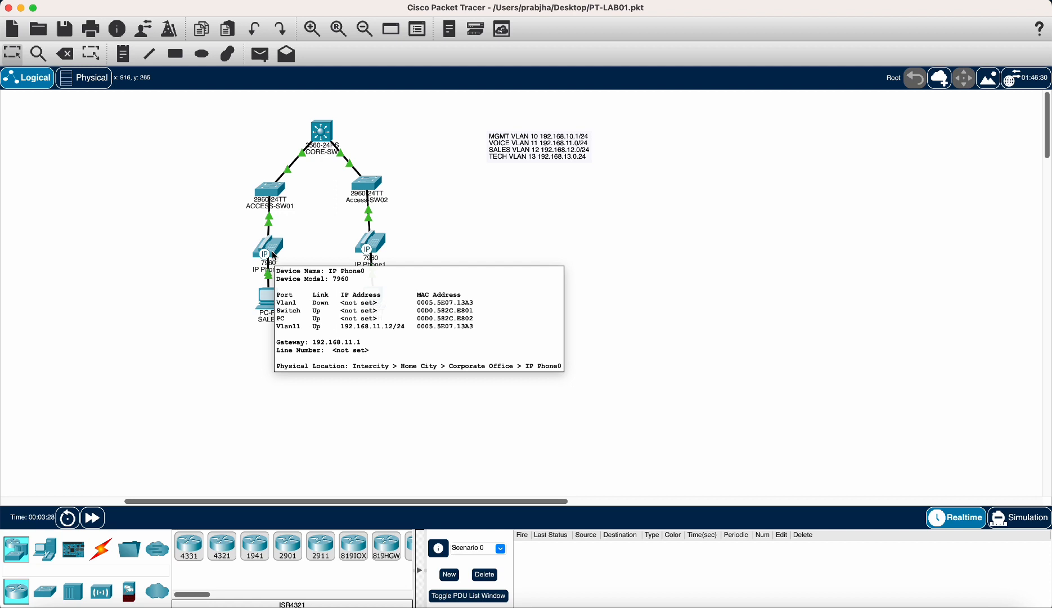
pyautogui.moveTo(380, 252)
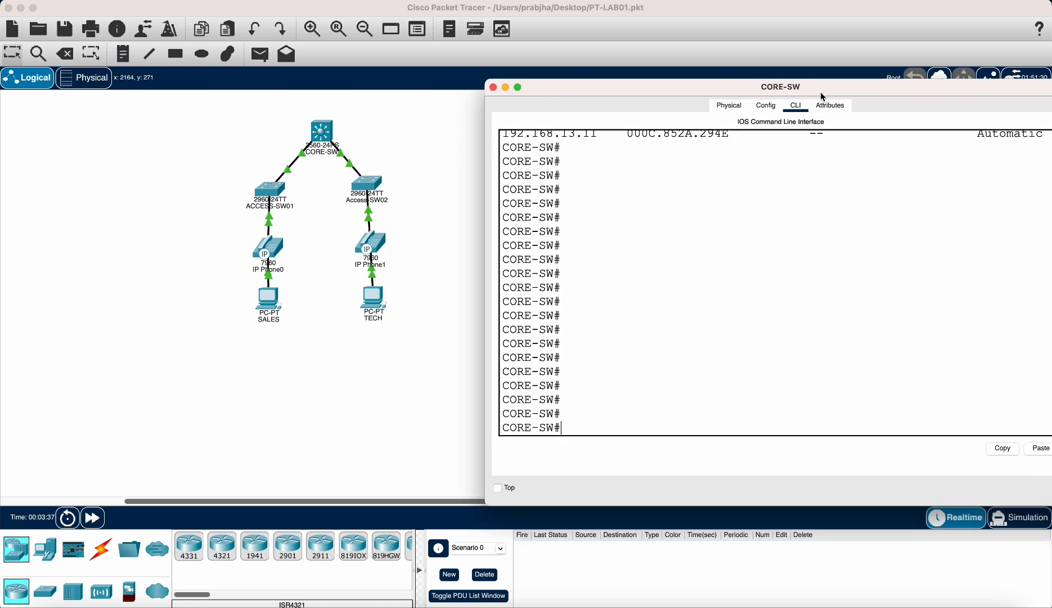
pyautogui.click(772, 259)
pyautogui.write('show ip ')
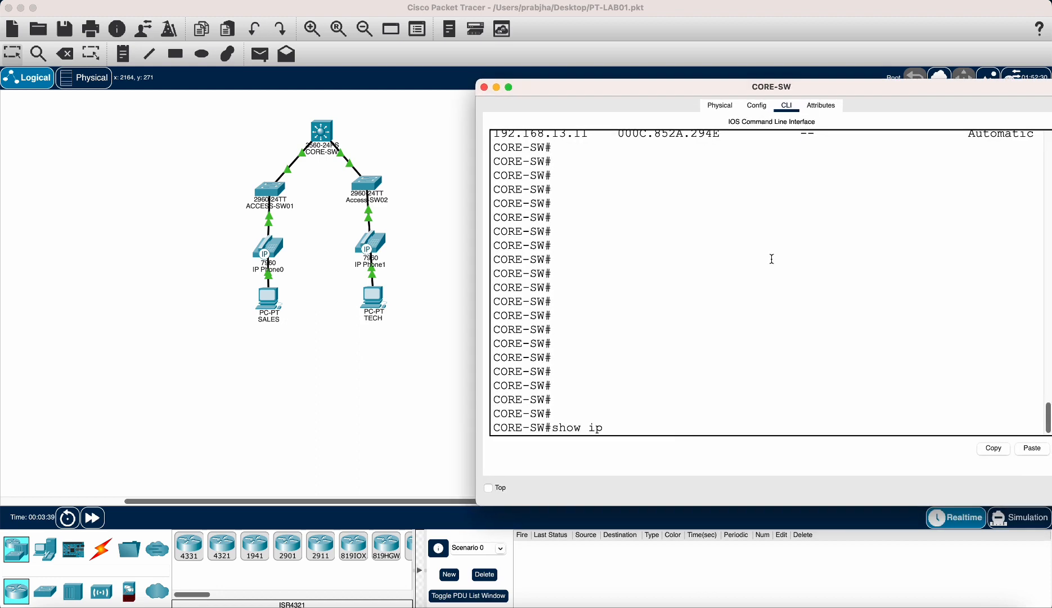
pyautogui.write('dhcp bin')
pyautogui.press('Tab')
pyautogui.press('Return')
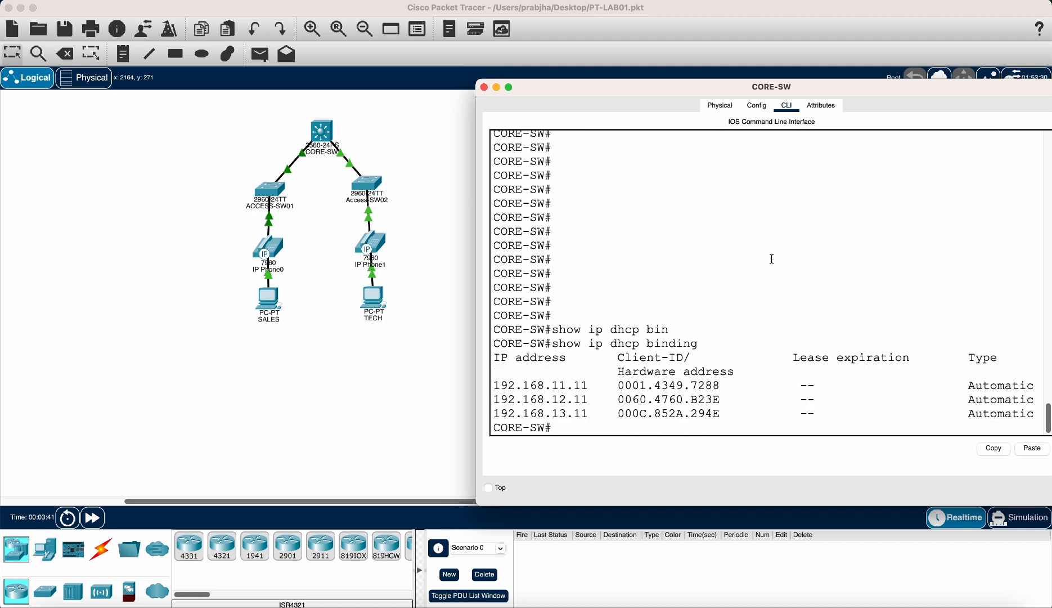
pyautogui.press('Up')
pyautogui.press('Return')
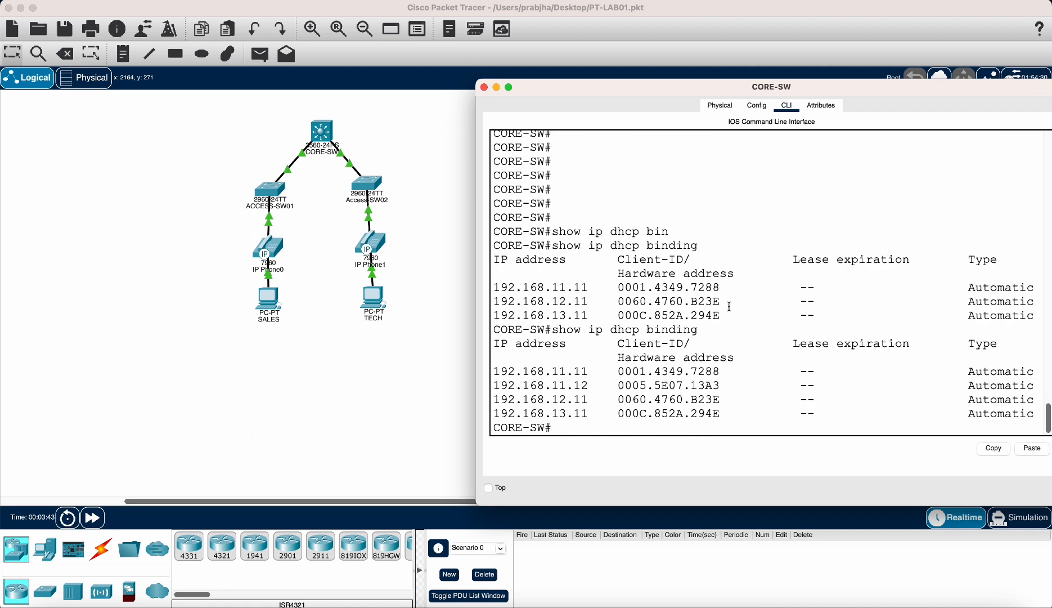
# Step: Compare the hardware addresses of the two VLAN 11 DHCP bindings on CORE-SW with those of the IP phones
pyautogui.moveTo(544, 372); pyautogui.dragTo(721, 373)
pyautogui.click(690, 388)
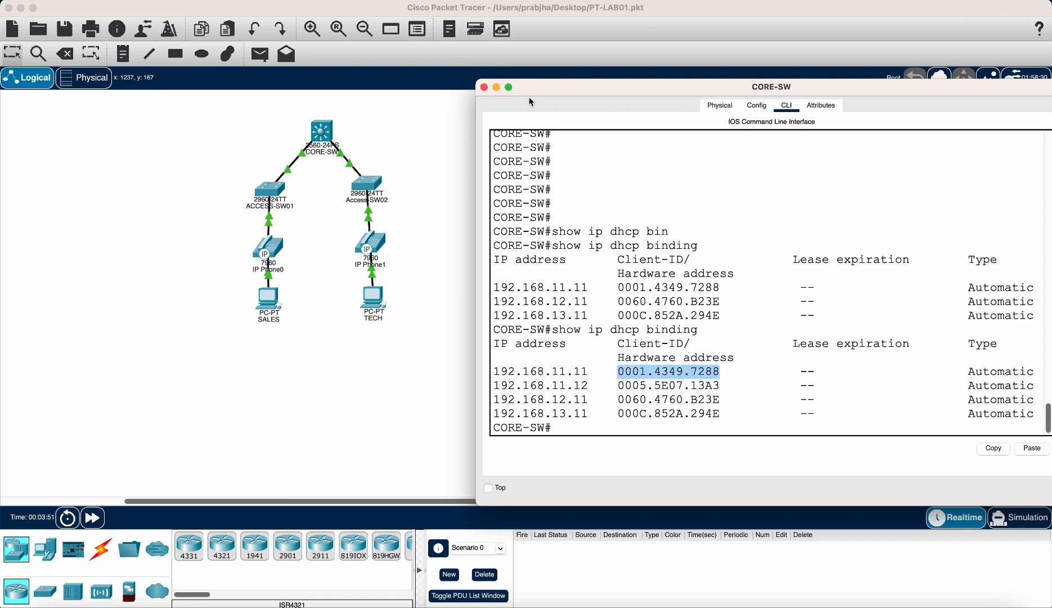
pyautogui.click(359, 252)
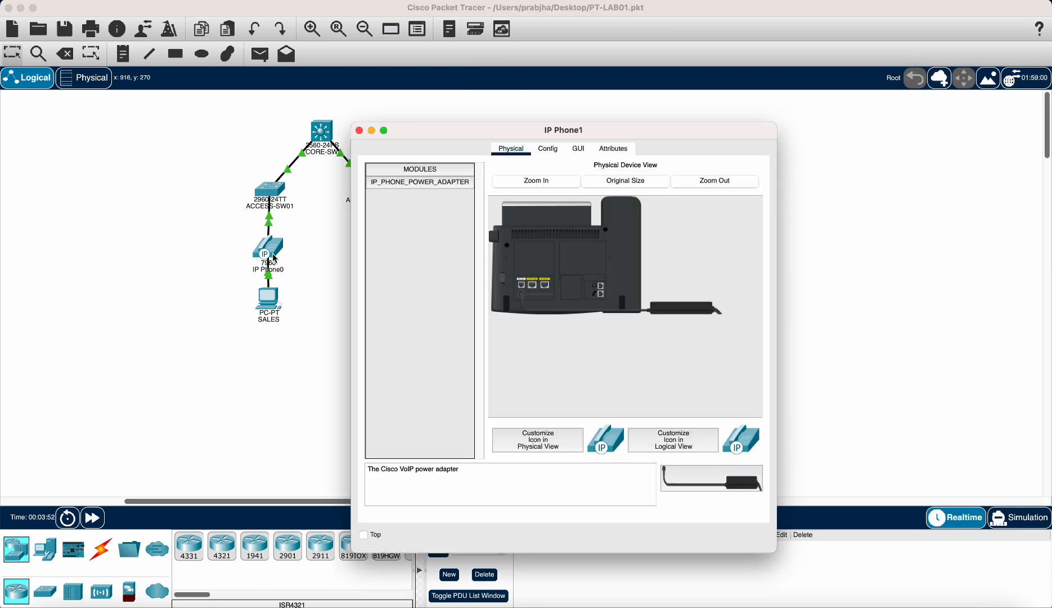
pyautogui.click(359, 130)
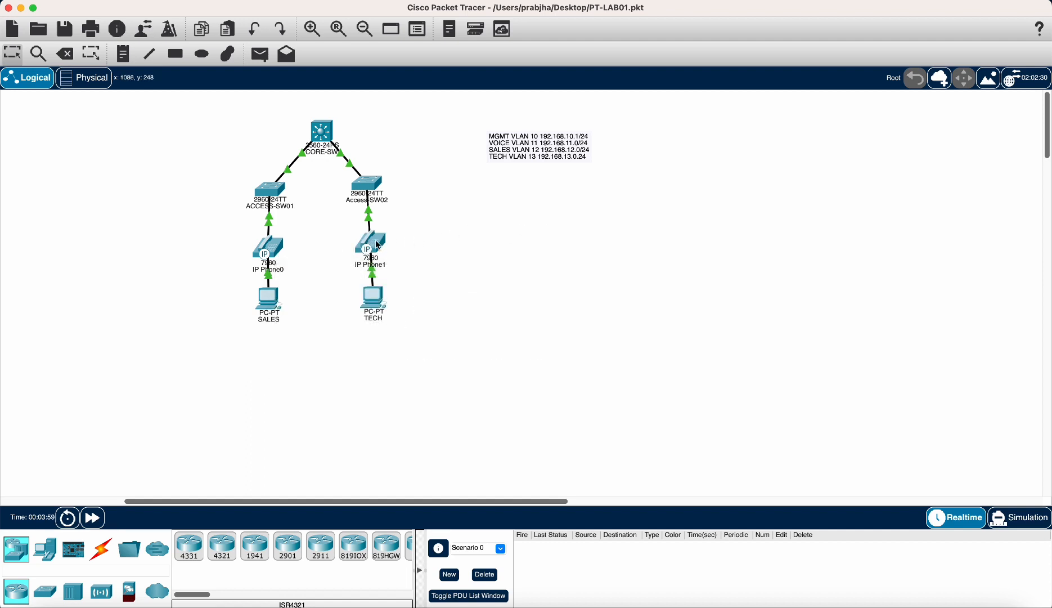
pyautogui.moveTo(379, 245)
pyautogui.click(317, 139)
pyautogui.click(742, 394)
pyautogui.moveTo(692, 371); pyautogui.dragTo(724, 382)
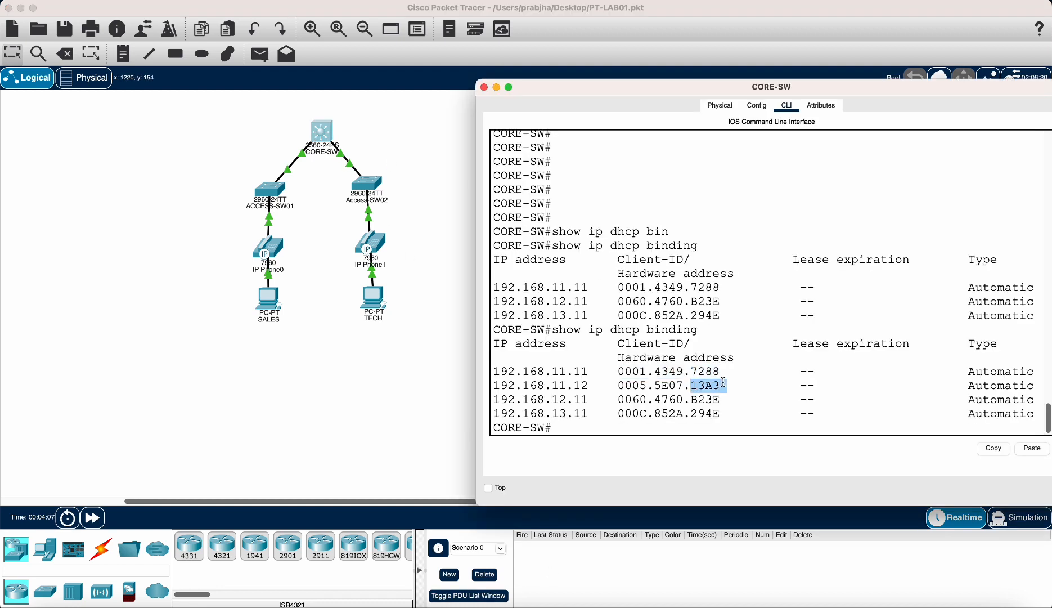
pyautogui.click(769, 355)
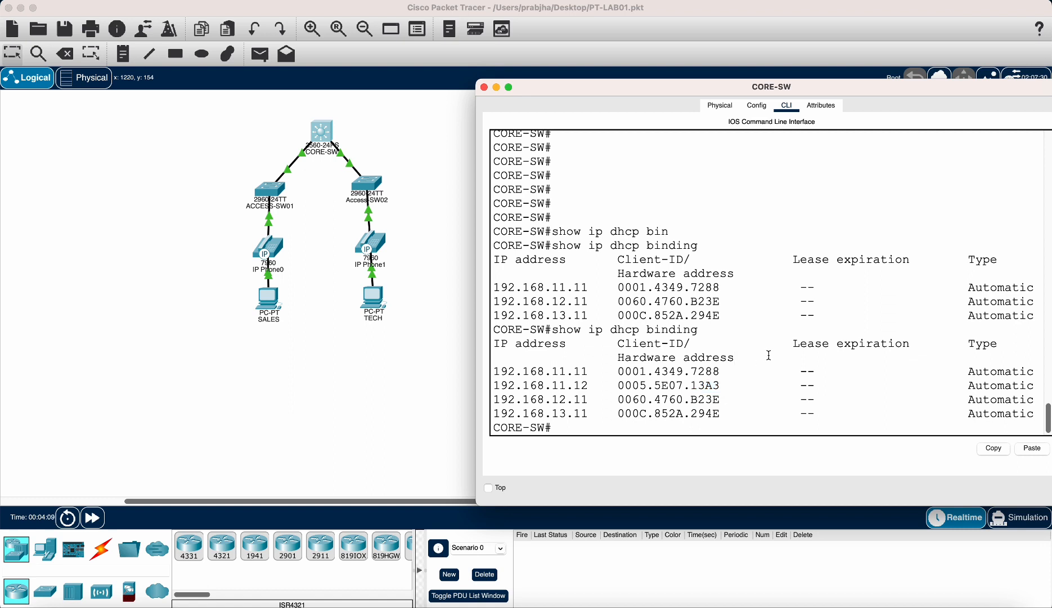